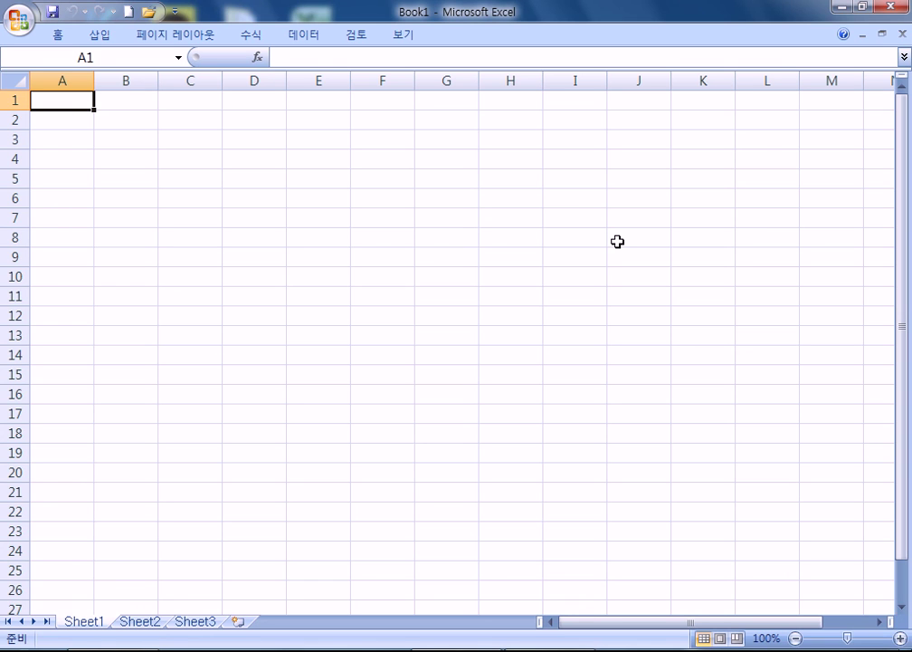
Open 섹션07문제.xlsm from the 01 섹션 folder of 길벗컴활2급 and select the first empty 생년월일 cell, D3
click(19, 19)
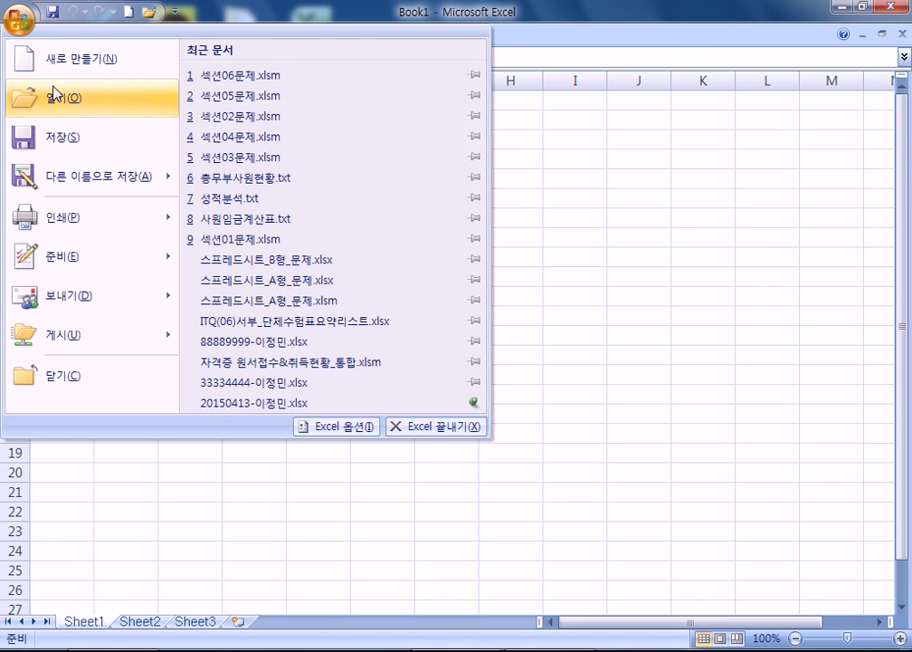
click(54, 93)
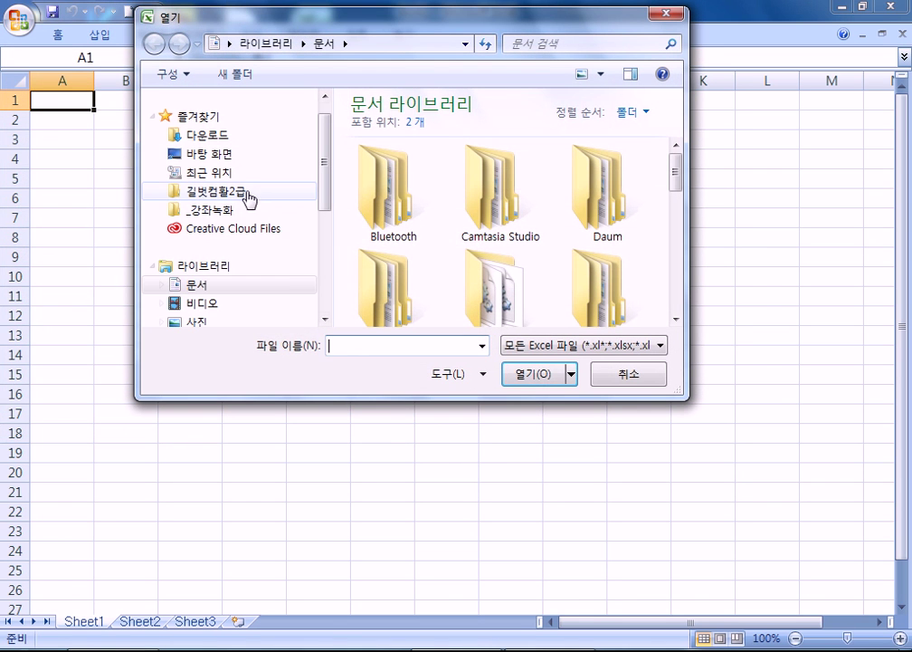
click(203, 191)
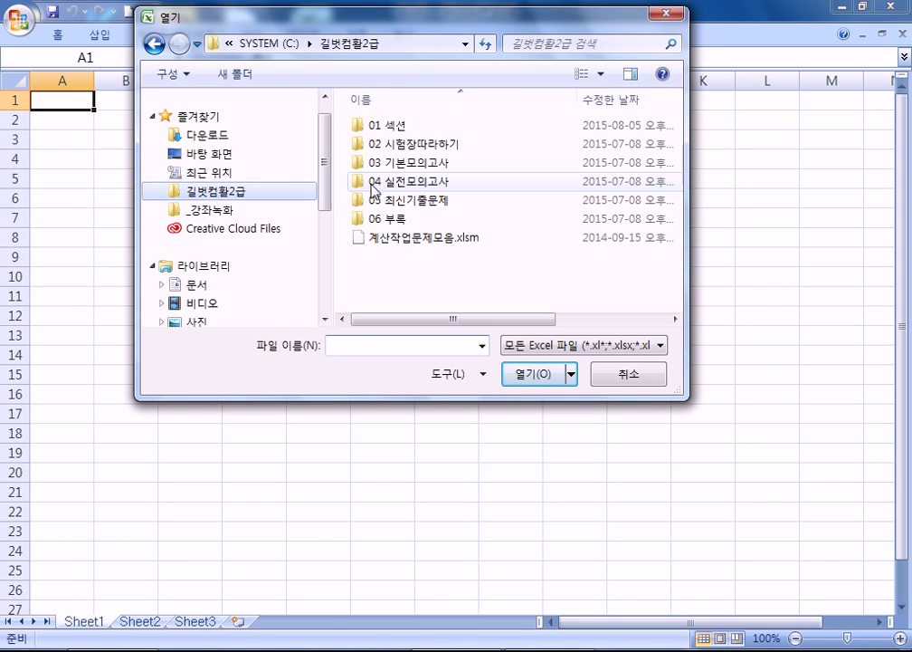
double_click(392, 126)
scroll(452, 276, down, 2)
double_click(414, 247)
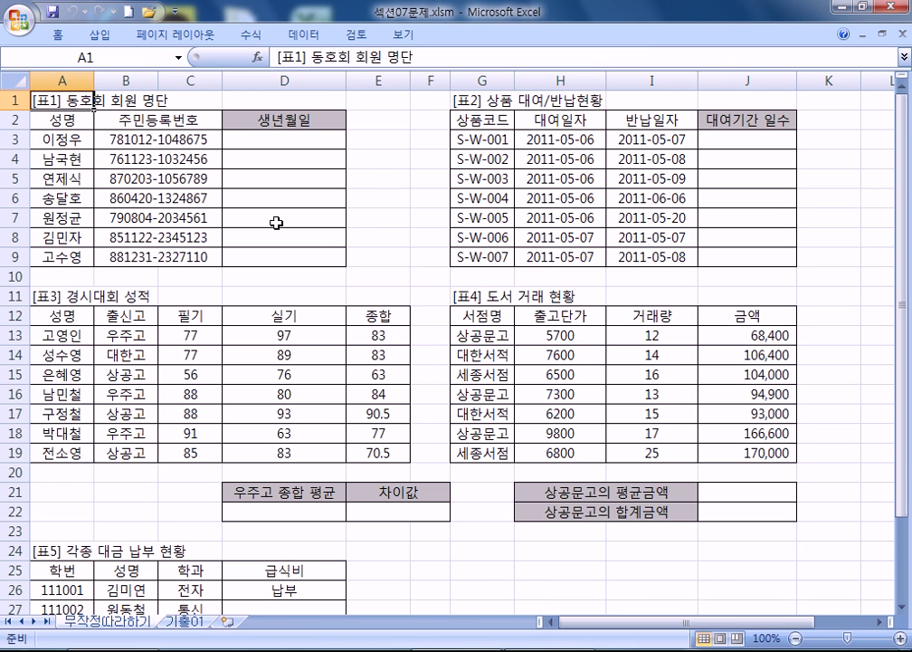
scroll(42, 115, up, 3)
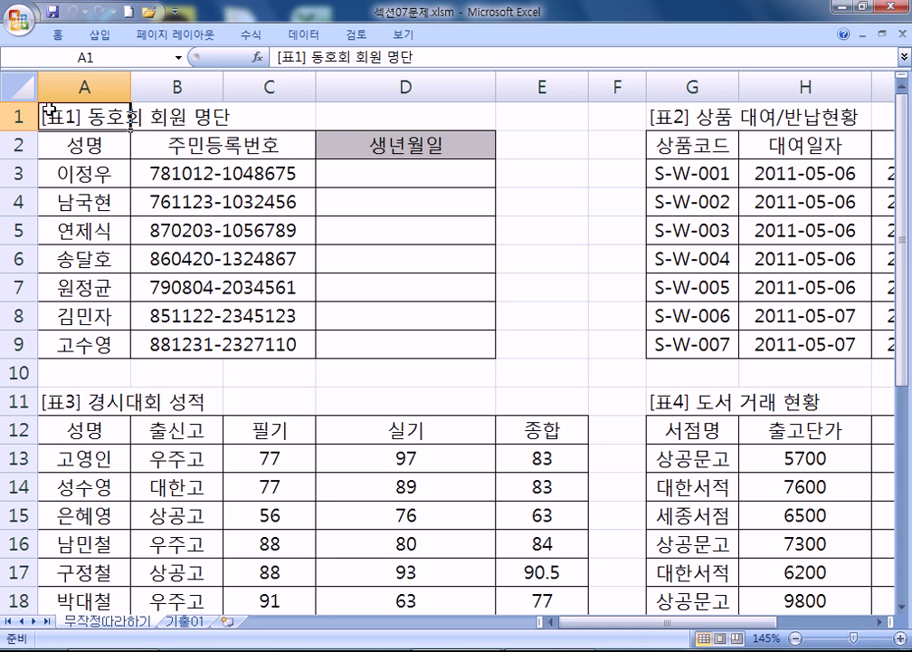
click(382, 177)
Switch to a new Notepad document and save it as 2.txt
key(super)
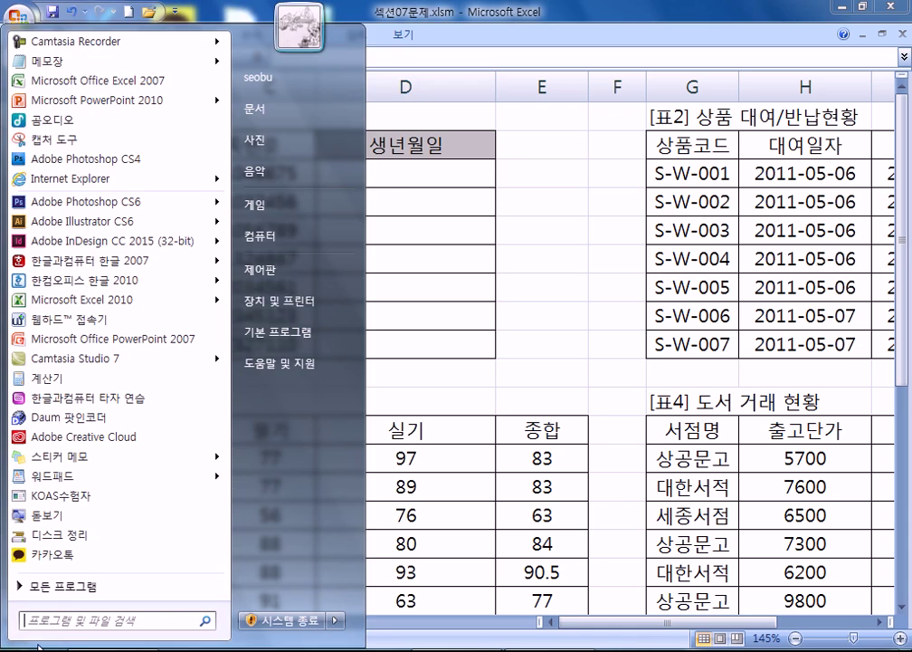
click(66, 60)
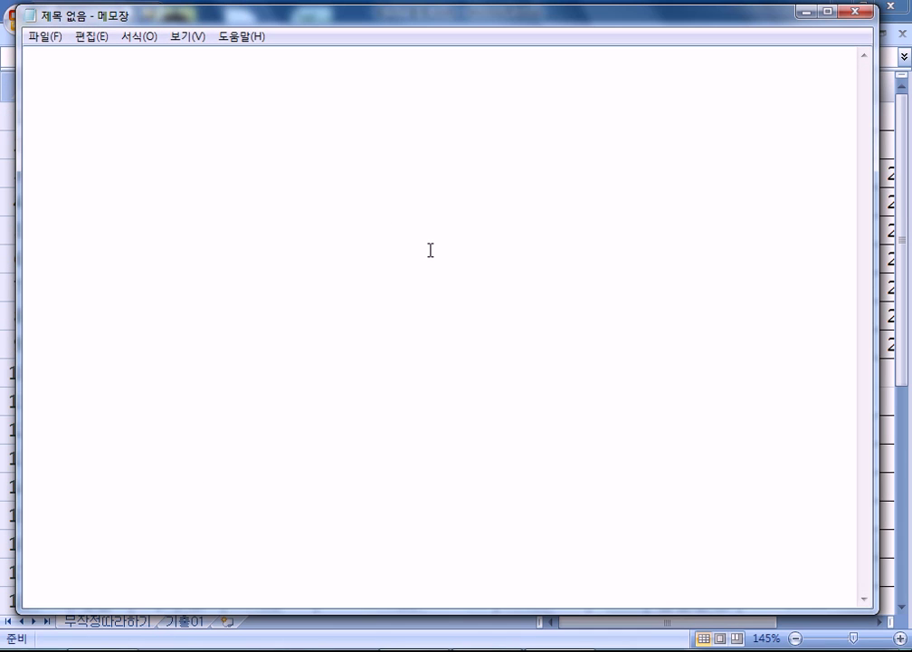
key(ctrl+s)
text(2)
key(Return)
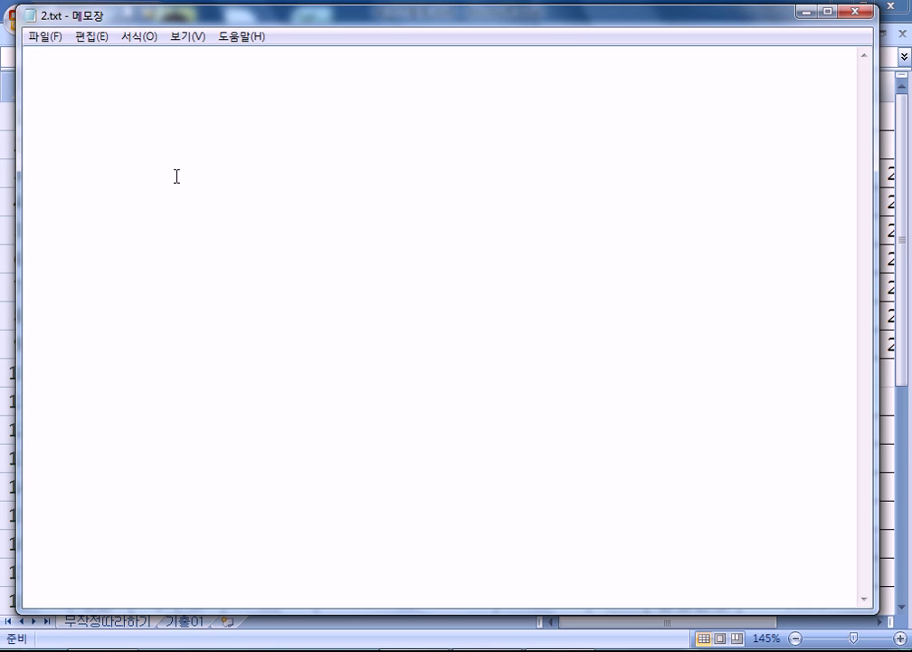
Write "주민등록번호를 이용해서" on the first line of the note
text(주민드록번)
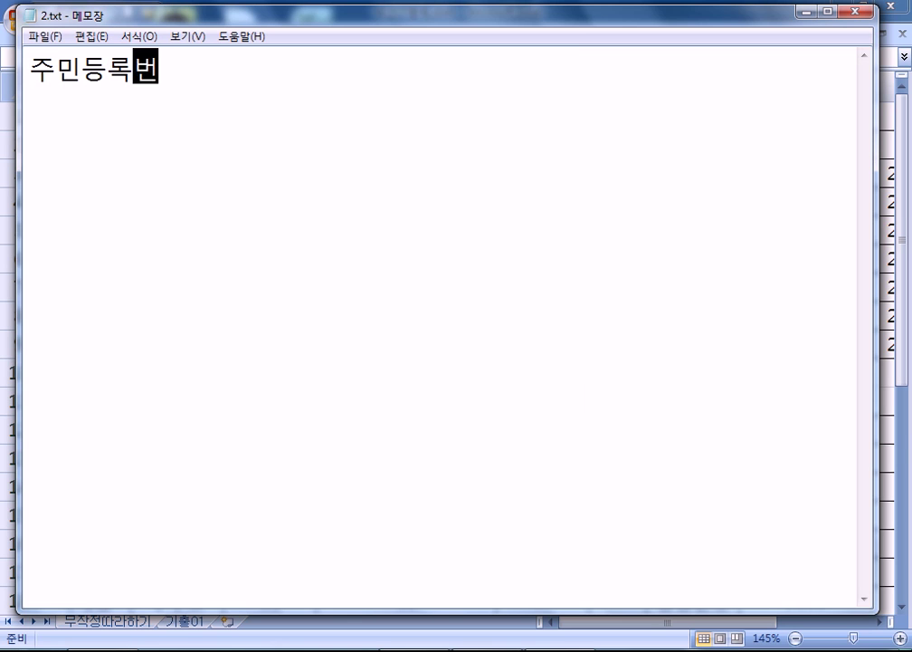
text(호르를 이용해서)
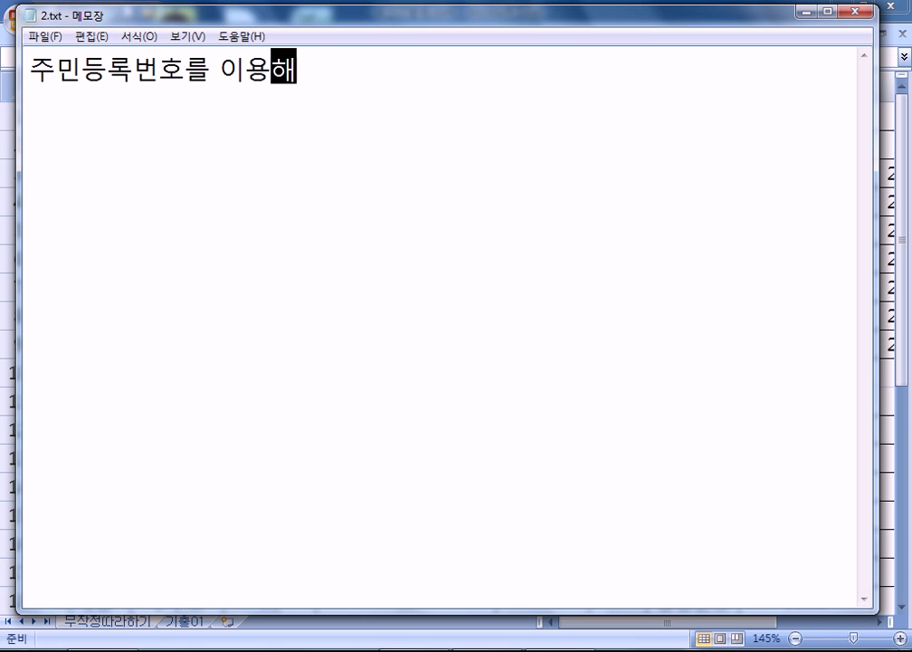
Check the registration number's cell in Excel and insert "(B3)" right after 주민등록번호 in the note's first line
key(Left)
key(Left)
key(Left)
key(Left)
key(Left)
key(Left)
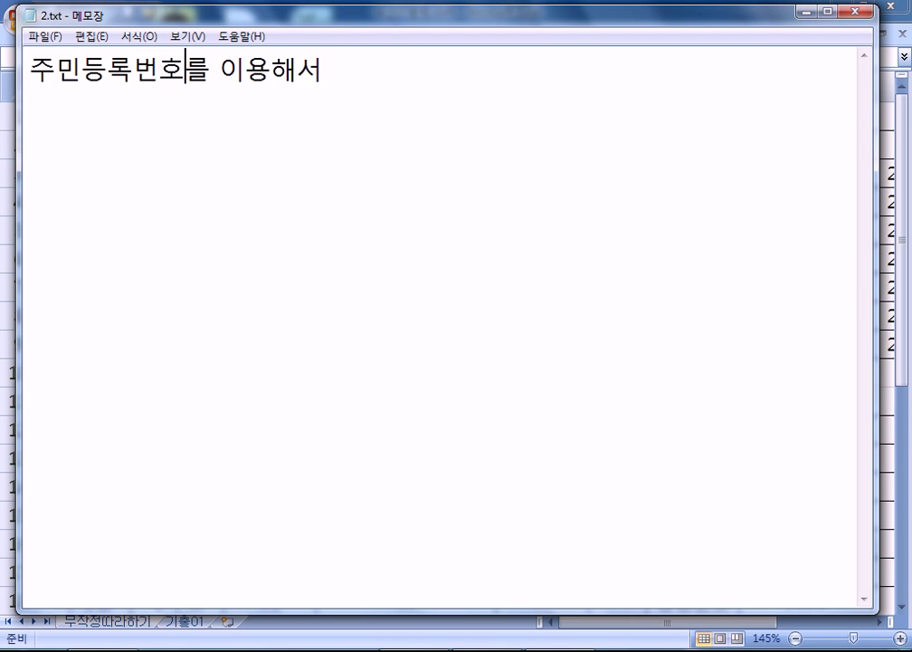
key(alt+Tab)
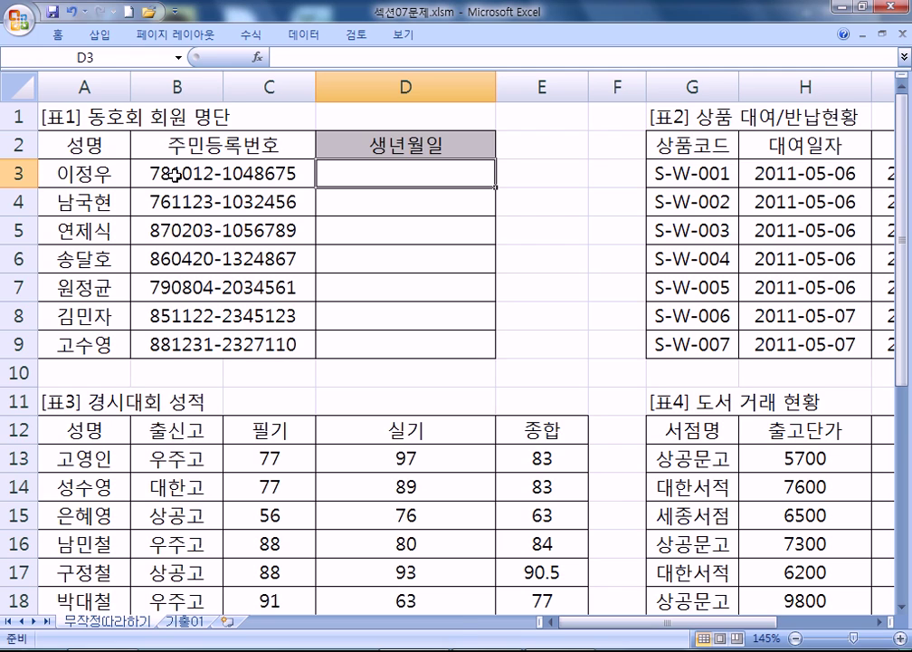
key(alt+Tab)
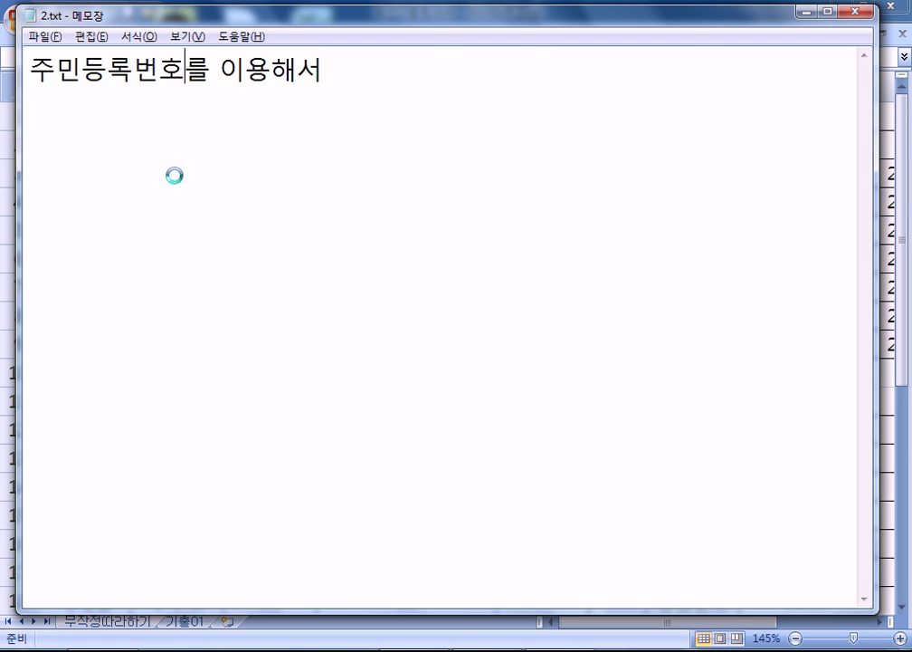
key(alt+Tab)
key(alt+Tab)
text(()
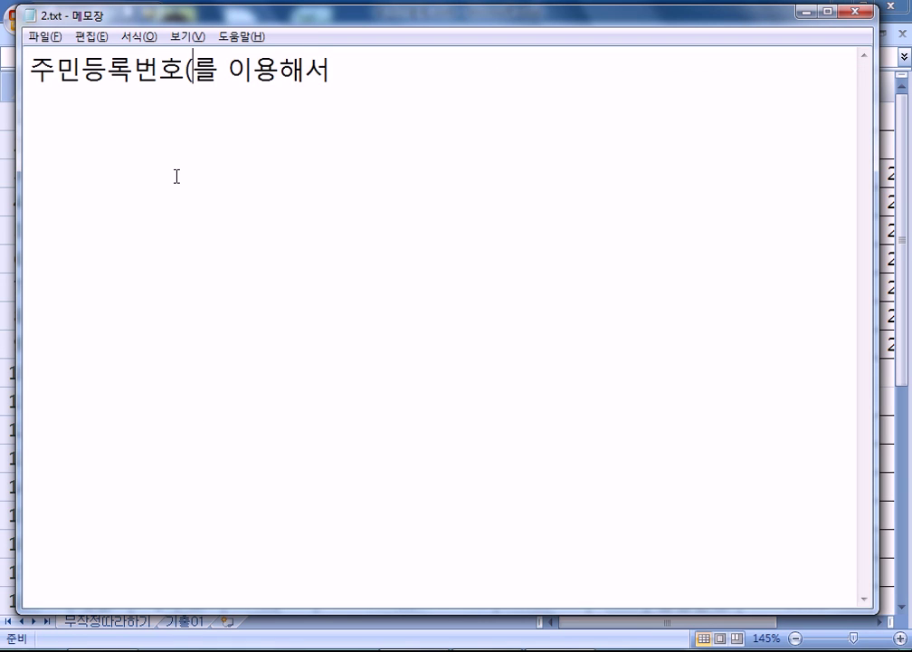
text(ㅠ)
key(BackSpace)
key(Hangul)
text(b)
key(BackSpace)
text(B3)
key(BackSpace)
key(BackSpace)
key(BackSpace)
text())
Complete the first line with "생년월일을 표시" and start a new line below it
click(367, 70)
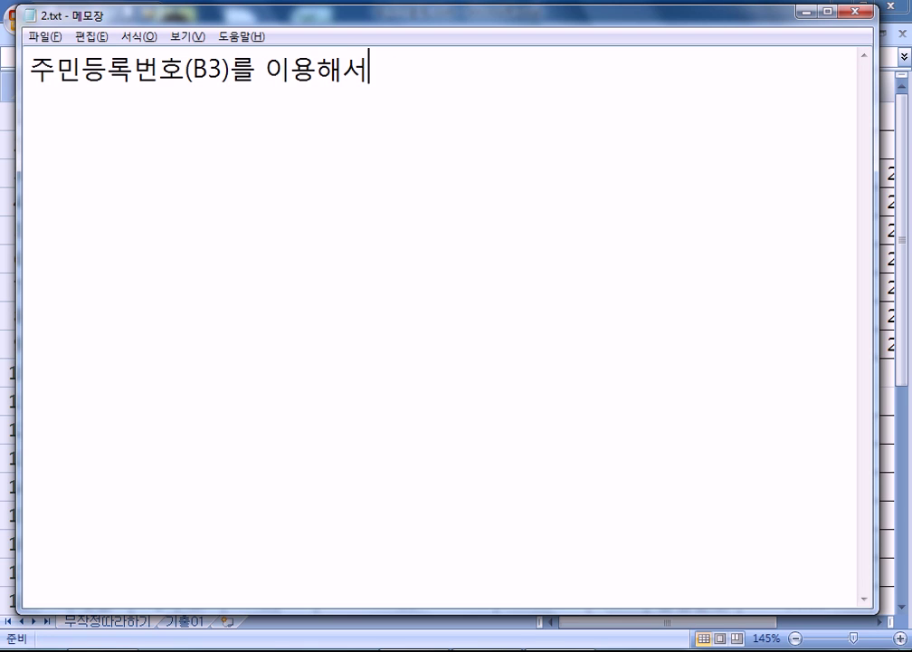
text(TOD)
key(BackSpace)
key(BackSpace)
text(OD)
key(BackSpace)
key(BackSpace)
key(BackSpace)
key(Hangul)
text(생년우월일을 )
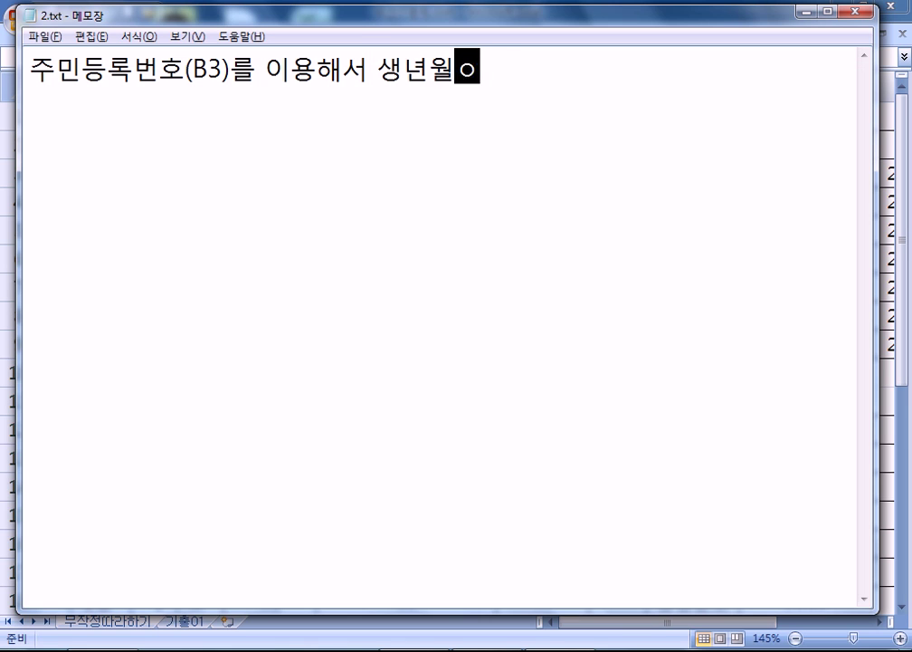
text(표시)
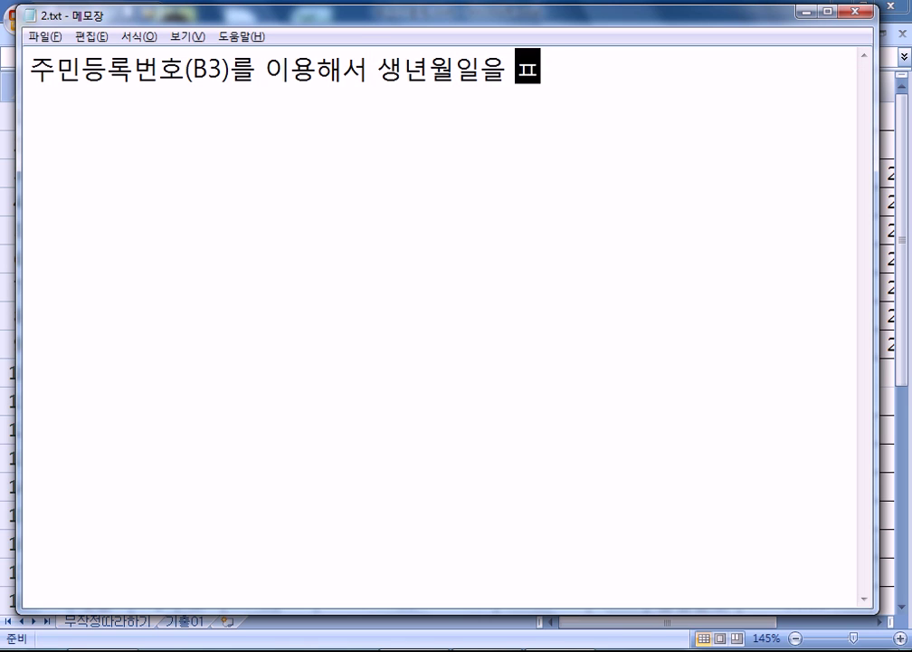
key(Return)
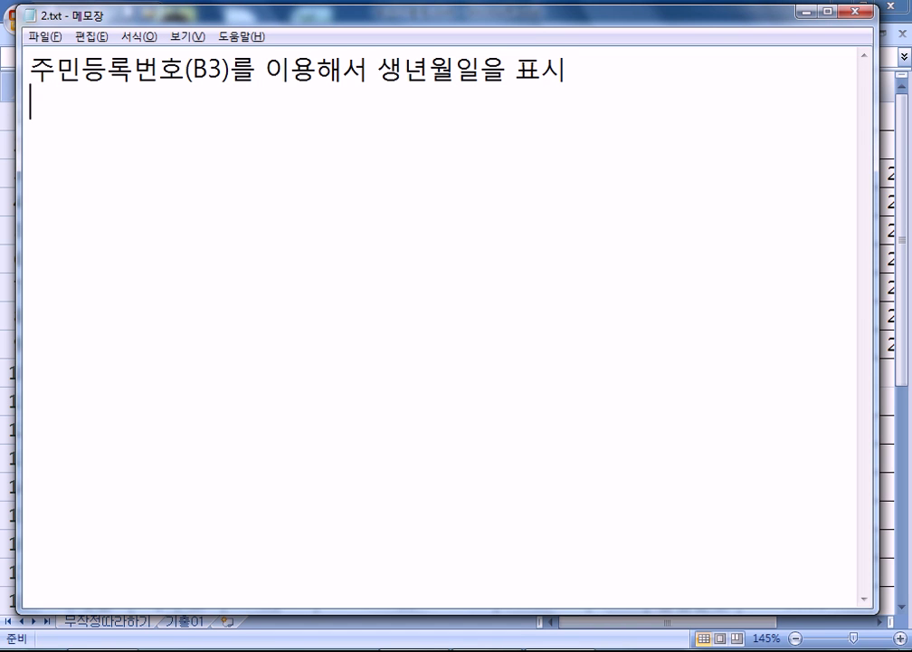
Copy the resident registration number from cell B3 in Excel and paste it on the second line of the Notepad note
key(alt+Tab)
click(174, 175)
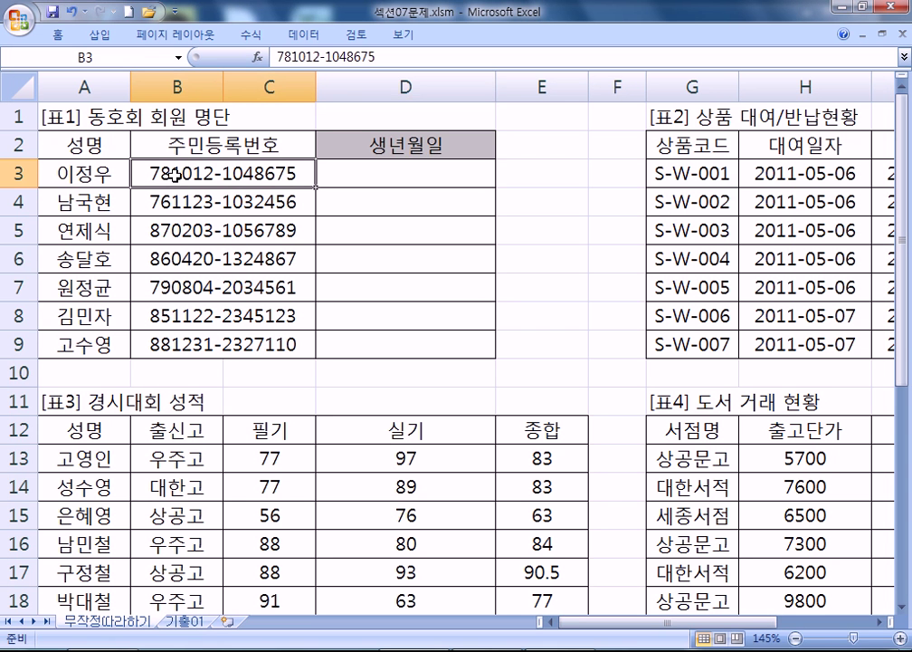
key(ctrl+c)
key(alt+Tab)
key(ctrl+v)
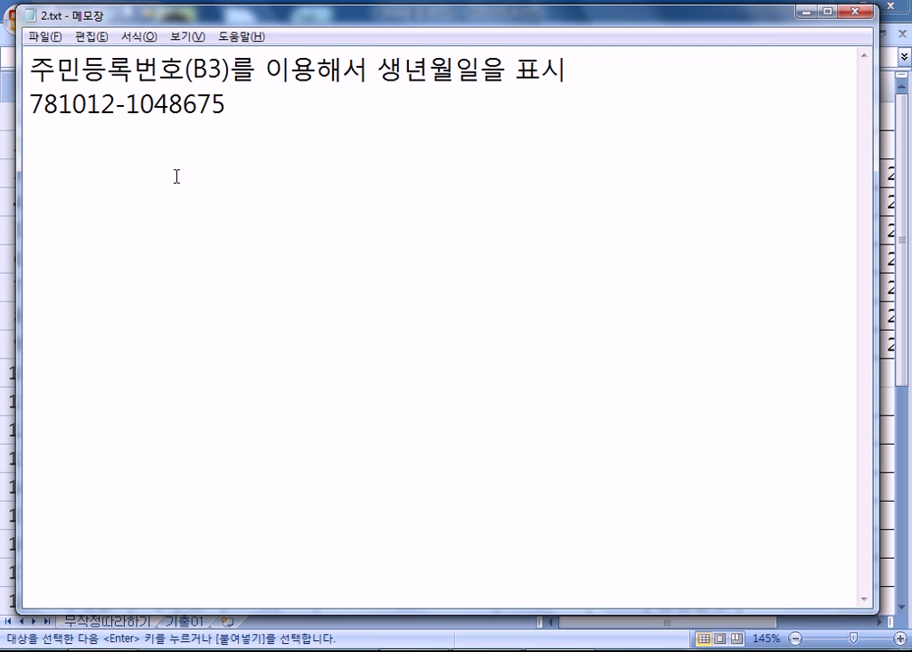
Append "->" and the matching birth date in four-digit-year, month and day form after the pasted registration number
text(->)
key(Left)
key(Left)
key(End)
text(1978-10-12)
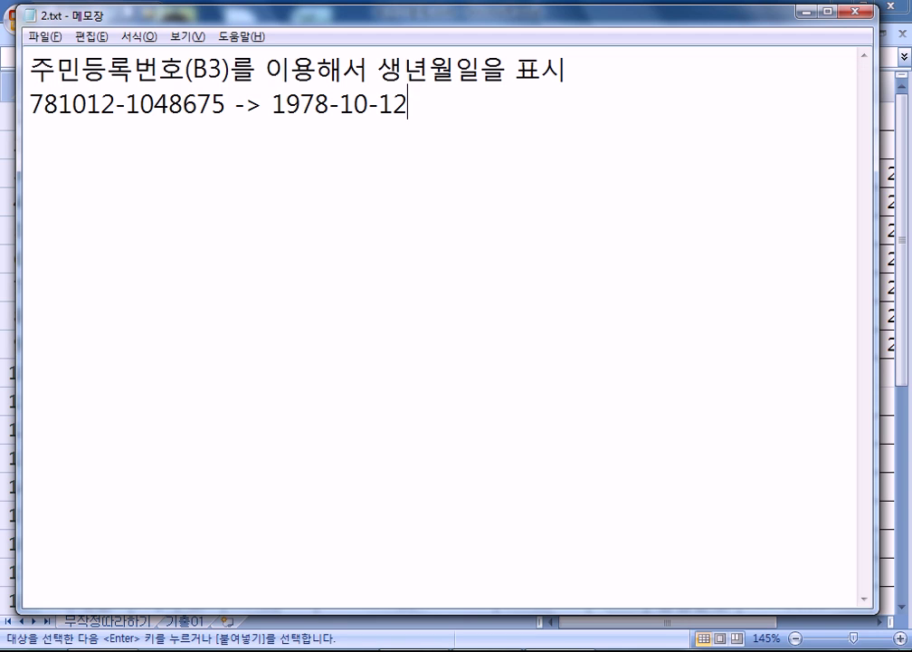
Examine the registration number's year, month and day parts by highlighting each pair of digits in turn
key(Home)
key(Right)
key(Left)
key(shift+Right)
key(shift+Right)
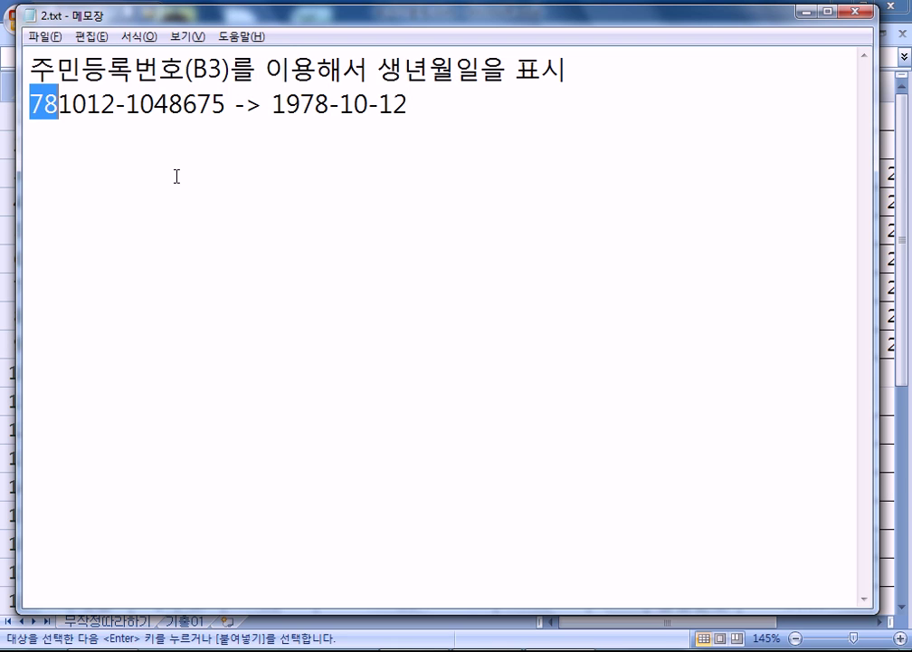
key(Right)
key(shift+Right)
key(shift+Right)
key(Right)
key(shift+Right)
key(shift+Right)
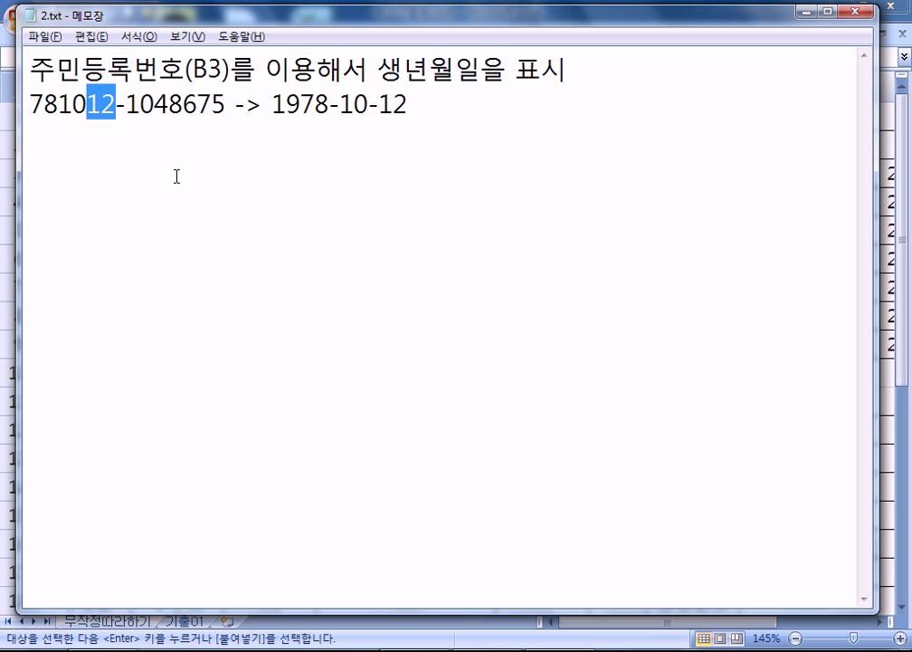
Write "생년월일 : 년-월-일" on the third line of the note
key(Down)
text(생)
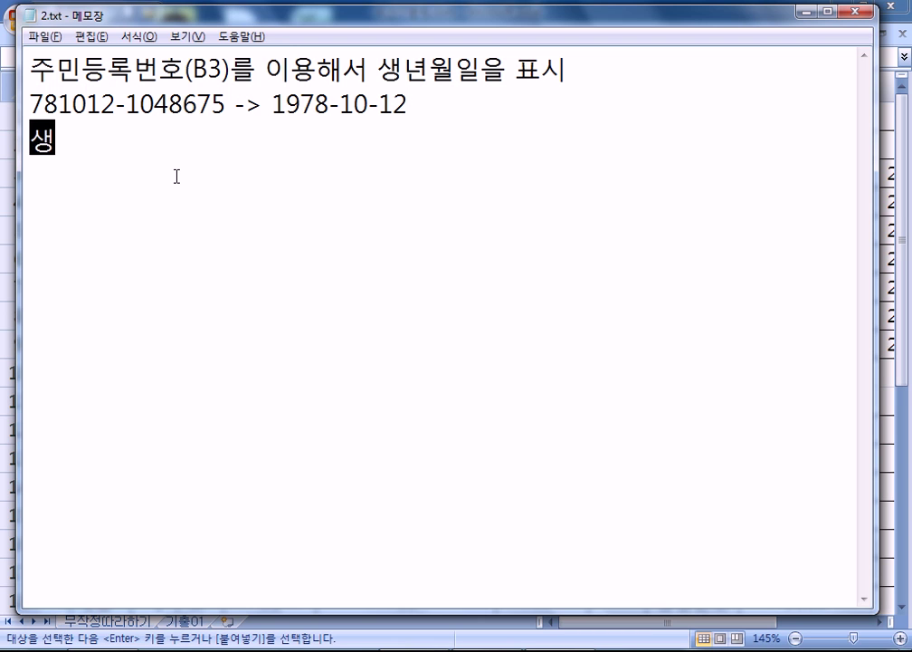
text(년월ㅇ일)
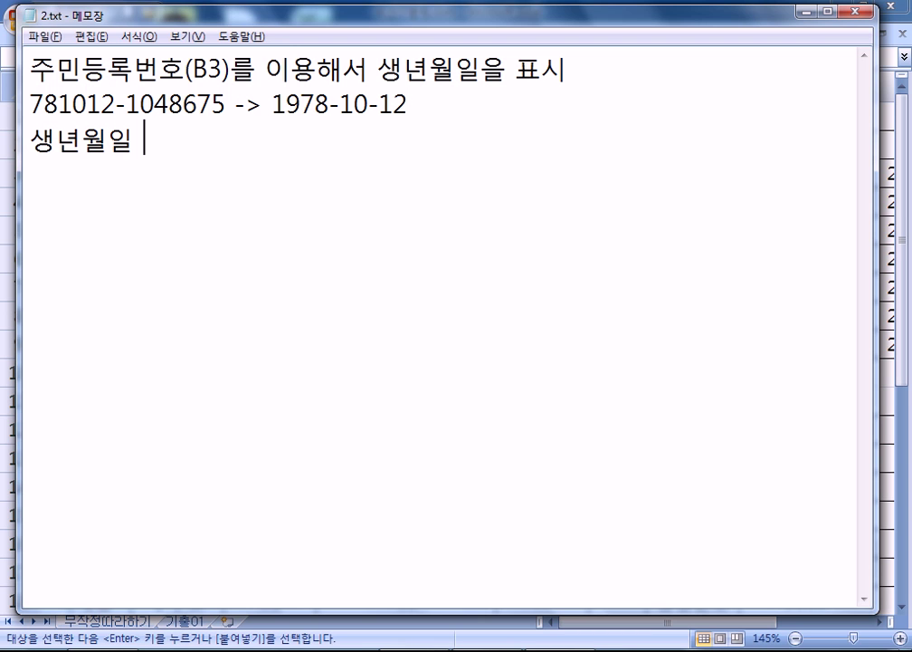
key(BackSpace)
text(: 녀ㅑㄴ)
key(BackSpace)
key(BackSpace)
key(BackSpace)
text(년-우)
text(월-)
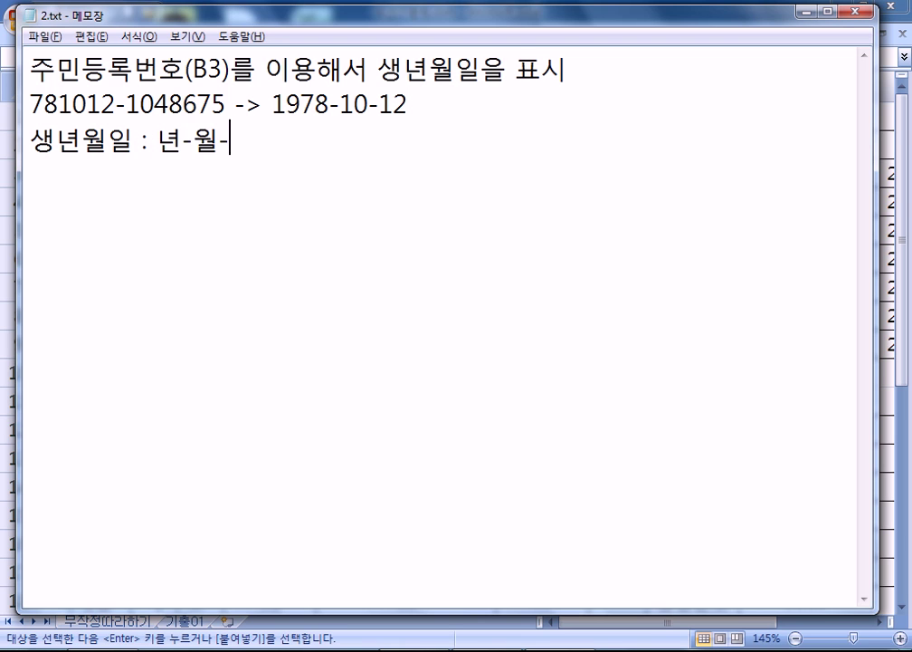
text(이)
key(BackSpace)
text(일)
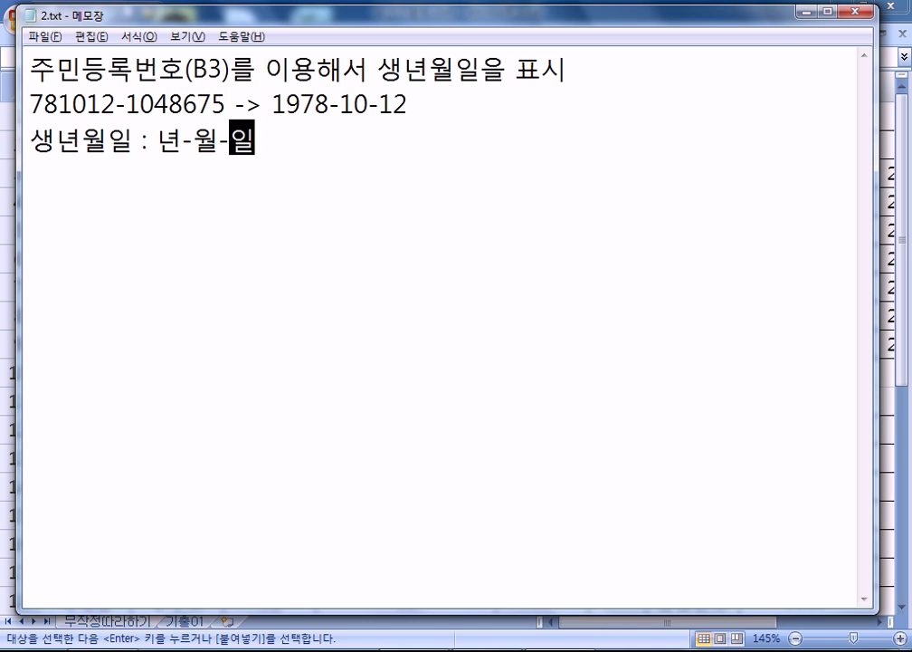
List the needed functions as "DATE, LEFT, MID, &" on the fourth line
key(Return)
text(ㅇ)
key(BackSpace)
text(DATE, )
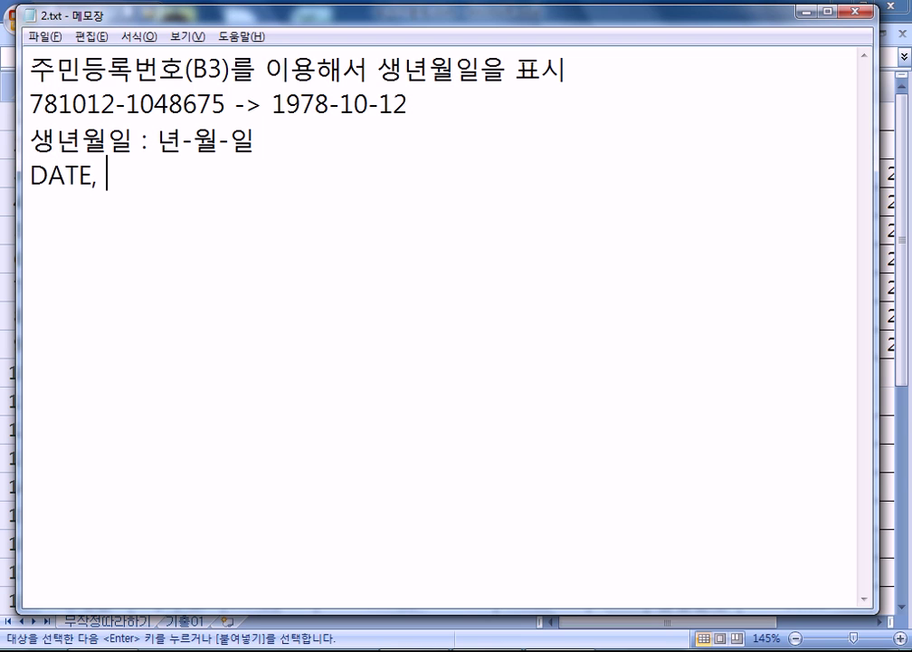
text(LEFT, MID)
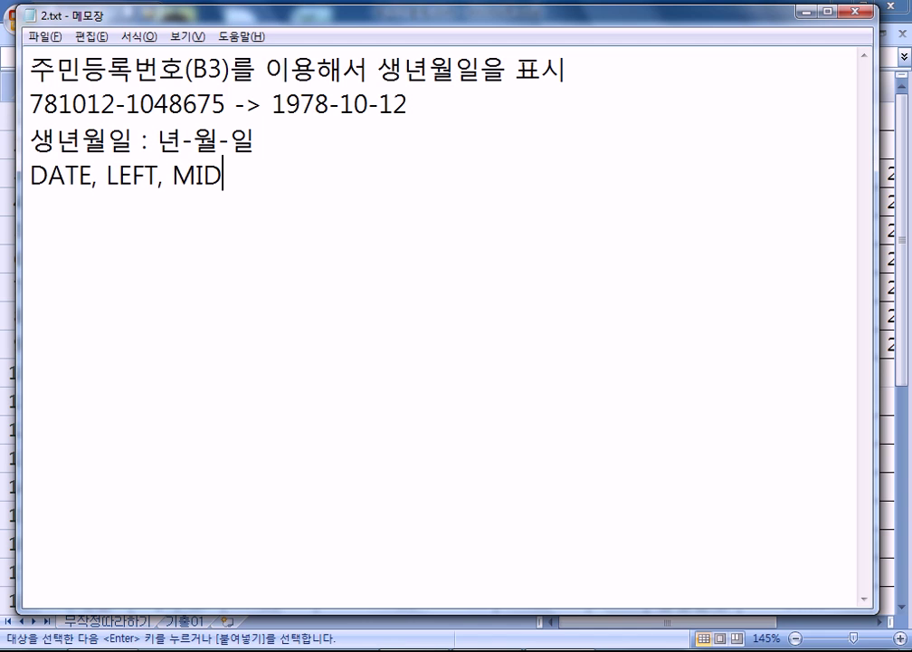
text(, &)
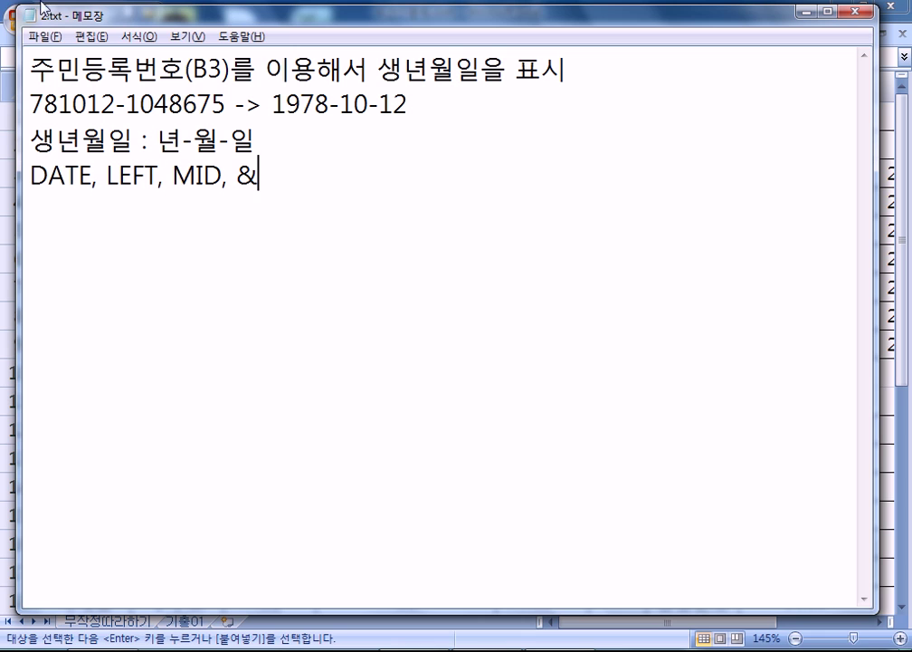
Highlight the registration number's date digits and the & sign, and write a sample =DATE formula with two-digit year, month and day on the fifth line
drag(59, 104, 32, 104)
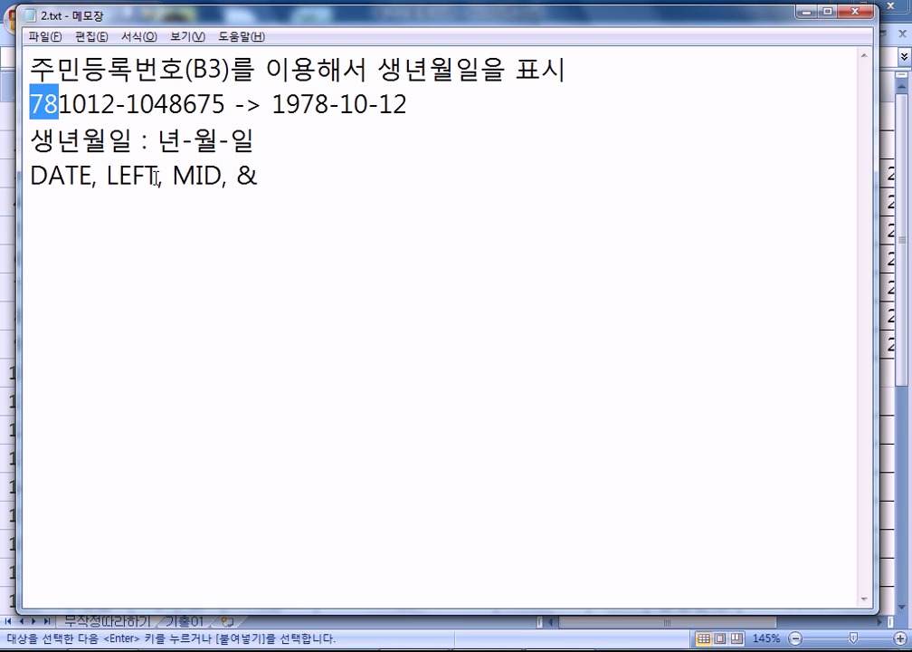
drag(58, 104, 115, 104)
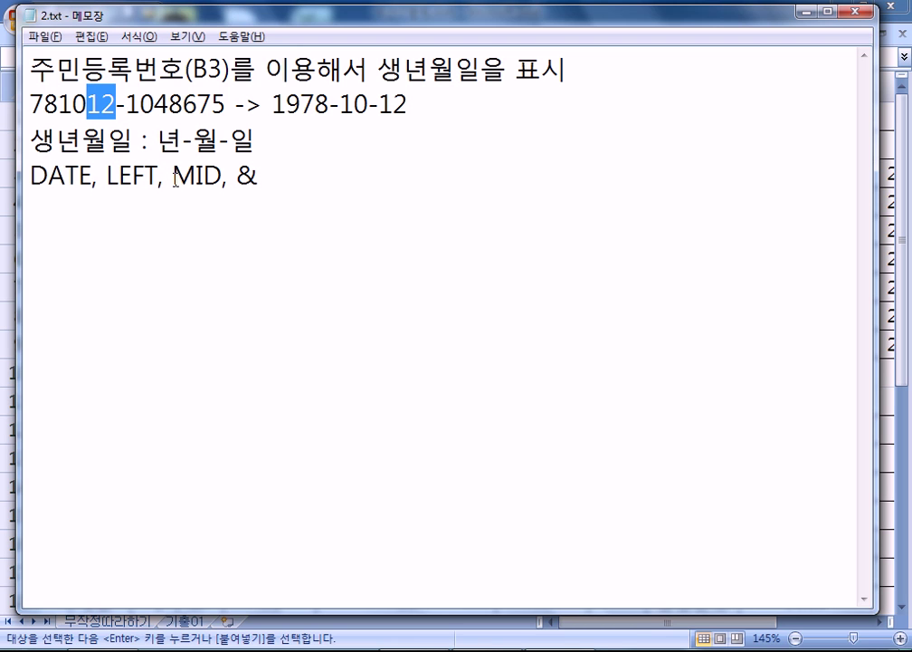
click(239, 174)
drag(242, 175, 259, 176)
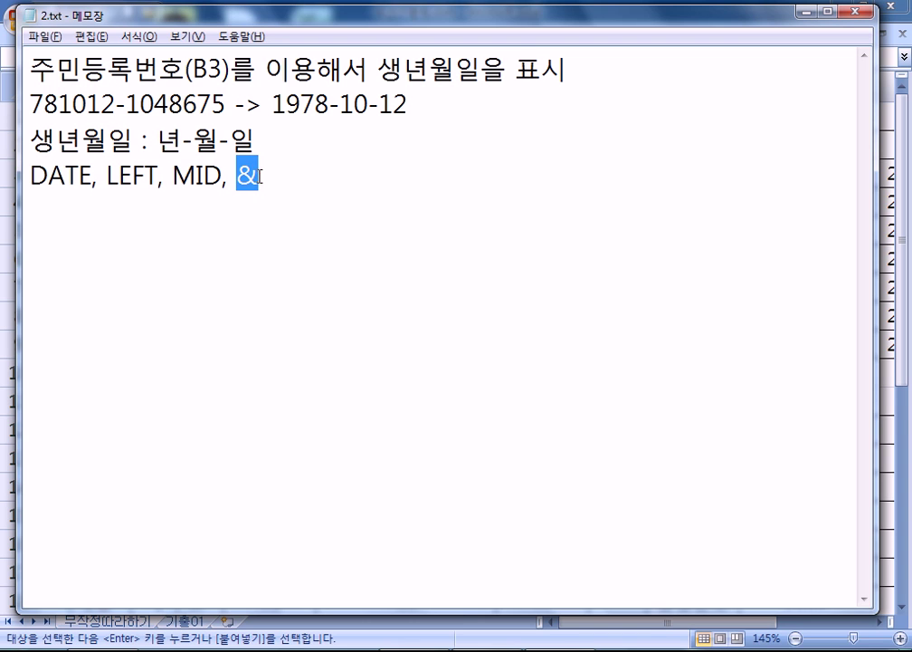
click(267, 218)
text(=DATE)
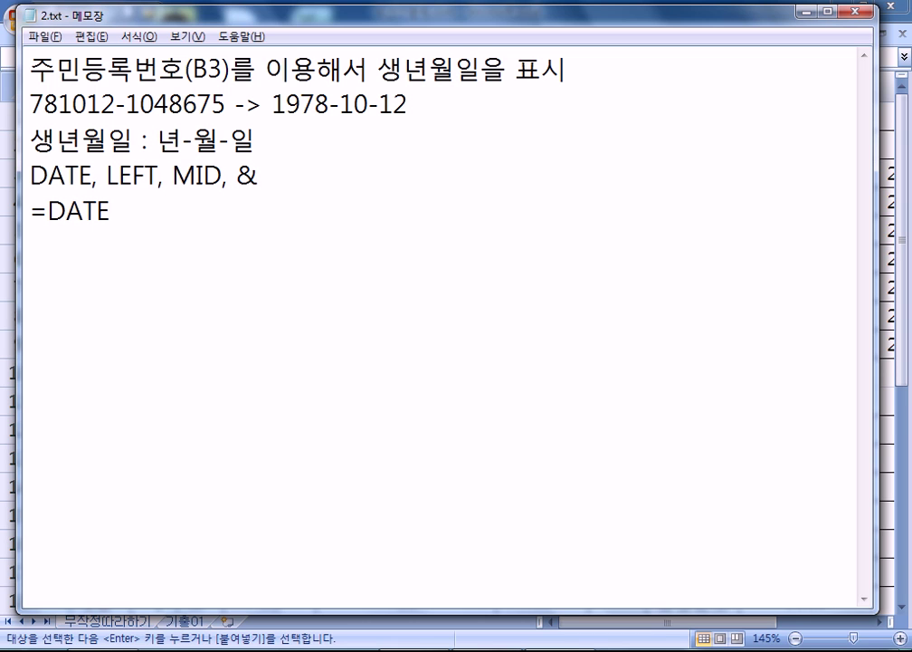
text((78,10,12))
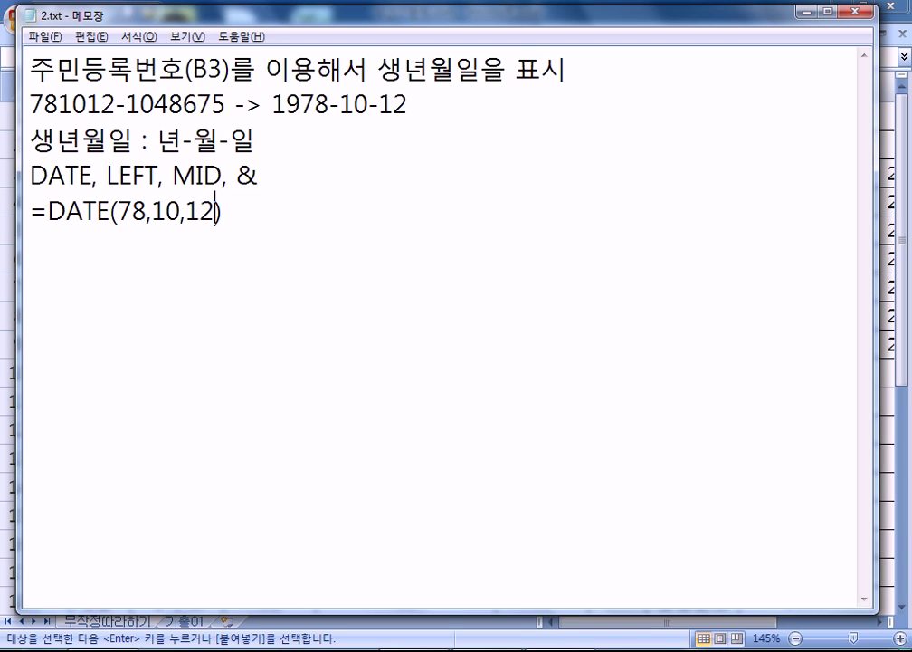
Prefix the sample formula's year with 19 and write the same DATE formula with a four-digit year on the sixth line
click(117, 210)
text(19)
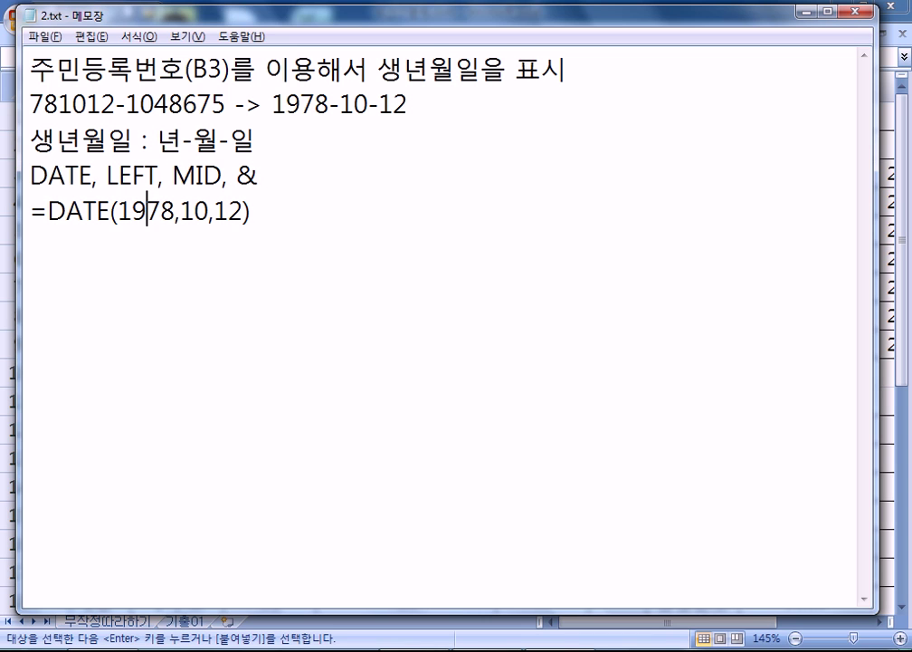
click(251, 210)
key(Return)
text(=DATE()
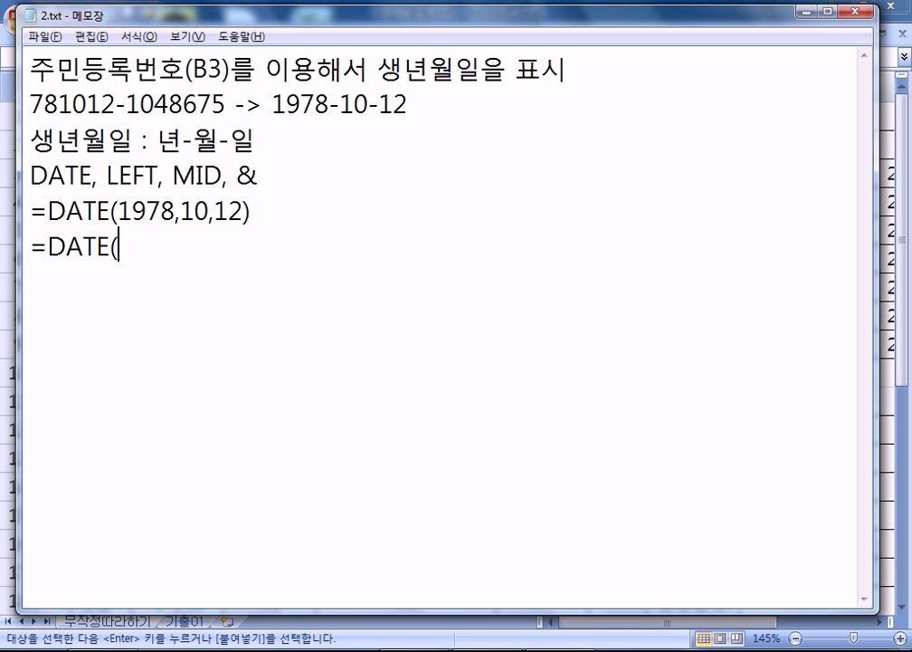
text(1978,)
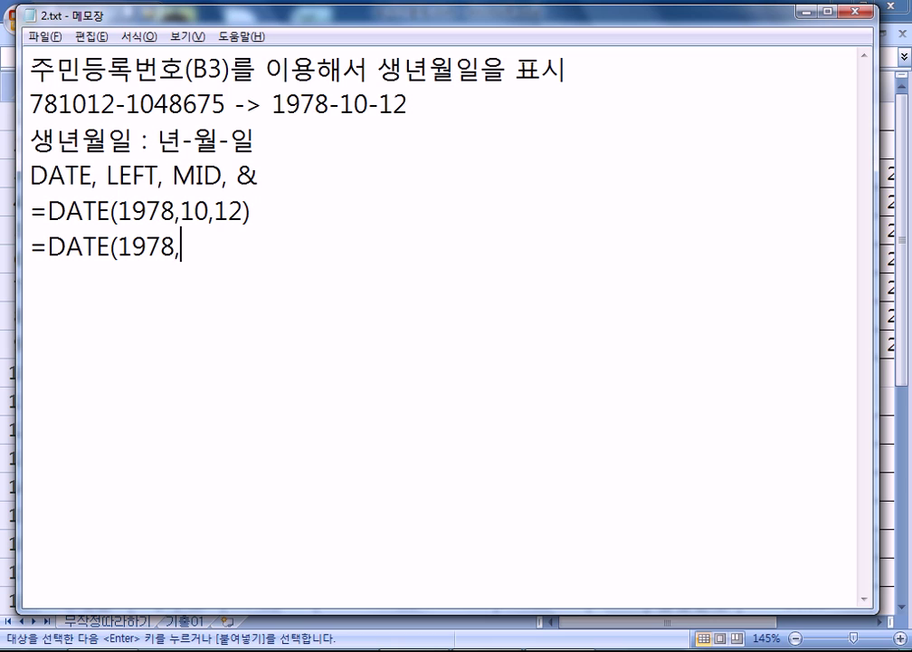
text(10,12))
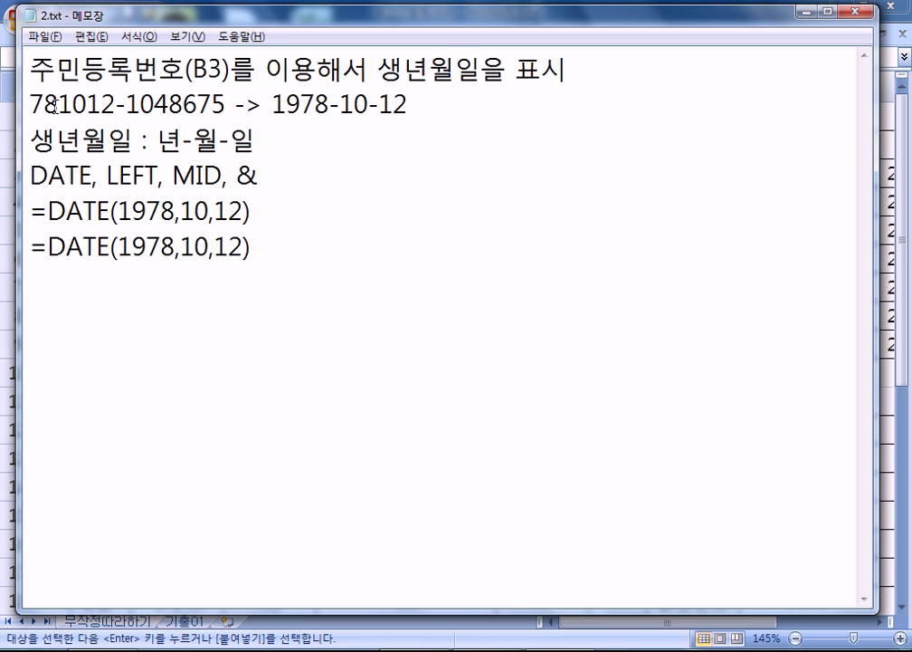
Split the year in the sixth-line formula into the quoted text "19" joined by & to the two-digit year
drag(56, 100, 26, 95)
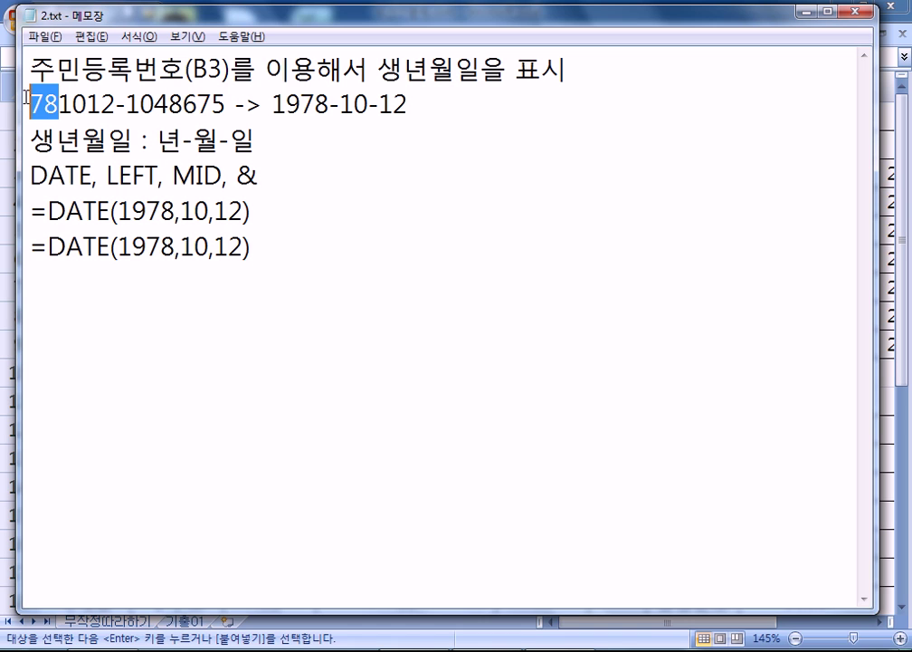
drag(118, 242, 160, 244)
click(147, 245)
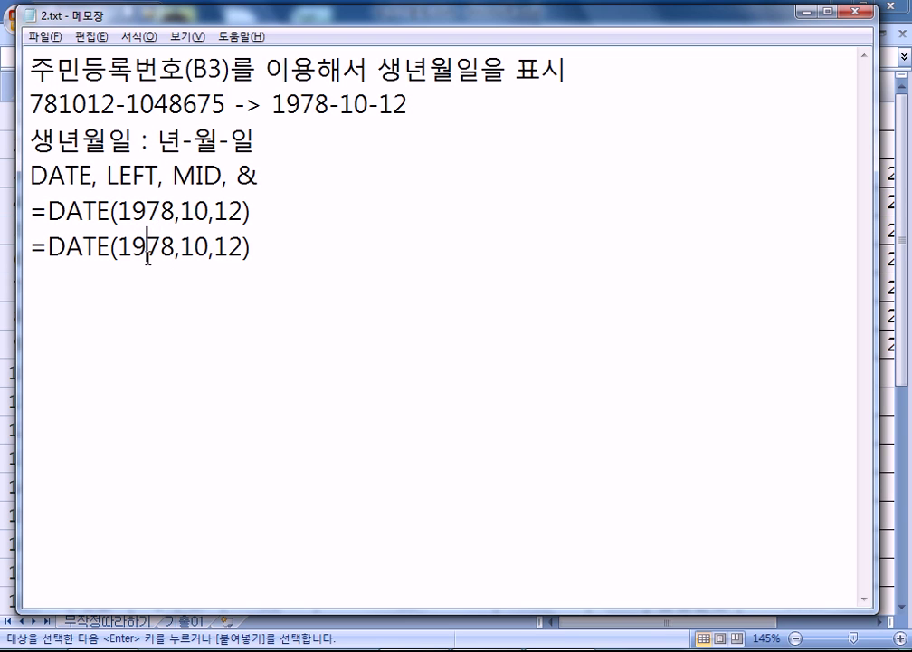
text(&)
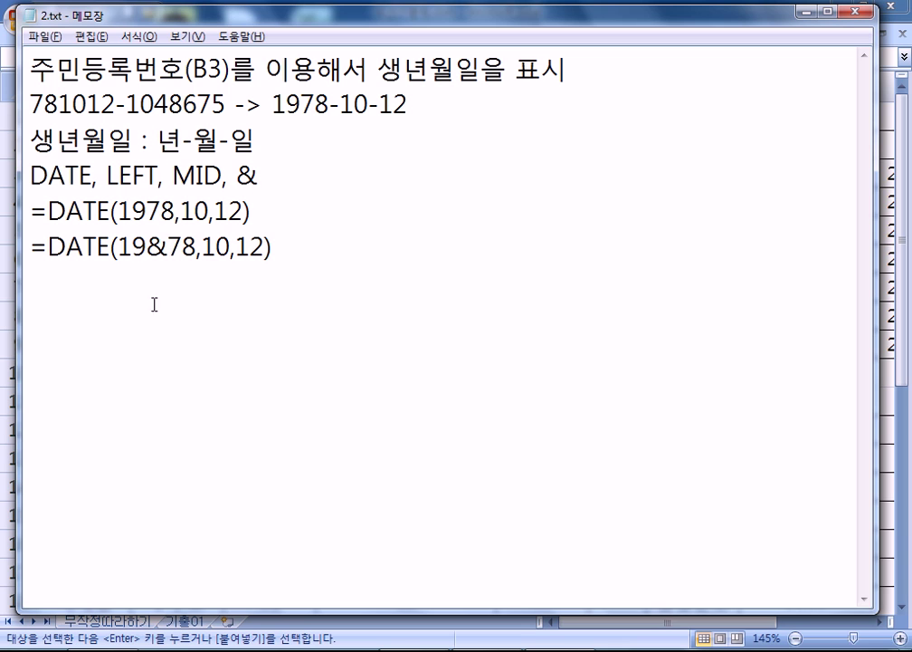
click(118, 244)
text(")
key(Right)
key(Right)
text(")
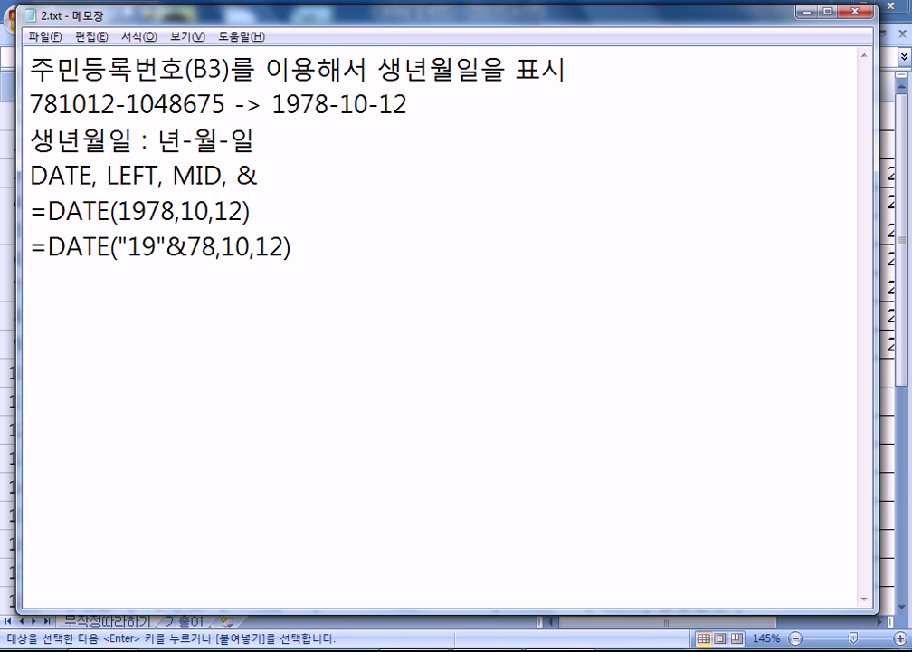
Write the beginning of the real formula, =DATE("19"&LEFT(B3,2), on the seventh line of the note
key(End)
key(Return)
key(Return)
key(Return)
key(Return)
key(Return)
key(BackSpace)
key(BackSpace)
key(BackSpace)
key(BackSpace)
text(DA-)
key(BackSpace)
key(BackSpace)
key(BackSpace)
text(=DATE("19")
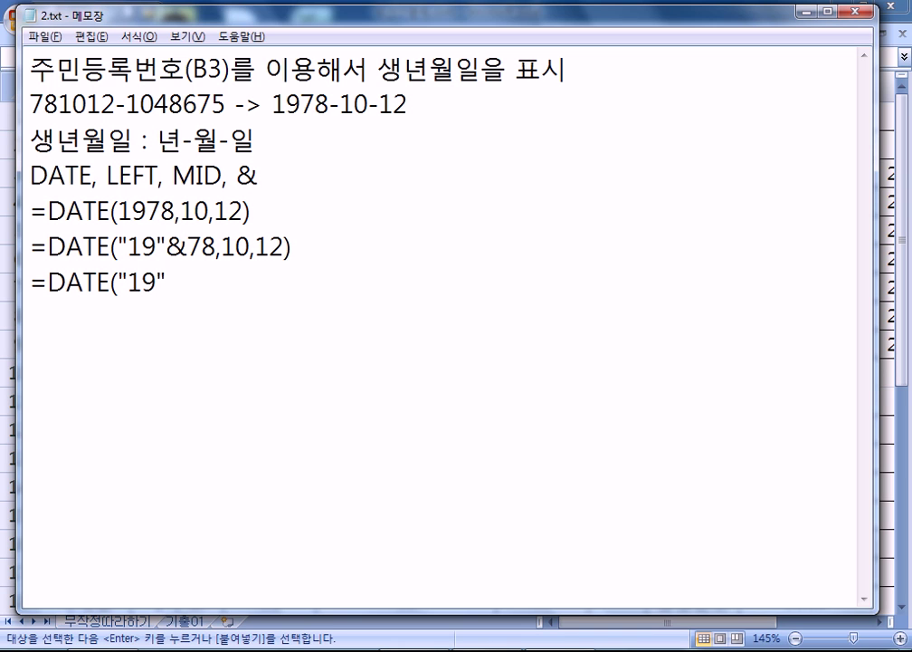
text(&)
drag(57, 104, 30, 103)
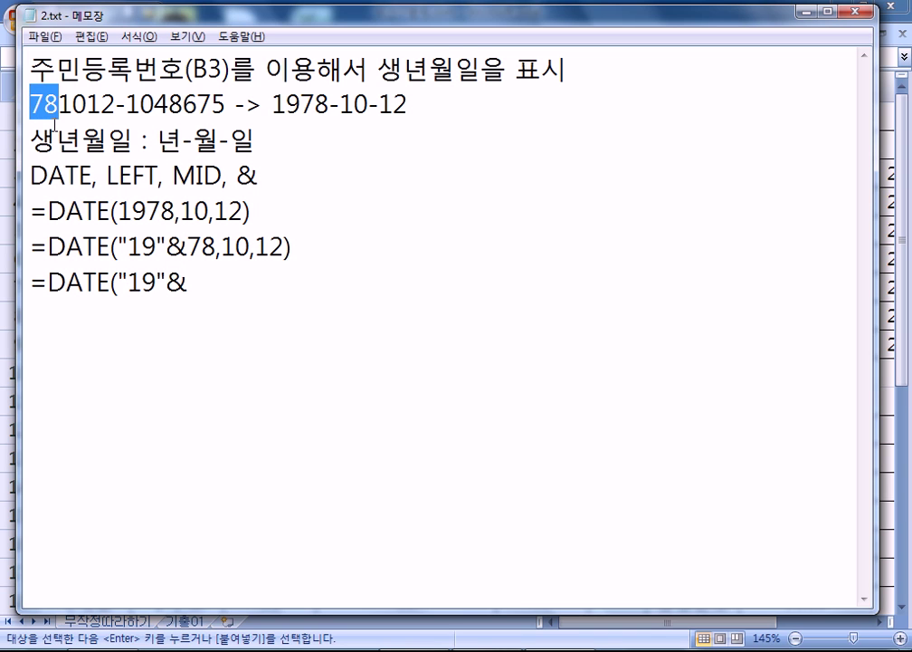
click(201, 284)
text(LE)
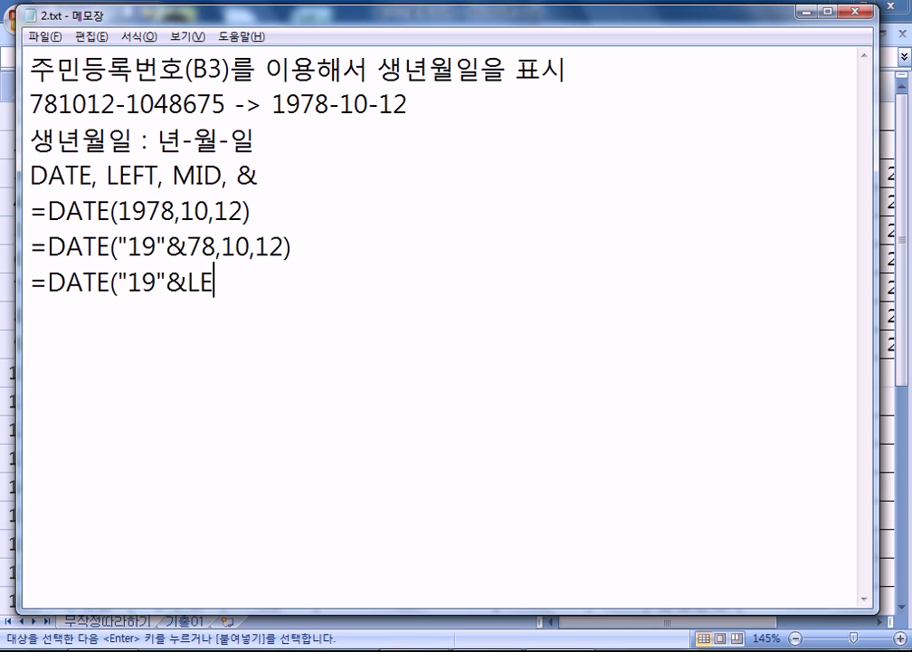
text(FT(B3,2))
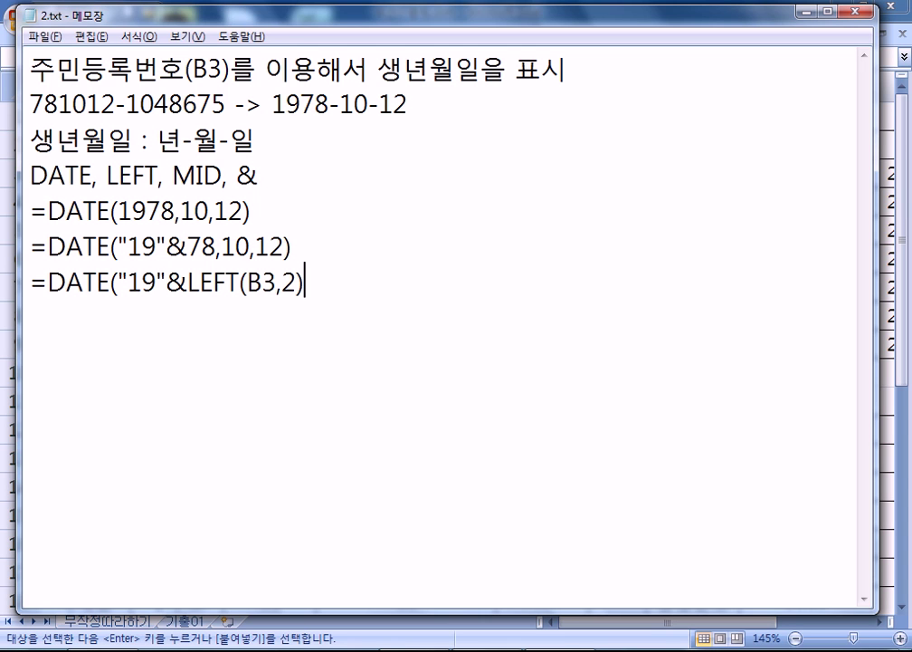
text(,)
Insert a space after each argument comma in the three DATE formulas
click(181, 211)
click(230, 211)
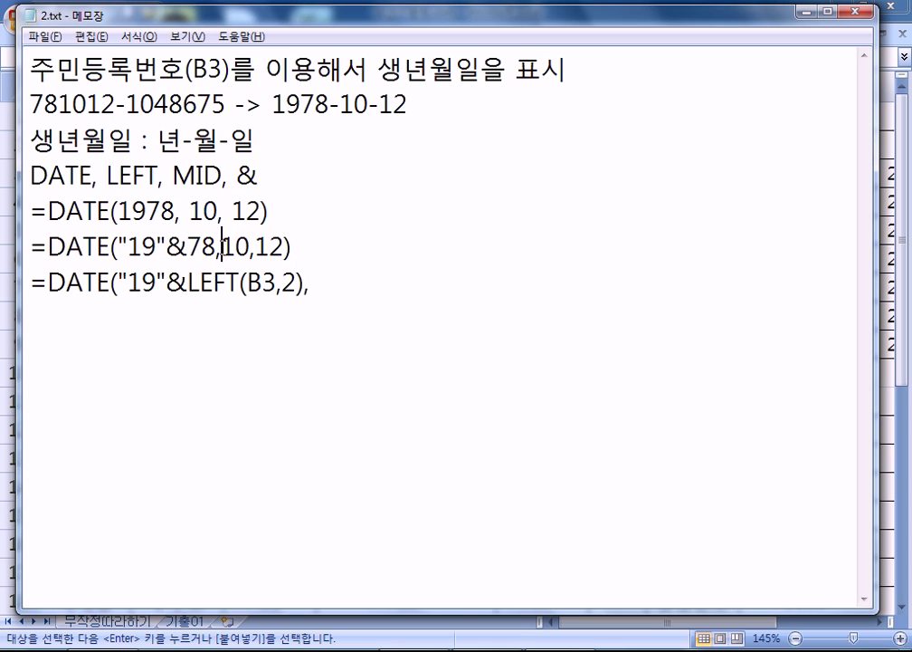
click(215, 246)
key(Right)
key(Right)
key(Right)
click(274, 283)
click(339, 288)
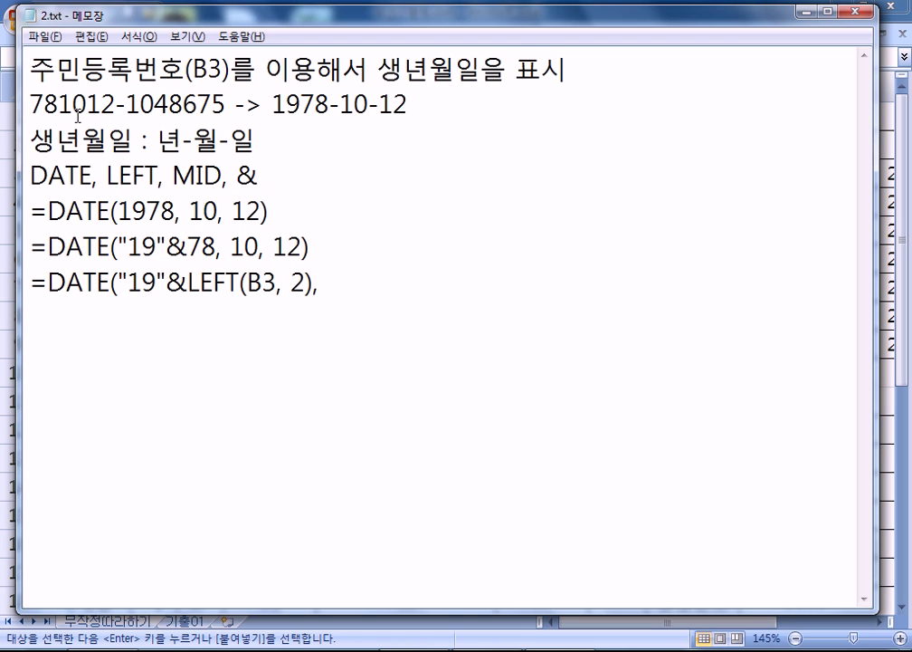
Highlight the registration number's month digits and add MID(B3, 3, 2) as the seventh-line formula's month argument
drag(58, 103, 87, 102)
click(356, 280)
text(MID()
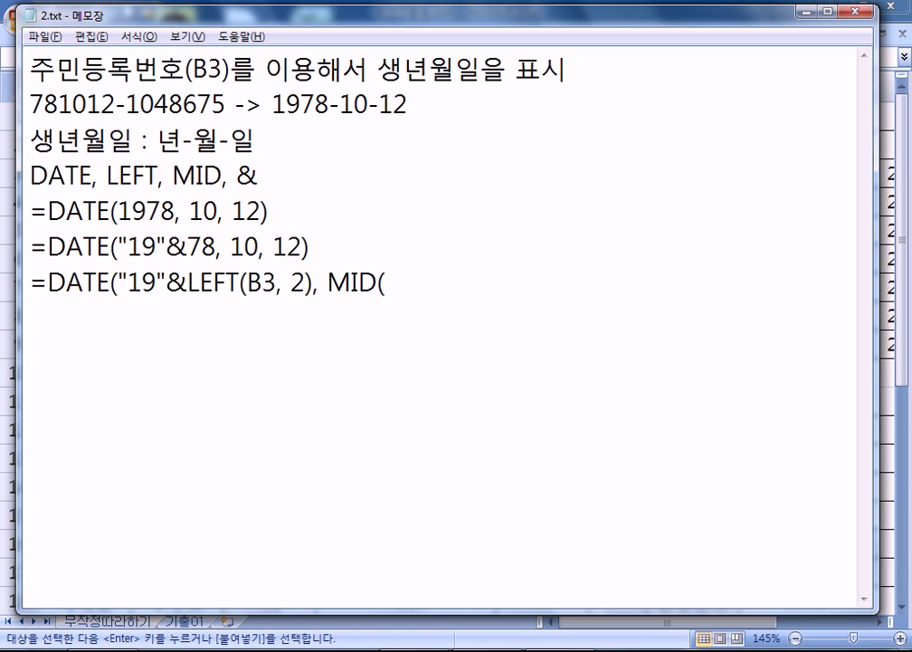
text(V3,)
key(BackSpace)
key(BackSpace)
key(BackSpace)
key(BackSpace)
text(B3, 3, 2))
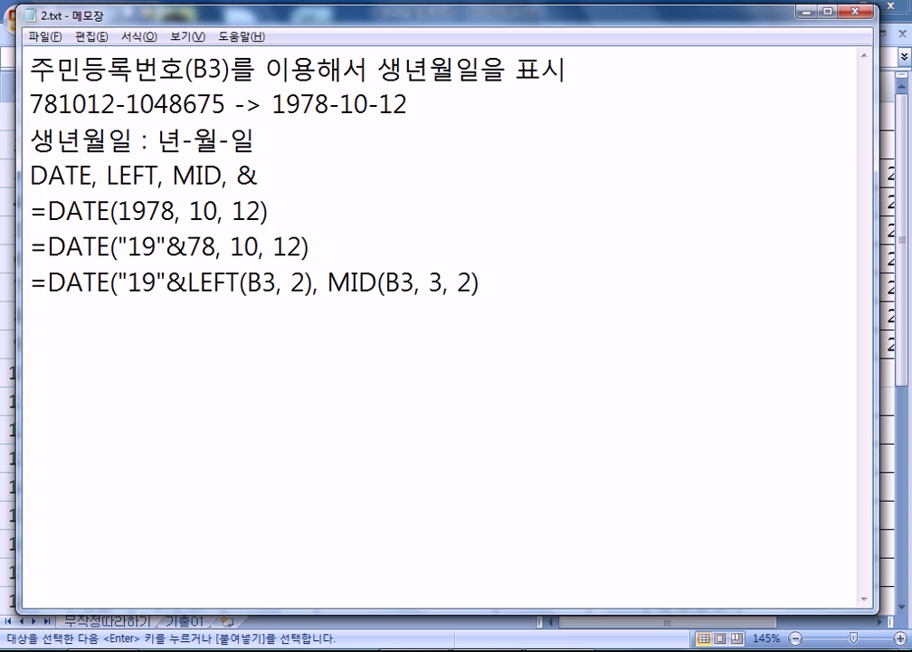
Add MID(B3, 5, 2) as the day argument, close the DATE formula and start a new line below it
text(, MID(B3, )
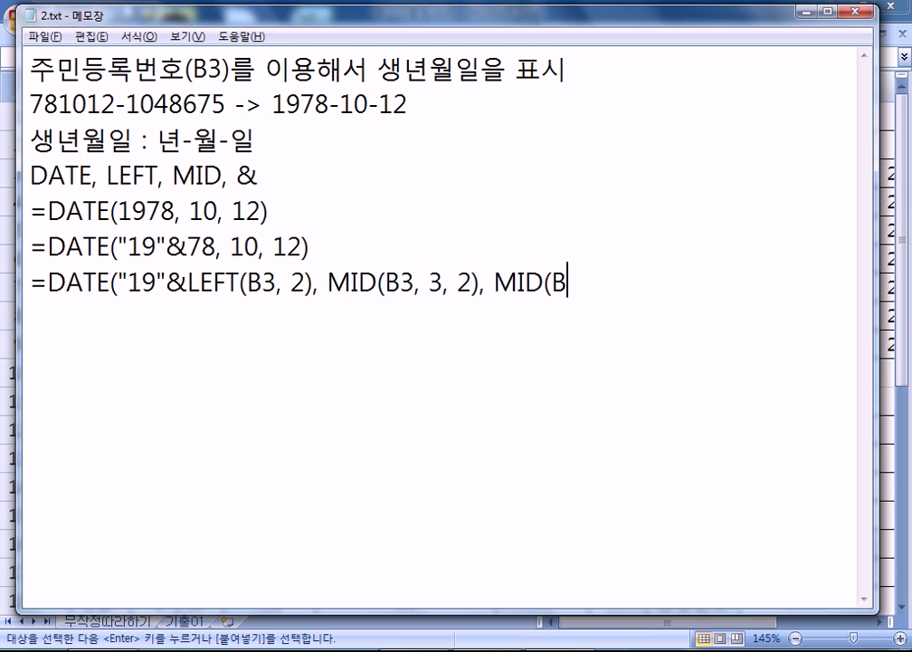
text(5,21)
key(BackSpace)
text()))
key(Left)
key(Left)
key(Left)
key(Left)
key(Right)
key(Delete)
key(End)
key(Return)
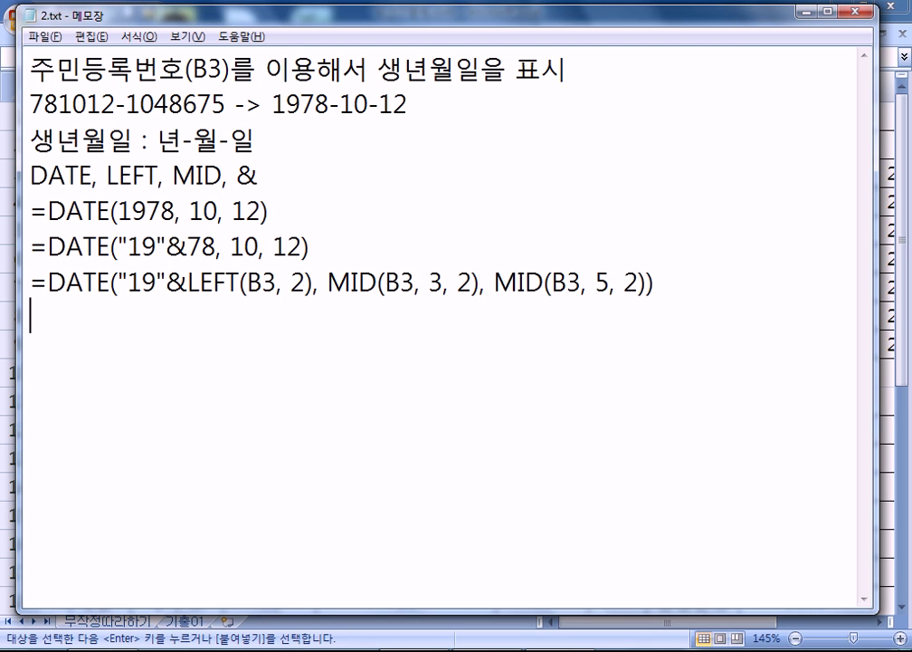
Copy the finished formula into cell D3 of the Excel workbook 섹션07문제.xlsm and fill it down to D9
drag(30, 284, 655, 283)
key(ctrl+c)
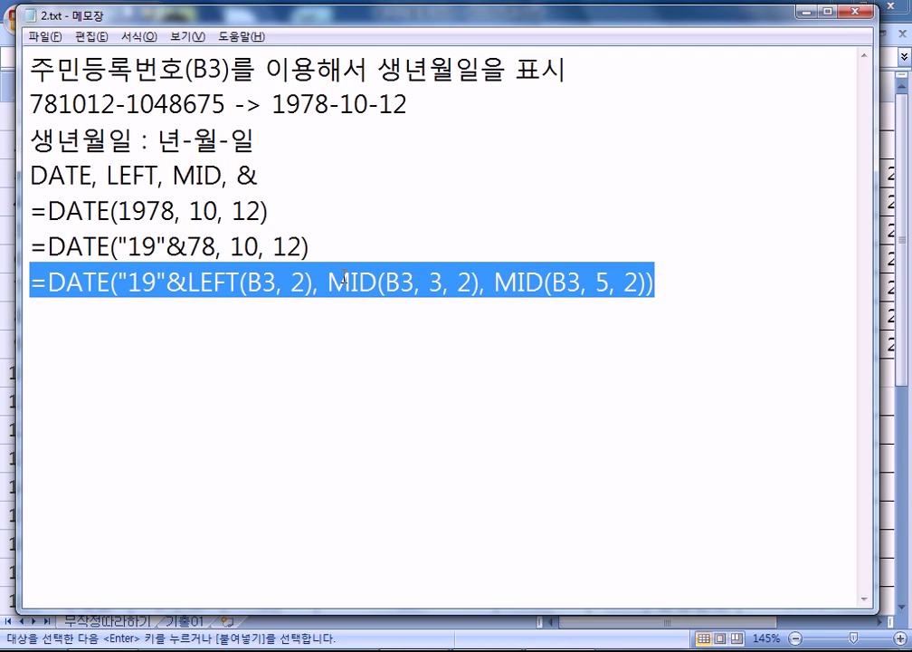
key(alt+Tab)
key(Right)
key(Right)
key(ctrl+v)
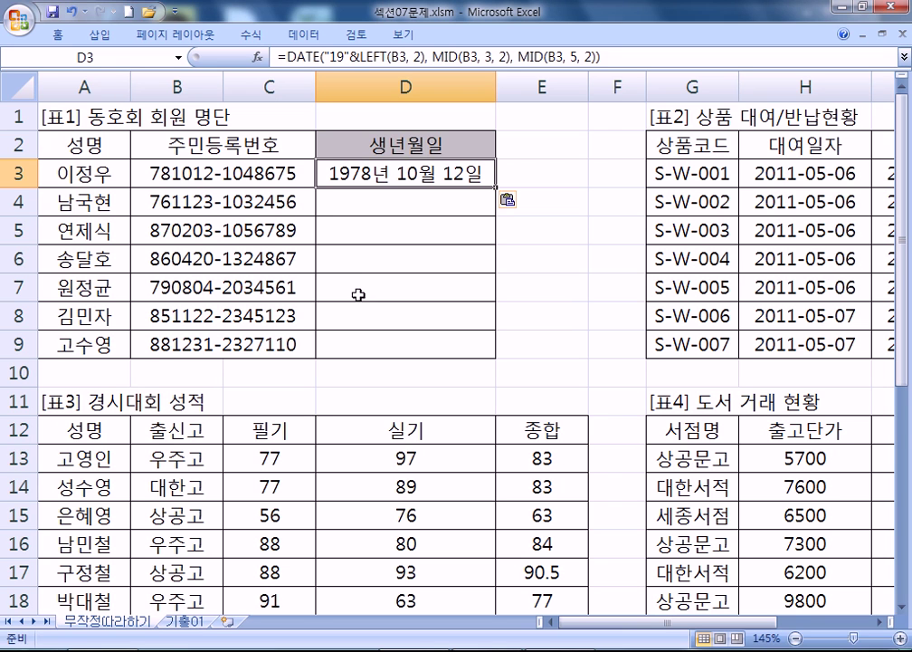
drag(495, 187, 501, 353)
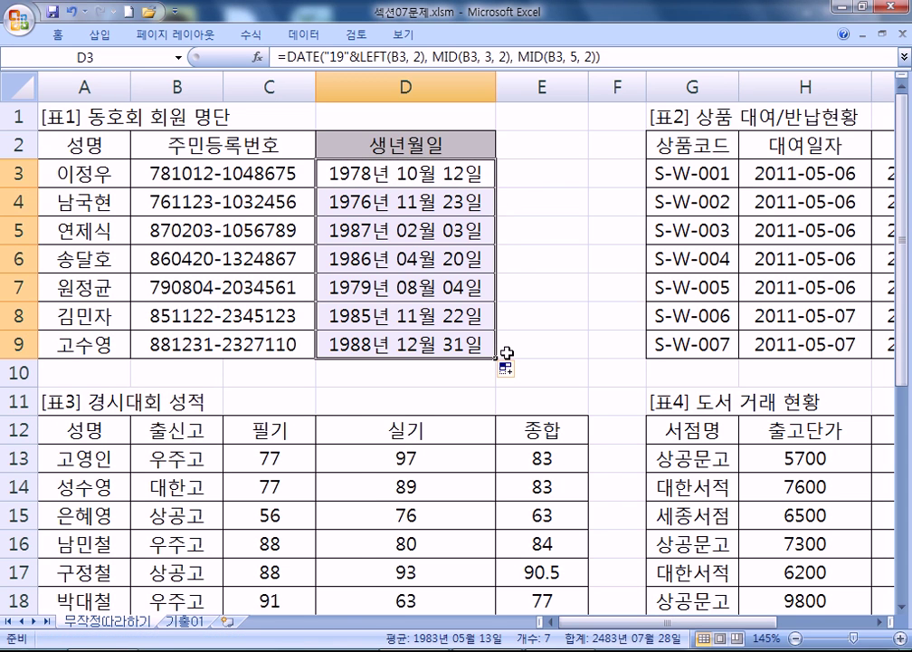
Check the required date style in the Notepad note and format the birth dates in D3:D9 as yyyy-mm-dd in Excel
key(alt+Tab)
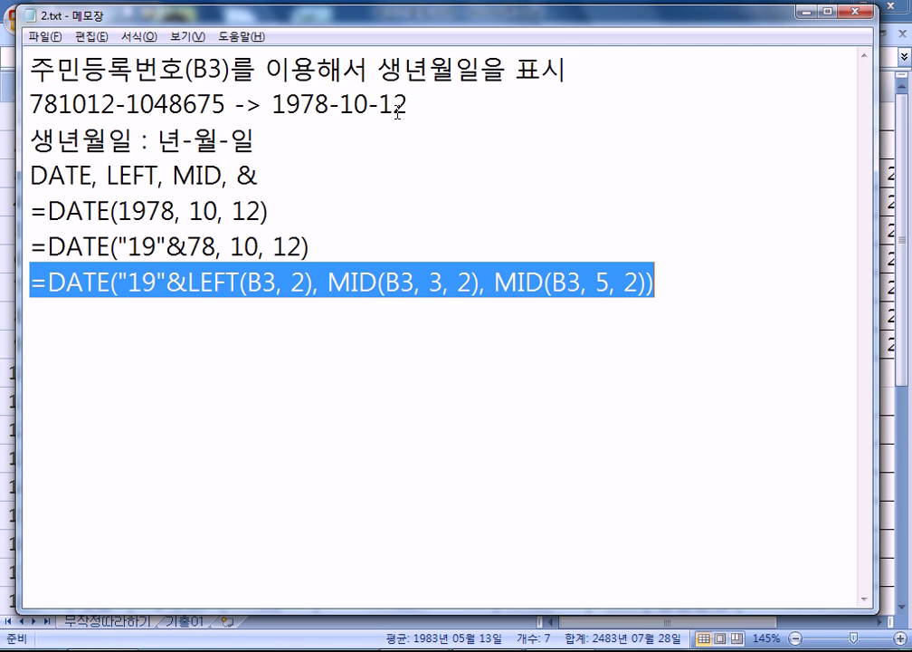
key(alt+Tab)
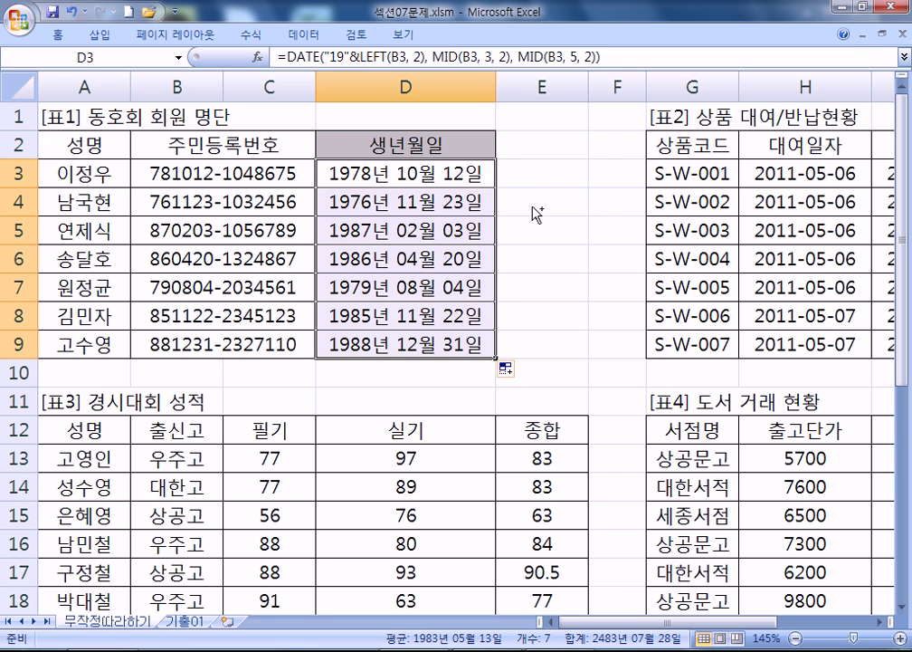
key(ctrl+1)
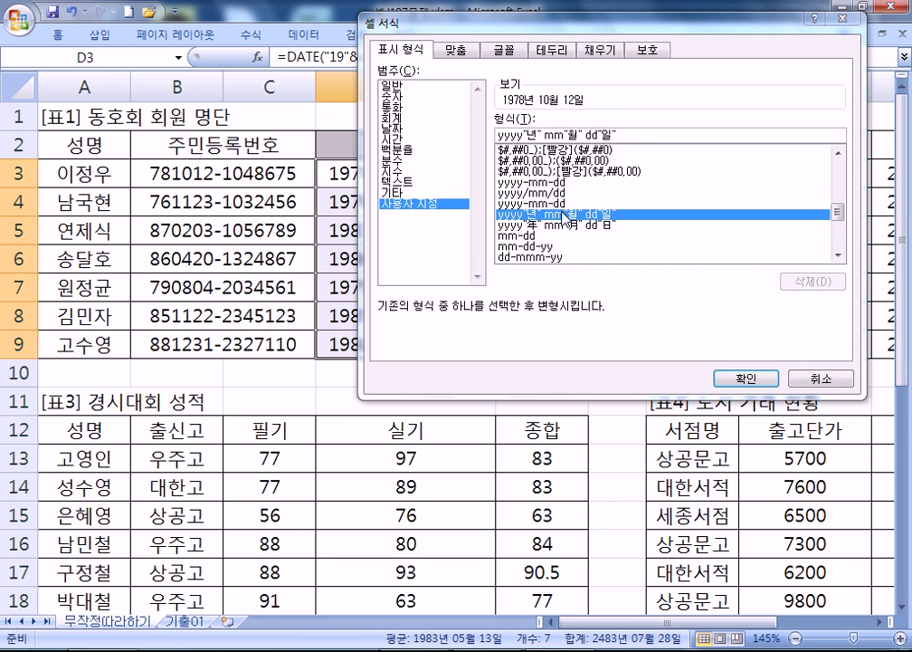
click(528, 183)
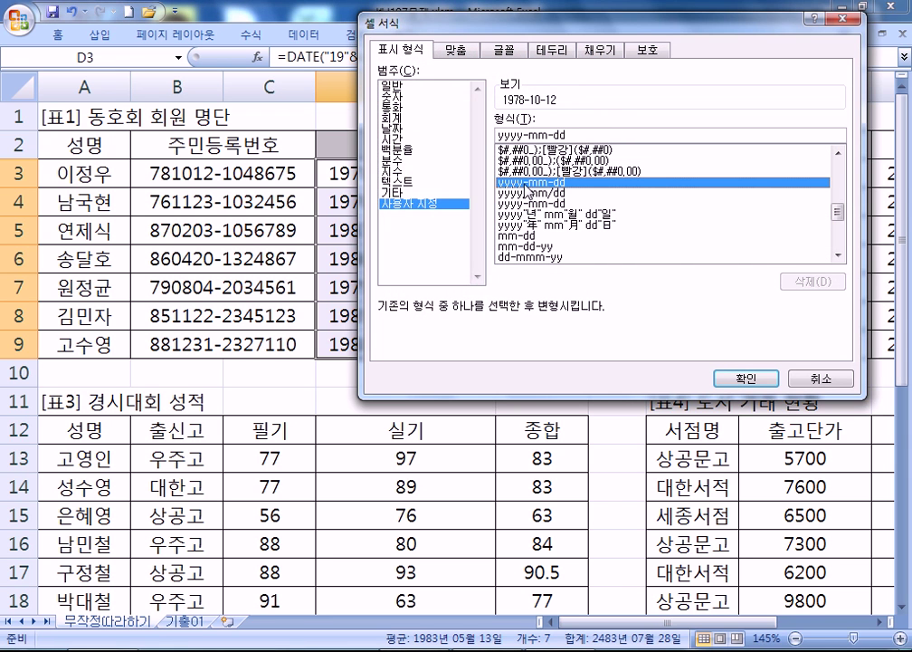
click(729, 378)
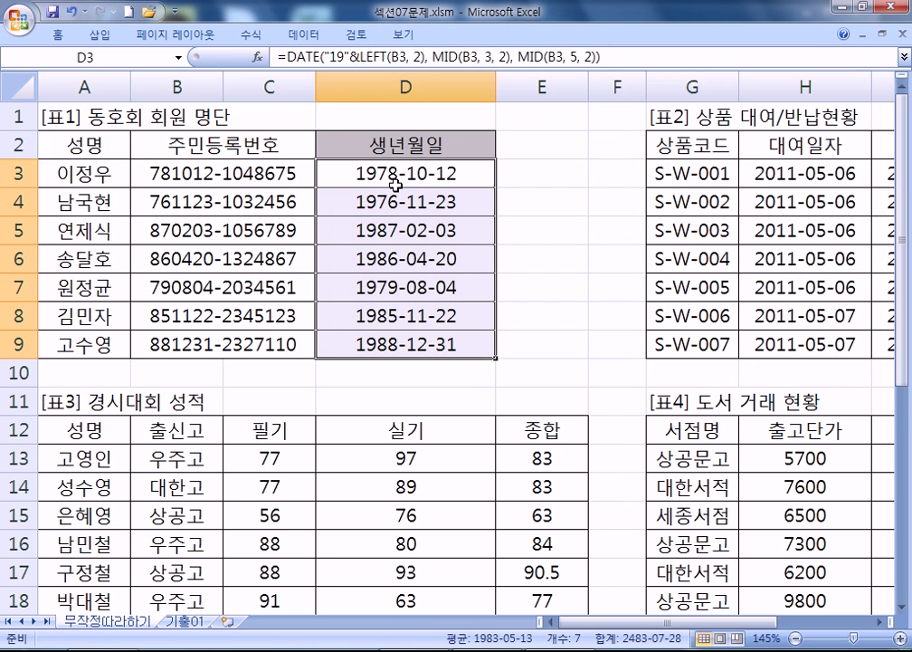
click(316, 147)
Switch to the Notepad note and add the heading lines "90쪽" and "1번 문제)" above its first line
key(alt+Tab)
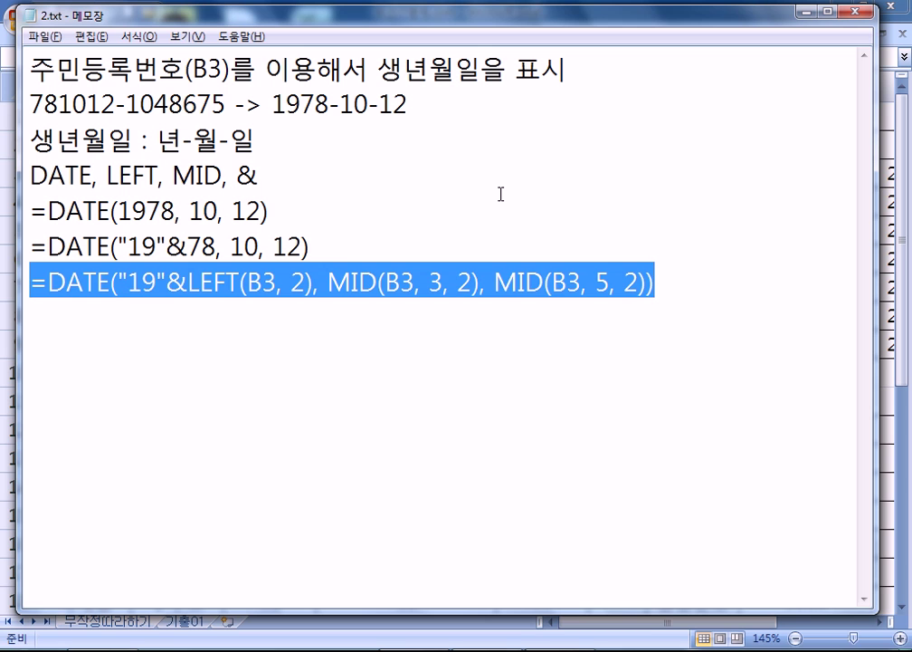
key(Down)
key(ctrl+Home)
key(Return)
key(Up)
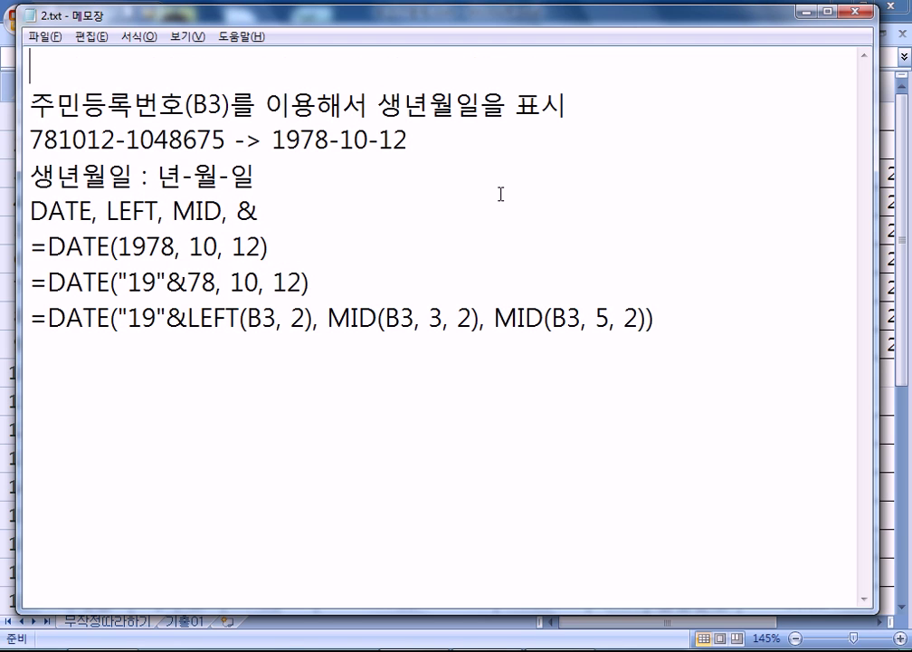
text(90w)
key(BackSpace)
key(Hangul)
text(쪽)
key(Return)
text(1번 ㅁ)
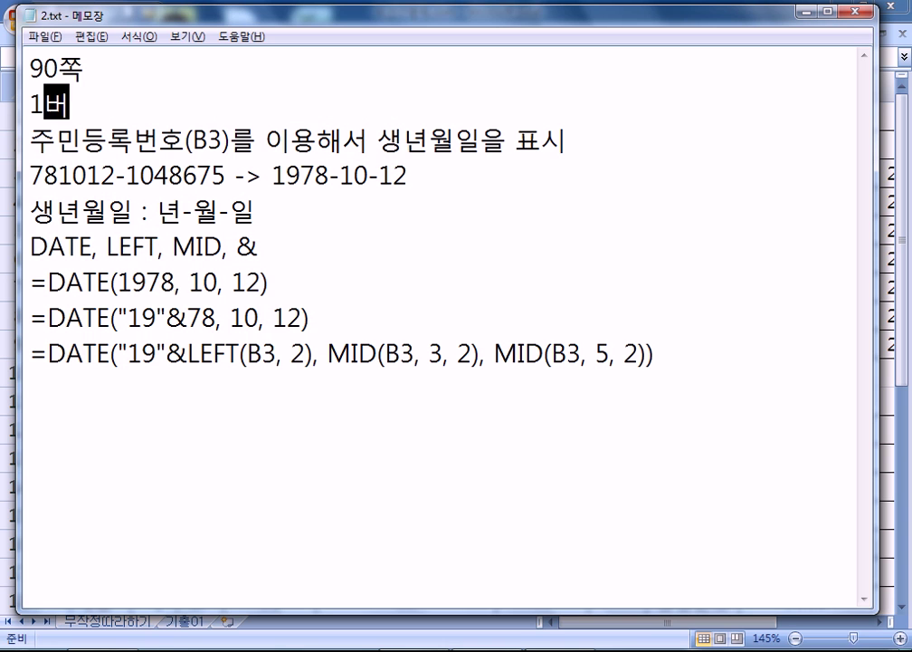
text(문제))
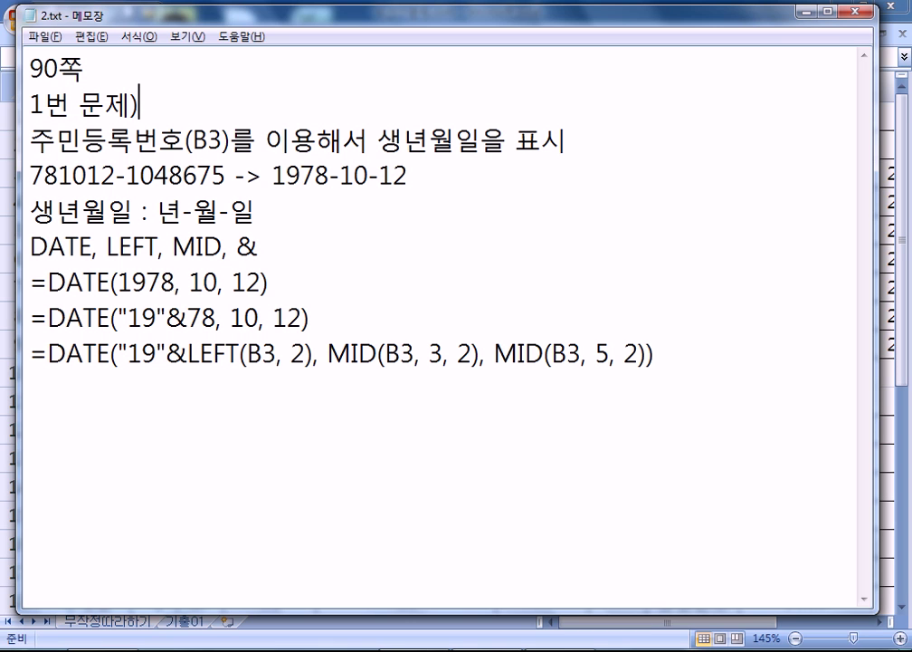
Add the heading "2번 문제)" below the finished formula, leaving one blank line between them
key(Down)
key(Down)
key(Down)
key(Down)
key(Down)
key(Down)
key(Down)
key(Down)
key(Down)
key(Down)
key(Down)
key(Down)
key(Up)
key(Up)
key(Up)
text(2버)
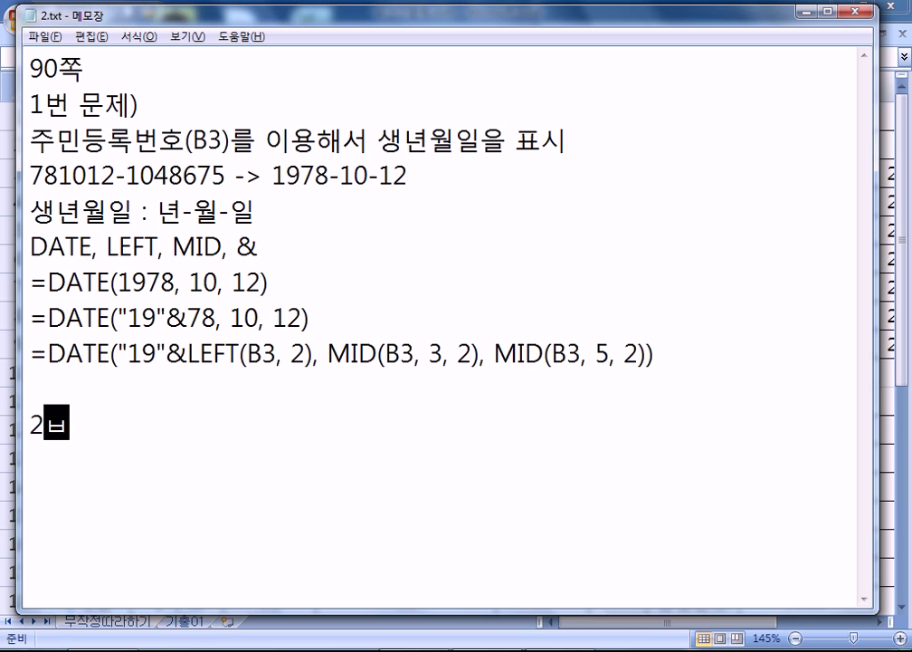
text(ㄴ 문제))
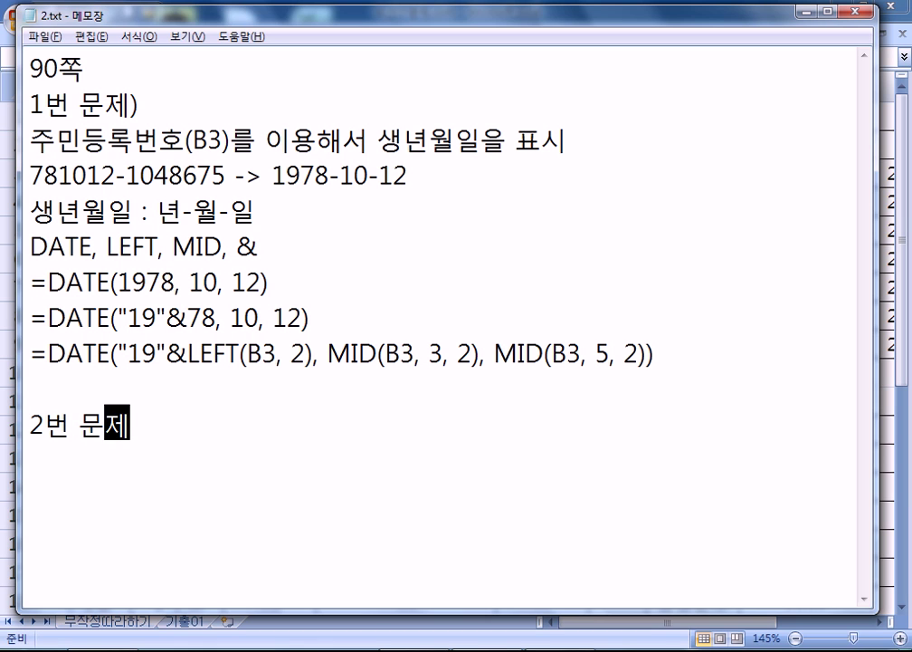
key(Return)
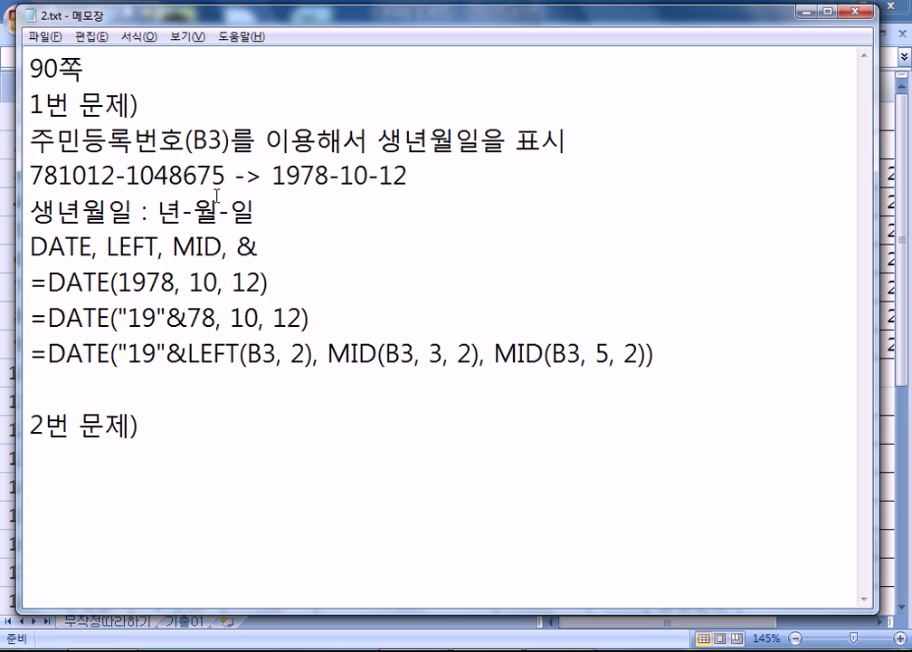
Review in problem 1's notes how the & operator joins "19" to the first two digits of the registration number
drag(238, 246, 259, 241)
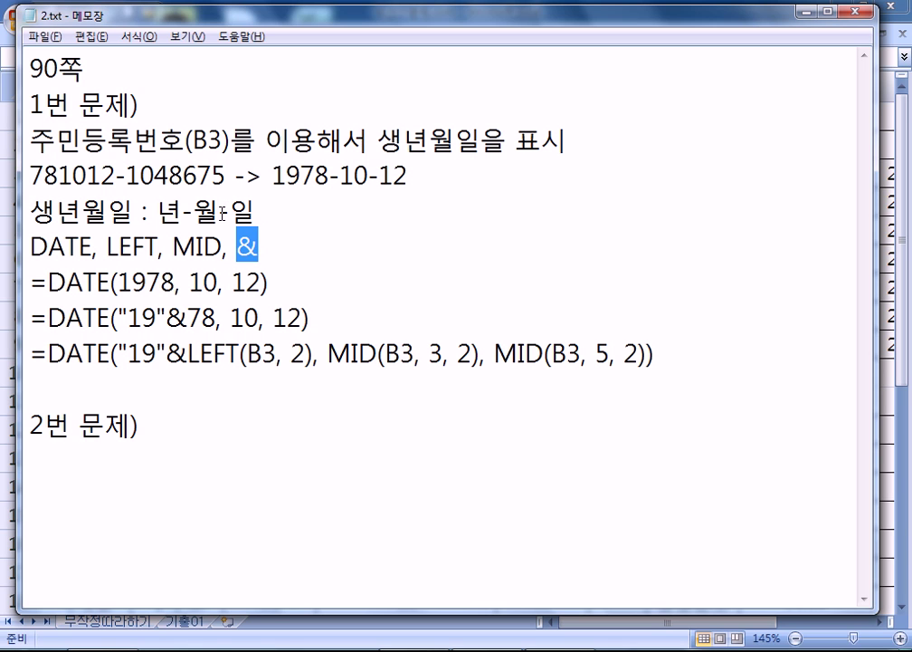
drag(119, 282, 146, 283)
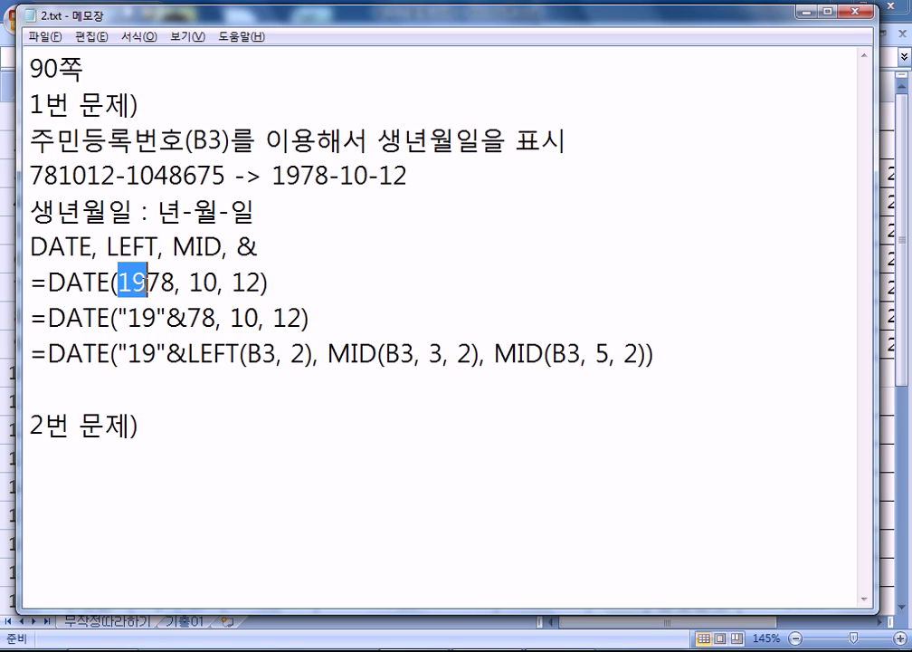
drag(118, 318, 166, 318)
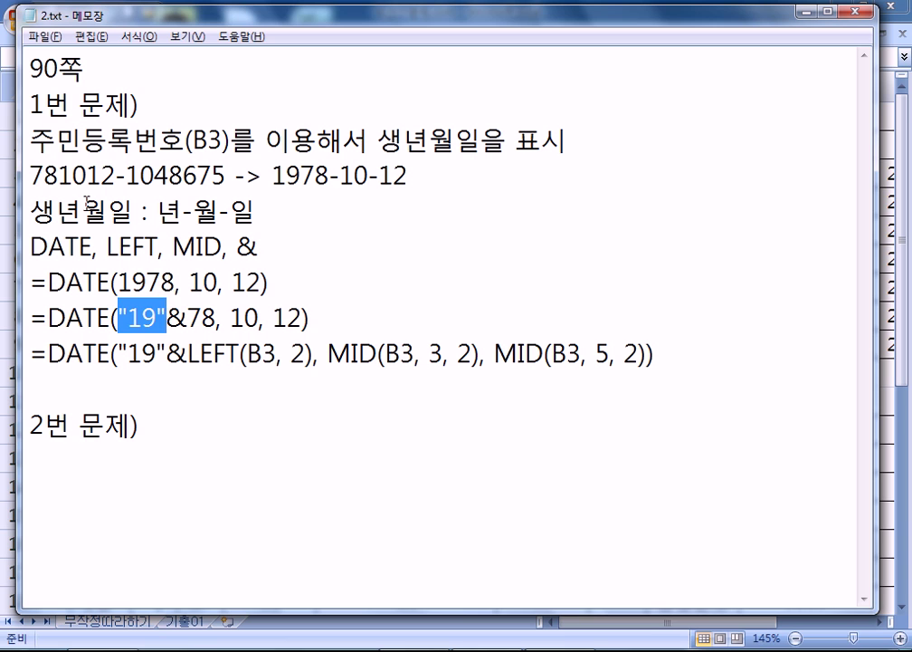
drag(58, 174, 30, 175)
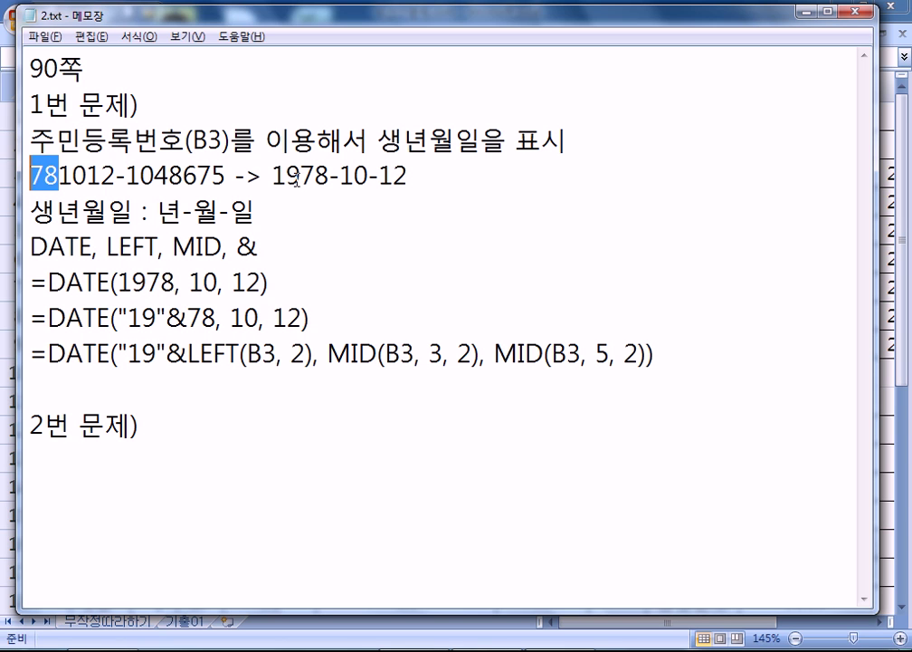
drag(237, 246, 259, 247)
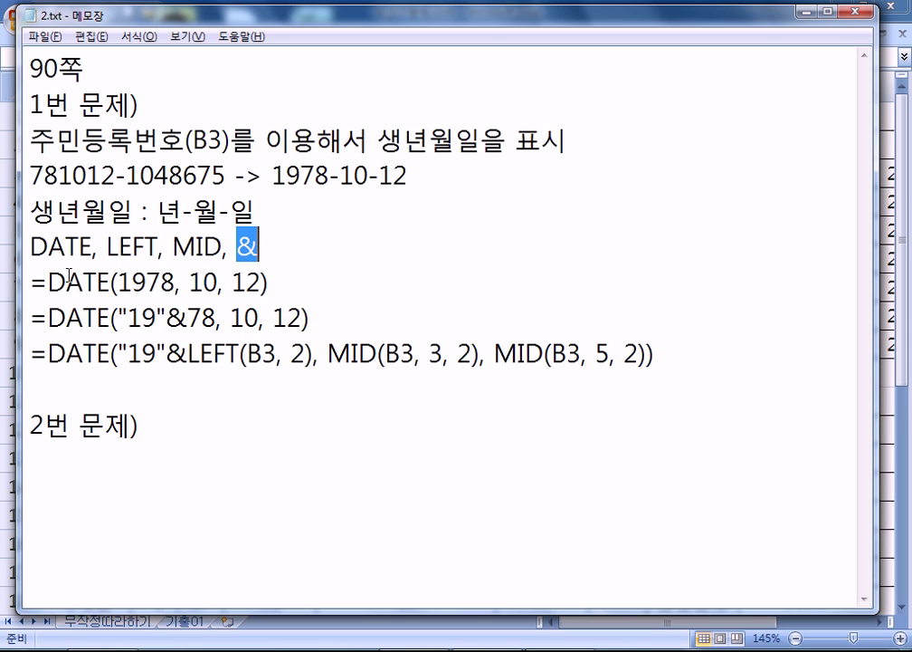
drag(119, 282, 146, 281)
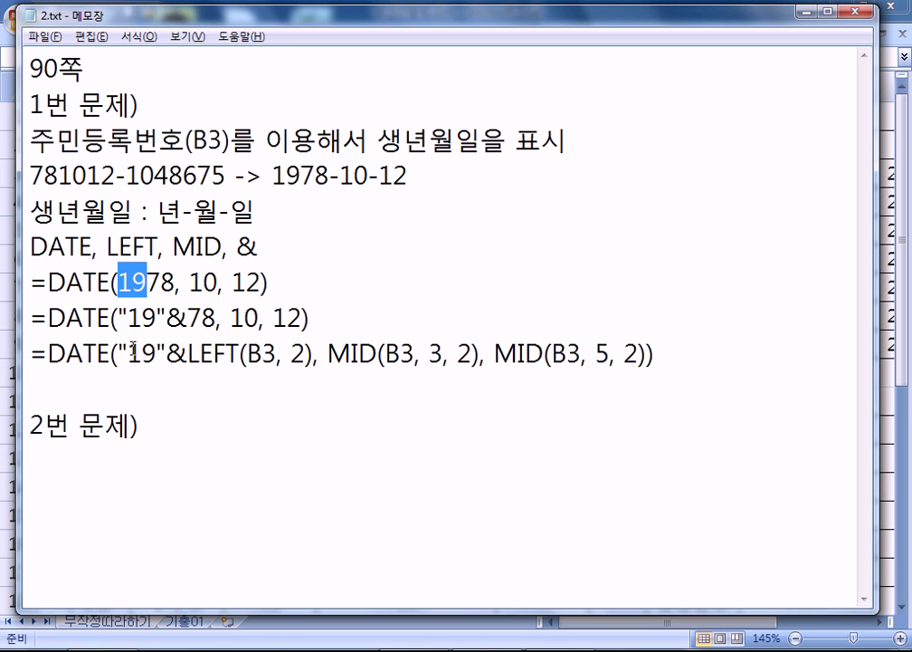
Start the line "날짜계산 :" directly below the "2번 문제)" heading, with spare blank lines beneath it
click(91, 467)
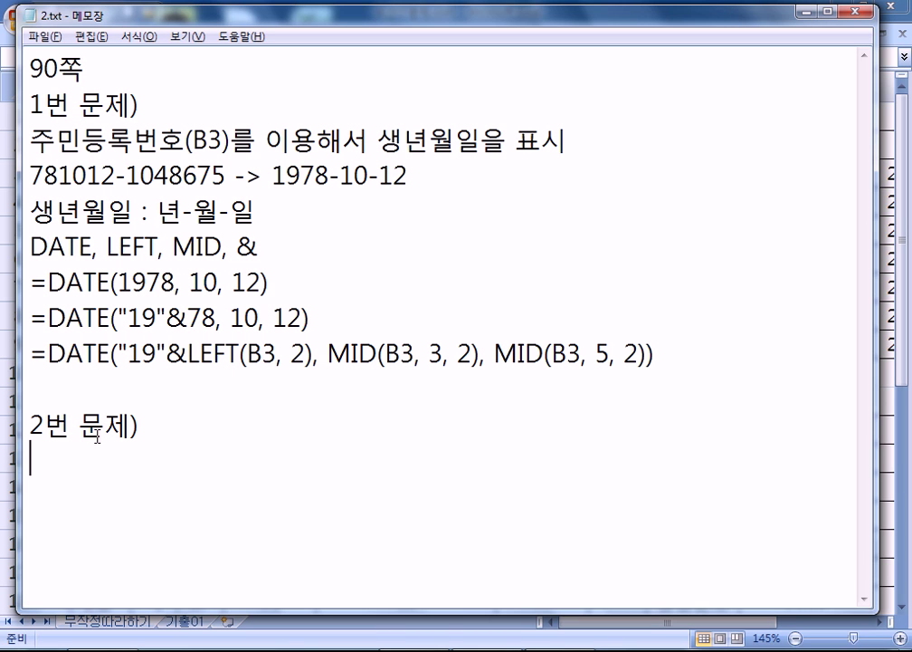
key(Return)
key(Return)
key(Return)
key(Return)
key(Return)
scroll(83, 452, down, 3)
click(42, 274)
text(알ㅉ)
key(BackSpace)
key(BackSpace)
text(날ㅉ)
text(짜계산)
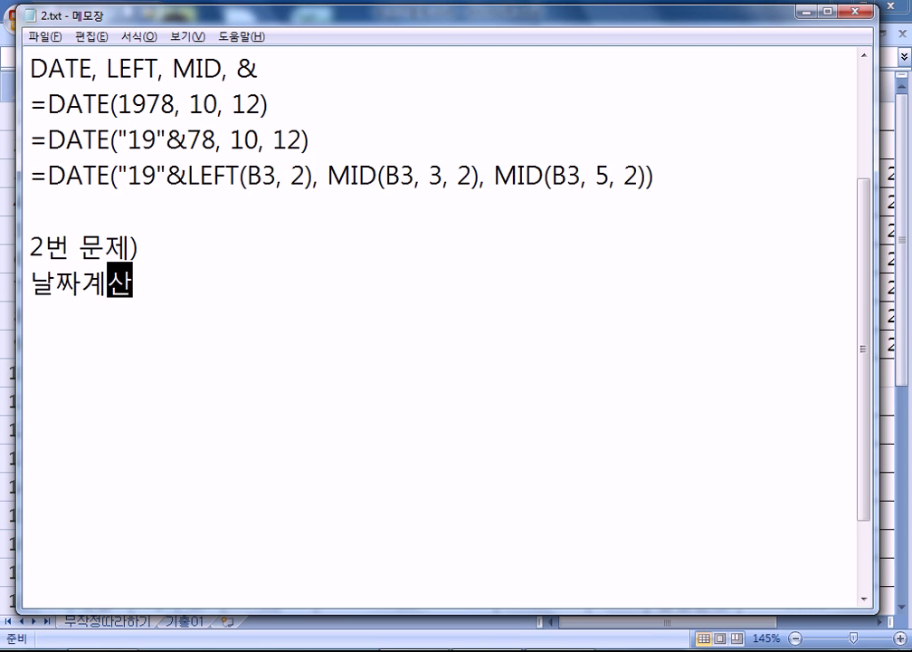
text( :)
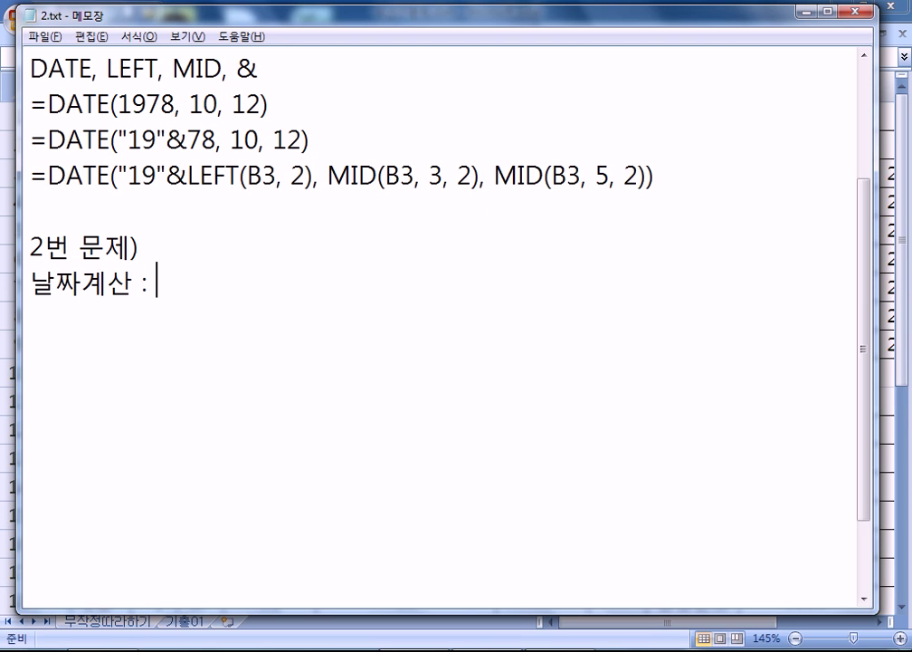
Complete the 날짜계산 line with the text "대여일자와 반납일자를 이용"
text( 대여ㅛ)
key(BackSpace)
text(이ㅏㄹ==)
key(BackSpace)
key(BackSpace)
key(BackSpace)
key(BackSpace)
key(BackSpace)
text(ㅇㅣㄹㅈㅏ)
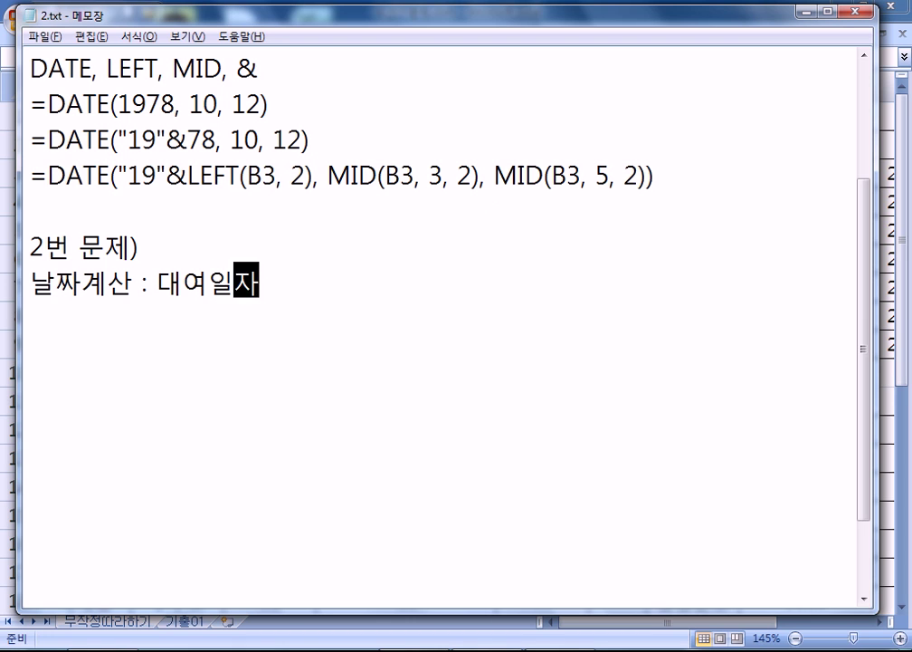
text(ㅇㅔ)
key(BackSpace)
text(ㅗㅏ ㅂㅏㄴㄴㅏㅂㅇㅣㄹㅈㅏㄹ)
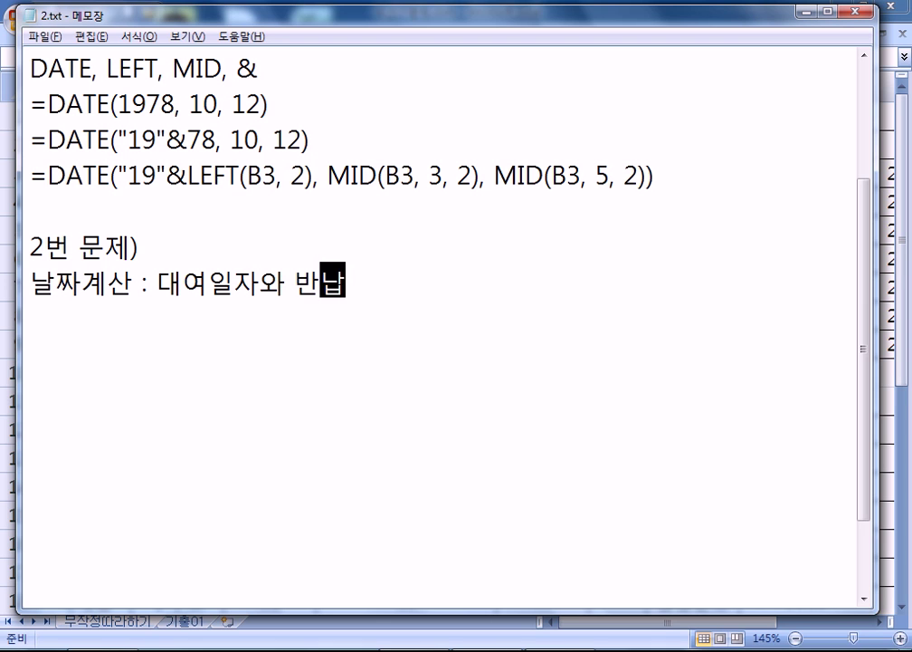
text(이용)
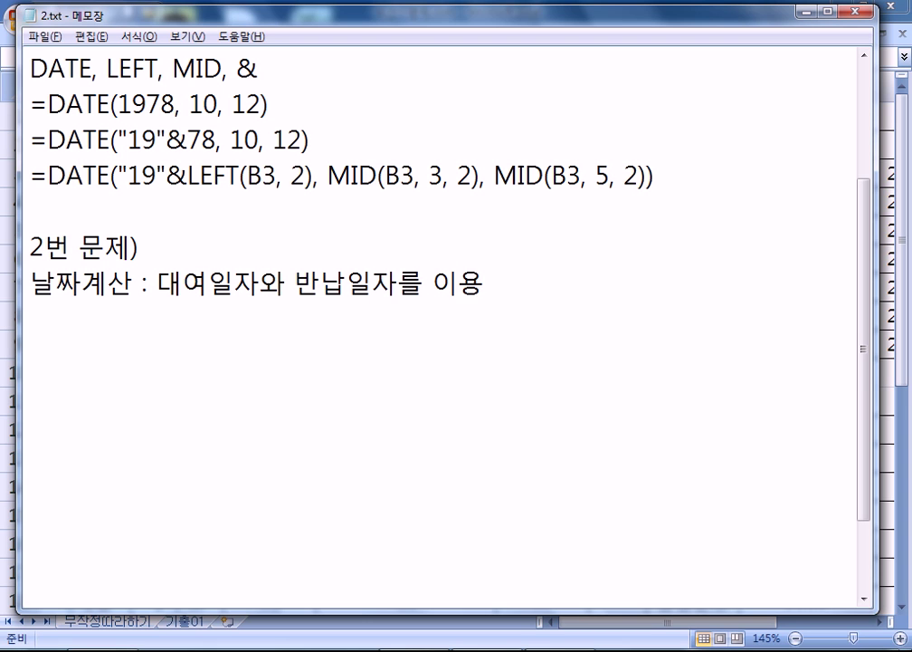
Begin the general syntax on a new line as "=날짜함수(작은날짜, 큰날짜"
key(Return)
text(=)
text(SK)
key(BackSpace)
key(BackSpace)
key(Hangul)
text(ㄴㄹ)
key(BackSpace)
text(ㅓㅣ)
key(BackSpace)
key(BackSpace)
text(ㅏㄹㅉㅏㅎㅏㅁㅅㅜ()
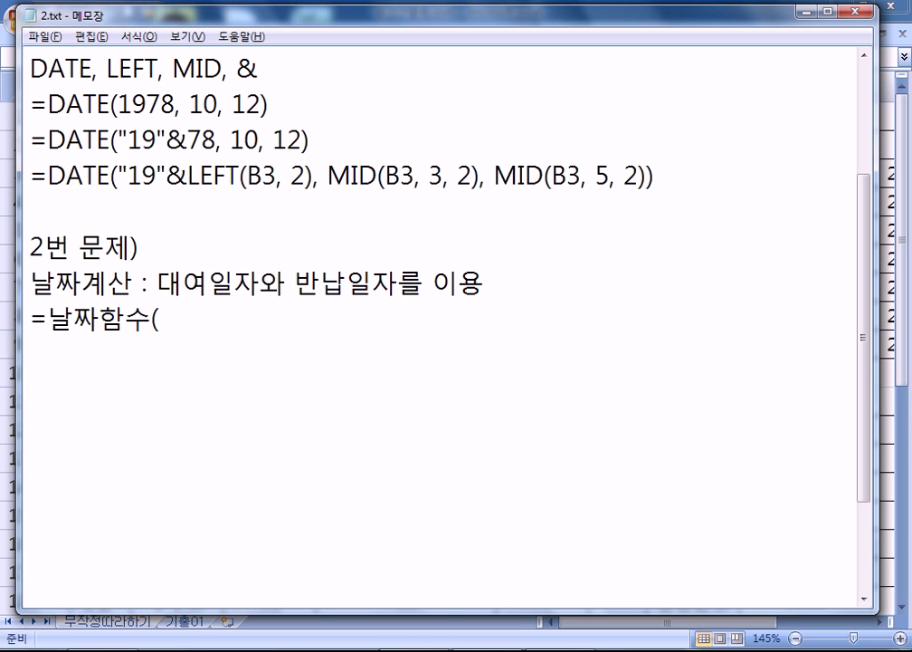
text(ㅈ작은날짜,)
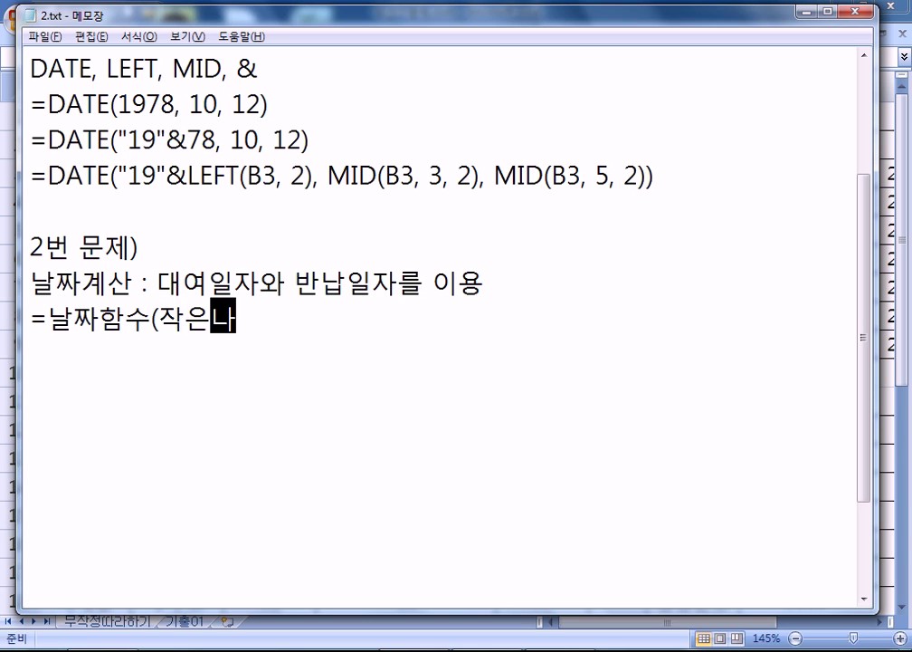
text( 큰날짜)
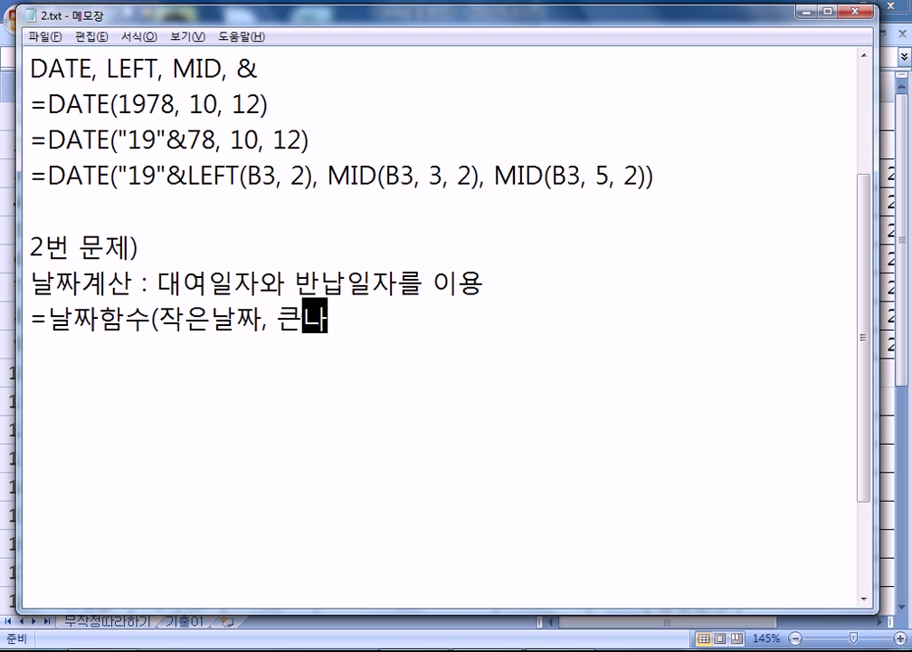
Space the arguments as "작은 날짜" and "큰 날짜", close the syntax line with ", 옵션)" and start a new line
key(Left)
key(Left)
key(Left)
key(Left)
key(Left)
key(Left)
key(Left)
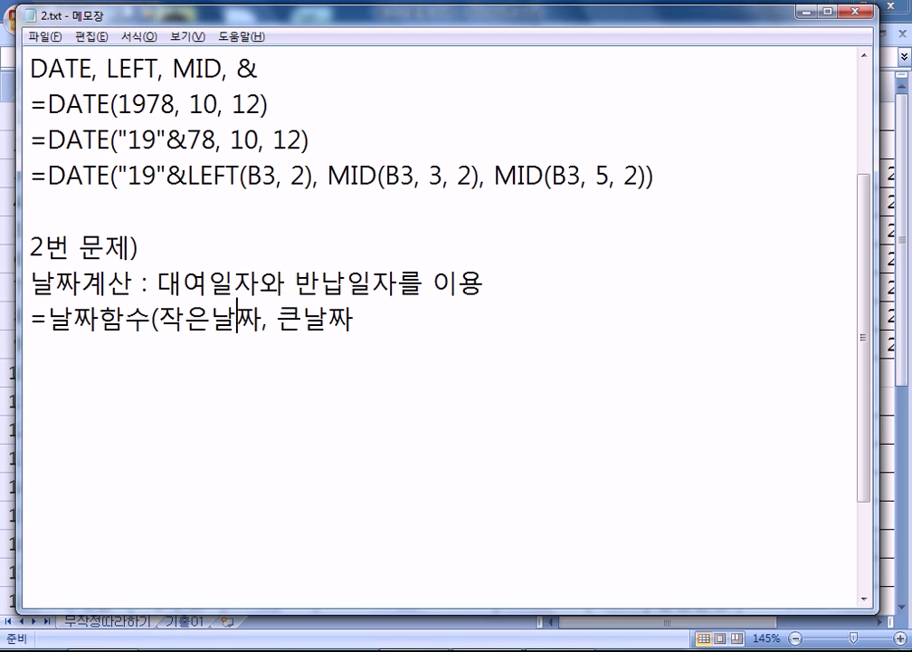
key(Left)
key(End)
text(, 오ㅂ션))
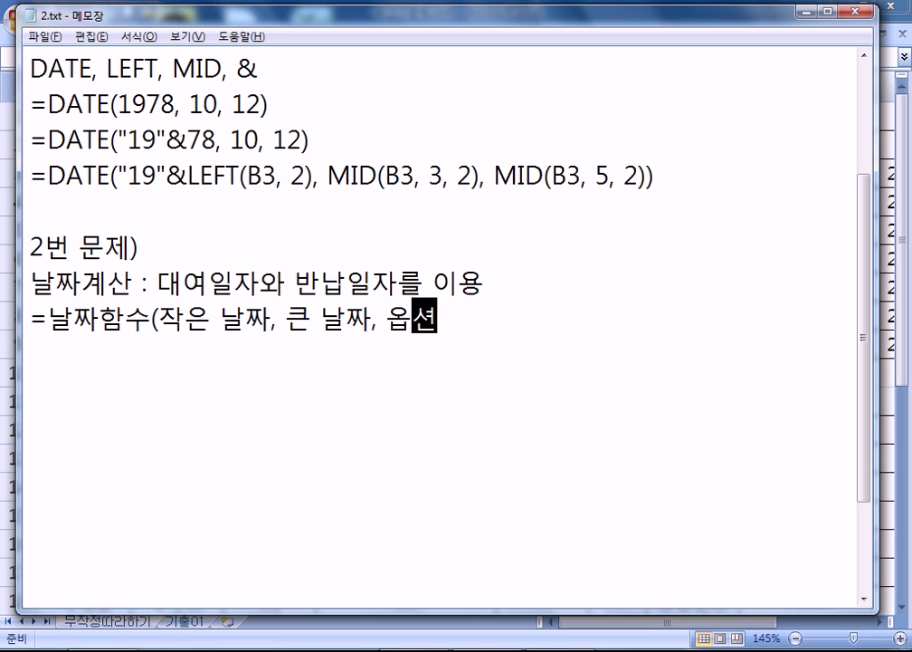
key(Return)
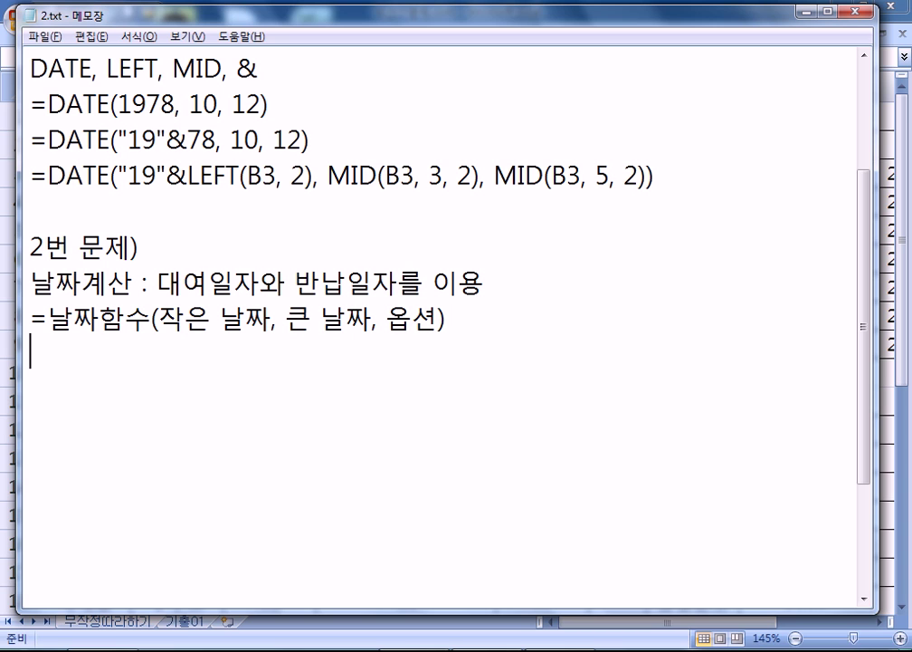
Write the function line "=DAYS360(대여일자, 반납일자, 옵션)" below the general syntax
text(=DAY)
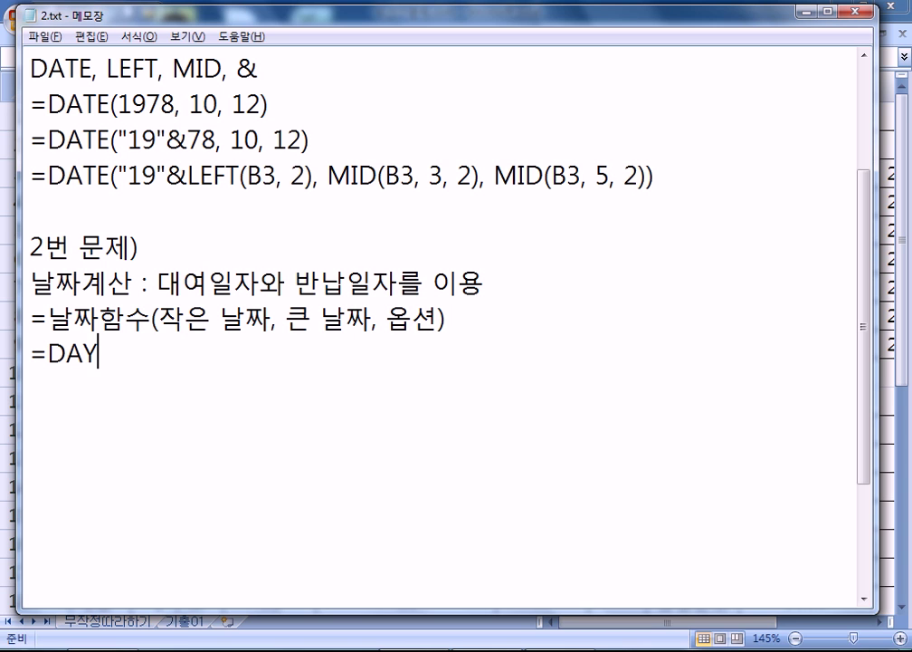
text(S360)
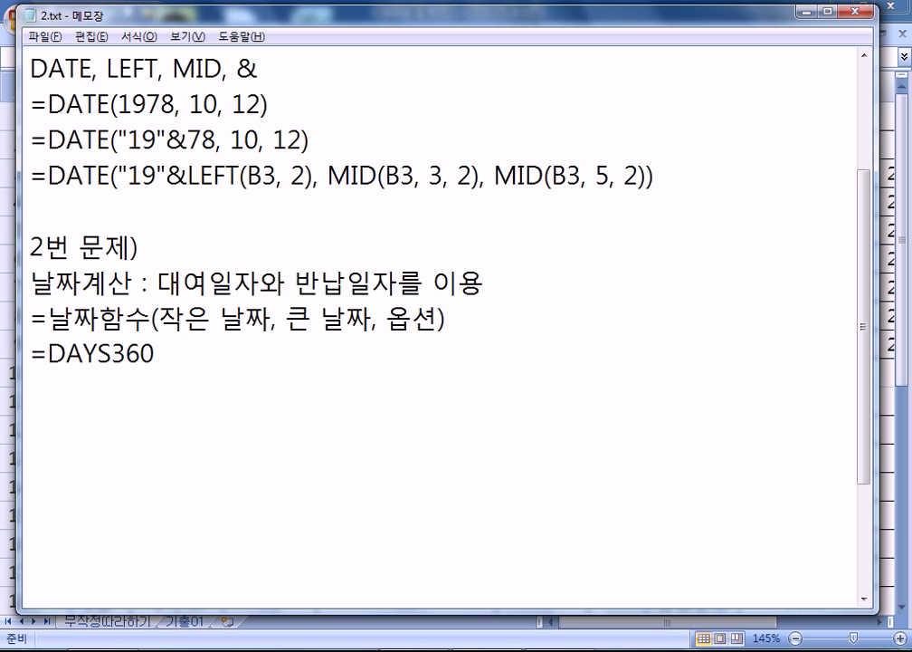
text((EO)
key(BackSpace)
key(BackSpace)
key(Hangul)
text(대요이)
key(BackSpace)
key(BackSpace)
key(BackSpace)
text(요)
key(BackSpace)
key(BackSpace)
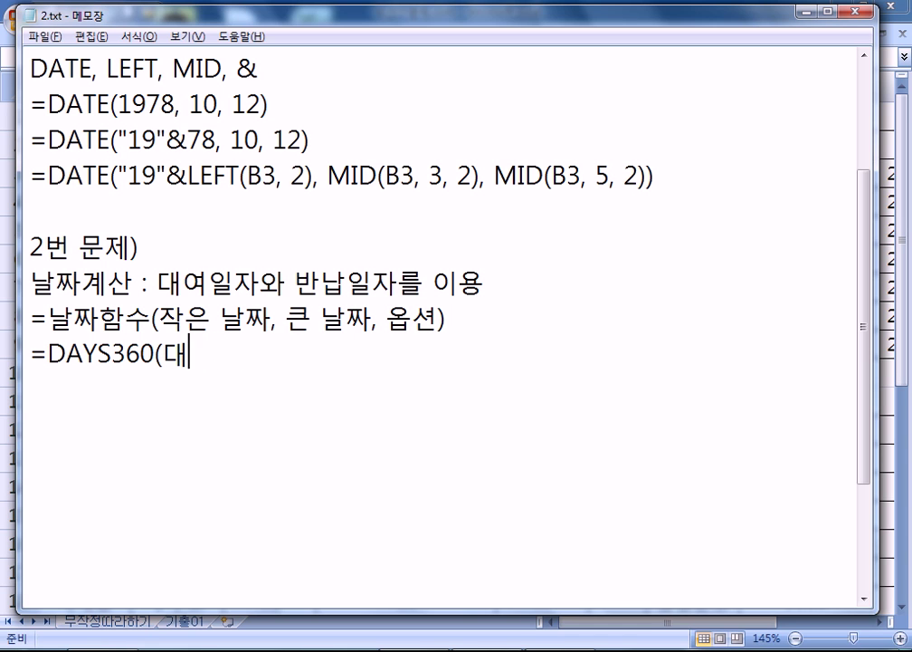
text(ㅕ이)
key(BackSpace)
key(BackSpace)
key(BackSpace)
text(영)
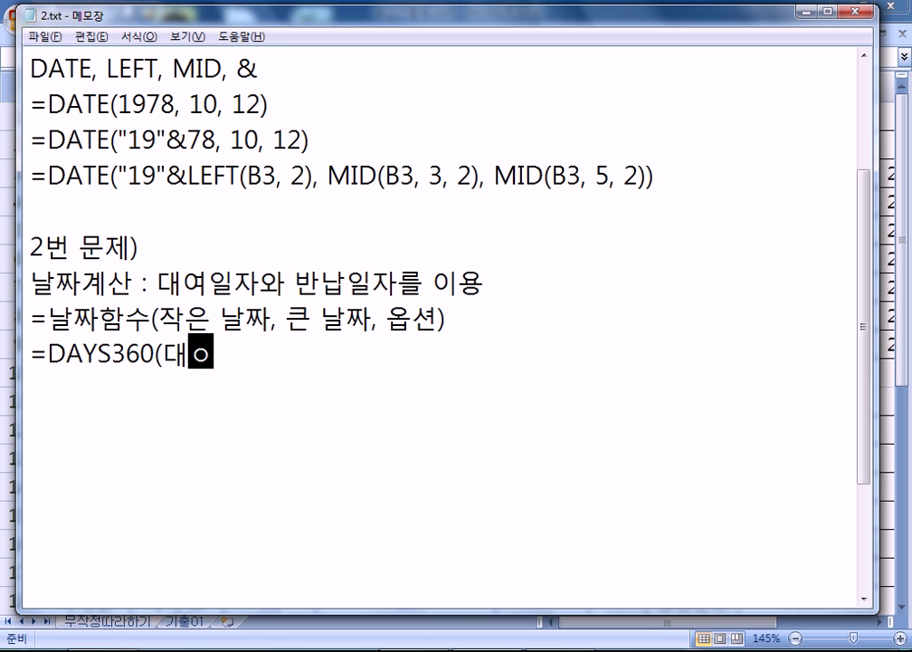
text(일자, )
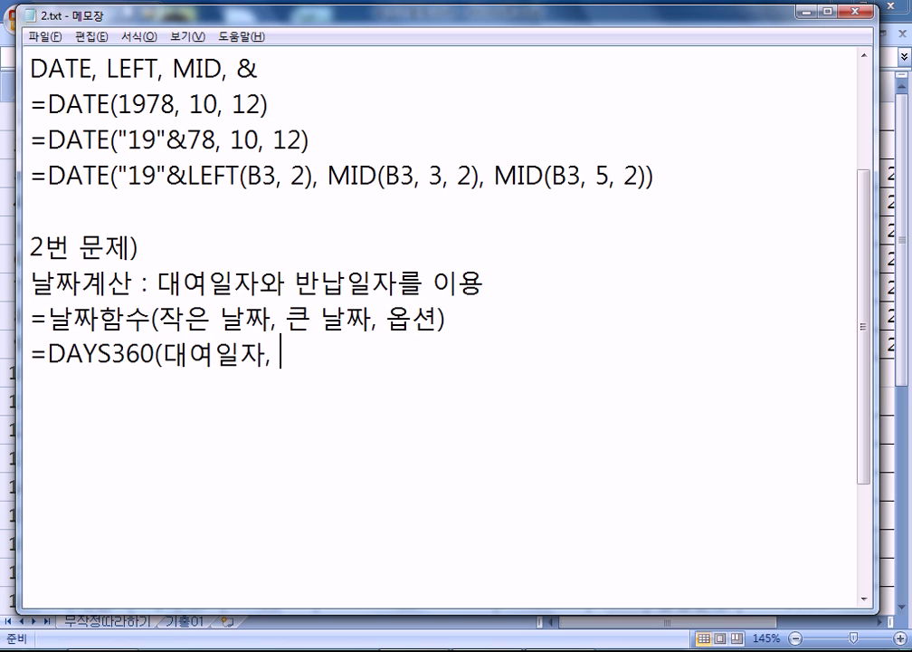
text(반ㄴㅏㅂ일자, 옵)
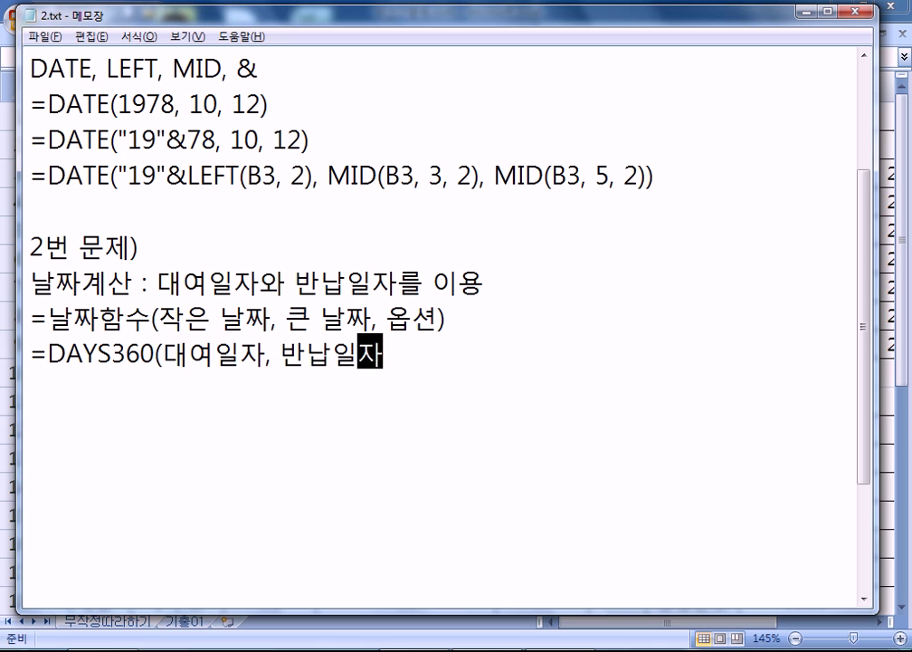
text(션))
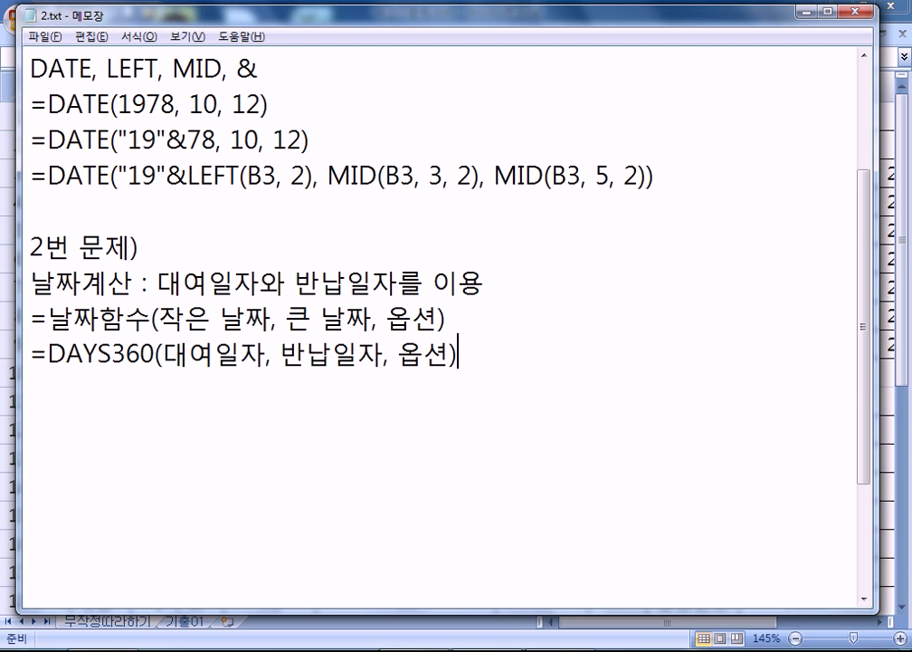
Replace the 옵션 argument of the DAYS360 line with "미국방식" and start a new line below it
scroll(336, 269, down, 1)
drag(398, 249, 441, 246)
text(미국방ㅅ)
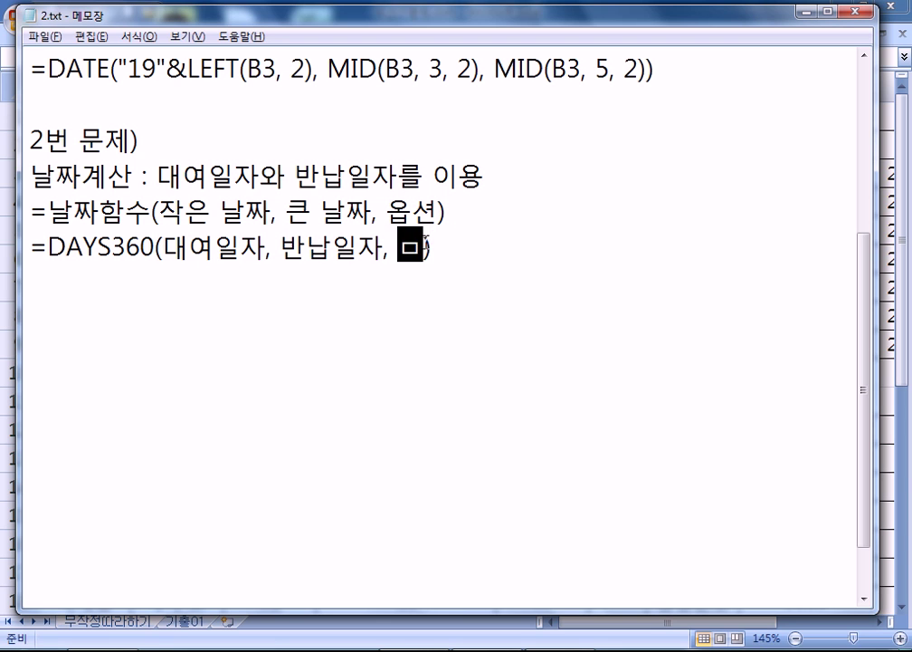
text(ㅣㄱ)
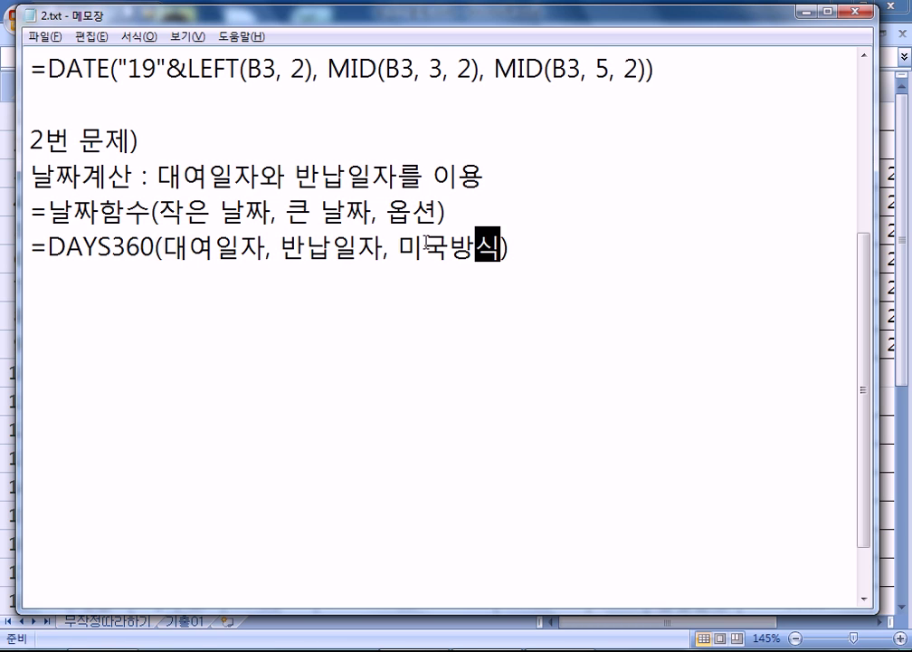
key(End)
key(Return)
Switch to the Excel workbook and start a DAYS360 formula in J3, the first 대여기간 일수 cell of table 2
key(alt+Tab)
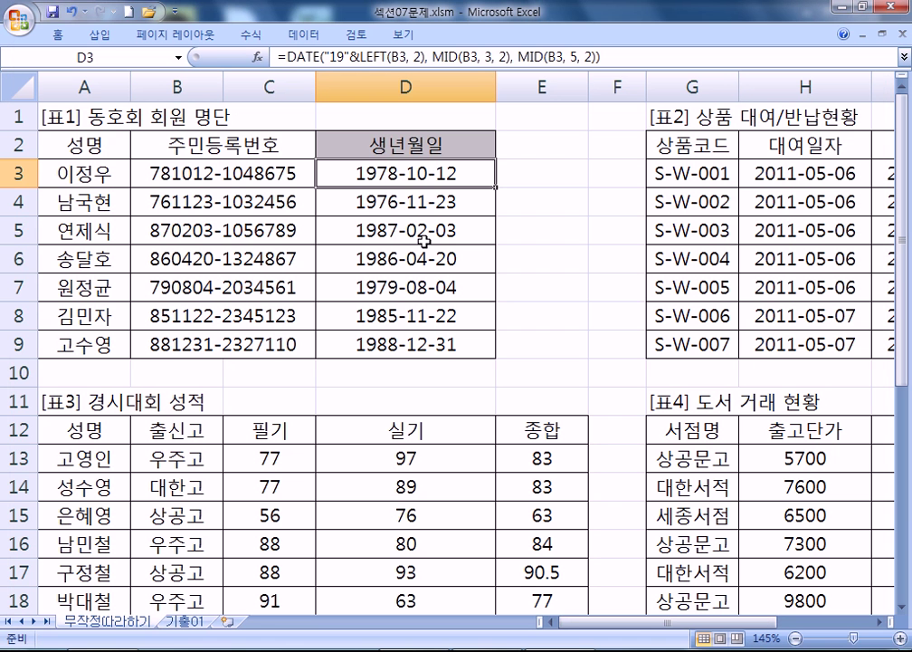
key(Right)
key(Right)
key(Right)
key(Right)
key(Right)
key(Right)
key(Right)
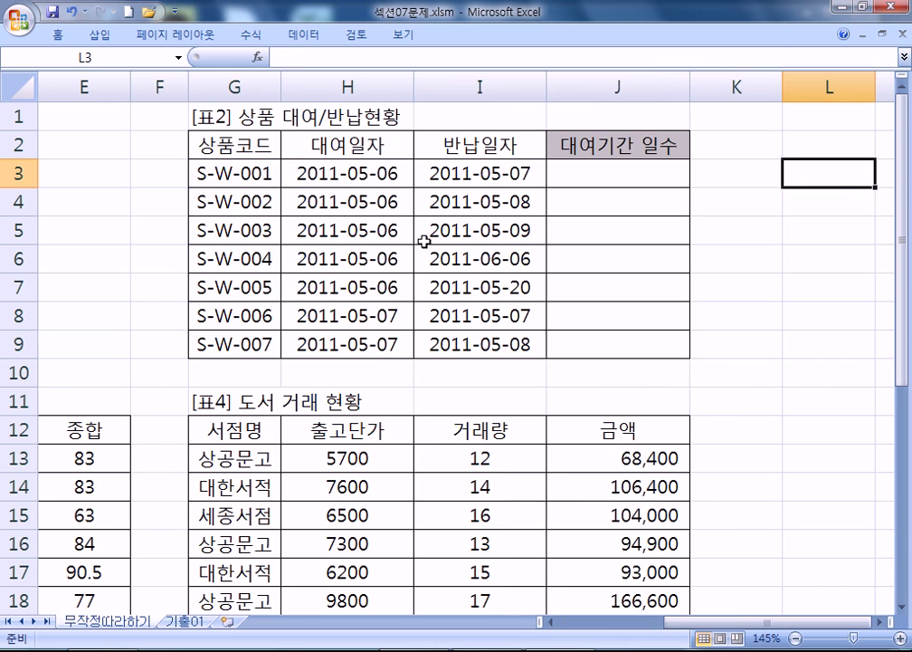
key(Left)
text(=DAY)
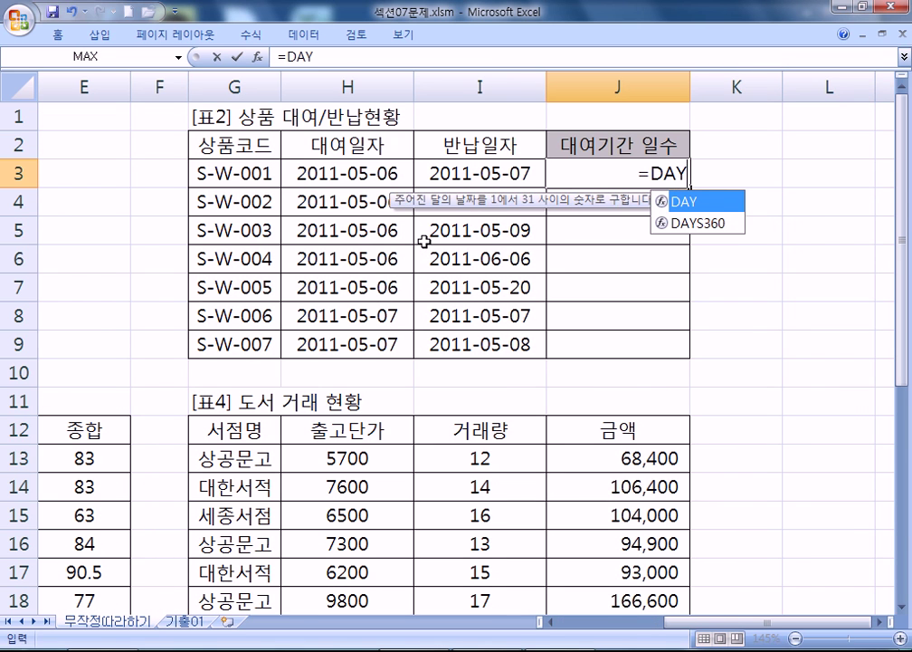
key(Down)
key(Tab)
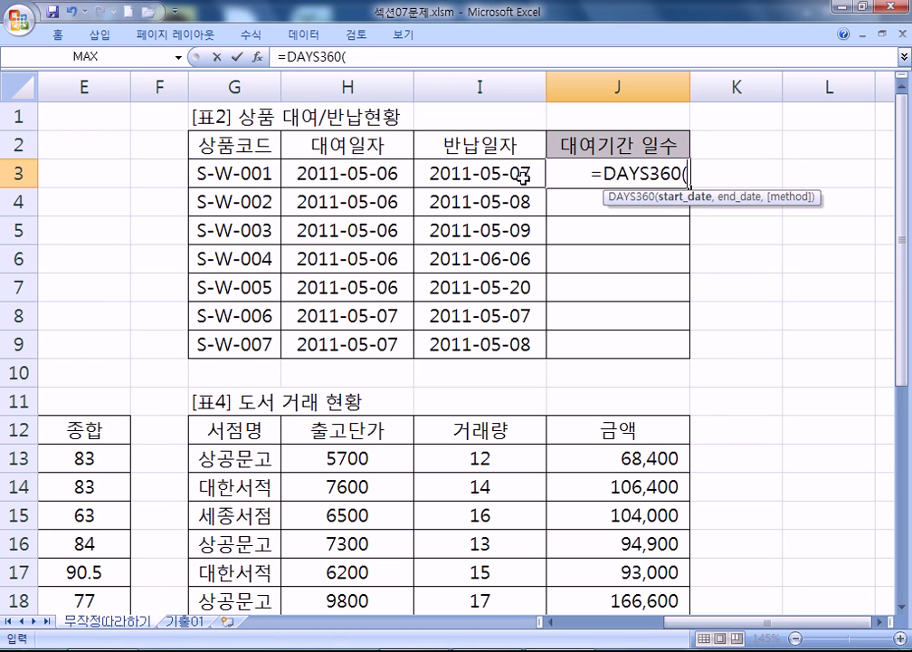
Give DAYS360 the rental date H3 and the return date I3 as its first two arguments
click(346, 169)
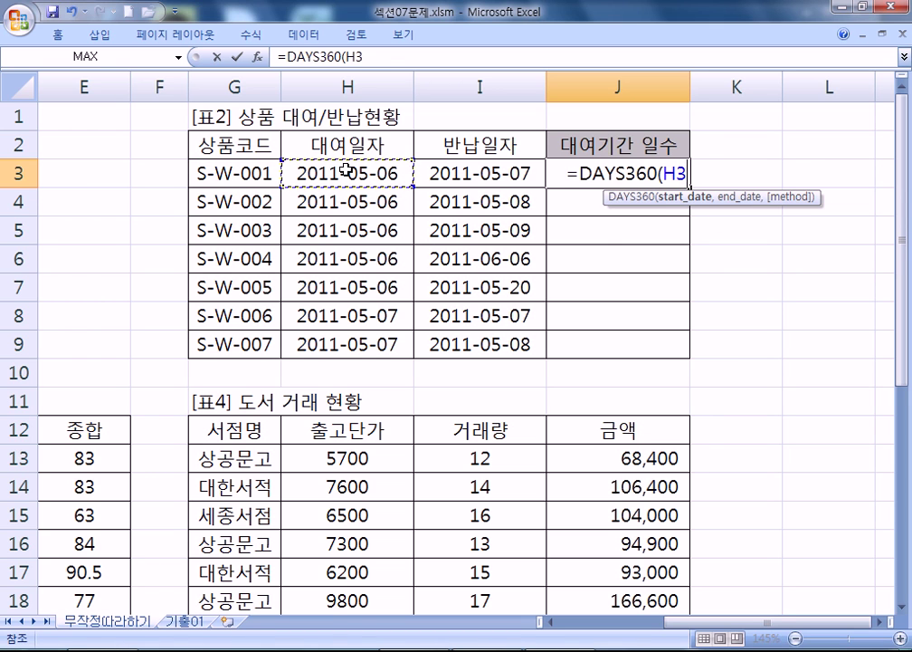
text(,)
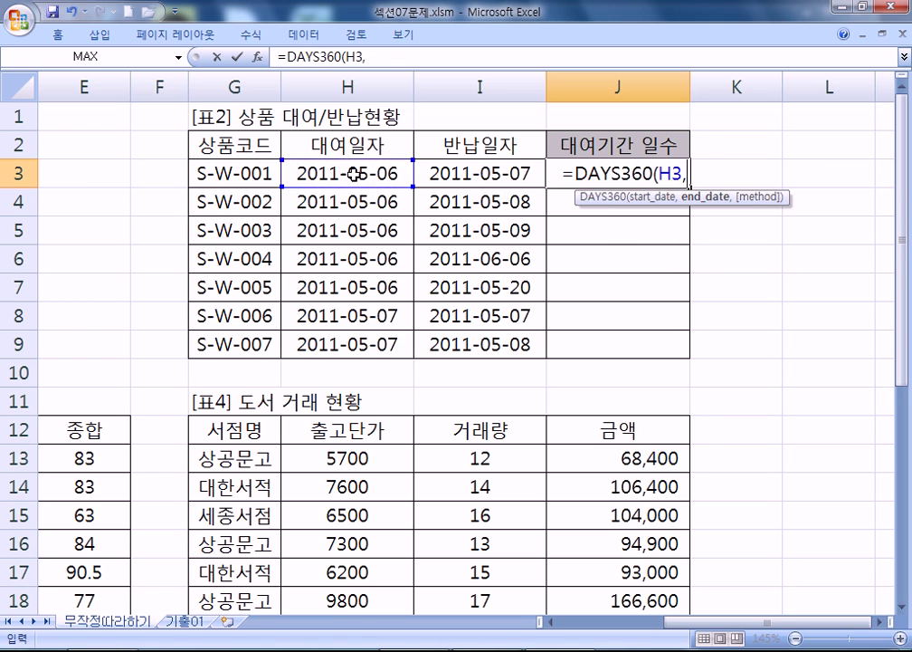
click(487, 172)
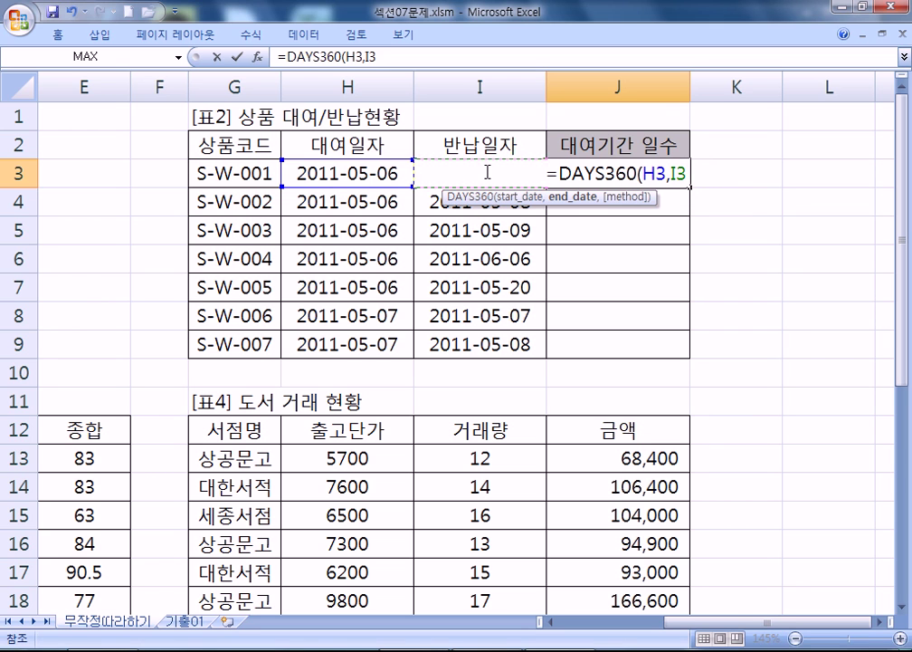
text(,)
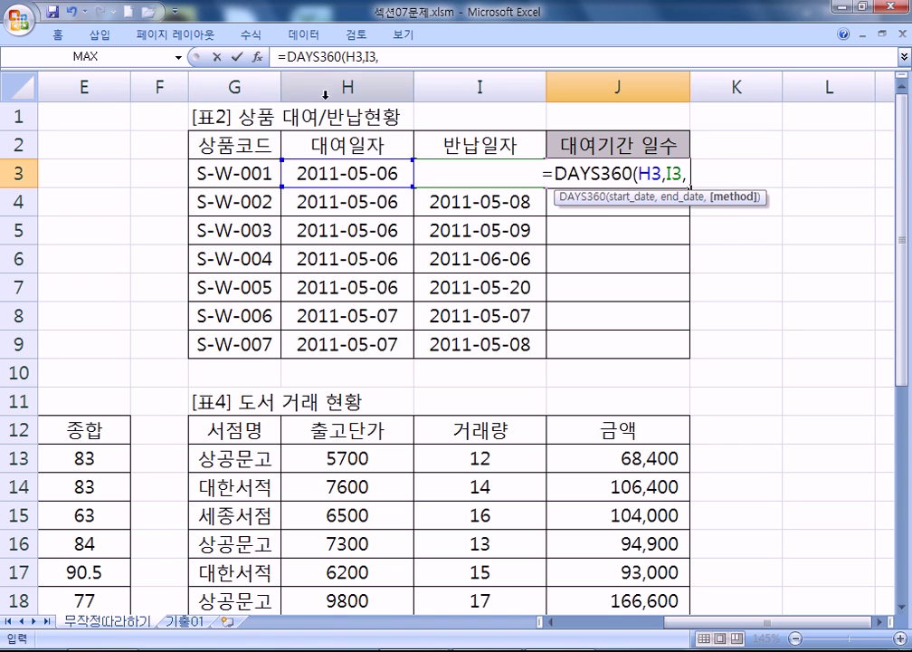
Open the function arguments of DAYS360 and examine the description of its Method argument
click(256, 59)
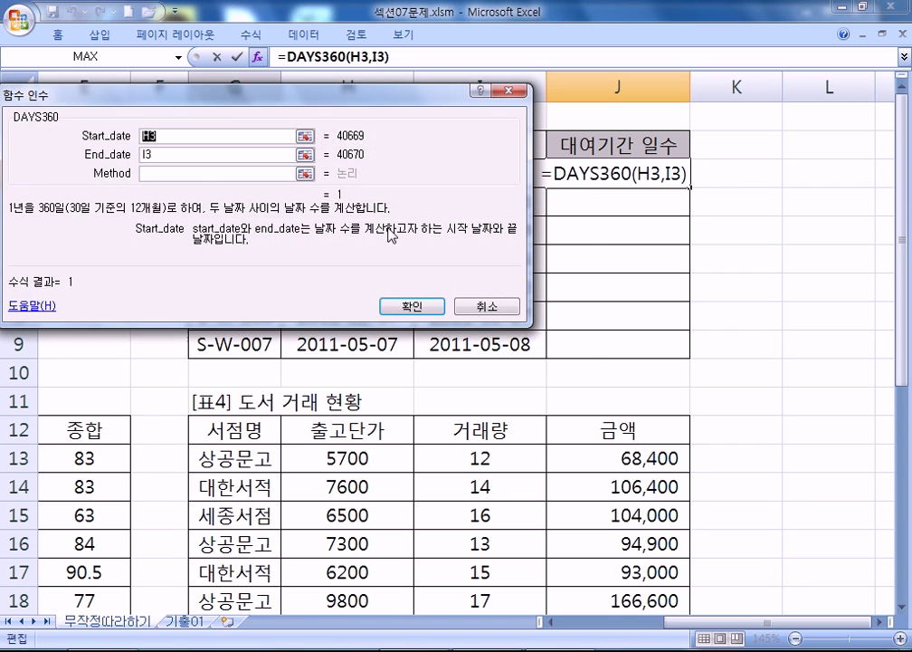
drag(299, 46, 459, 239)
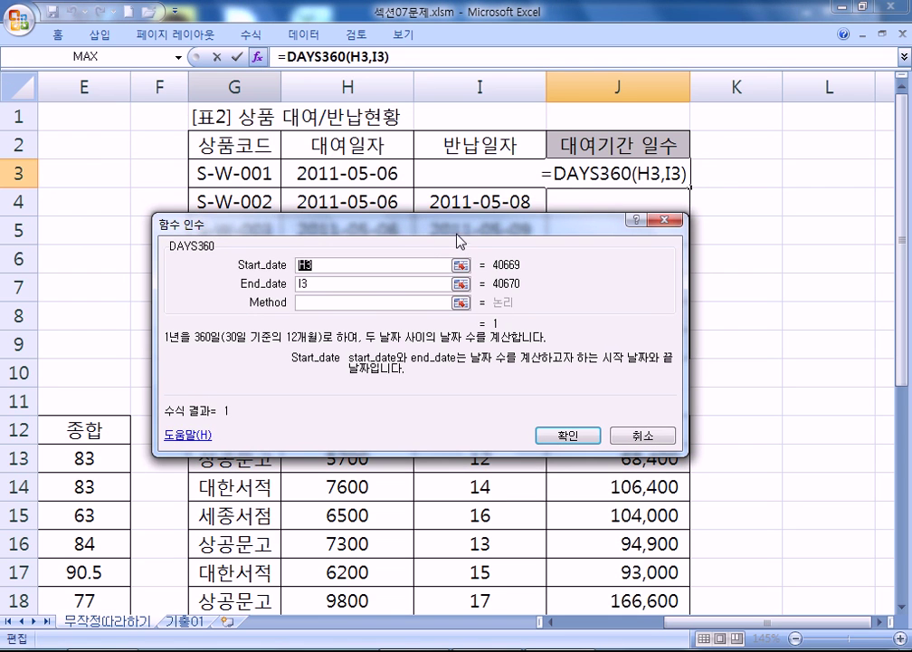
click(318, 303)
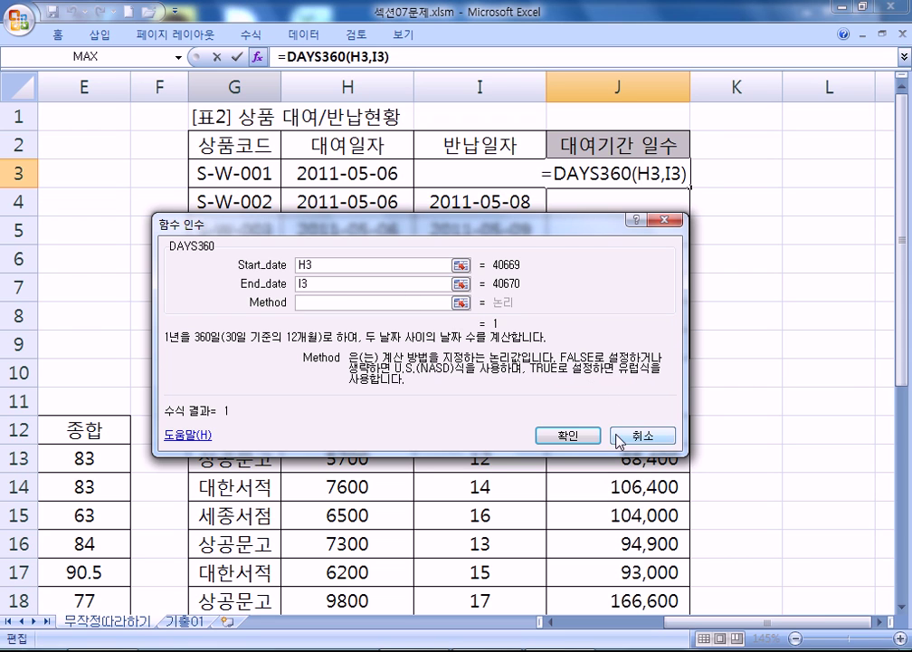
Enter the formula =DAYS360(H3,I3) in J3 without a method and fill it down through J9
click(391, 57)
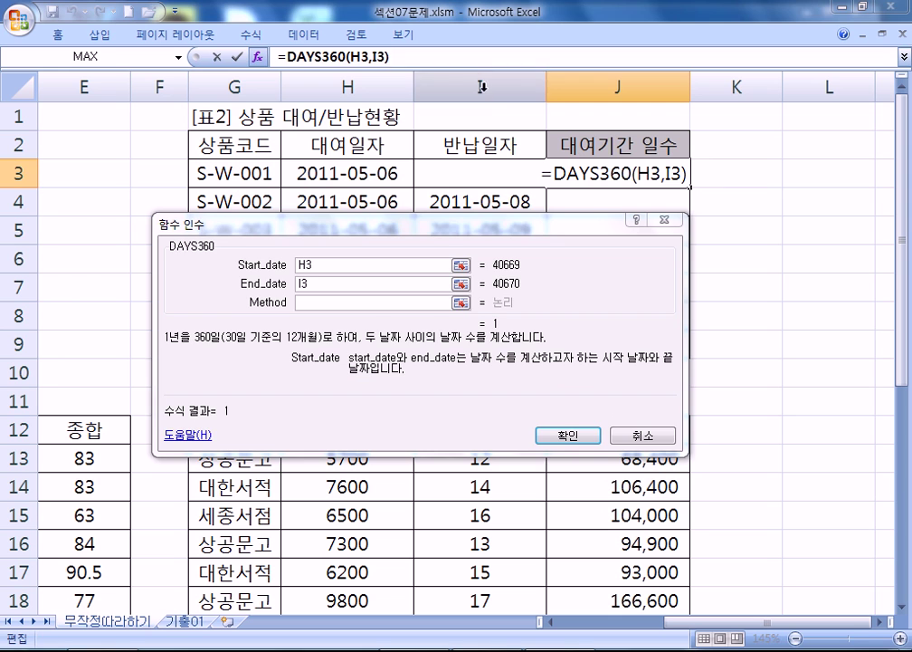
key(Return)
click(642, 171)
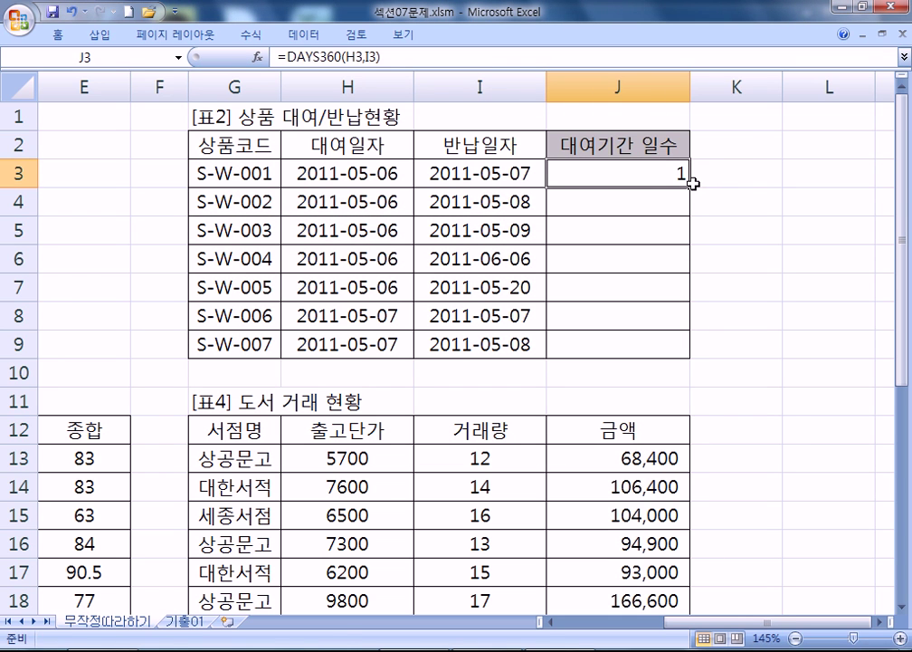
drag(691, 187, 688, 351)
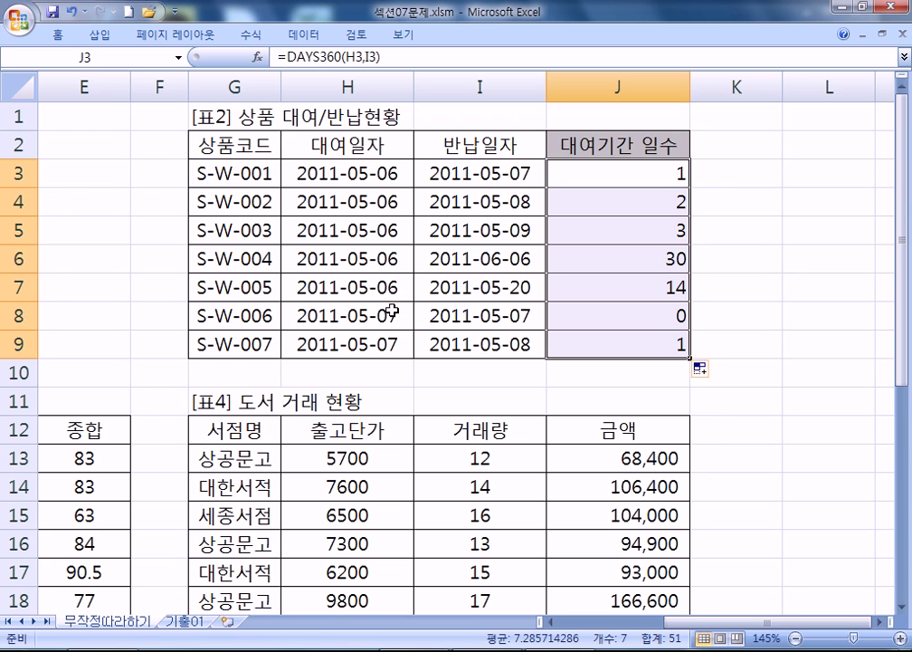
Examine the rental date, return date and rental days of S-W-004, and look over the tables further down the sheet
click(366, 258)
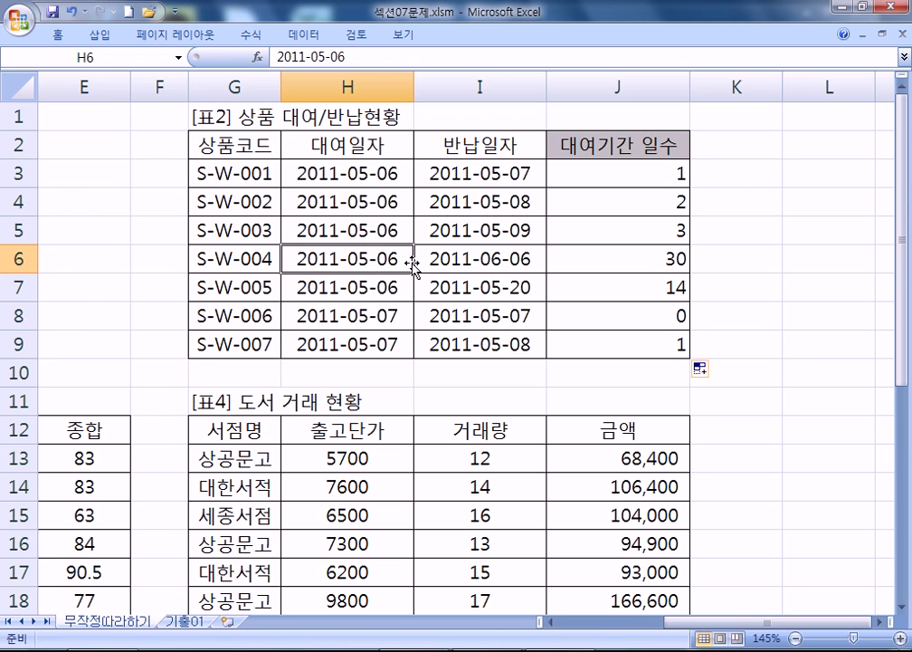
click(482, 259)
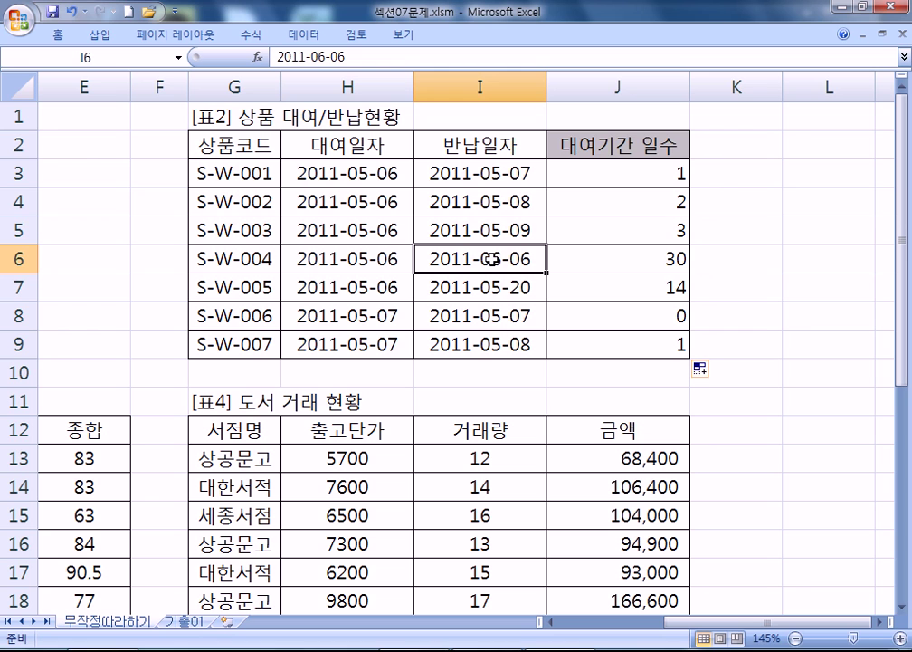
click(604, 262)
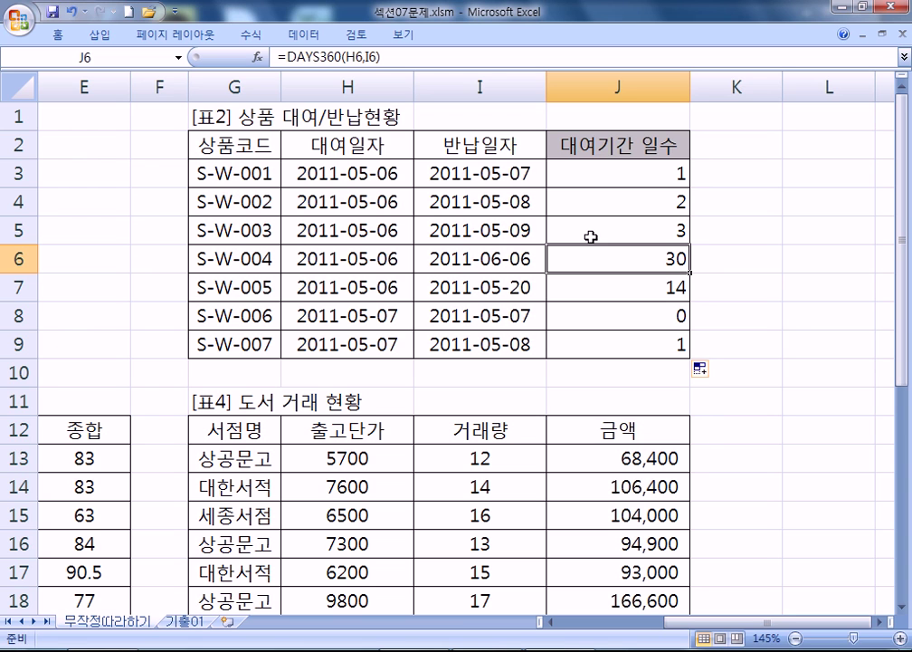
drag(385, 257, 498, 264)
click(599, 267)
key(Home)
scroll(435, 344, down, 4)
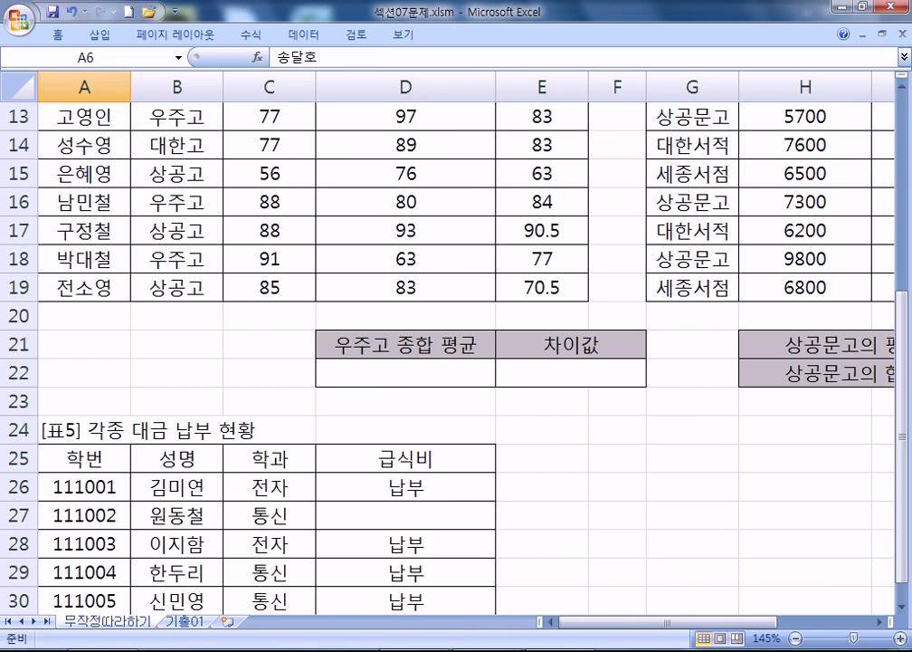
Switch to Notepad and add the heading "데이터베이스함수" after a blank line below the DAYS360 line
key(alt+Tab)
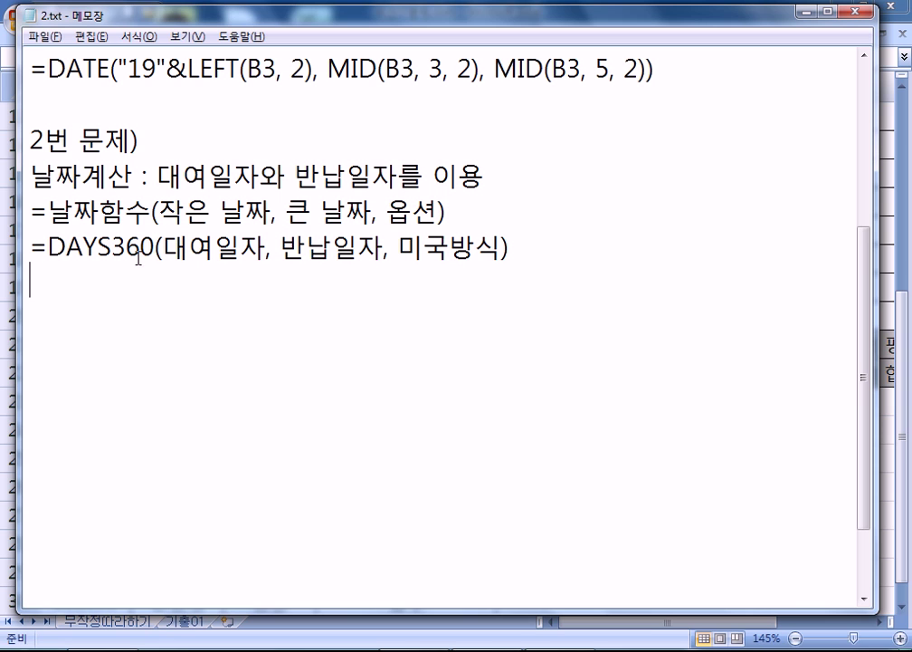
drag(48, 210, 369, 211)
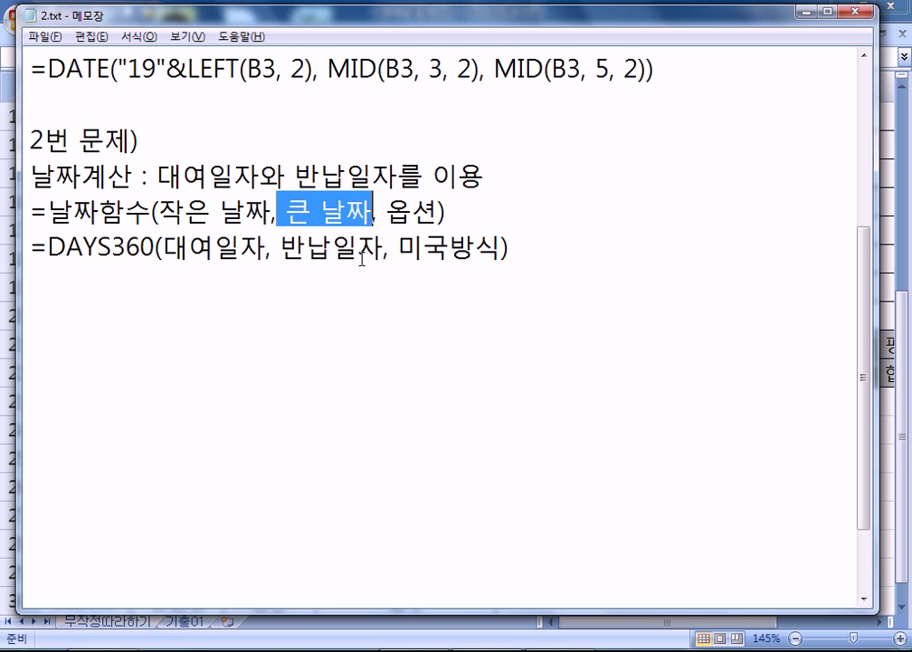
click(102, 283)
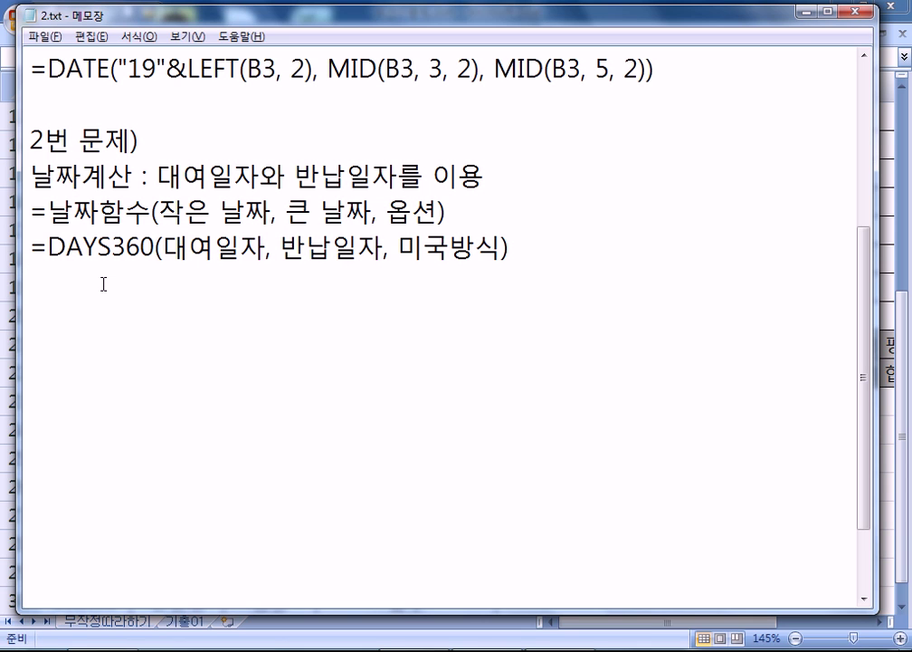
key(Return)
text(데이터베이스함수)
key(Return)
List the functions "DSUM, DAVERAGE, DCOUNT, DCOUNTA" under the 데이터베이스함수 heading
text(DSU)
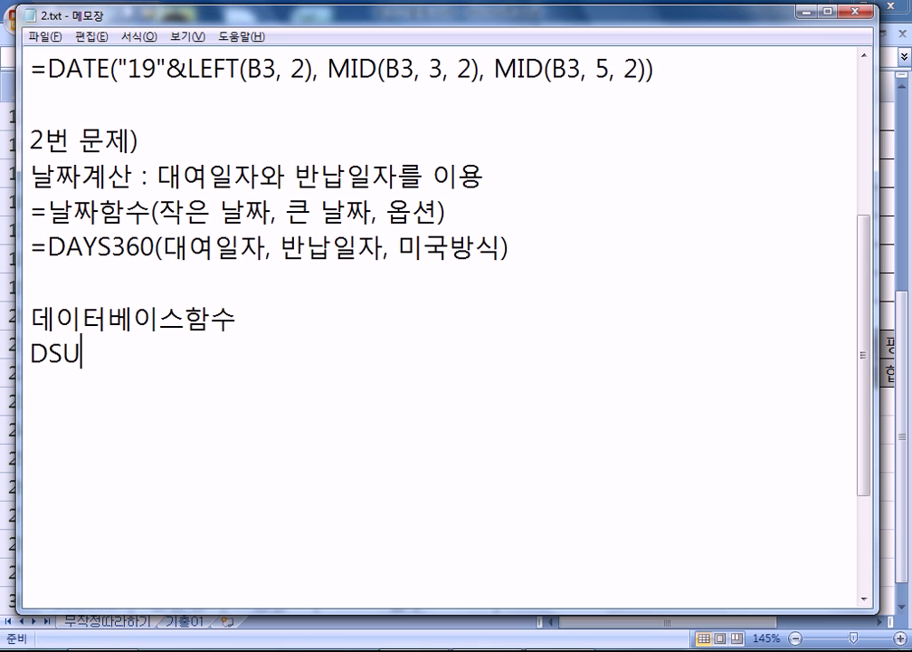
text(M, DA)
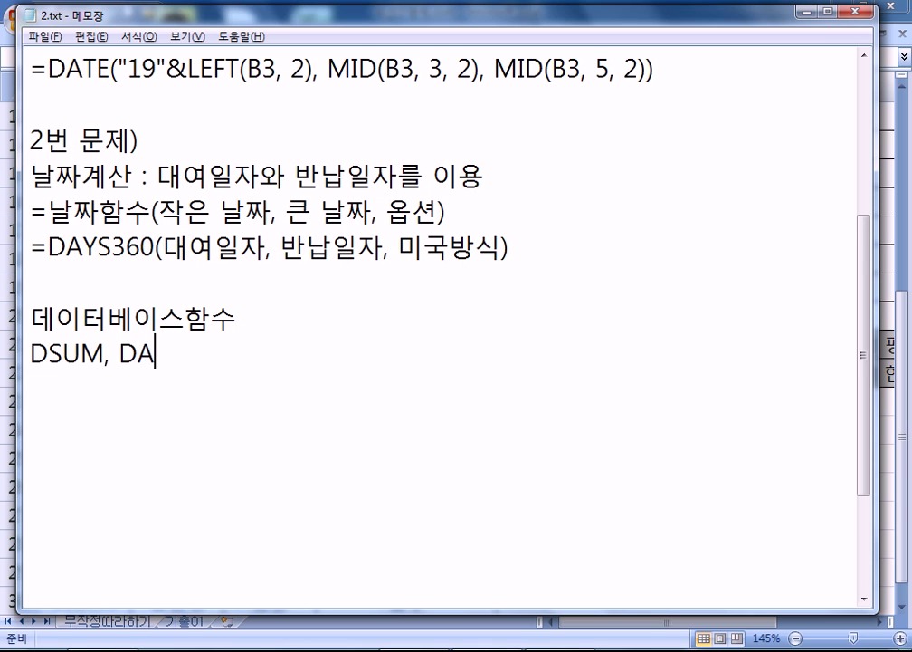
text(VERAGE, D)
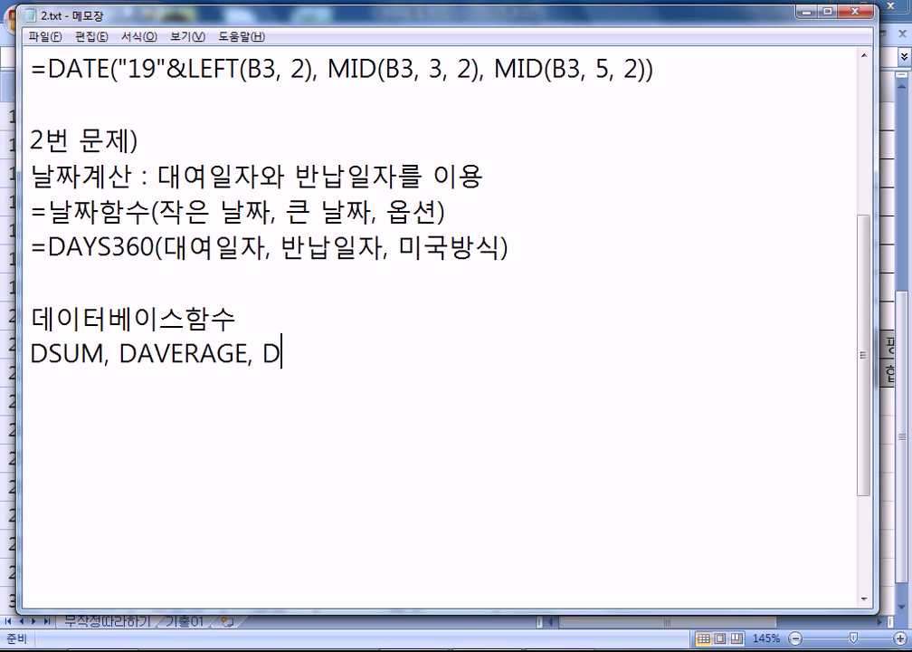
text(COUNT, )
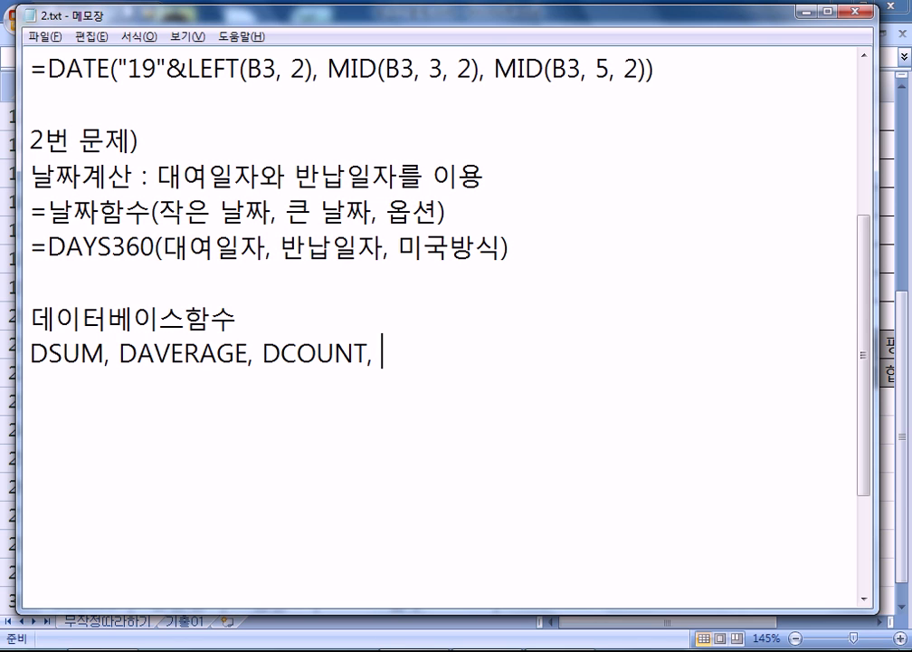
text(DCOUNTA, D)
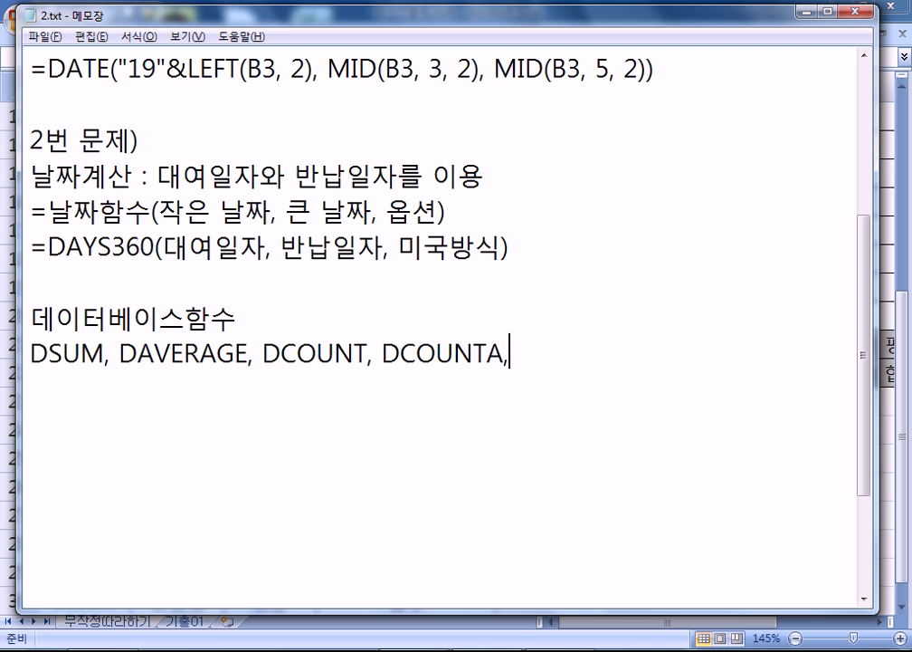
Continue the database function list with "DMAX, DMIN, DPRODUCT, DGET, DSTDEV, DVAR" and start a new line
text(SUM.)
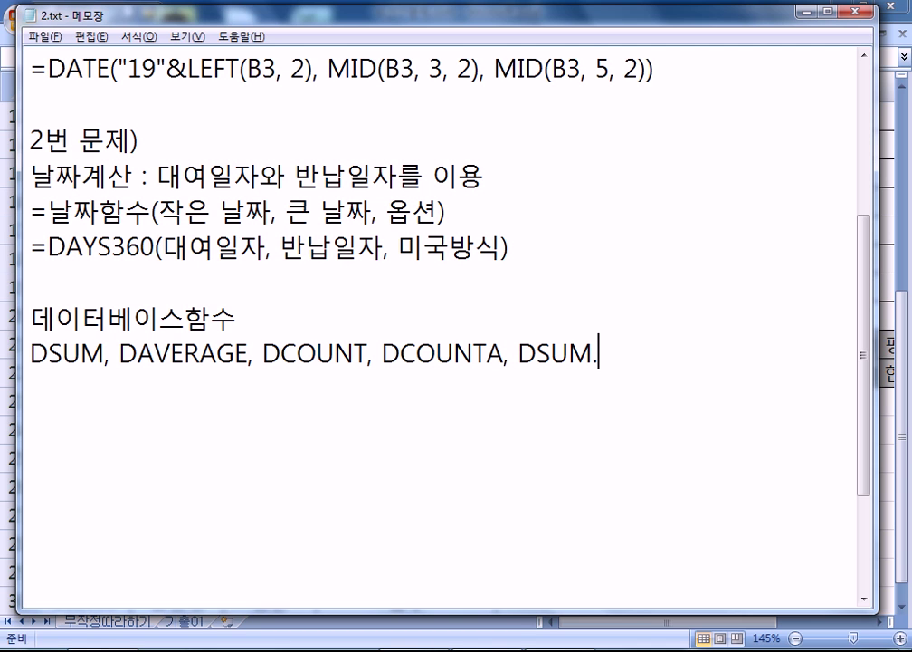
key(BackSpace)
key(BackSpace)
key(BackSpace)
key(BackSpace)
text(MAX, D)
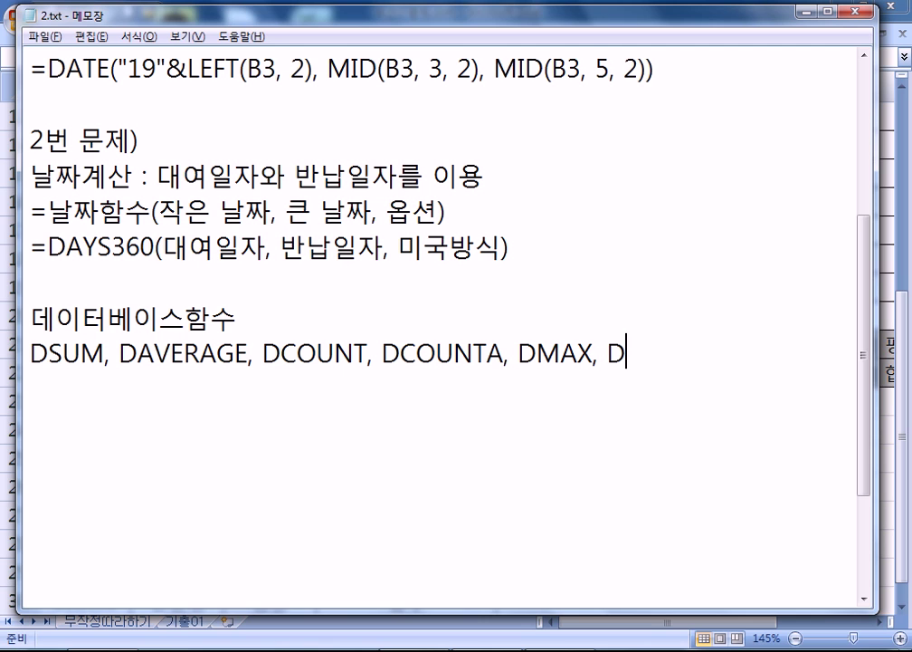
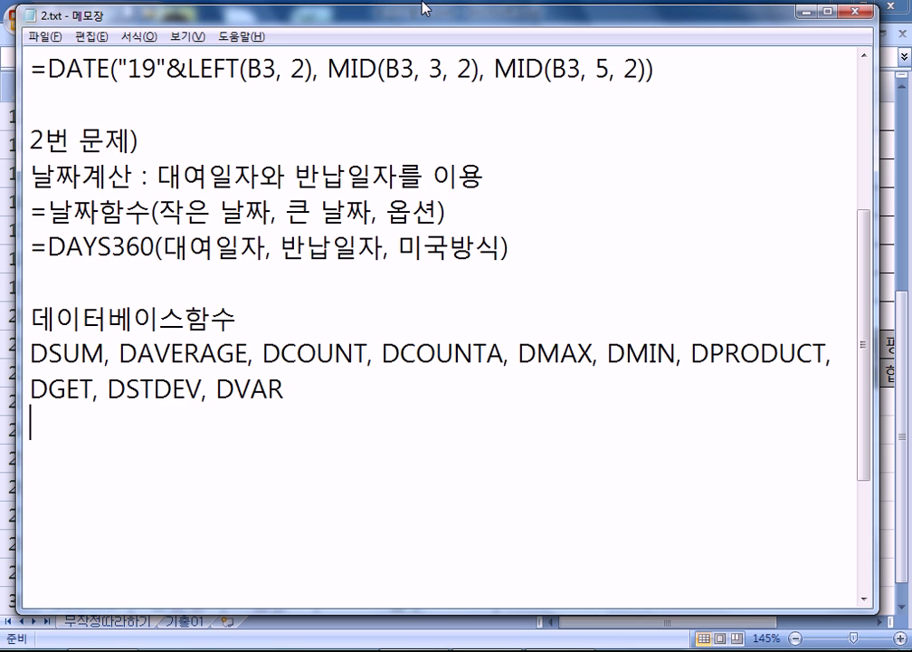
Switch to the Excel workbook and select the three 우주고 cells in table 3's 출신고 column
scroll(462, 314, down, 1)
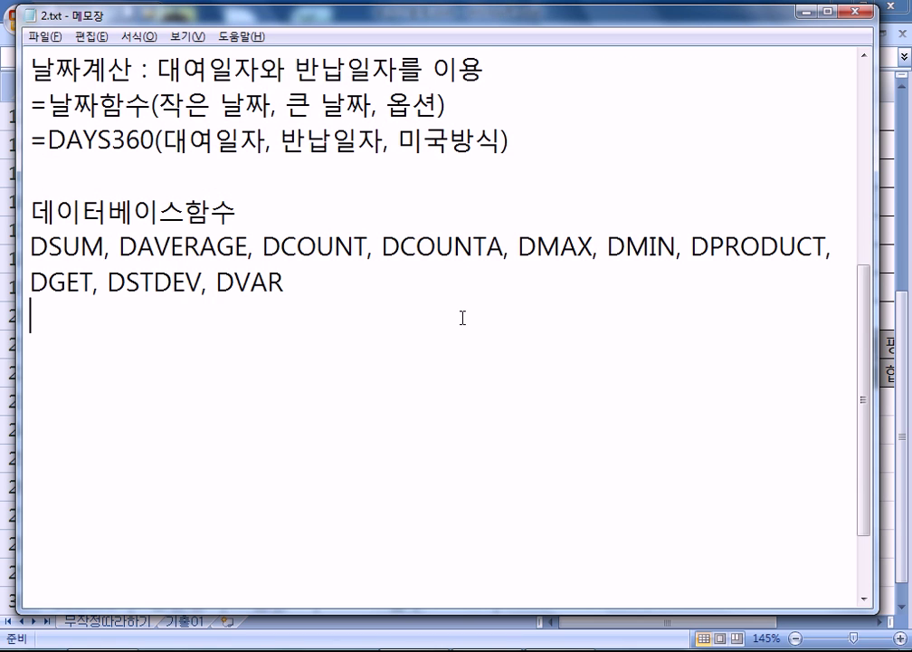
key(alt+Tab)
scroll(399, 360, up, 1)
scroll(396, 358, up, 1)
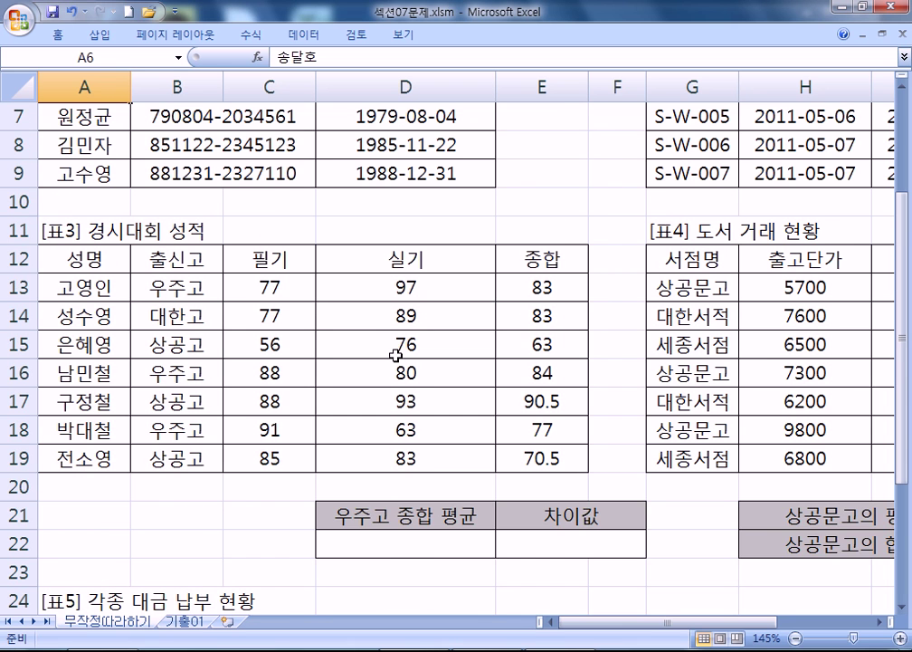
scroll(376, 346, down, 1)
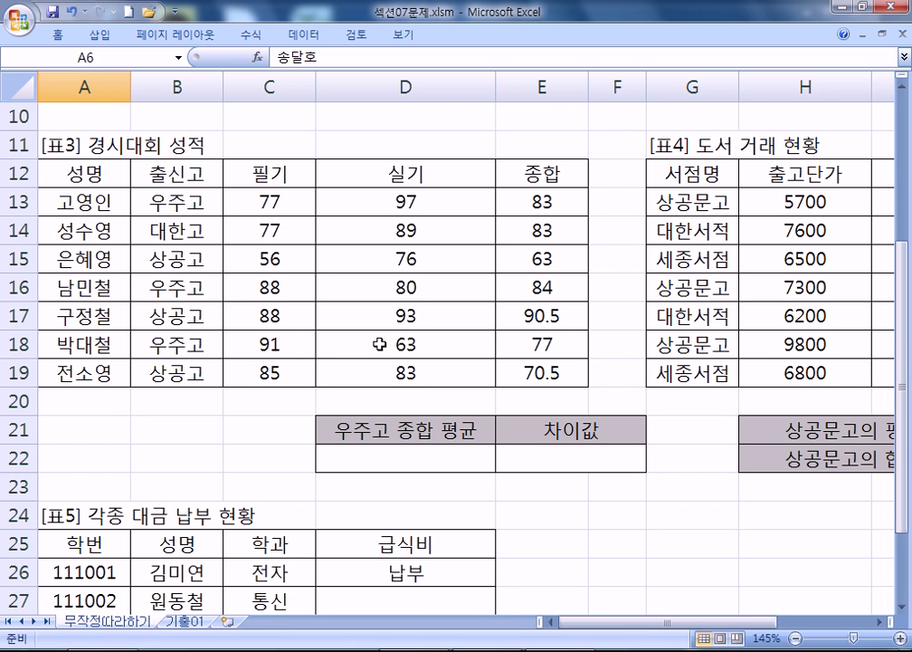
click(196, 197)
ctrl+click(183, 287)
ctrl+click(177, 347)
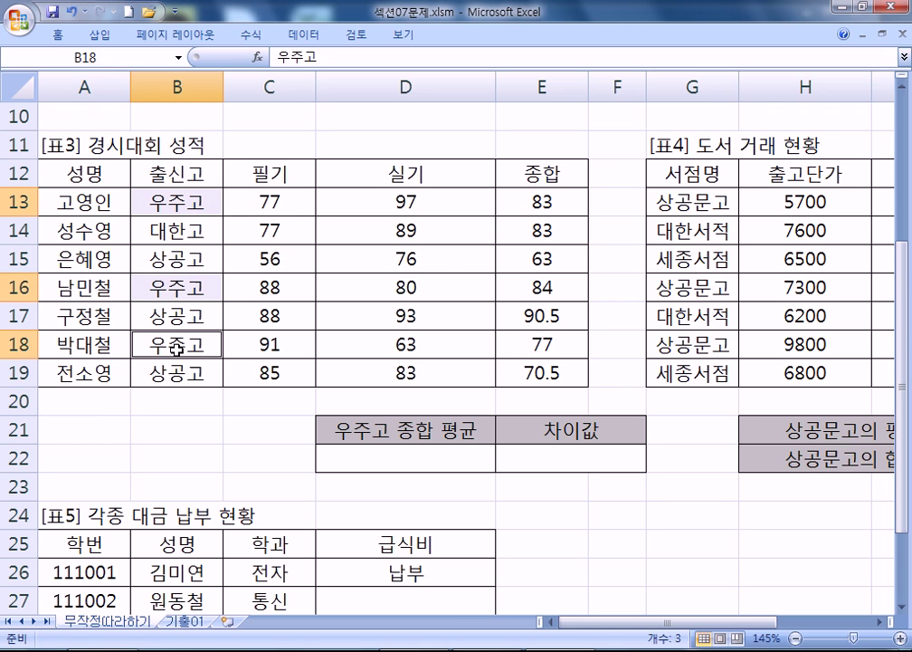
Fill the 우주고 cells and their 종합 scores in E13, E16 and E18 of table 3 with yellow
ctrl+click(540, 201)
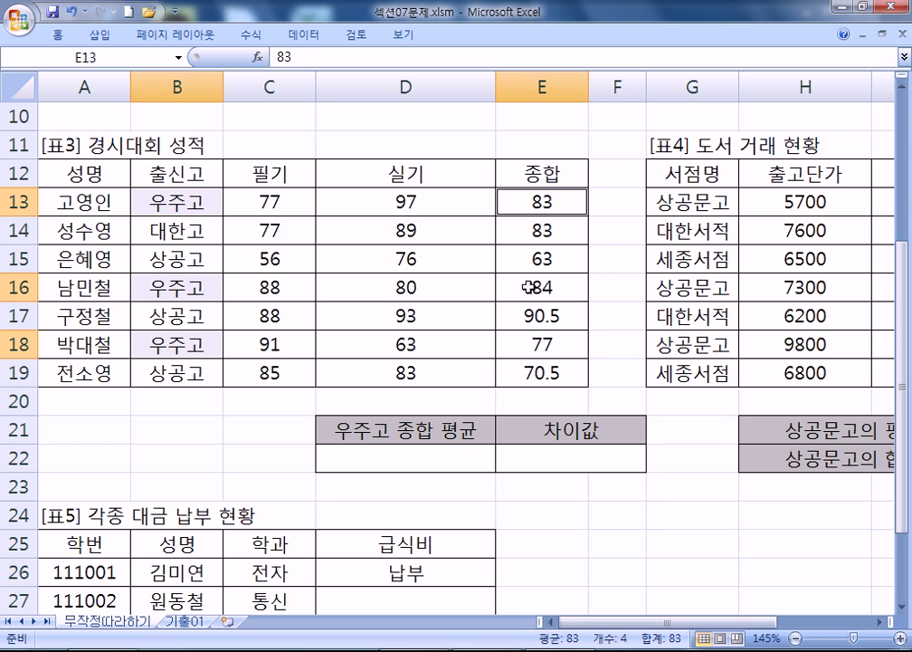
ctrl+click(533, 287)
ctrl+click(530, 340)
right_click(532, 341)
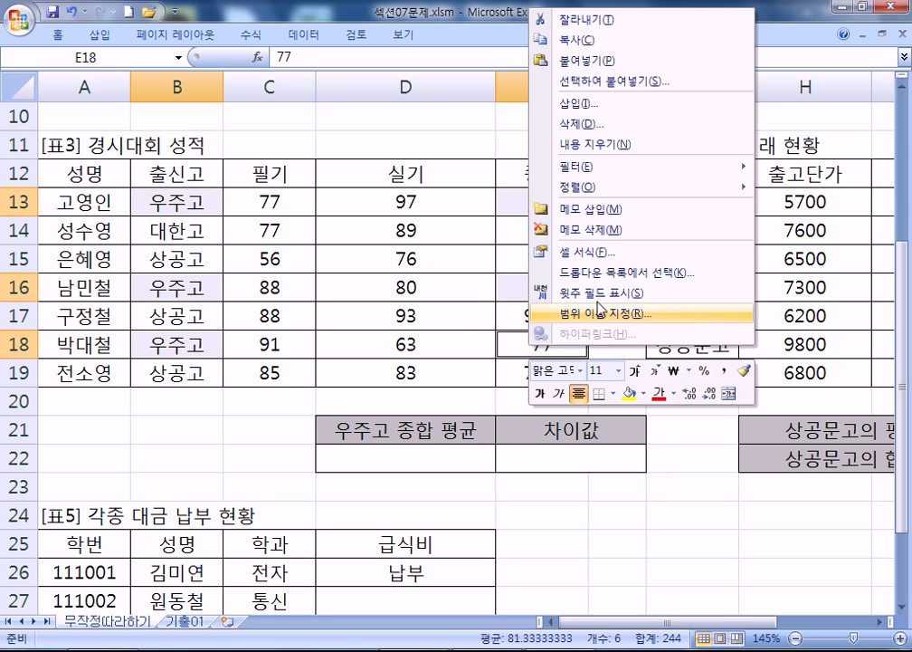
click(629, 394)
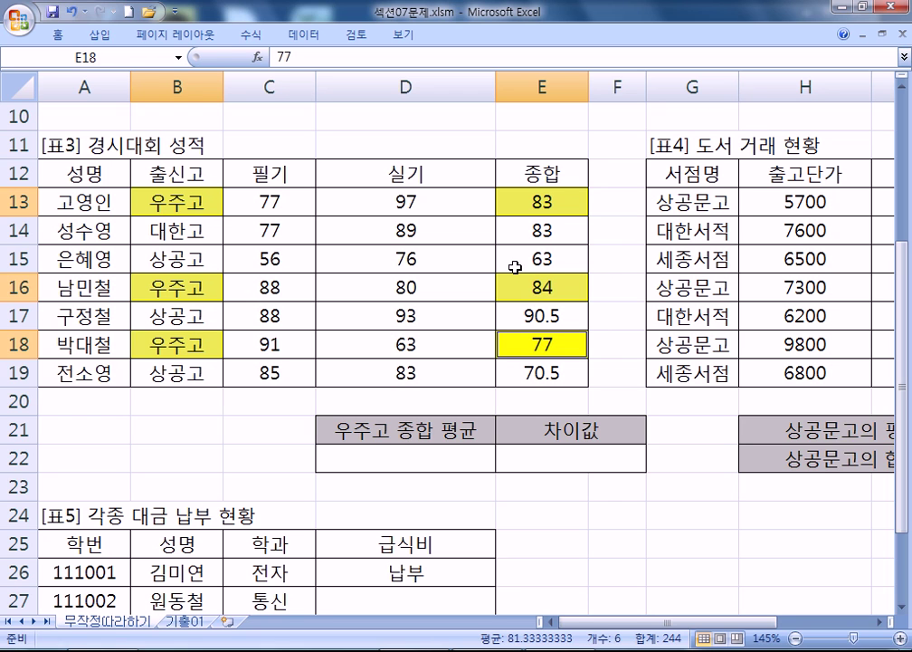
click(184, 412)
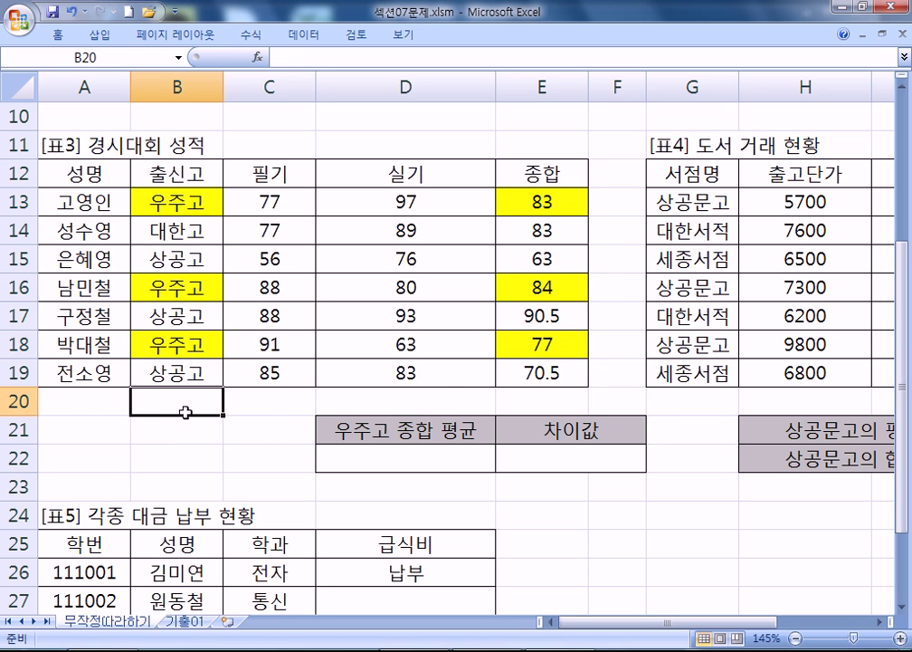
click(361, 404)
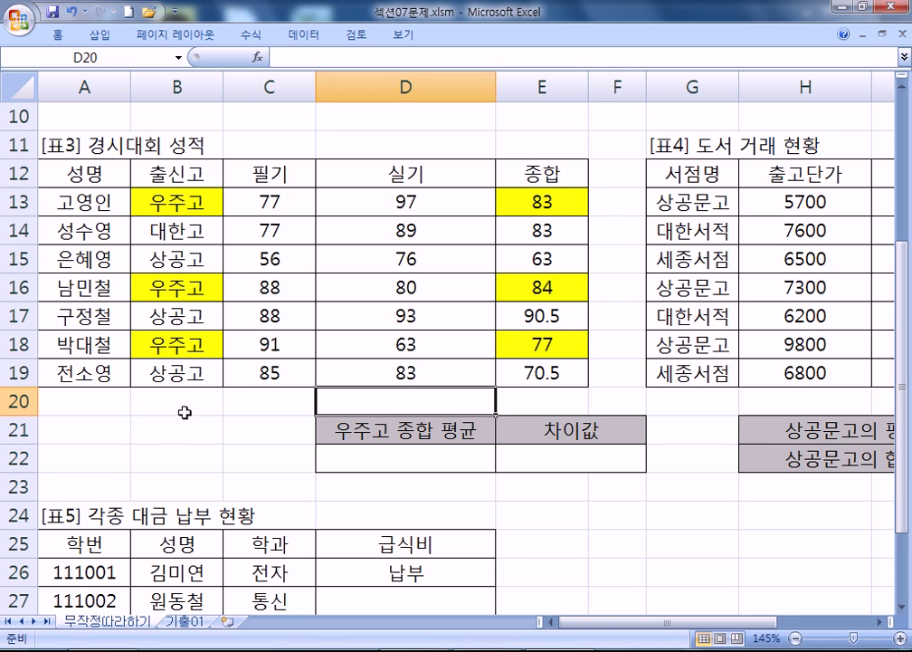
Enter =SUMIF(B13:B19,"우주고",E13:E19) in cell C20 below table 3
click(276, 404)
text(=SUMIF()
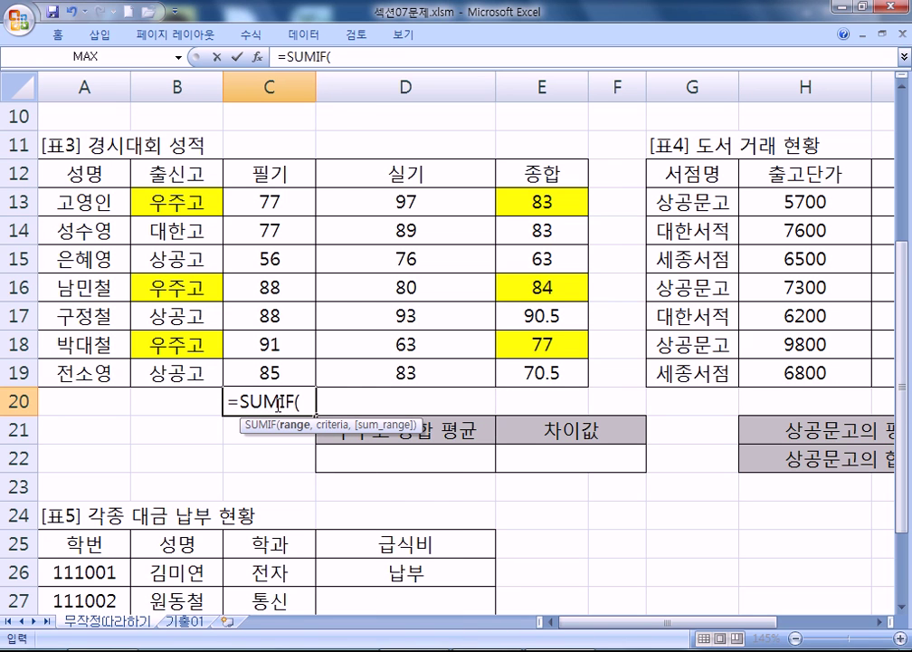
drag(152, 201, 158, 371)
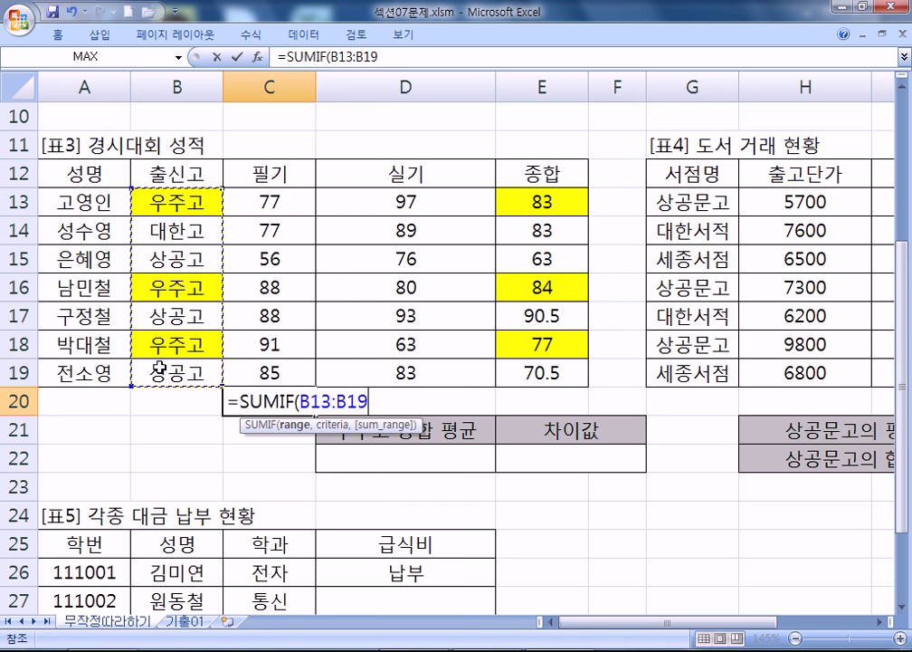
text(,"우주",)
drag(525, 201, 512, 380)
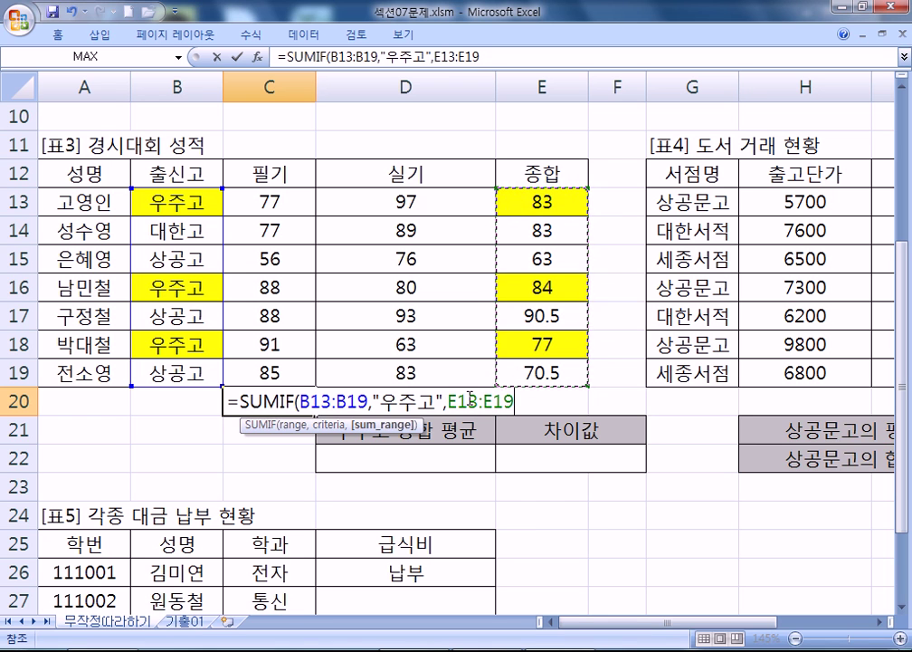
key(Return)
Change the function in C20 from SUMIF to AVERAGEIF, keeping the same ranges and criterion
click(286, 399)
double_click(286, 399)
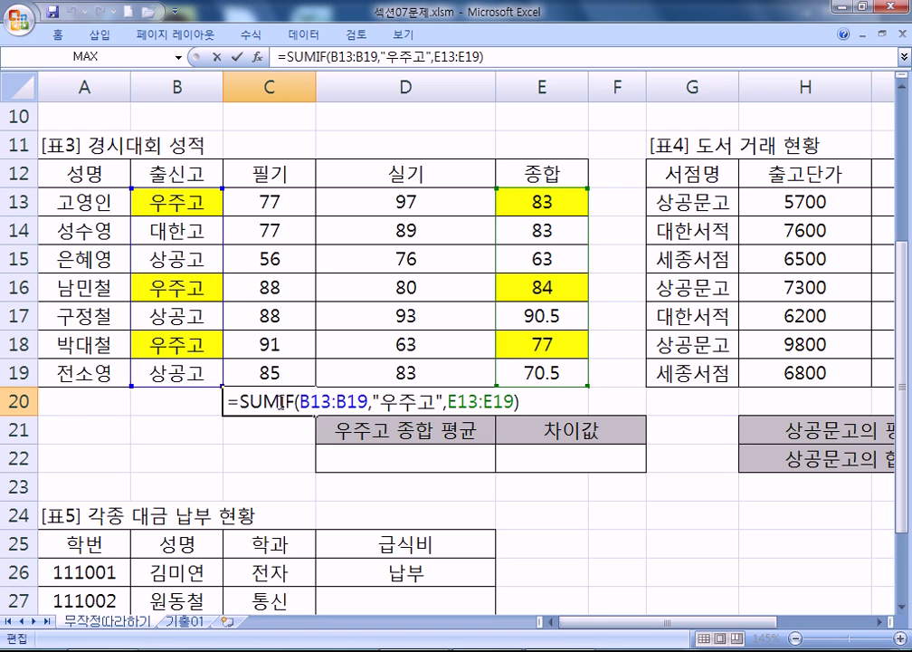
drag(262, 400, 239, 401)
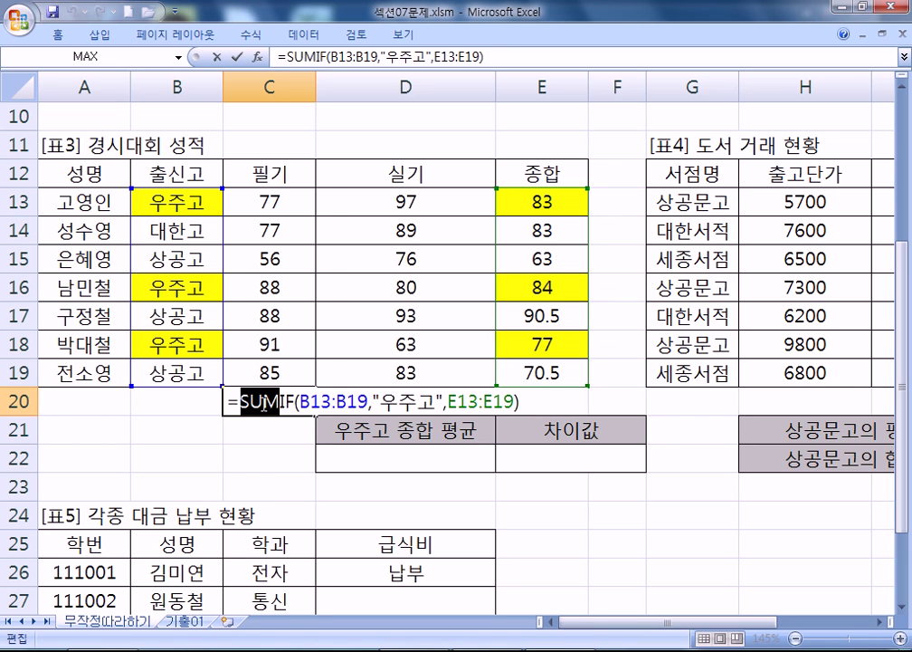
text(AVERAGE)
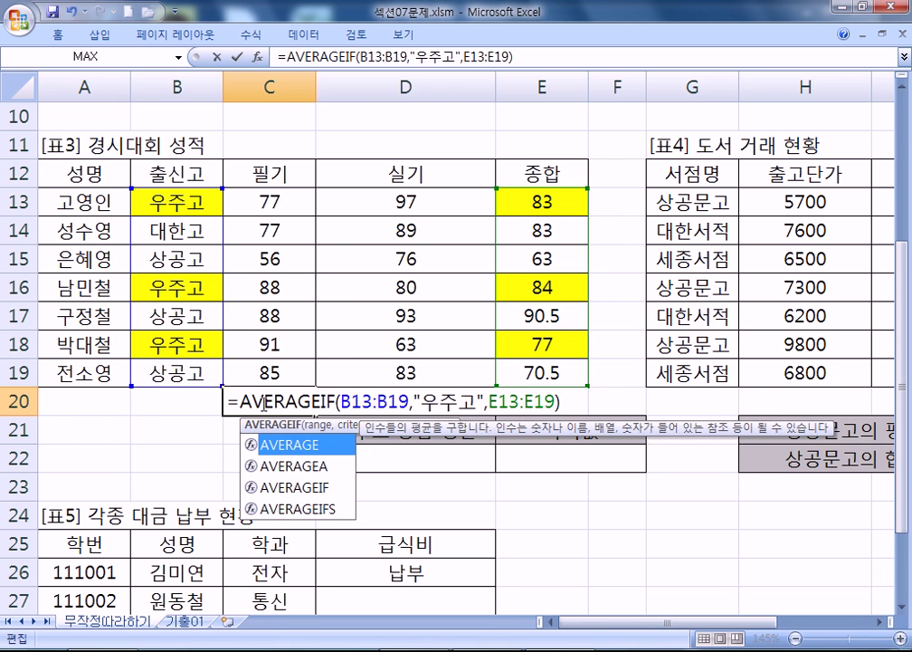
key(Return)
Examine the AVERAGEIF formula in C20, focusing on its function name and the "우주고" criterion
click(262, 403)
double_click(285, 401)
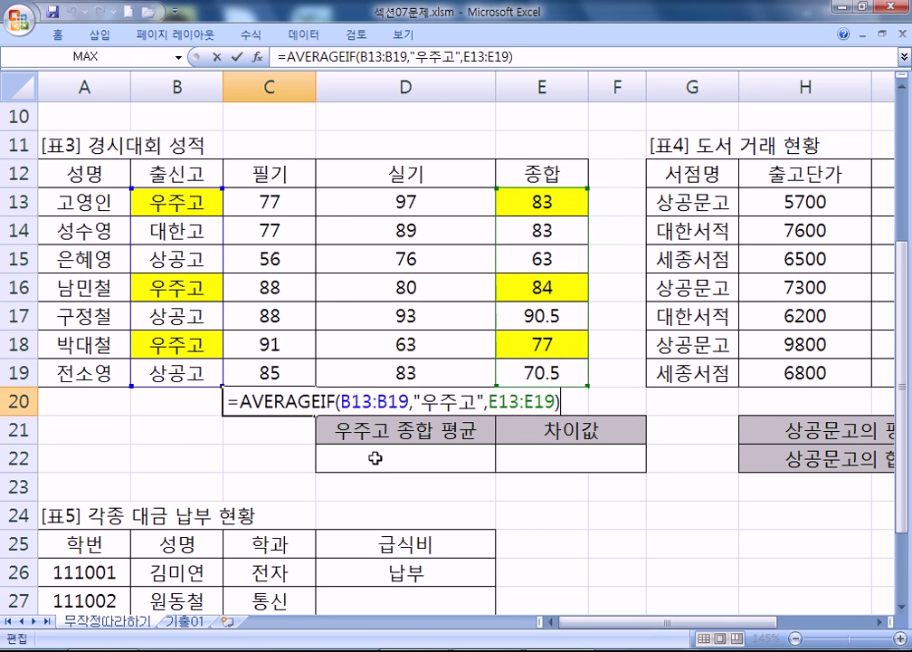
drag(238, 396, 319, 403)
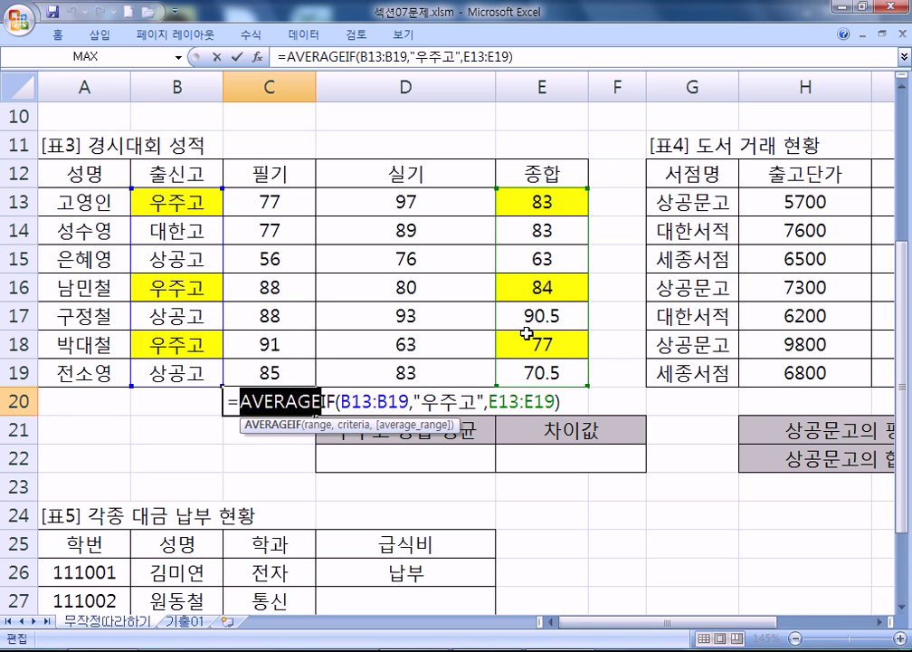
key(Return)
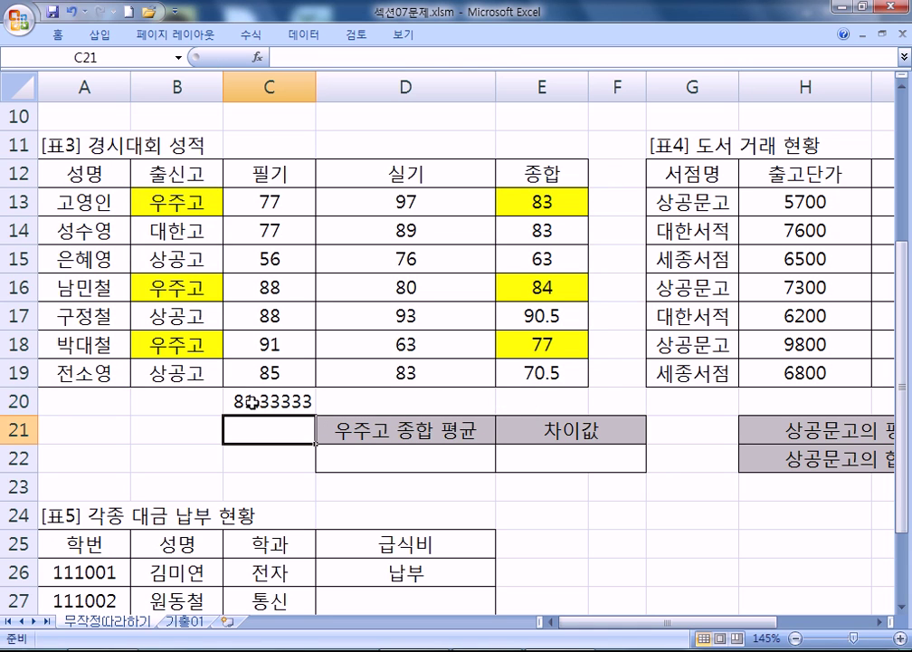
click(289, 401)
key(F2)
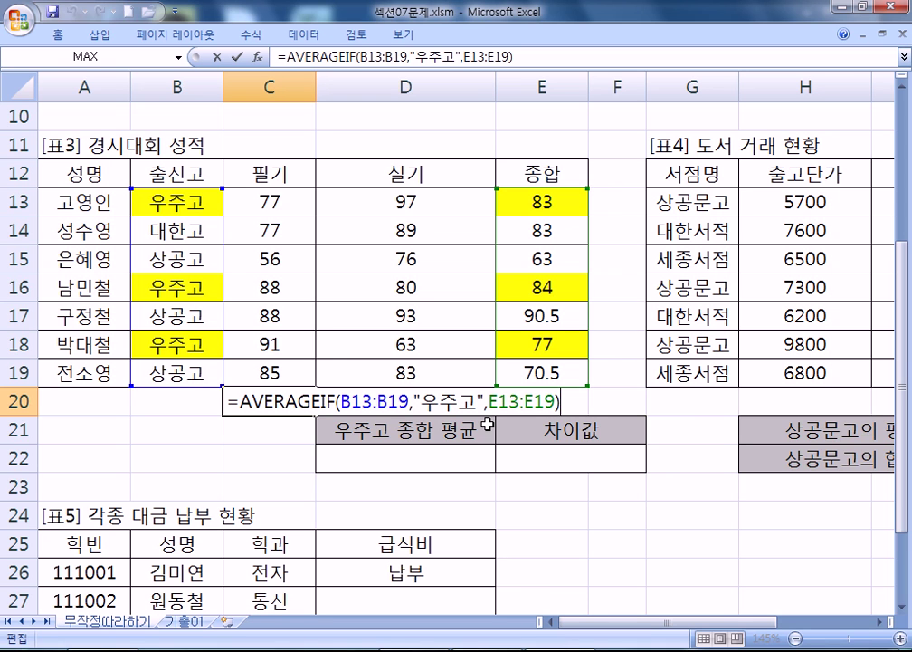
drag(422, 401, 471, 398)
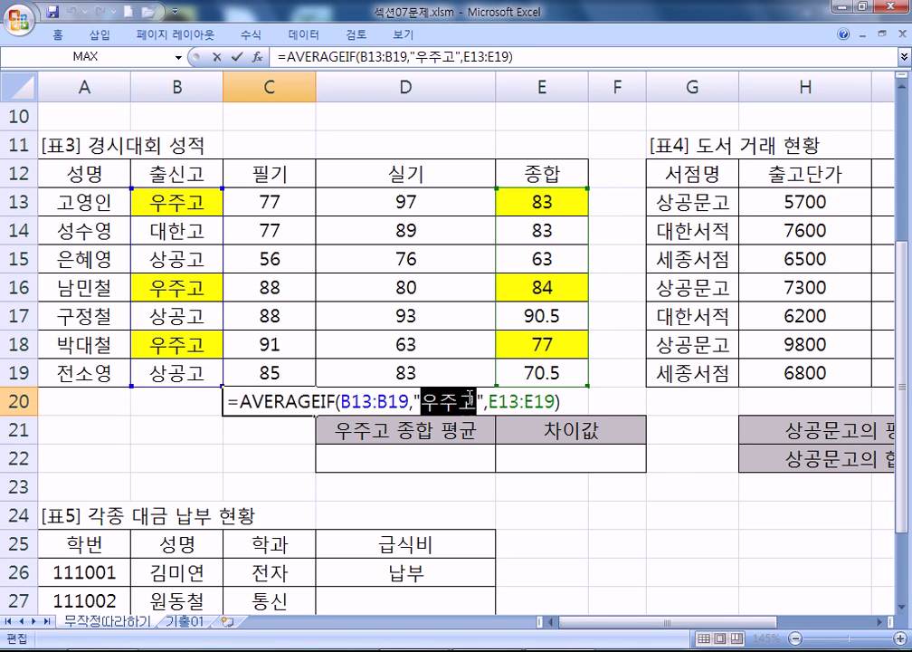
click(440, 401)
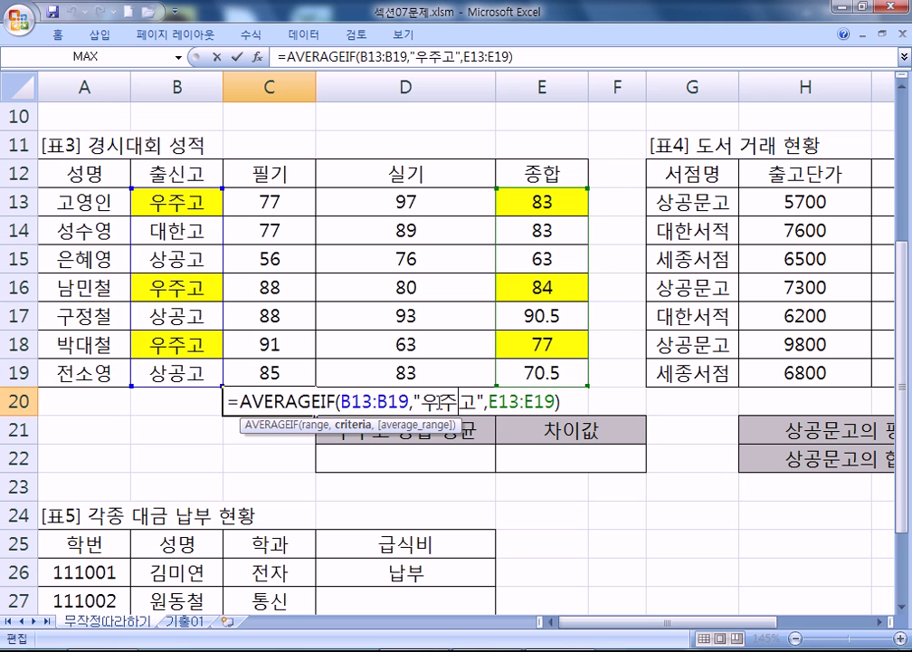
Try to extend the C20 formula by adding a second AVERAGEIF with the criterion "대한고", and discard the edit
drag(576, 399, 221, 404)
key(ctrl+c)
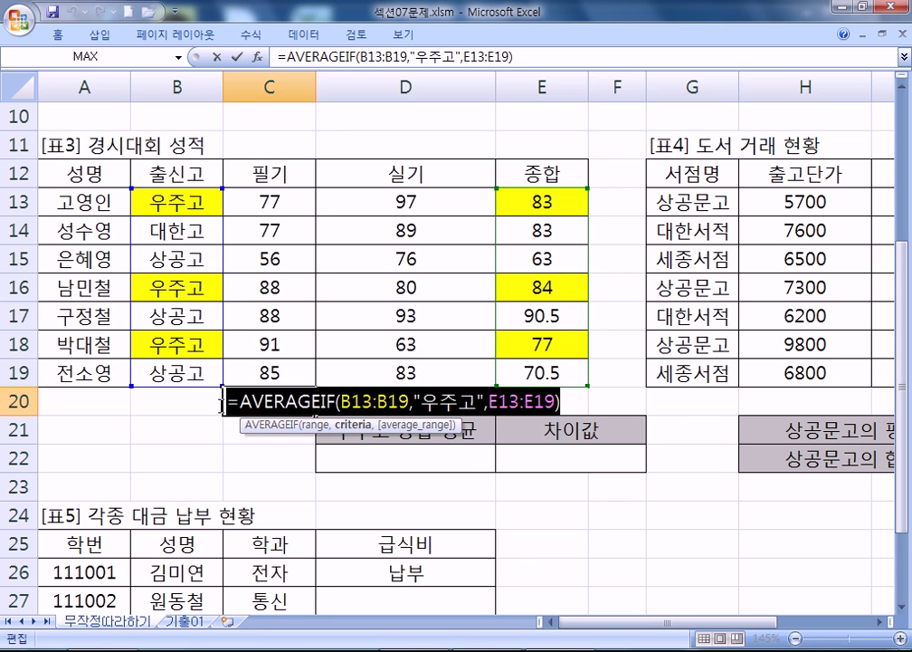
key(Right)
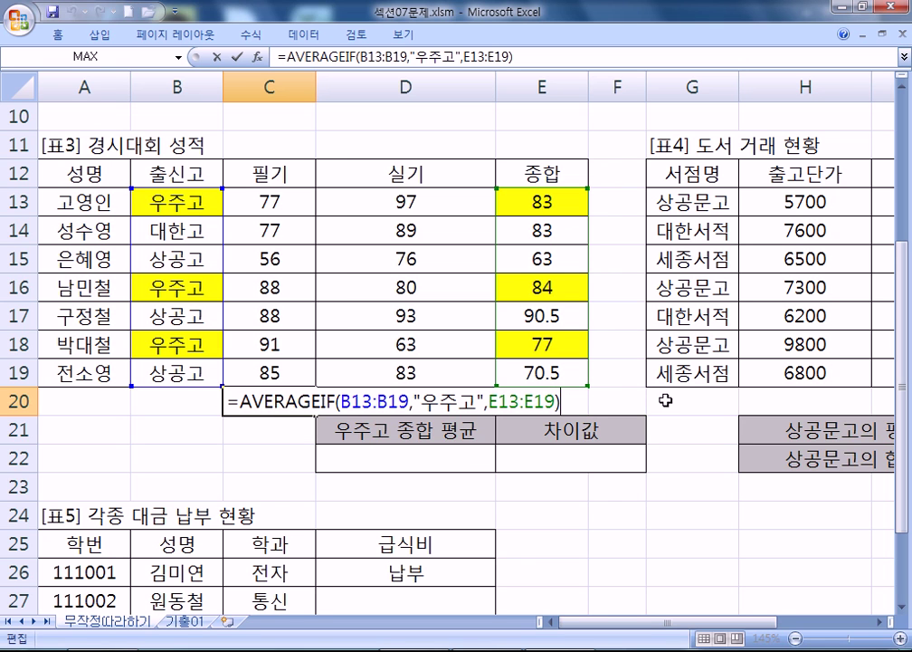
text(+)
key(ctrl+v)
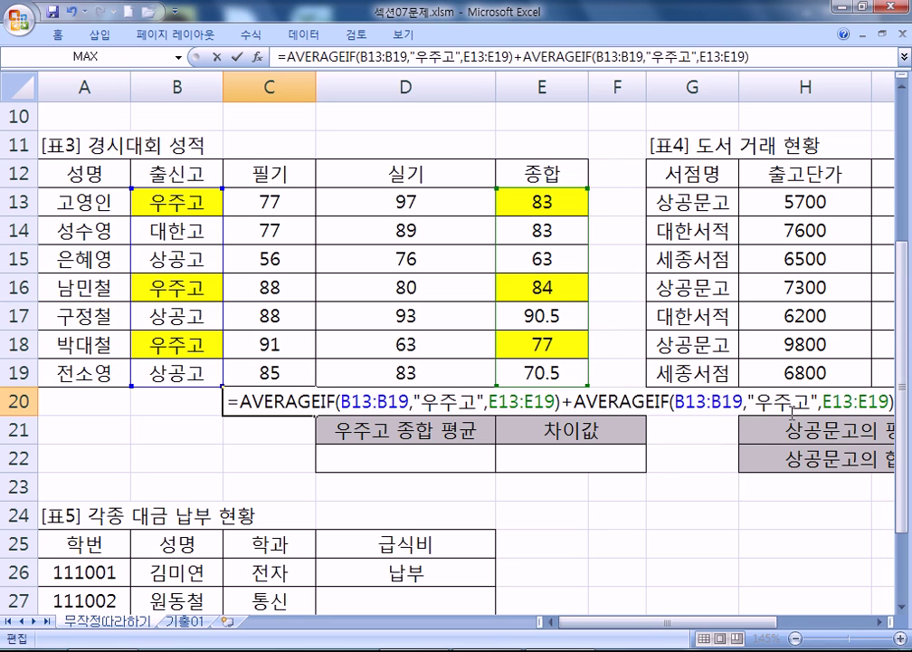
drag(758, 401, 791, 401)
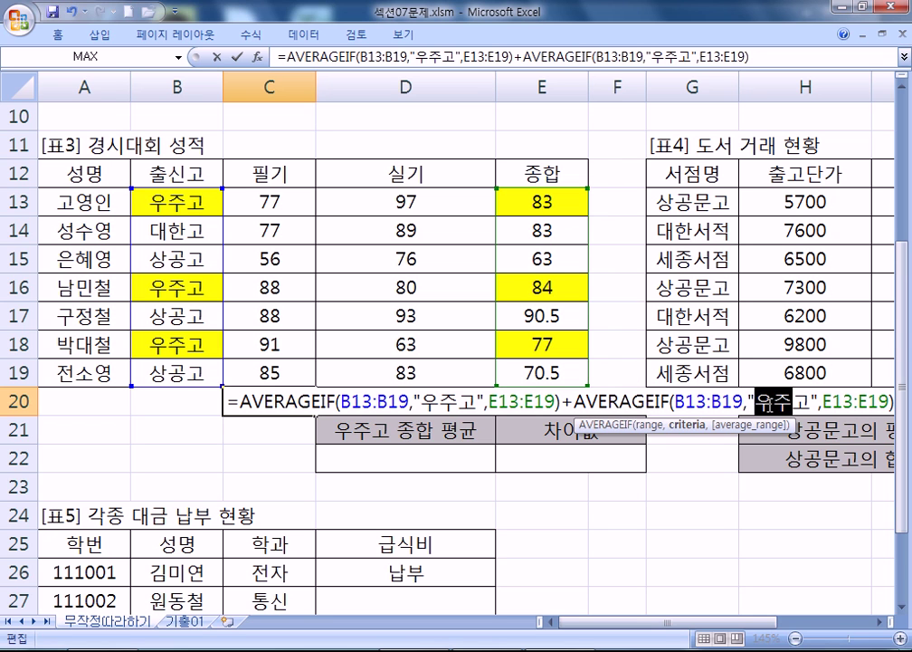
text(댛)
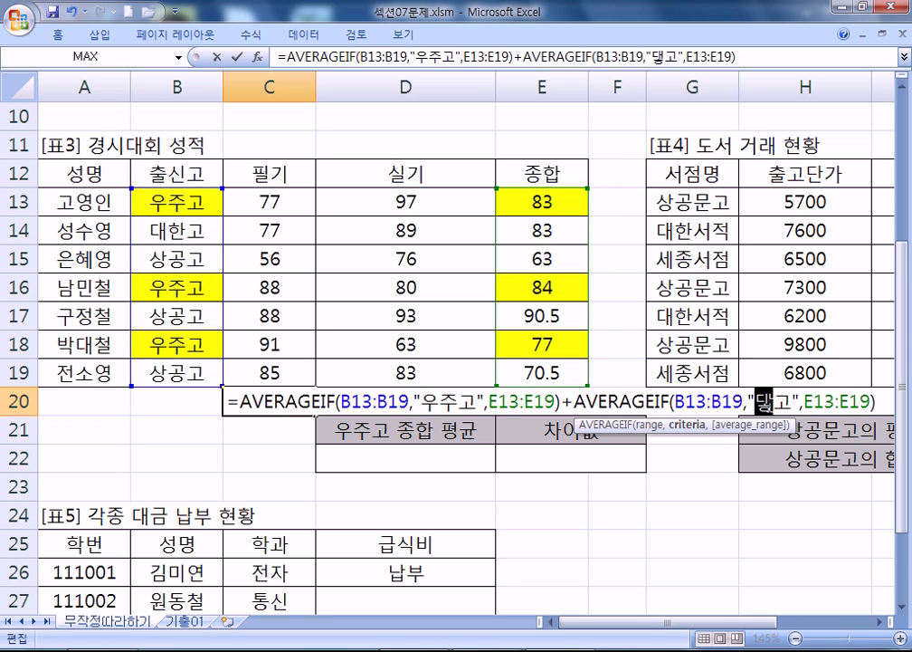
text(한)
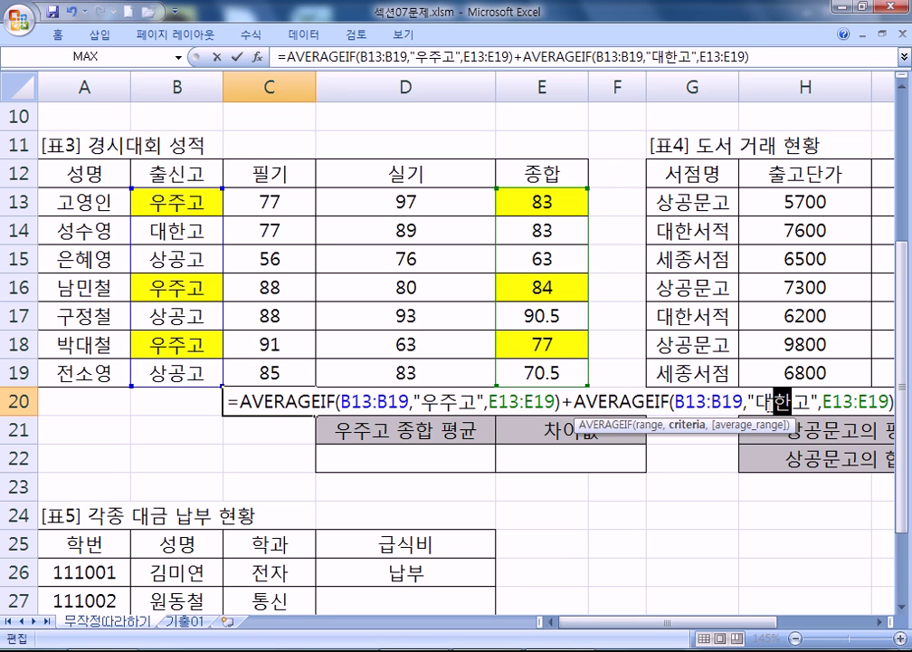
key(Escape)
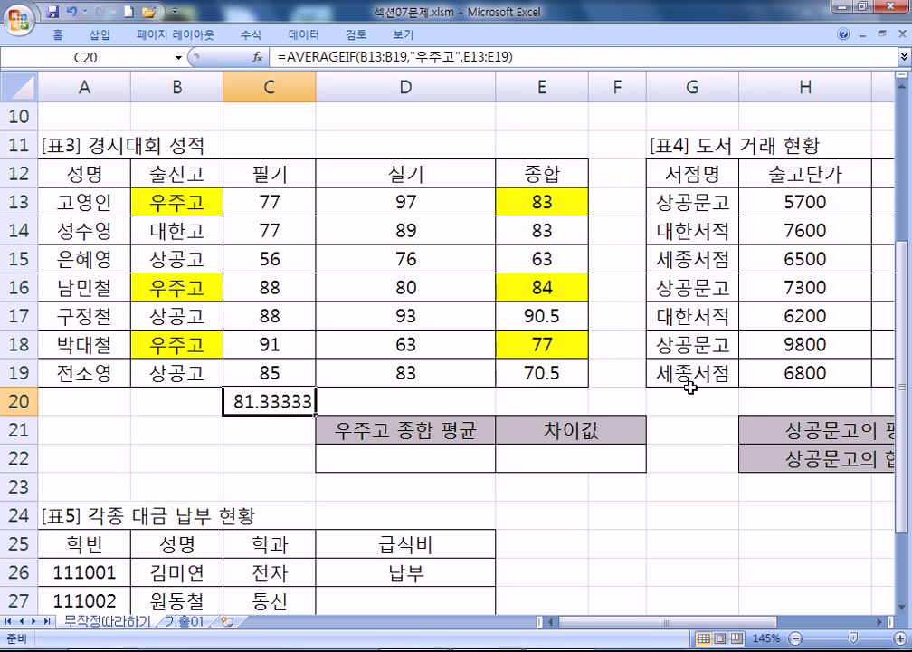
Start a DAVERAGE formula in cell D22 under 우주고 종합 평균
click(420, 455)
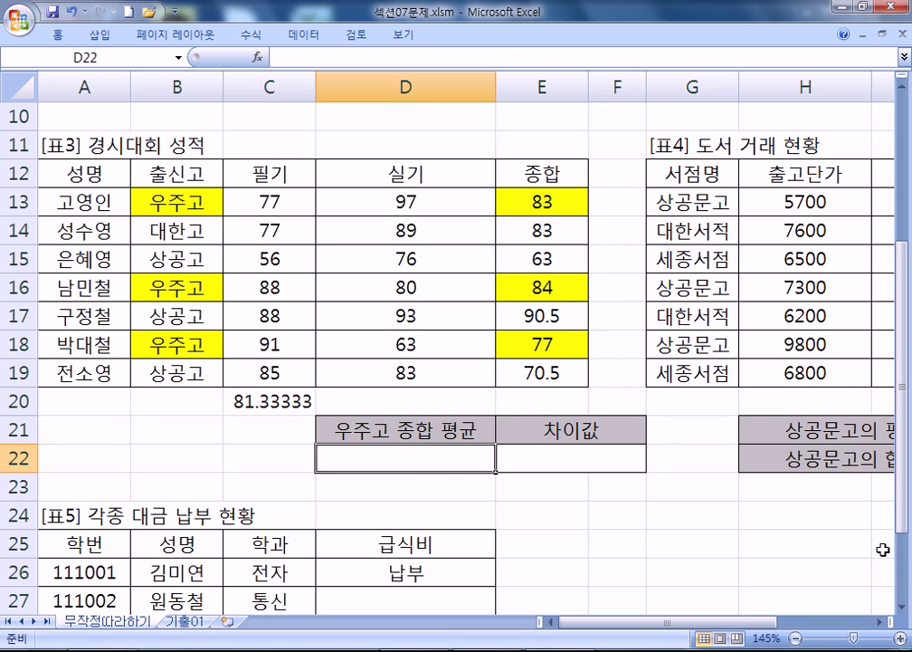
click(902, 605)
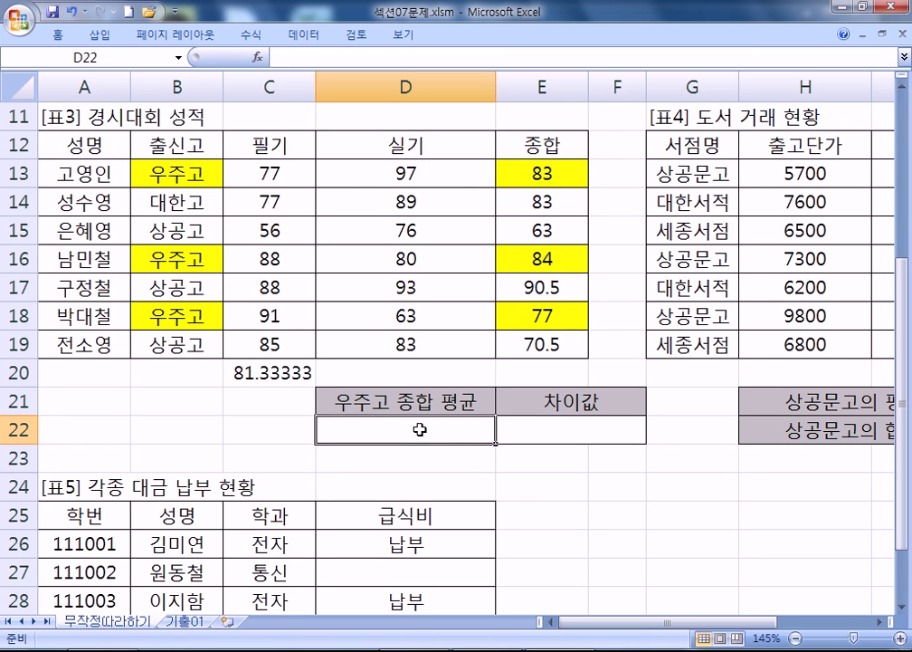
text(=ㅇ)
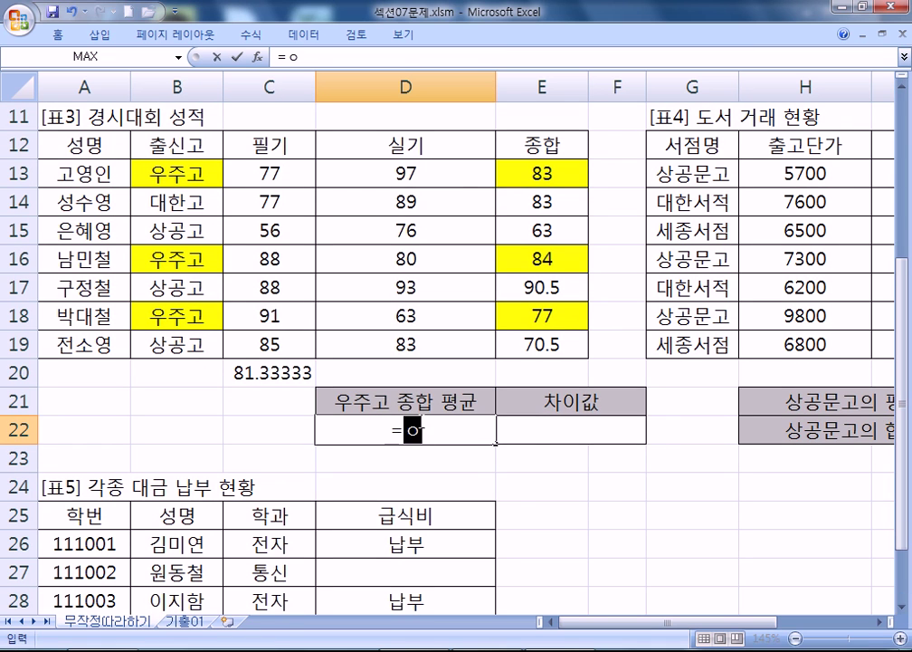
key(BackSpace)
key(Hangul)
text(DA)
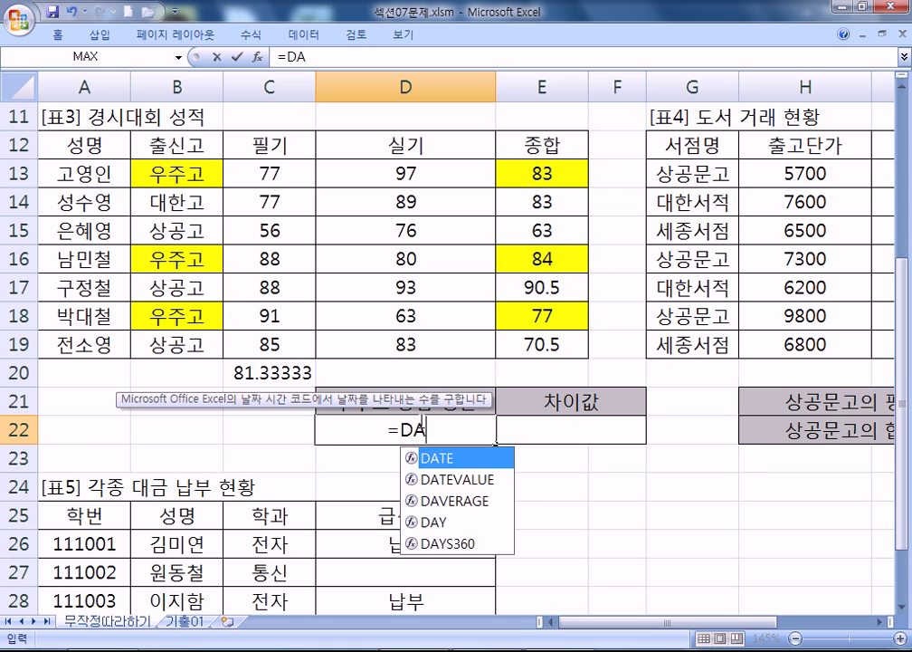
text(V)
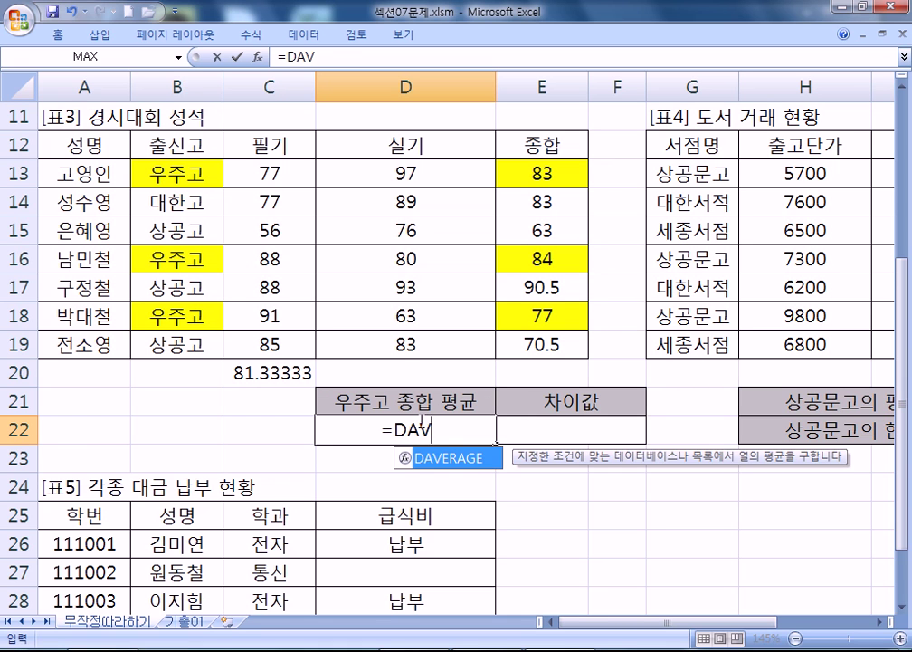
key(Tab)
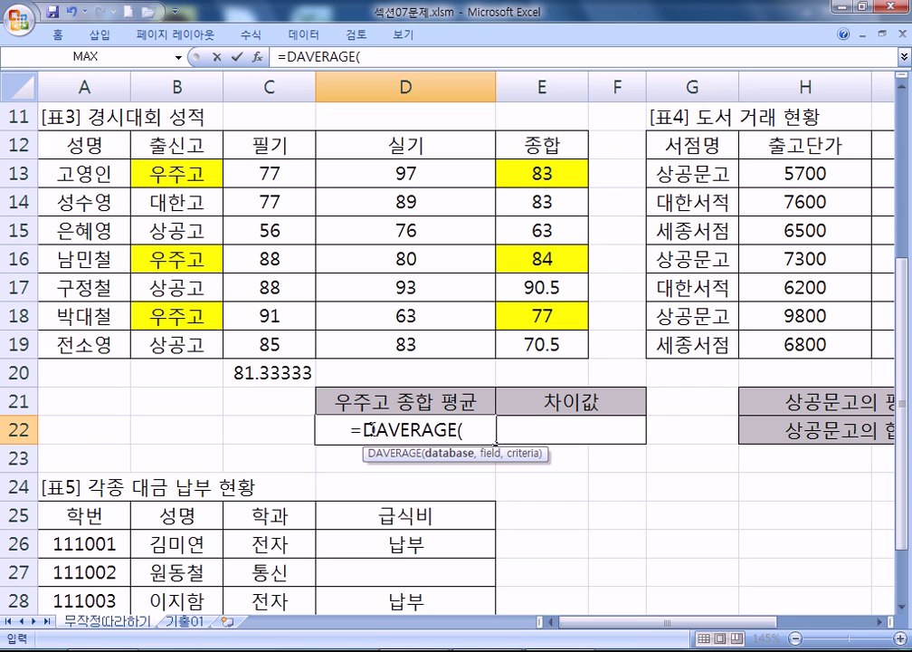
Switch to Notepad to review the D prefix shared by the listed database functions, and return to the Excel formula
key(alt+Tab)
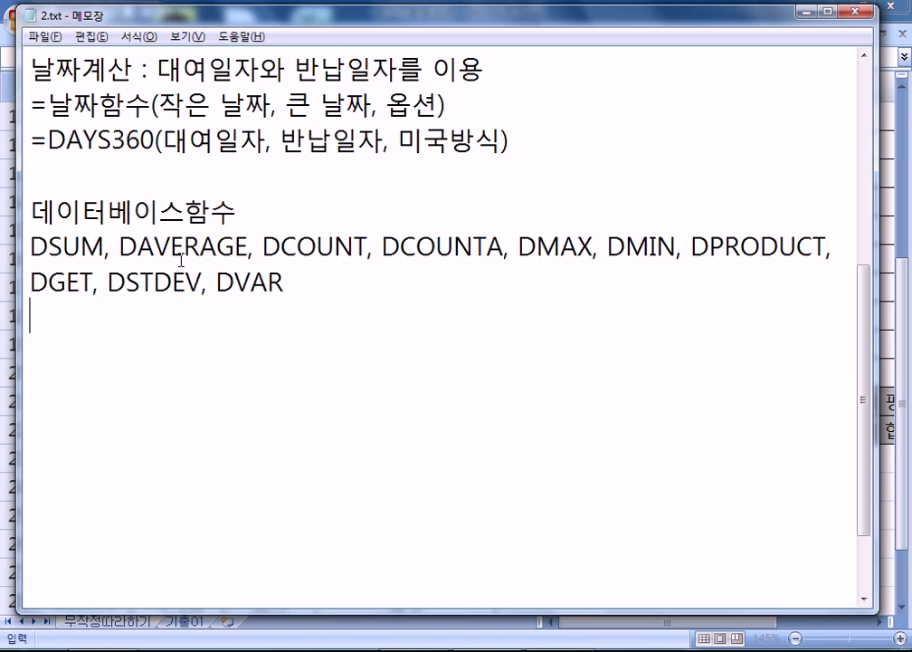
drag(31, 246, 45, 246)
drag(118, 247, 138, 246)
click(274, 253)
drag(274, 253, 266, 250)
click(251, 302)
key(alt+Tab)
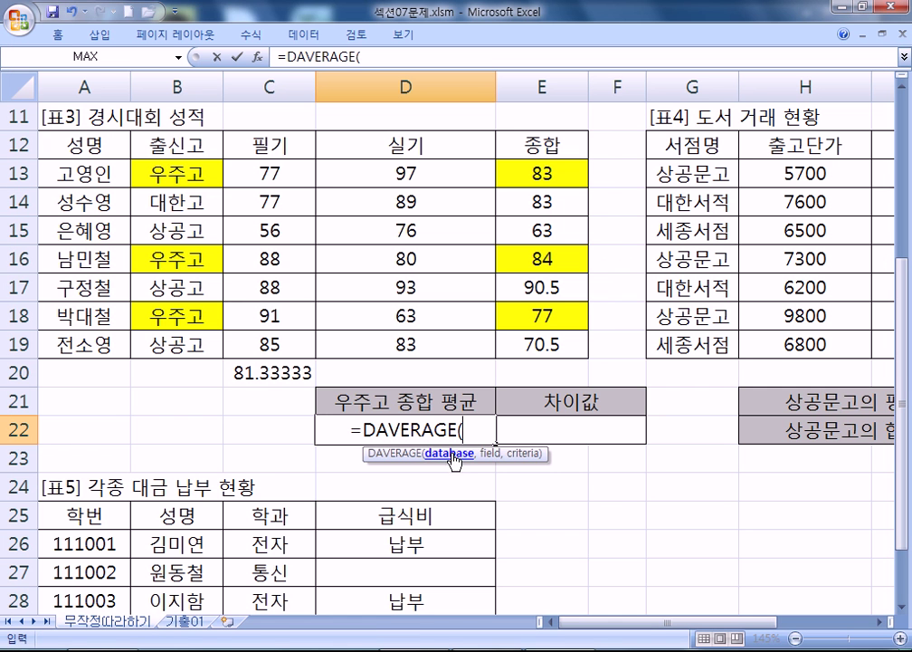
Set the whole of table 3 with its header row, A12:E19, as the database argument of D22's DAVERAGE formula
drag(80, 146, 526, 338)
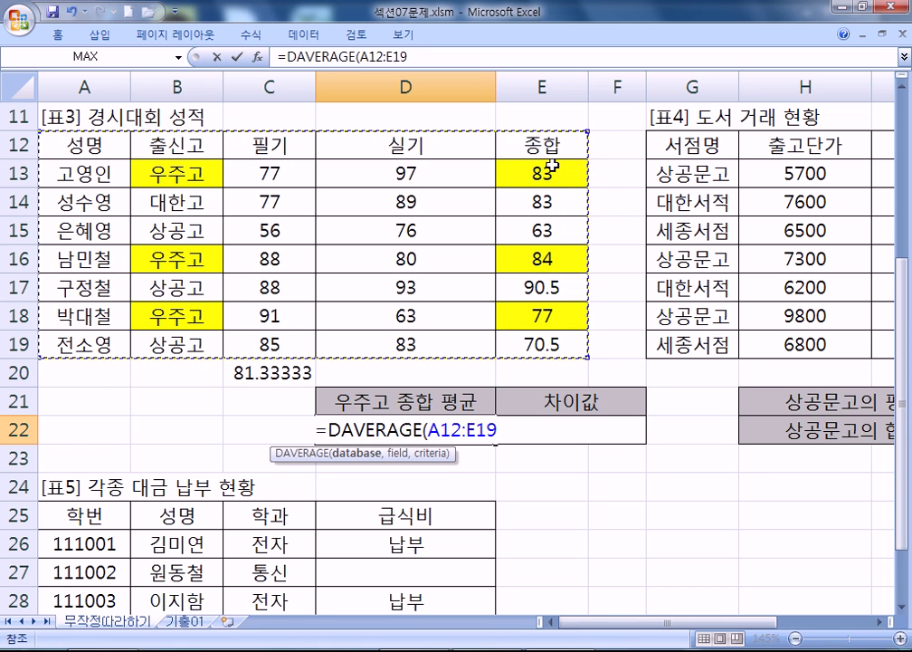
drag(78, 146, 534, 342)
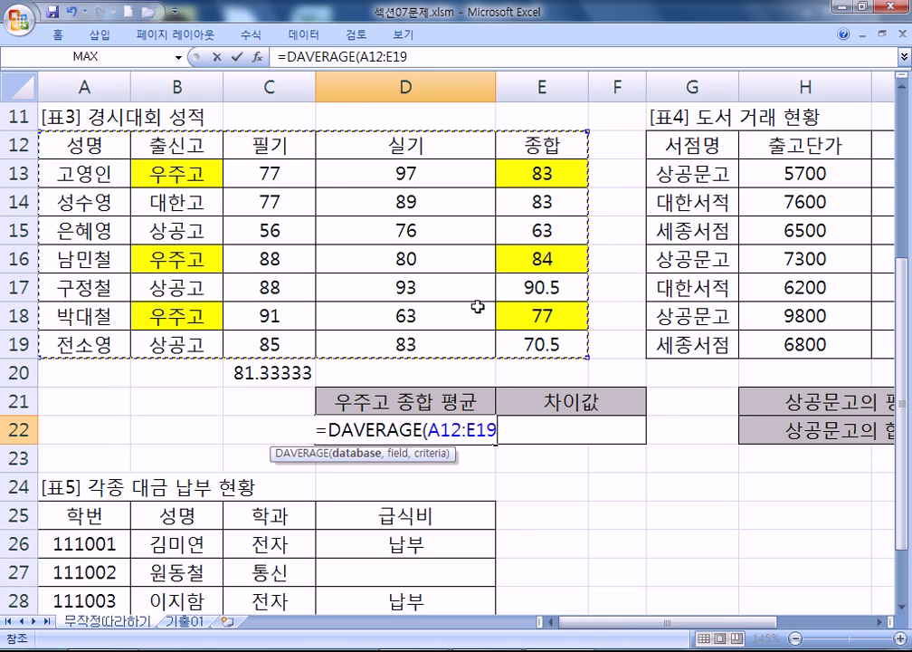
click(19, 146)
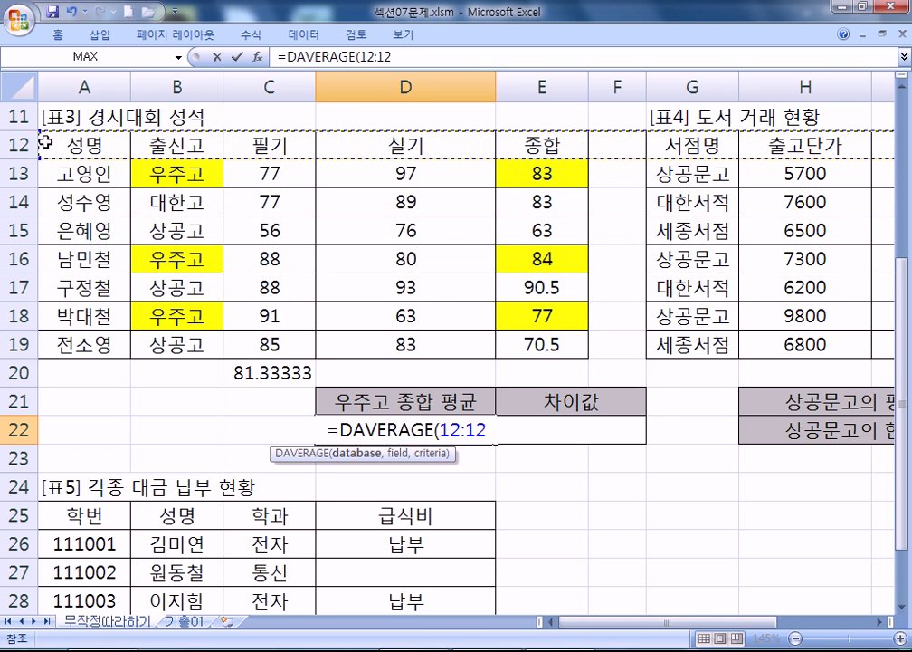
drag(78, 145, 539, 344)
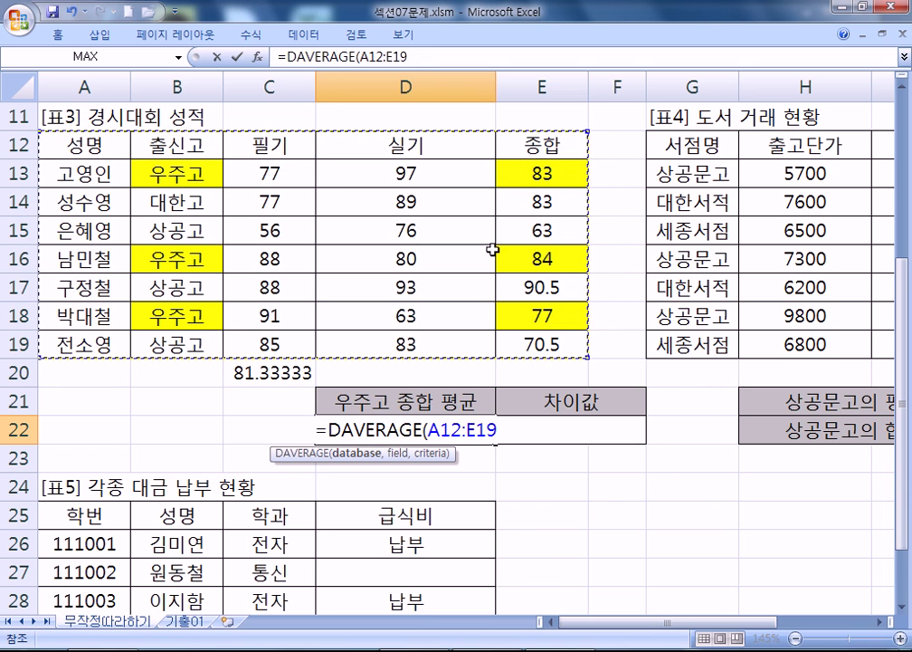
drag(169, 146, 536, 345)
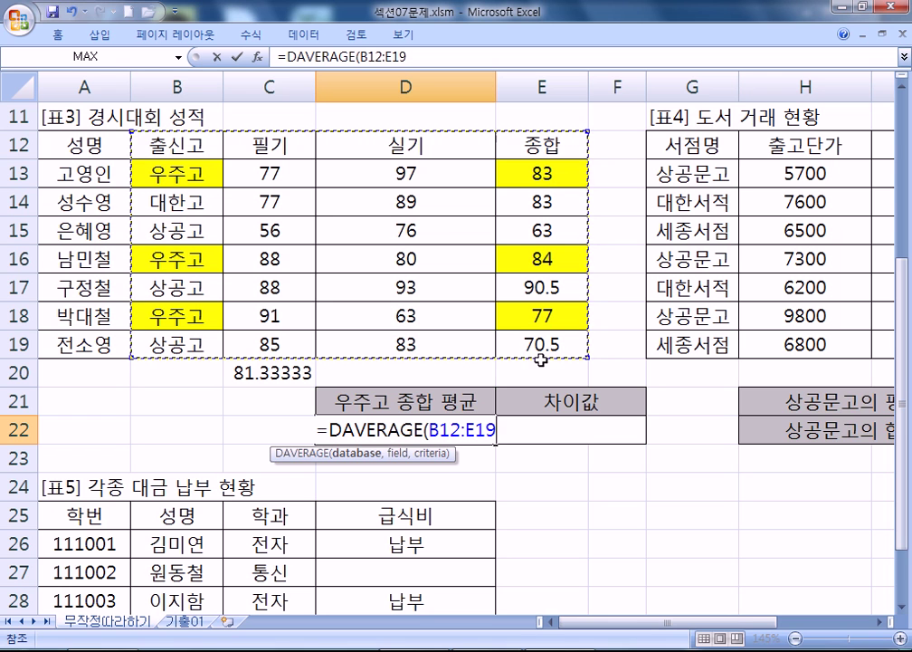
drag(90, 143, 535, 343)
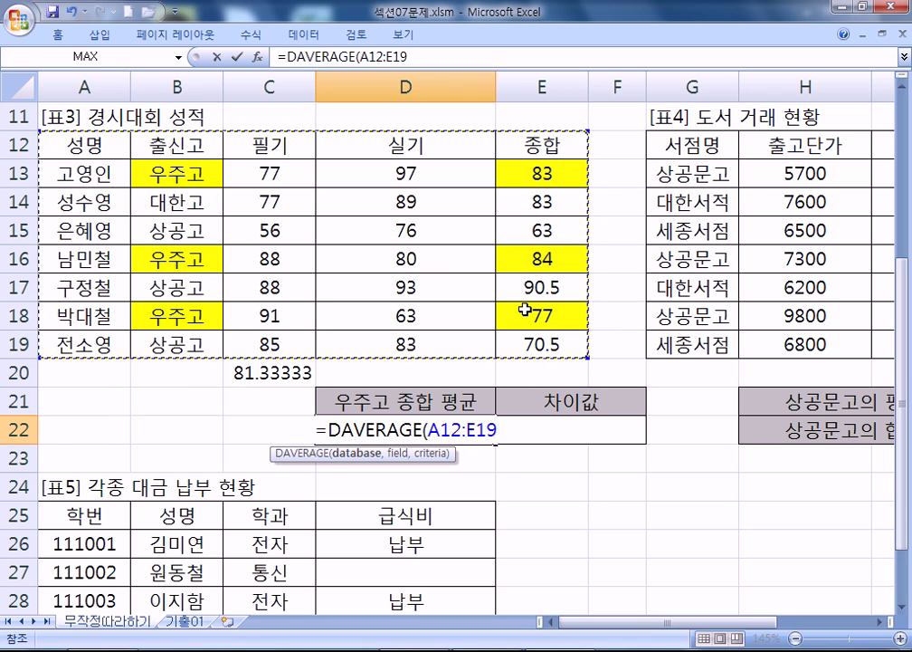
text(,)
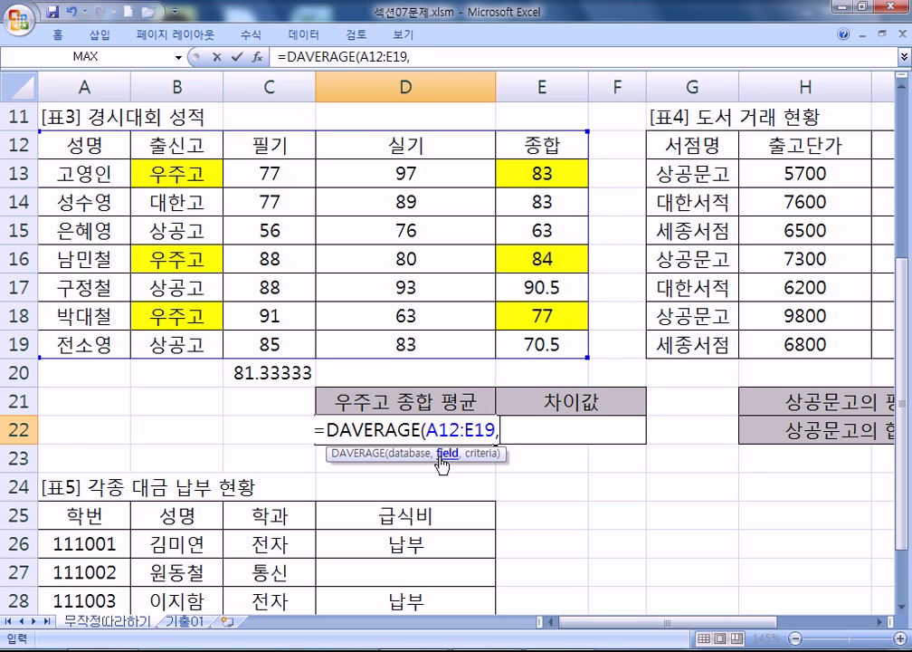
Complete the DAVERAGE formula in D22 with the 종합 header E12 as field and B12:B13 as criteria
click(576, 138)
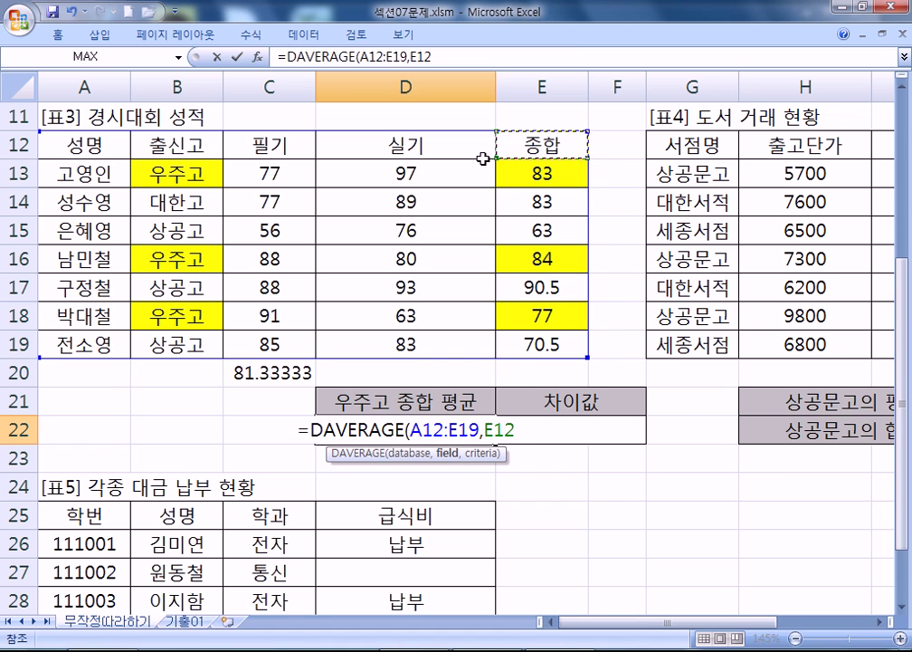
text(,)
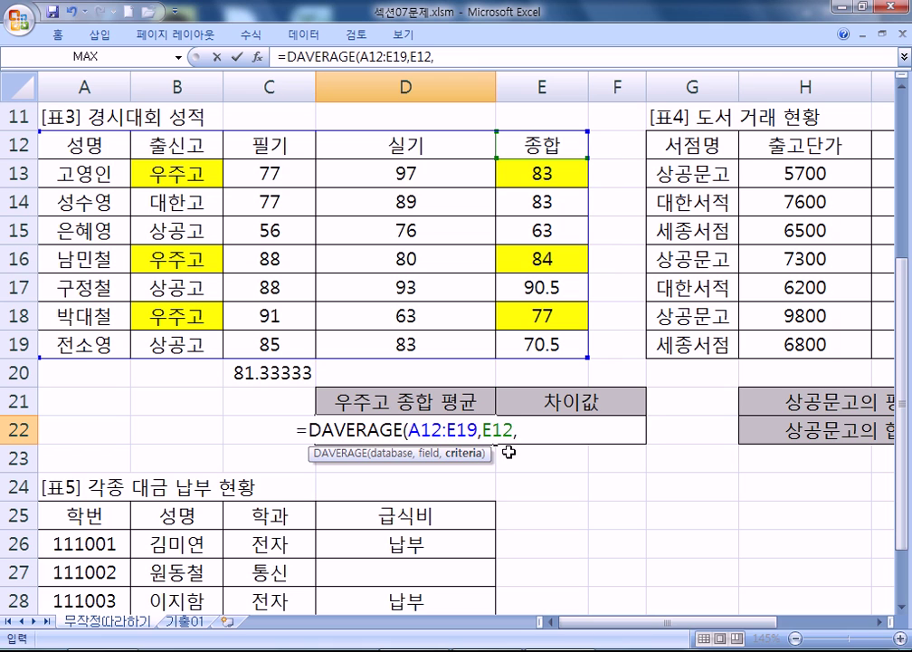
drag(186, 147, 181, 172)
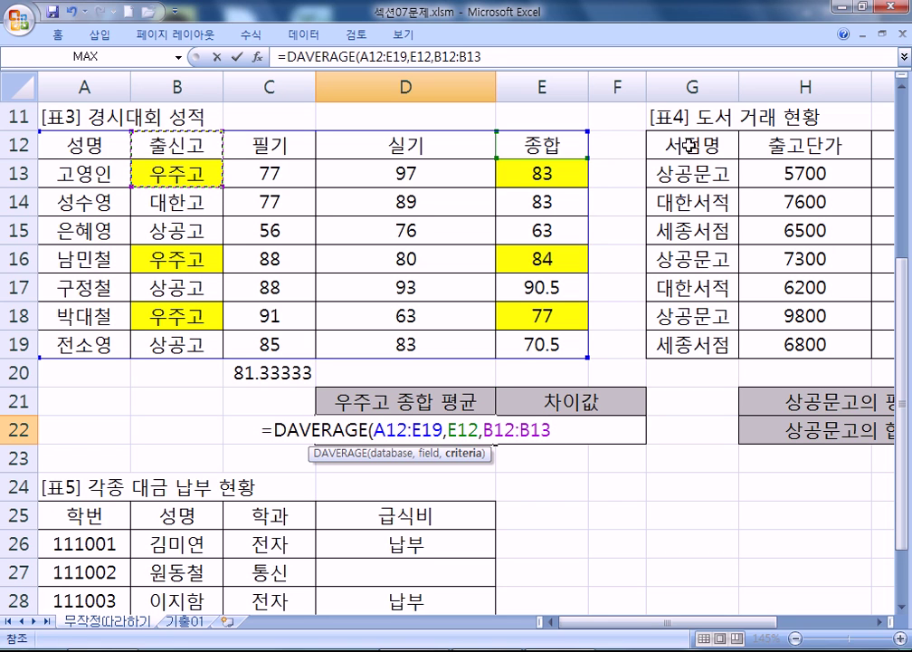
drag(690, 150, 690, 175)
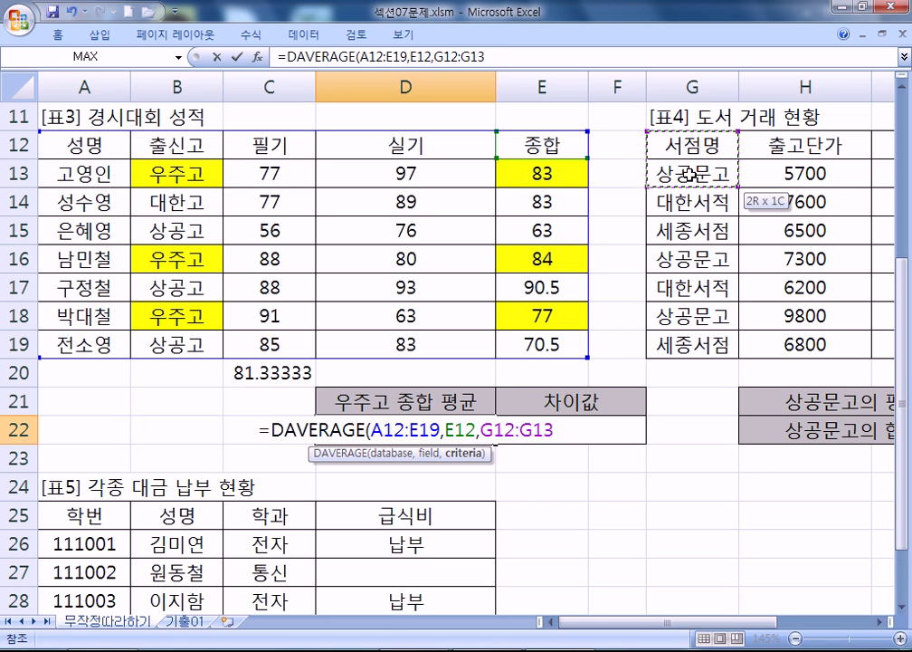
drag(177, 147, 183, 168)
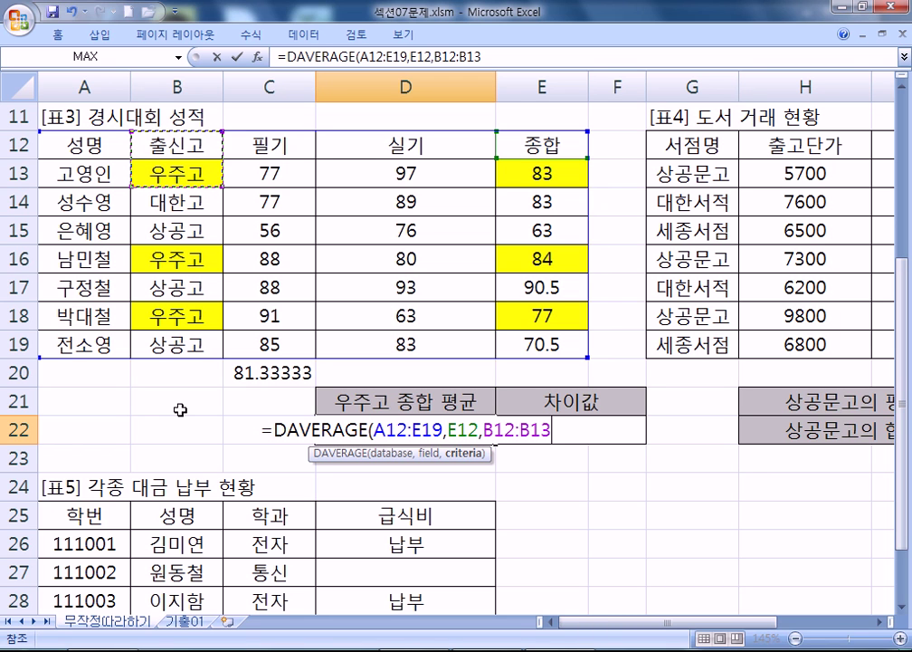
drag(172, 409, 174, 420)
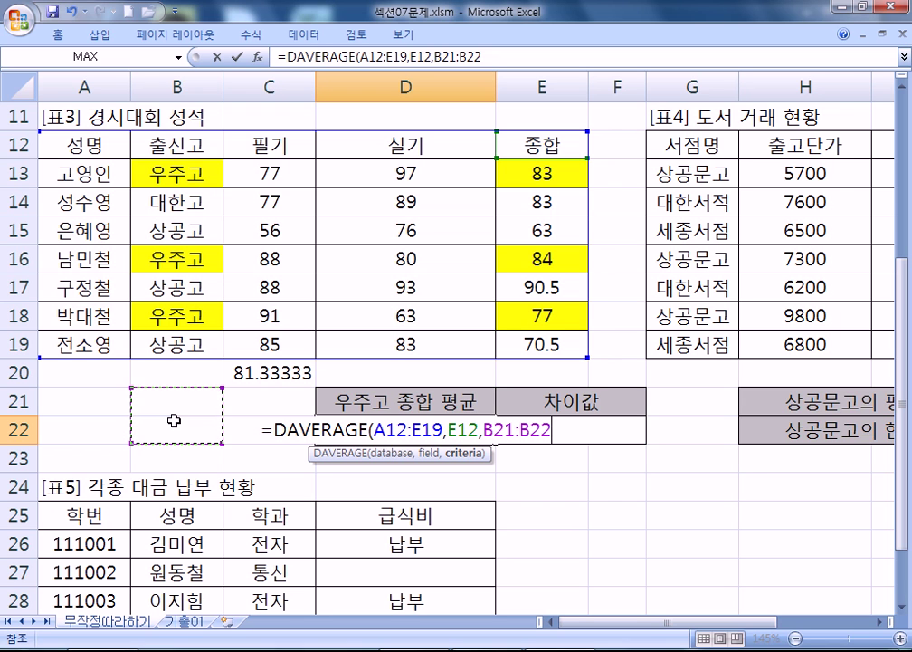
click(185, 143)
drag(185, 143, 188, 170)
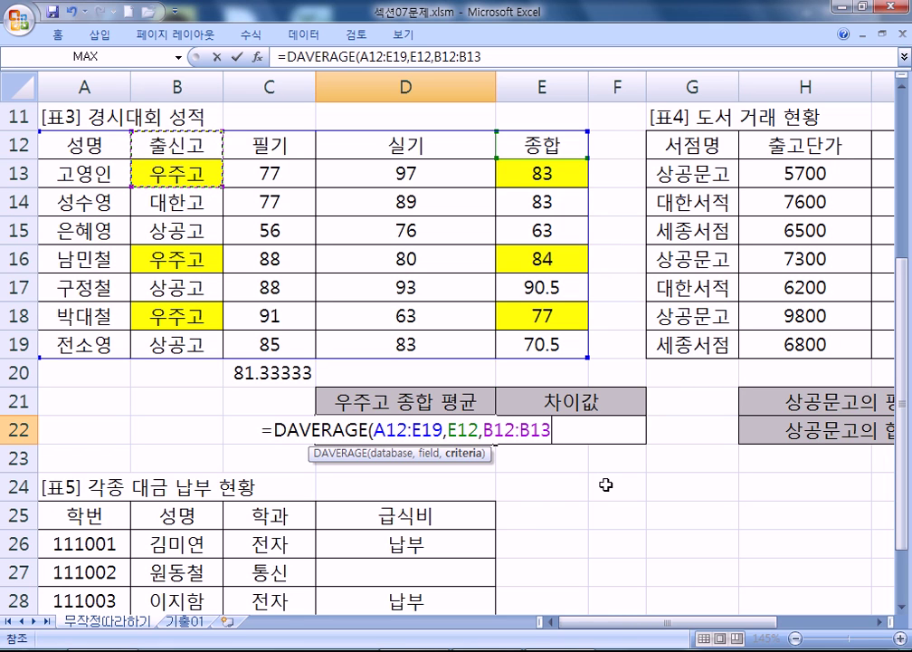
key(Return)
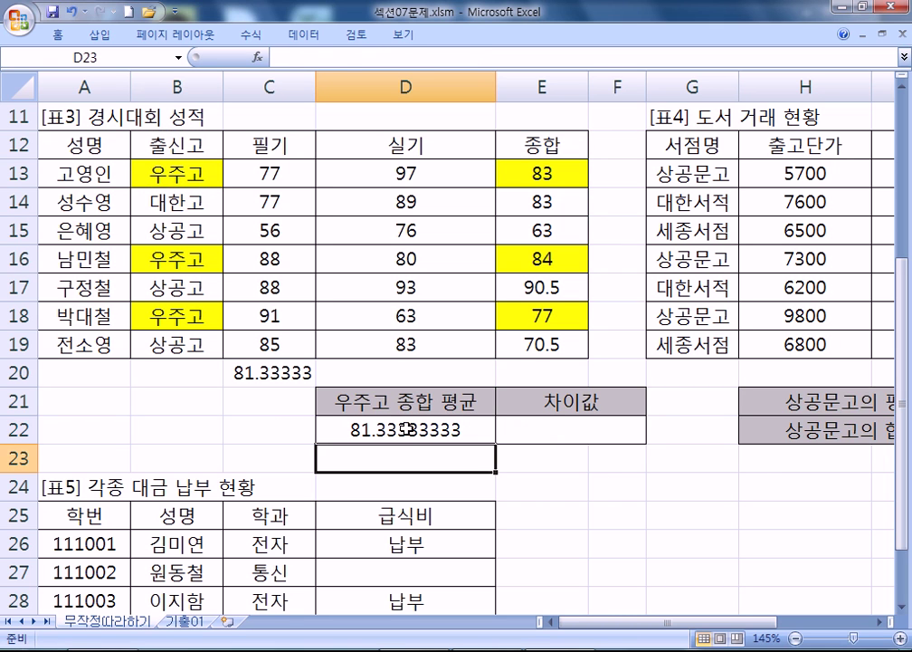
Compare the DAVERAGE formula in D22 with the AVERAGEIF formula in C20, checking the ranges each one references
click(408, 428)
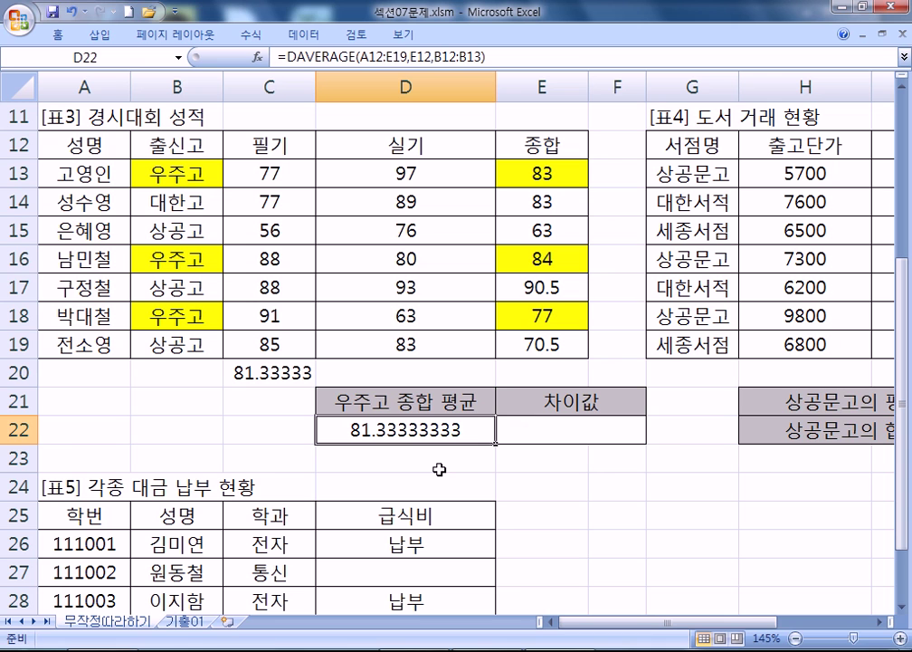
key(F2)
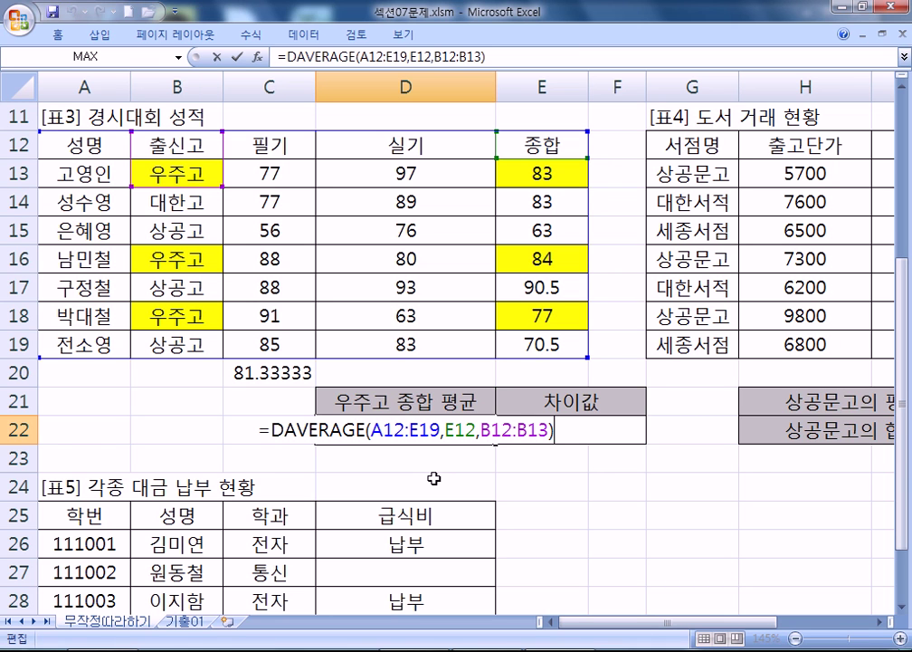
key(Escape)
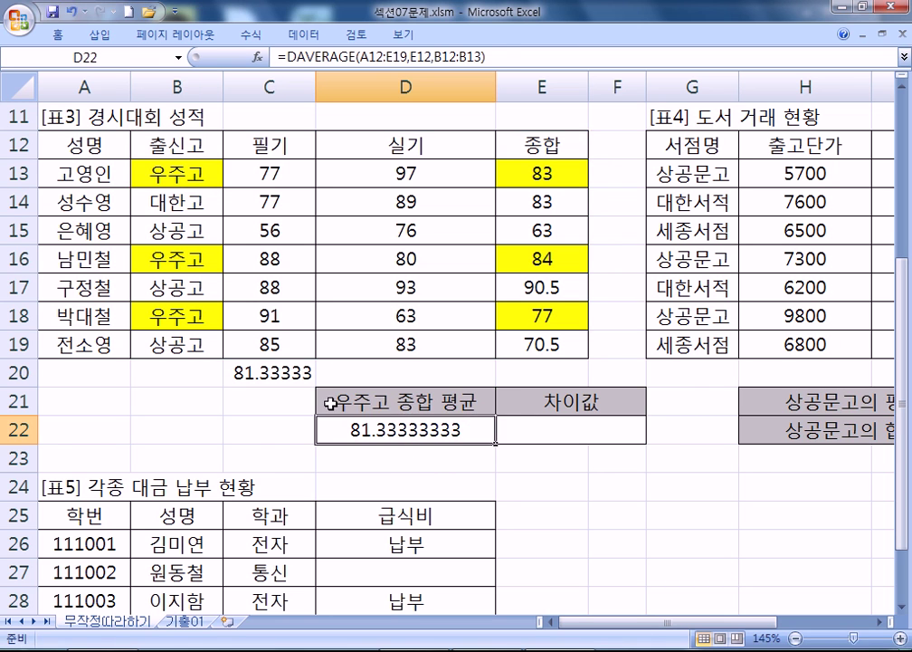
click(240, 375)
key(F2)
key(Escape)
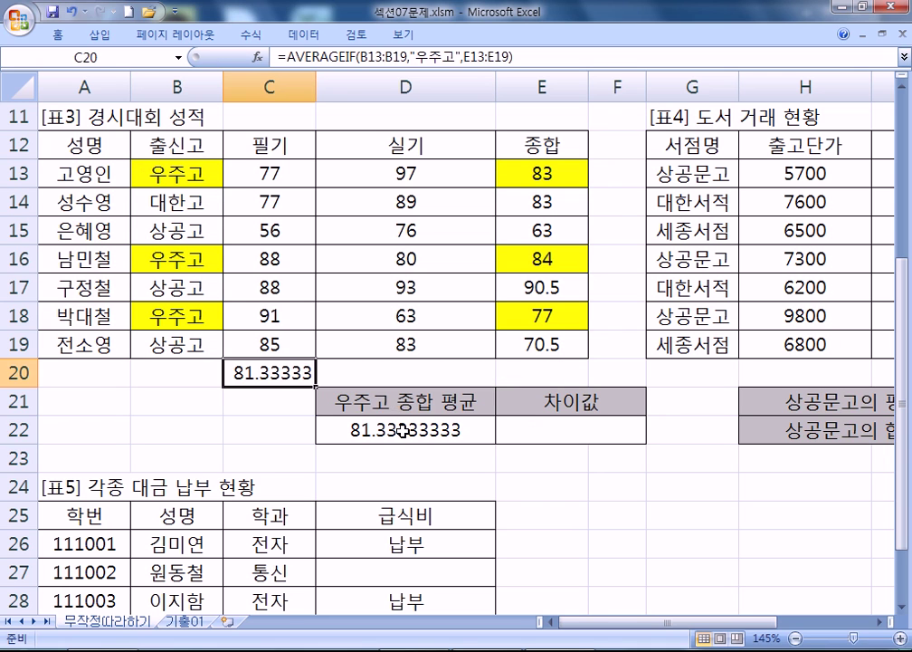
click(401, 430)
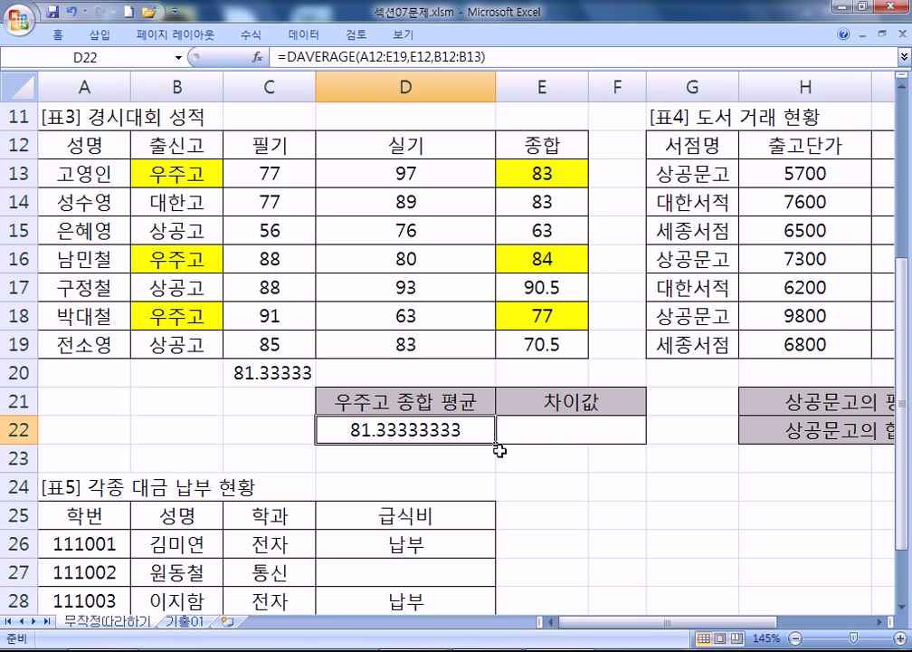
key(F2)
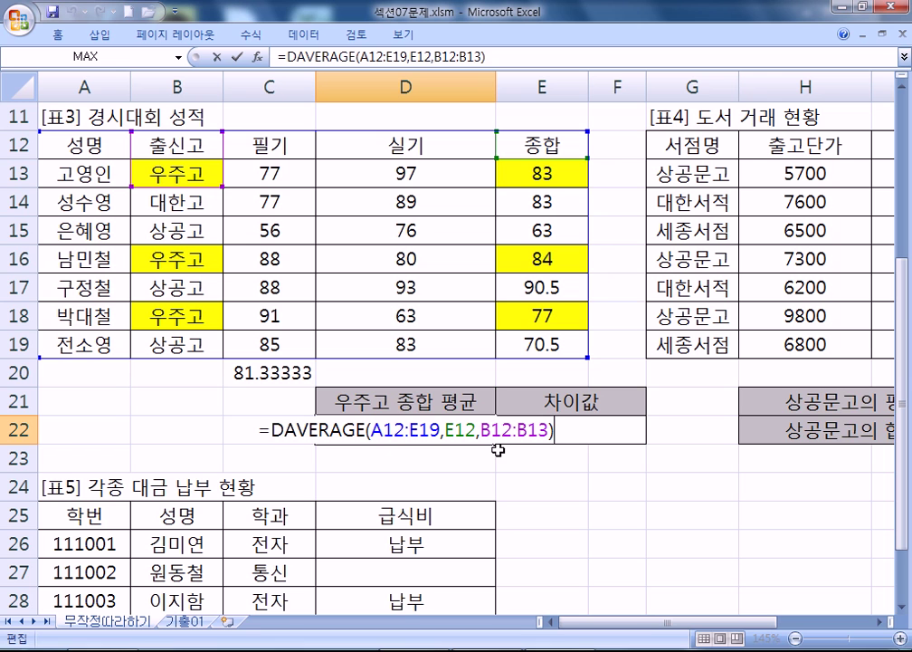
key(Escape)
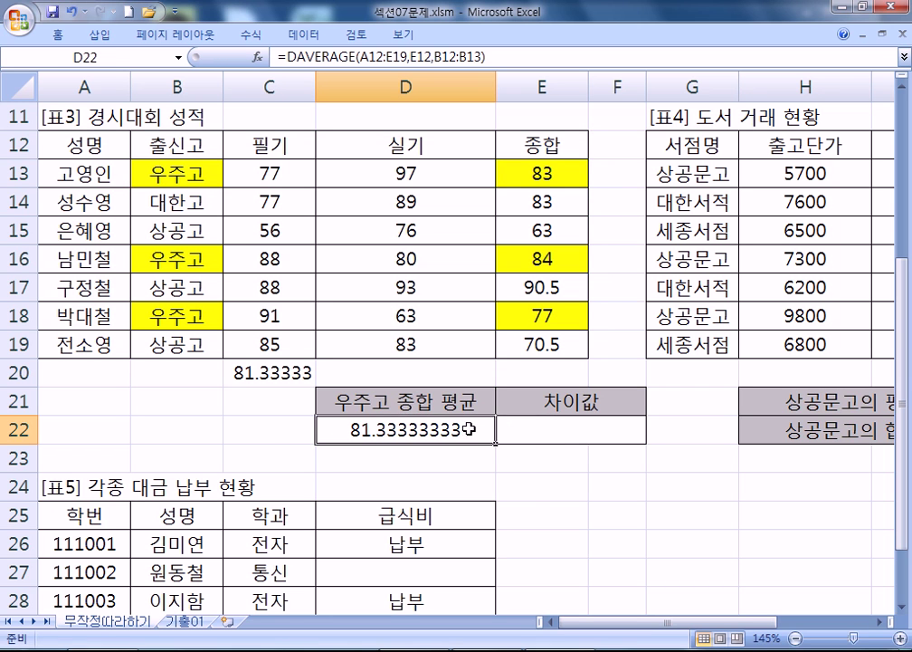
Wrap D22's DAVERAGE formula in ROUND with 1 decimal place
key(F2)
click(271, 431)
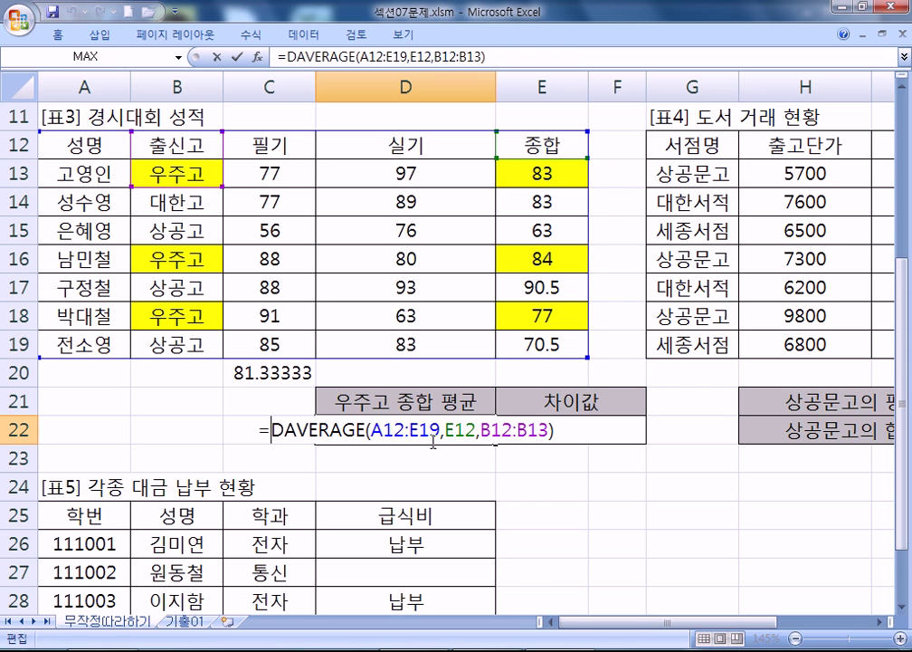
text(ROUND()
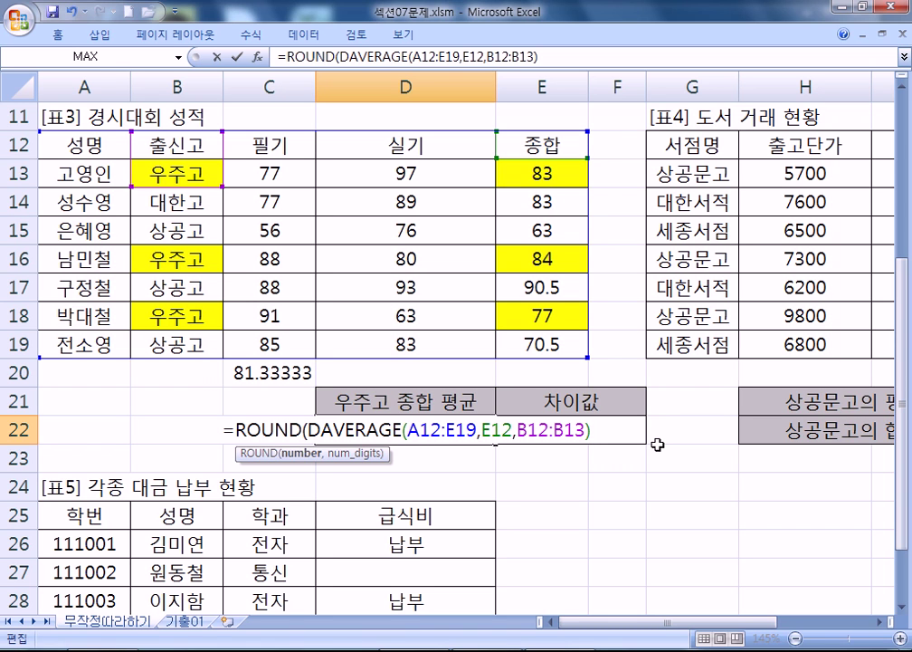
text(,1)
key(Return)
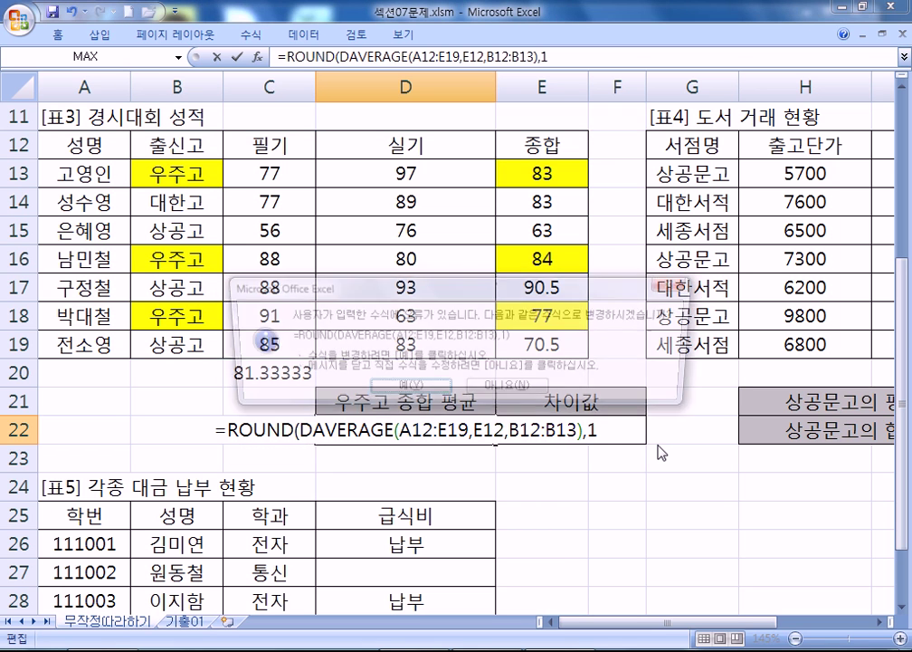
key(Return)
key(Up)
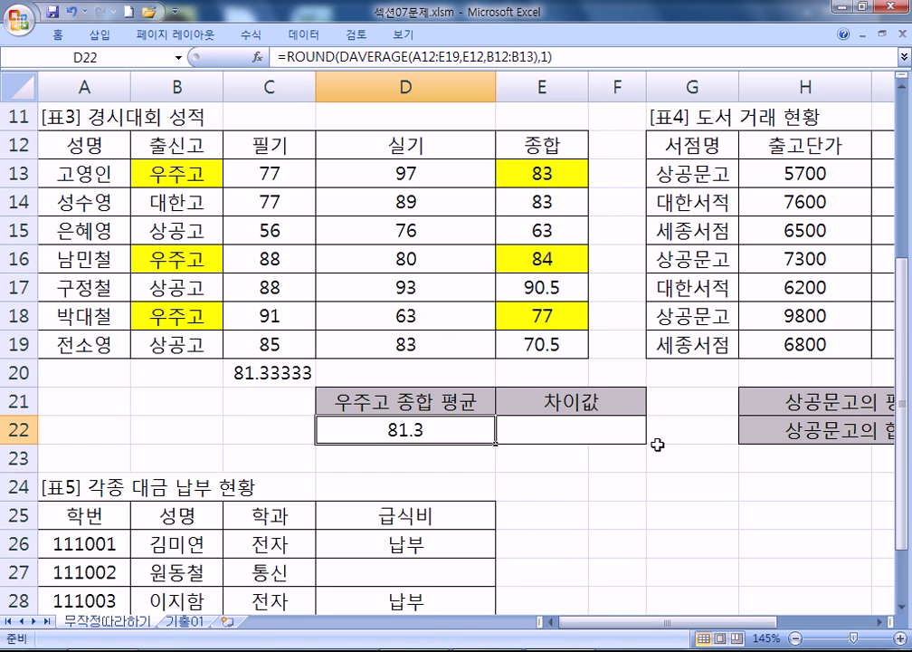
Try D12 and C12 as the DAVERAGE field in D22, and restore E12 as the field
key(F2)
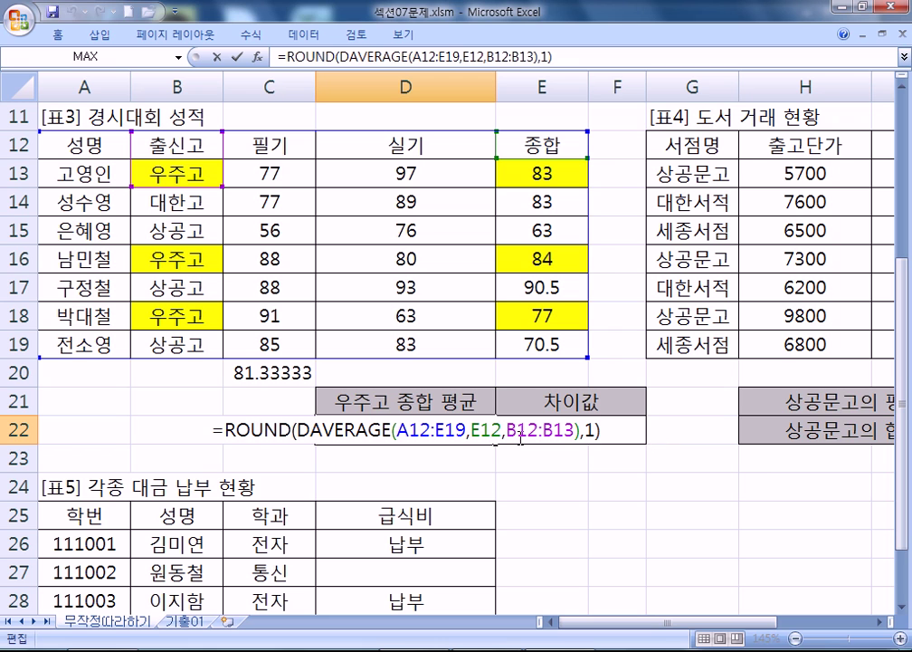
drag(469, 431, 500, 431)
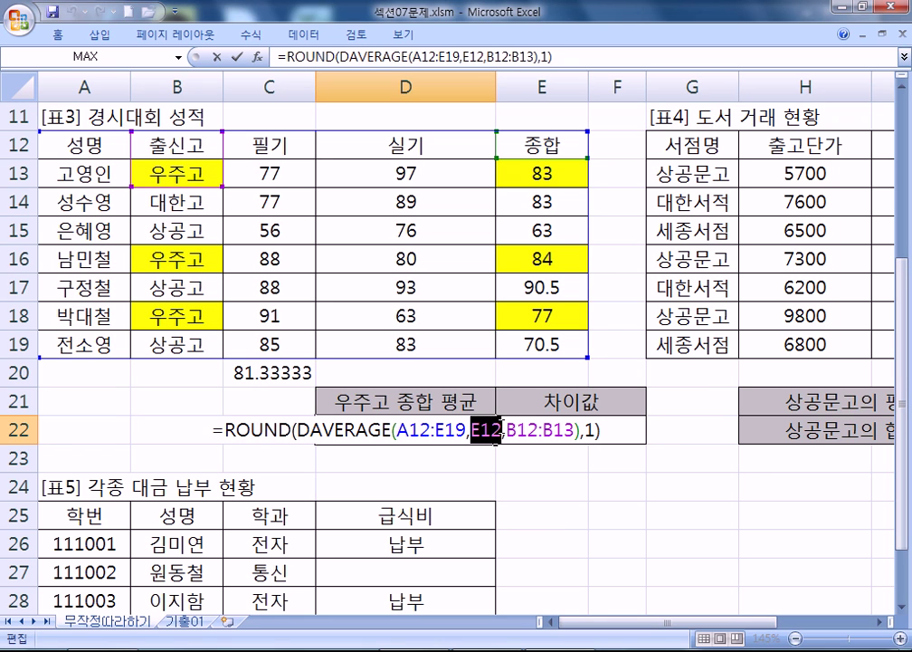
click(576, 145)
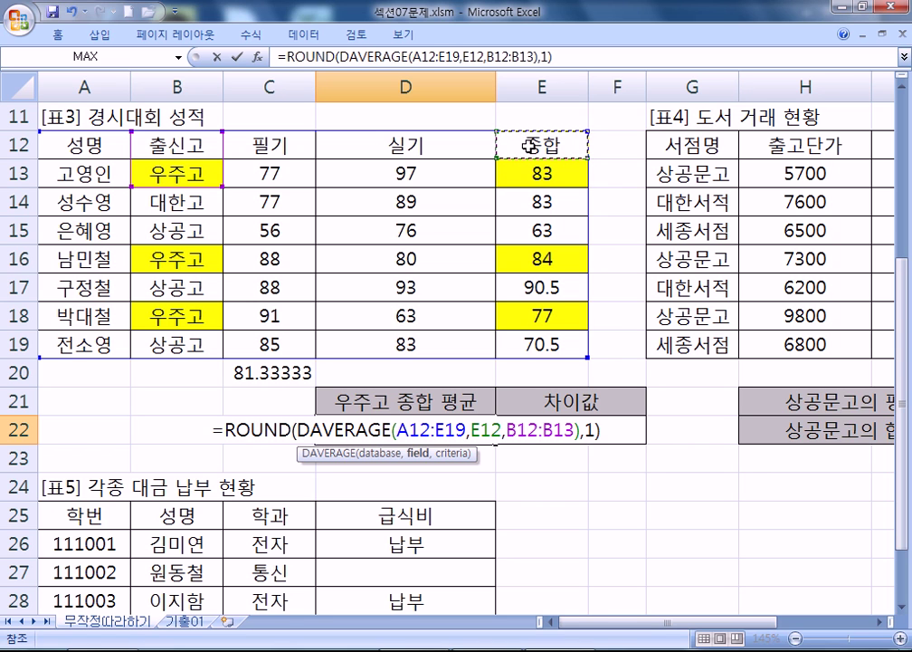
click(419, 149)
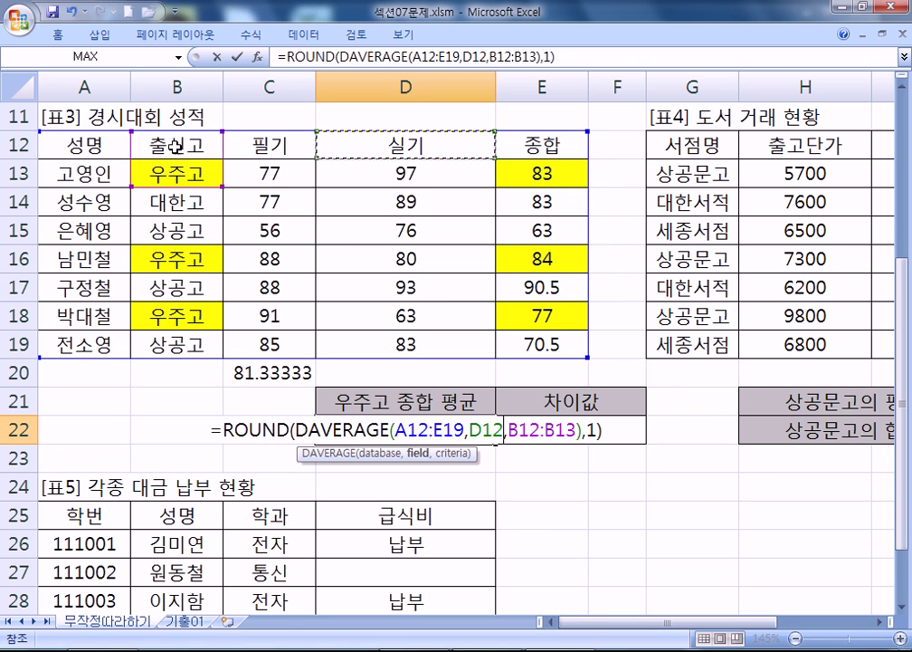
click(274, 145)
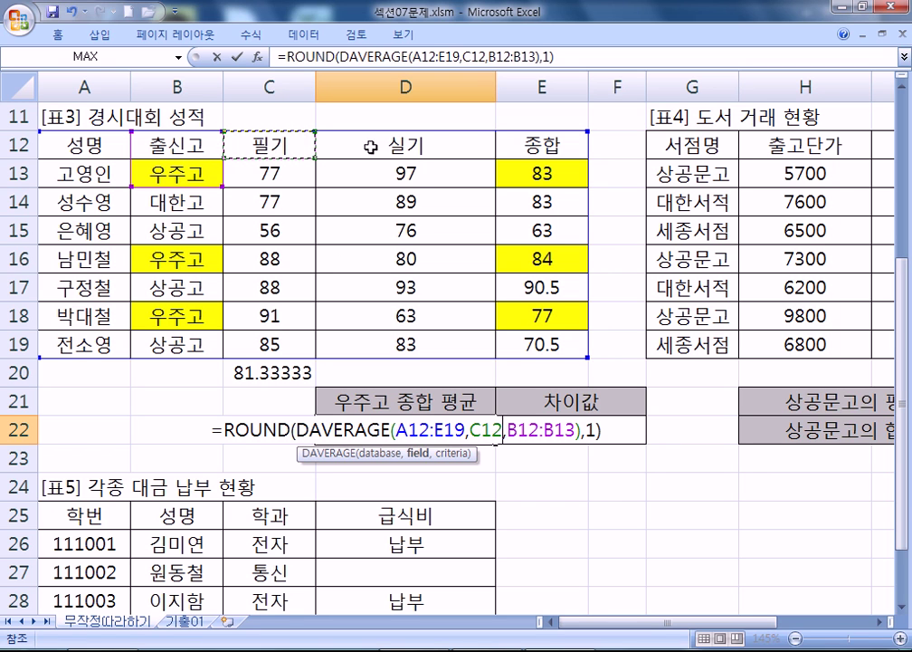
click(534, 143)
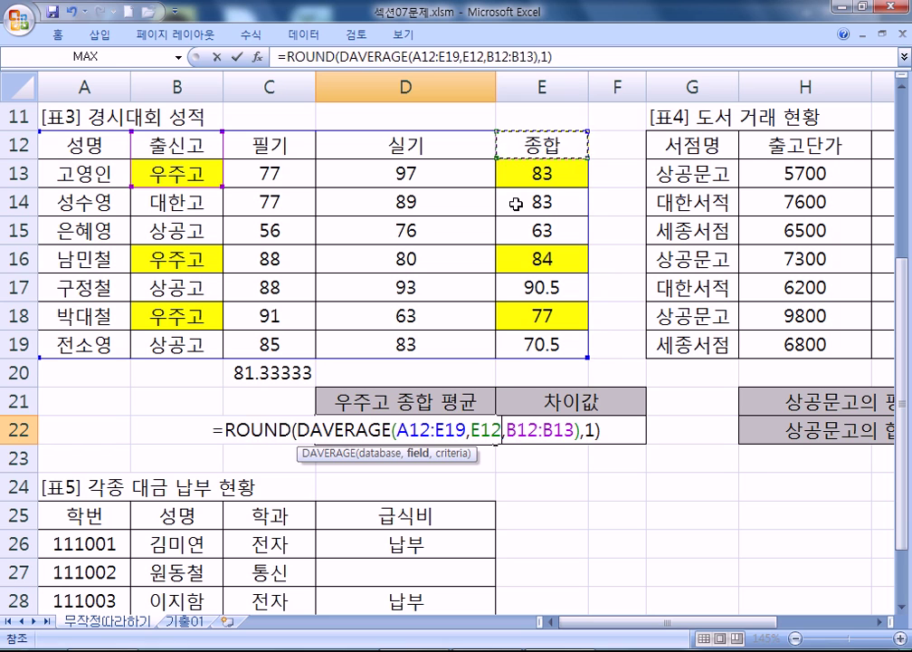
key(Return)
key(Up)
Examine the 출신고 header in B12 and the 상공고 entry in B15 as a possible criteria pair for a database function
key(Right)
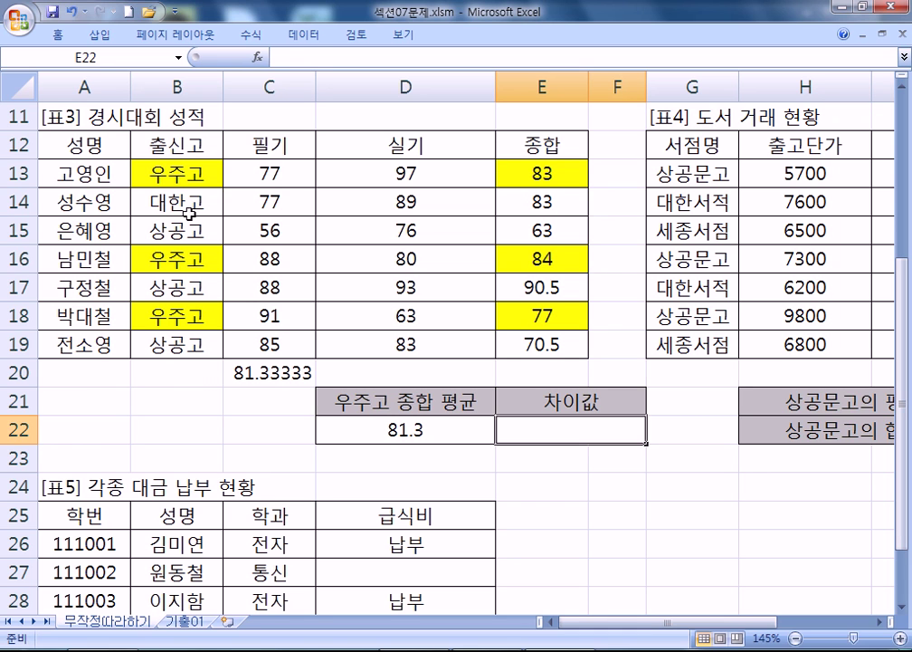
click(165, 140)
click(163, 230)
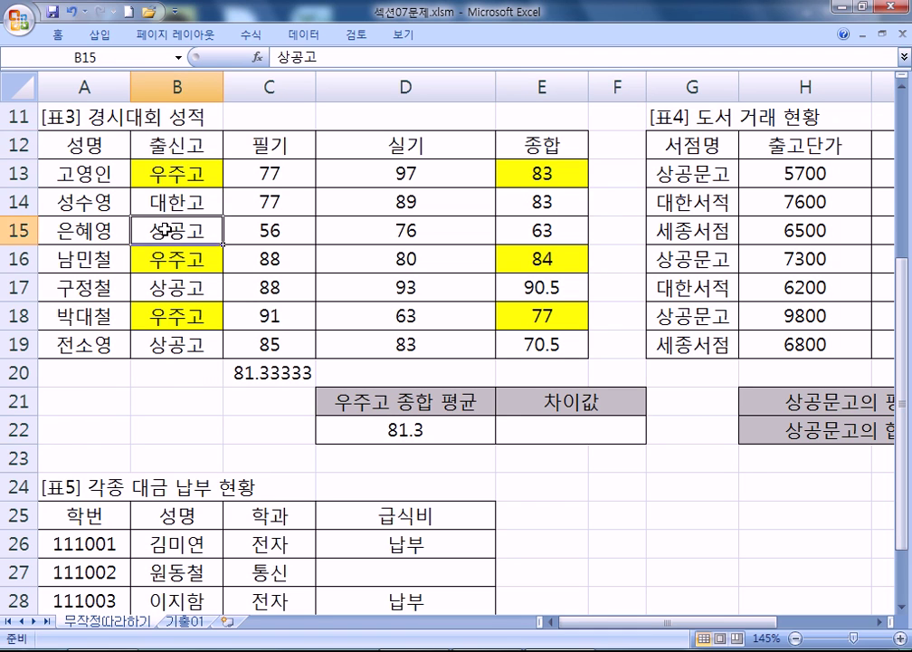
click(166, 143)
click(170, 230)
click(171, 145)
click(173, 231)
drag(179, 143, 181, 181)
click(176, 230)
click(179, 147)
click(178, 229)
click(159, 392)
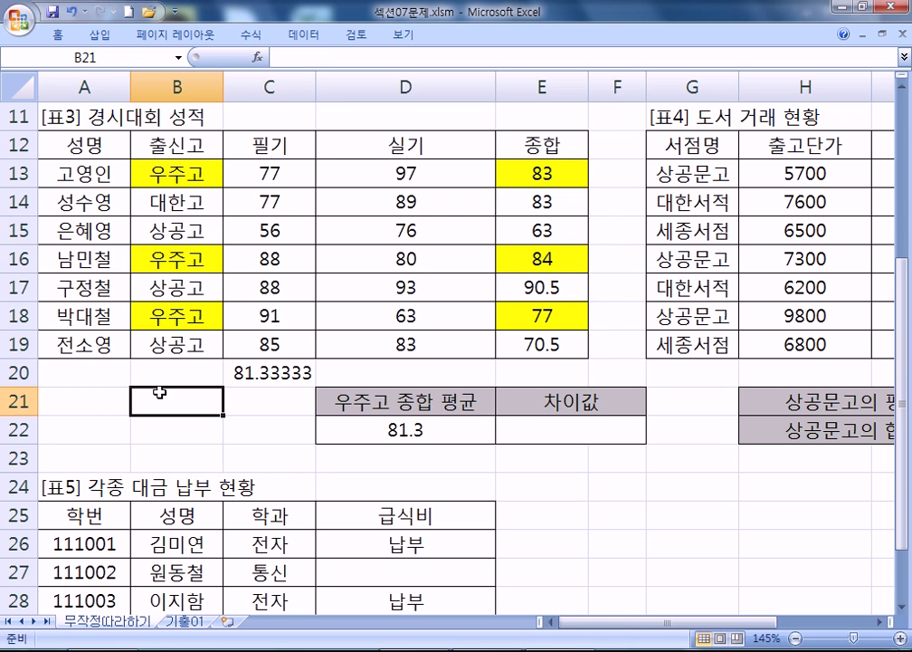
Enter the criteria heading 출신고 in B21 and the value 상공고 in B22
drag(159, 392, 240, 452)
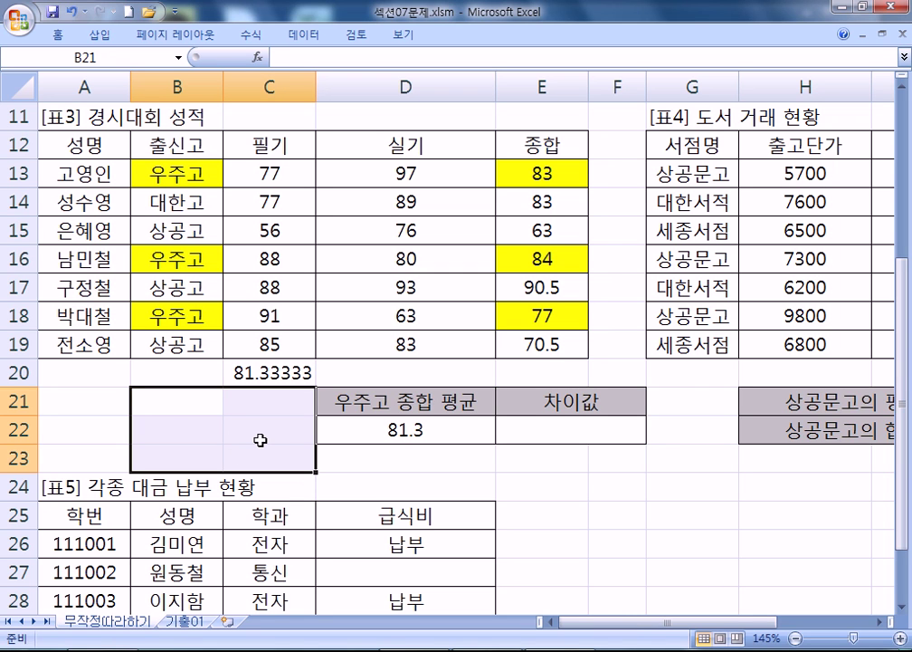
text(CNFT)
key(Escape)
text(ㅊ투)
key(Escape)
text(출시ㅏ=)
key(BackSpace)
key(BackSpace)
text(ㄴ)
key(Return)
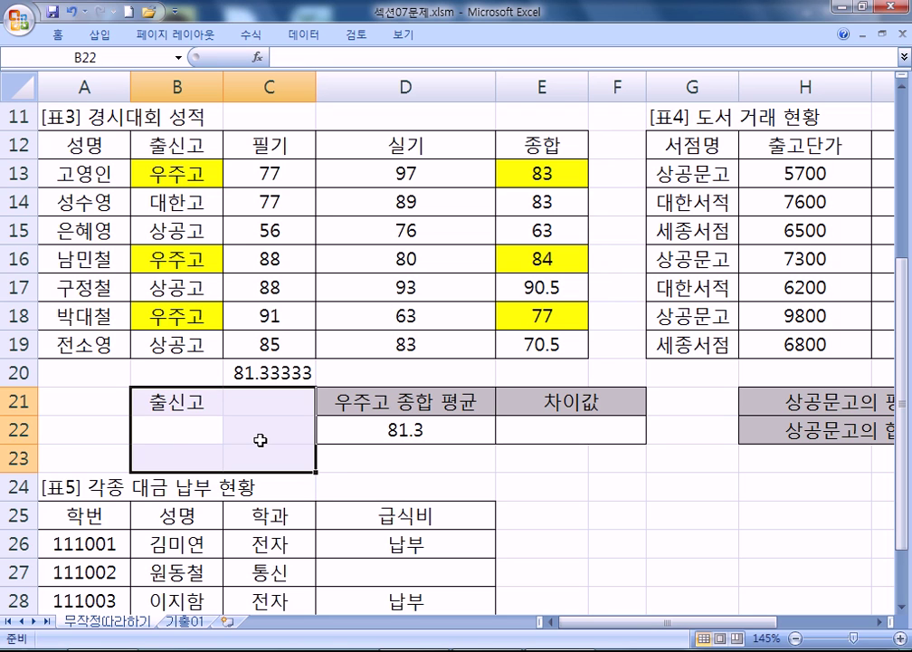
text(상)
key(Return)
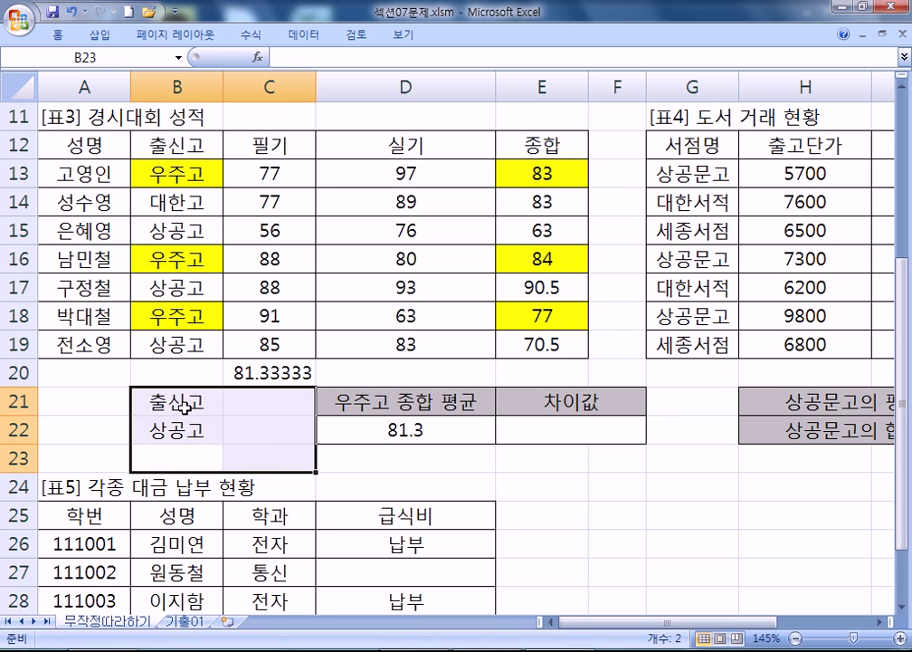
Copy the 출신고 header in B12 and the 상공고 entry in B15 into B21:B22 as the criteria range
click(155, 135)
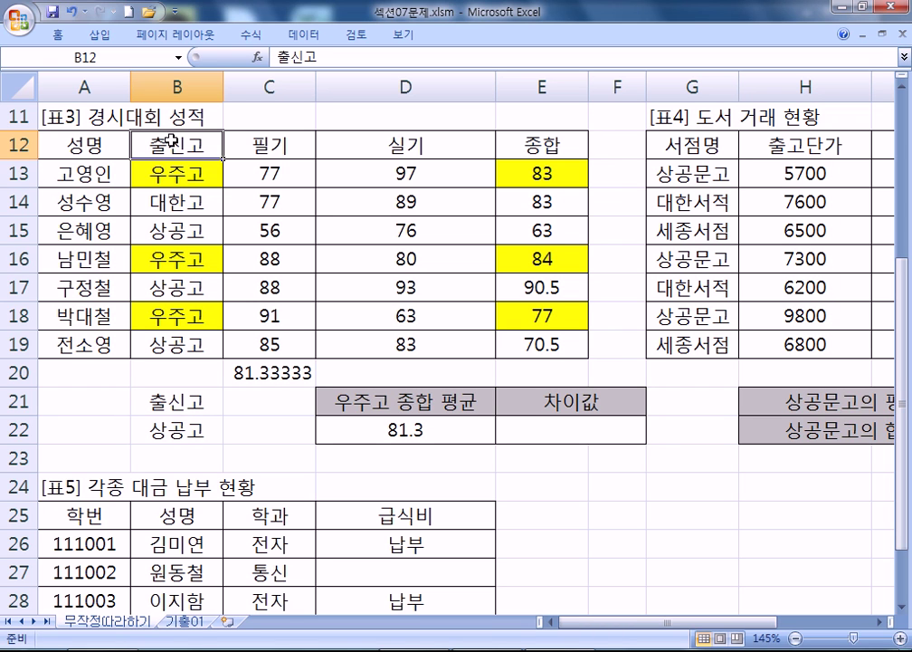
ctrl+click(177, 235)
key(ctrl+c)
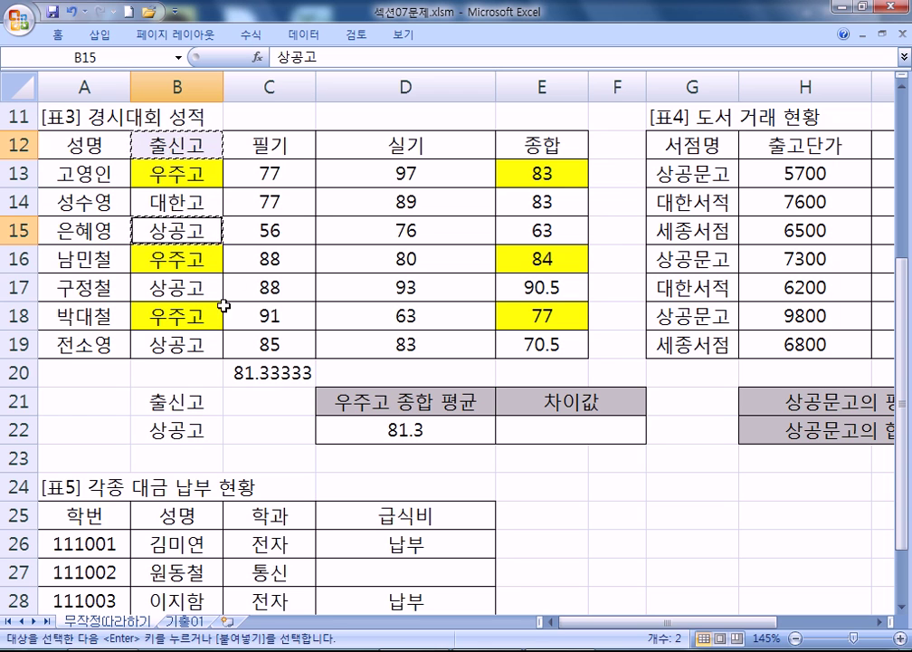
click(201, 407)
drag(201, 407, 211, 445)
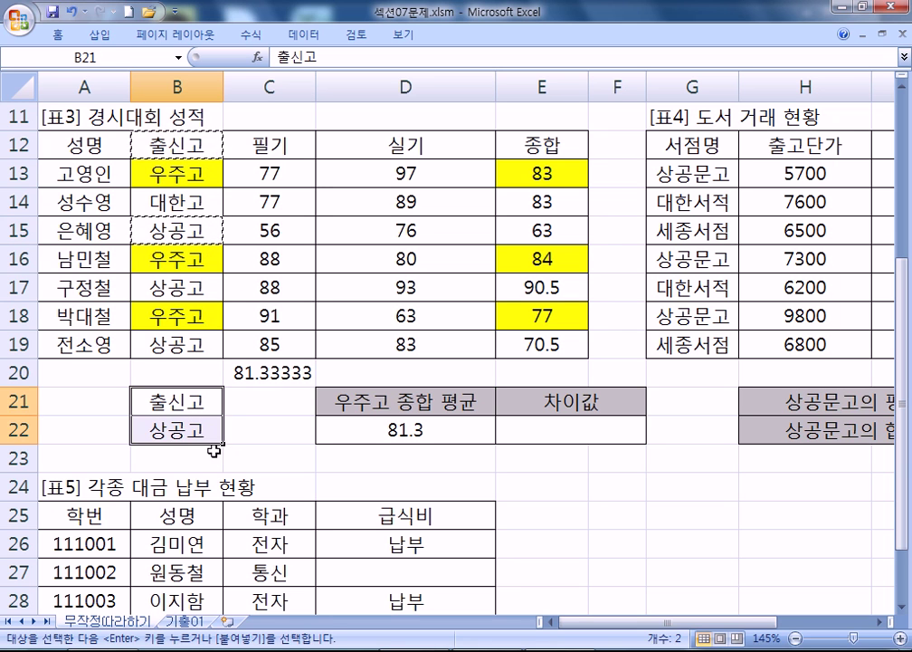
click(259, 434)
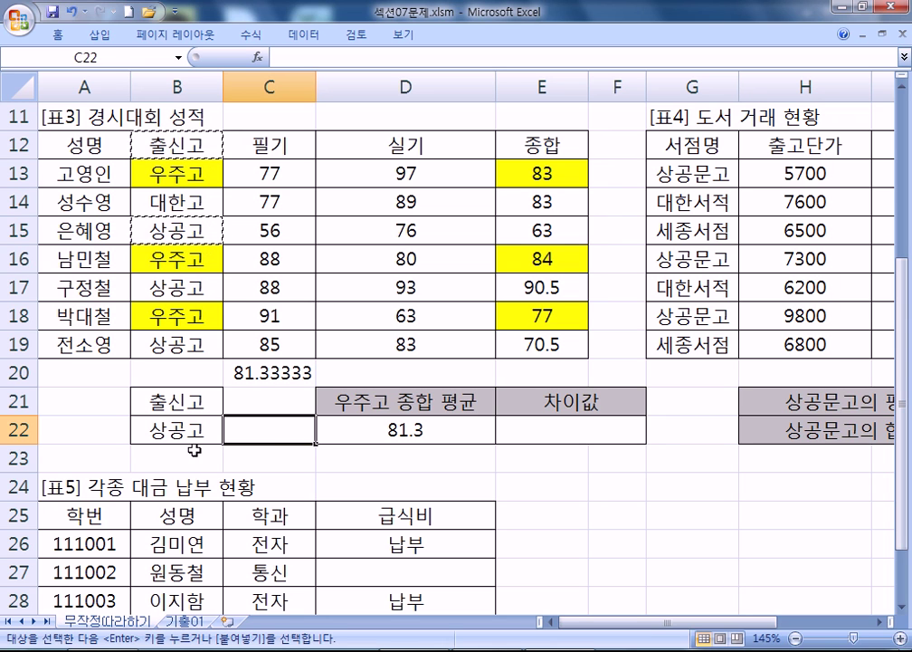
Start a DMAX formula in E22 with database A12:E19, field C12 and criteria B21:B22
click(532, 435)
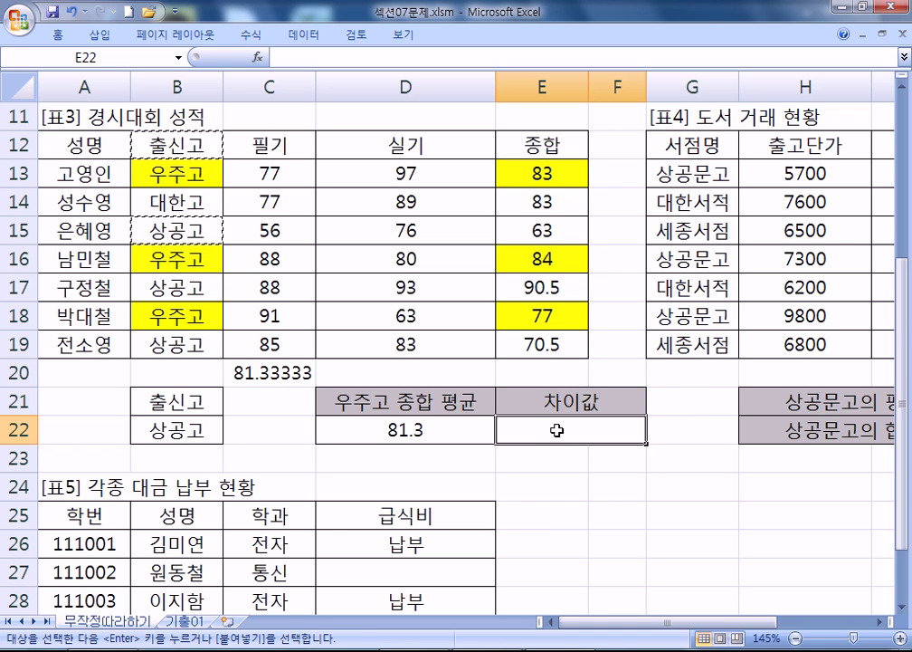
text(=)
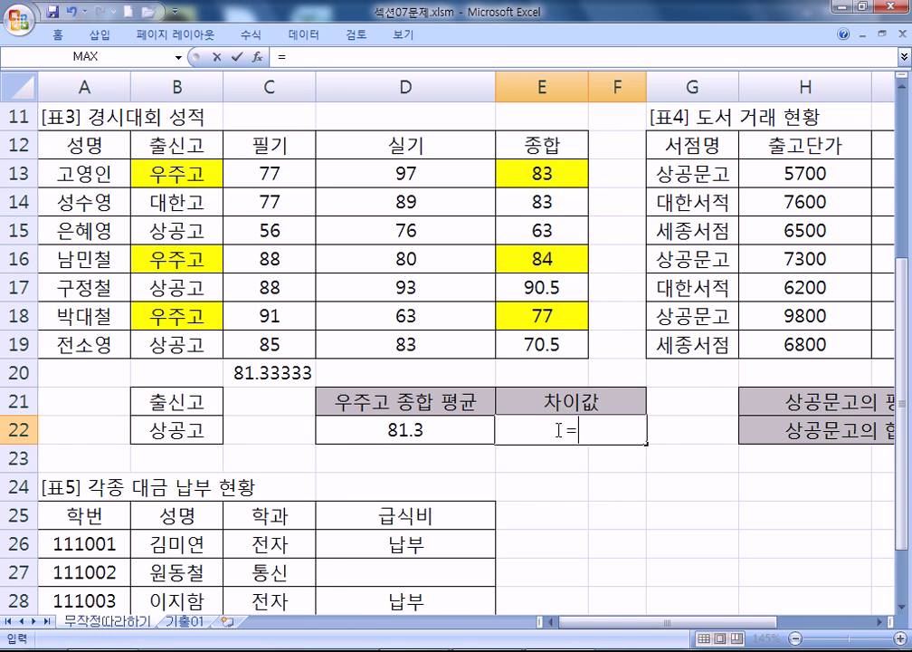
text(ㅇ)
key(BackSpace)
text(DMA)
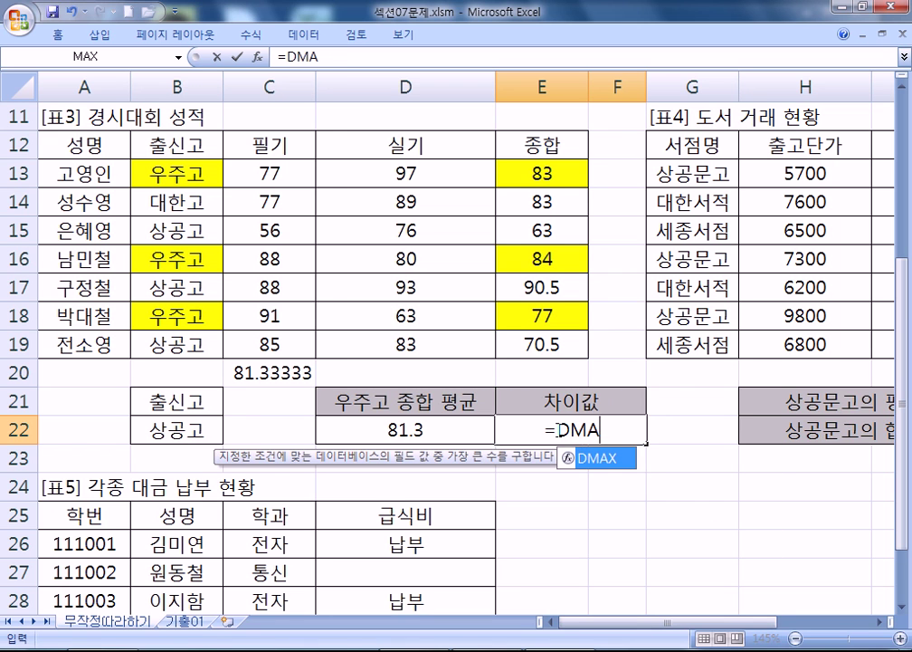
text(X()
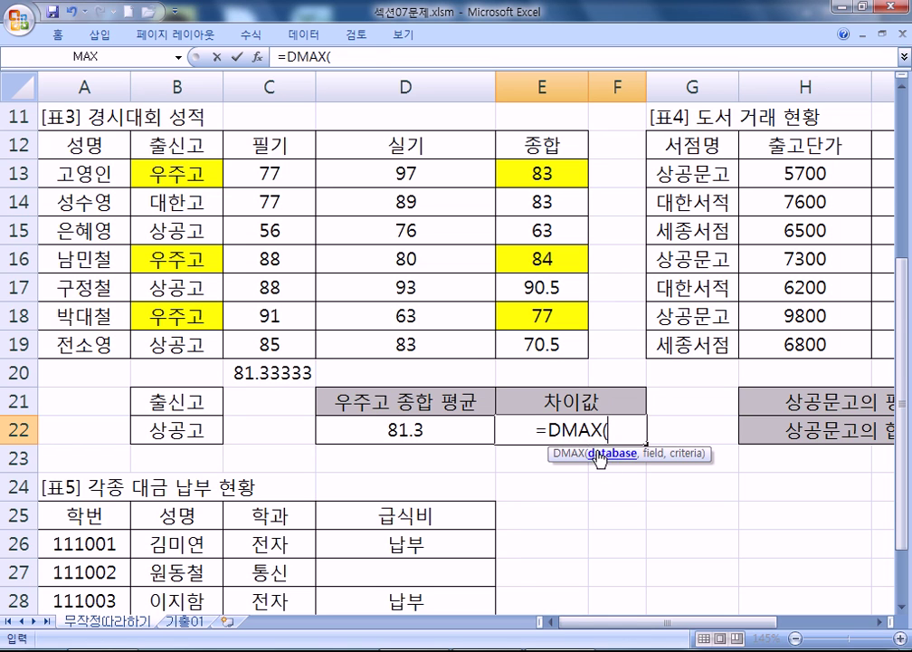
drag(85, 141, 546, 341)
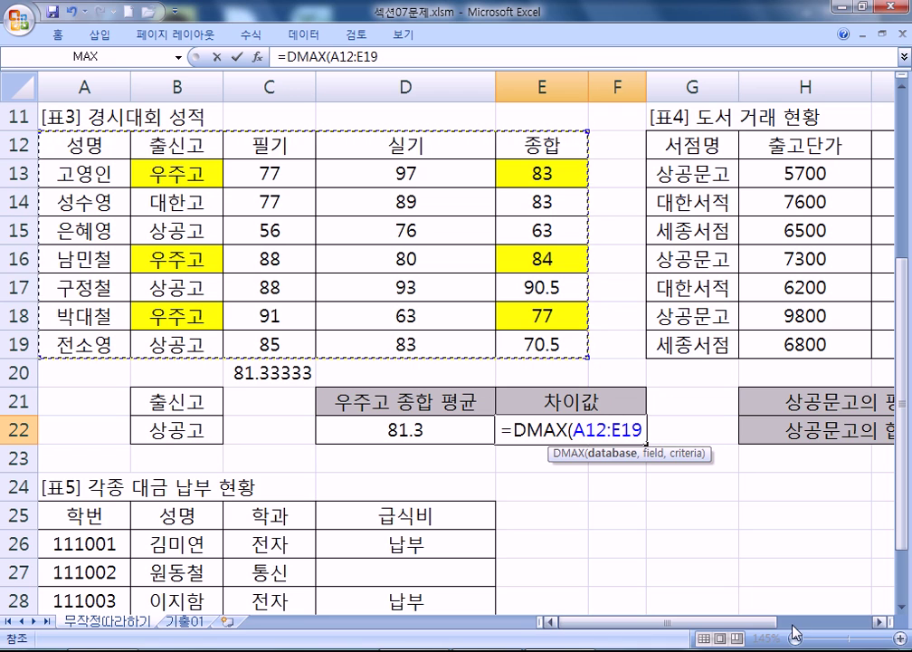
text(,)
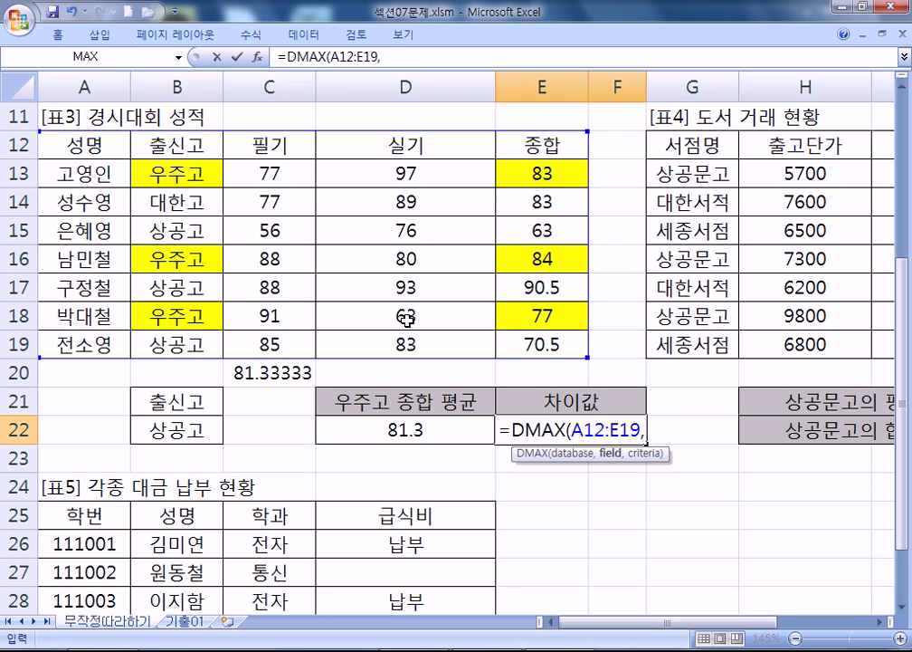
click(261, 145)
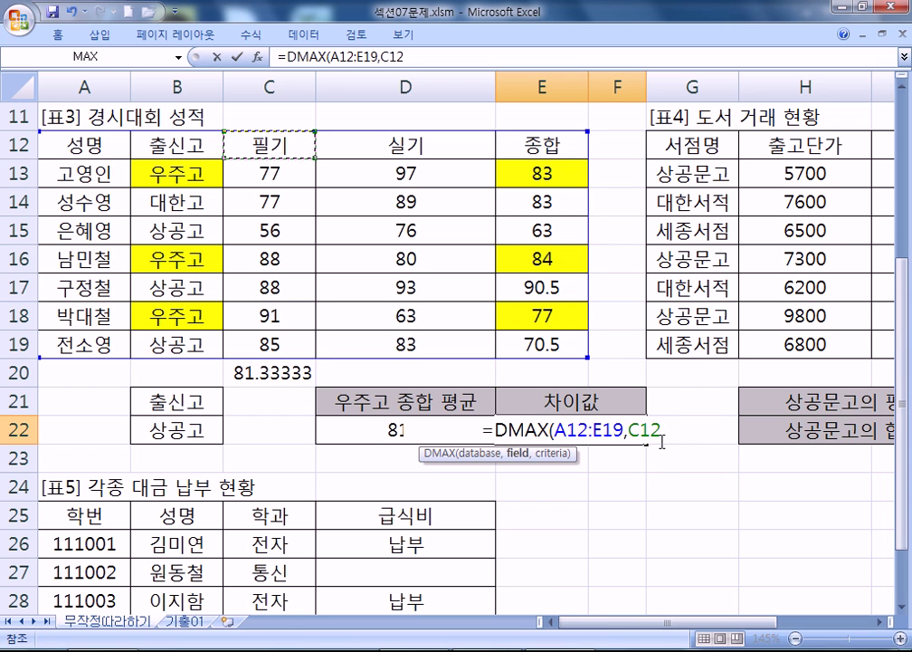
text(,)
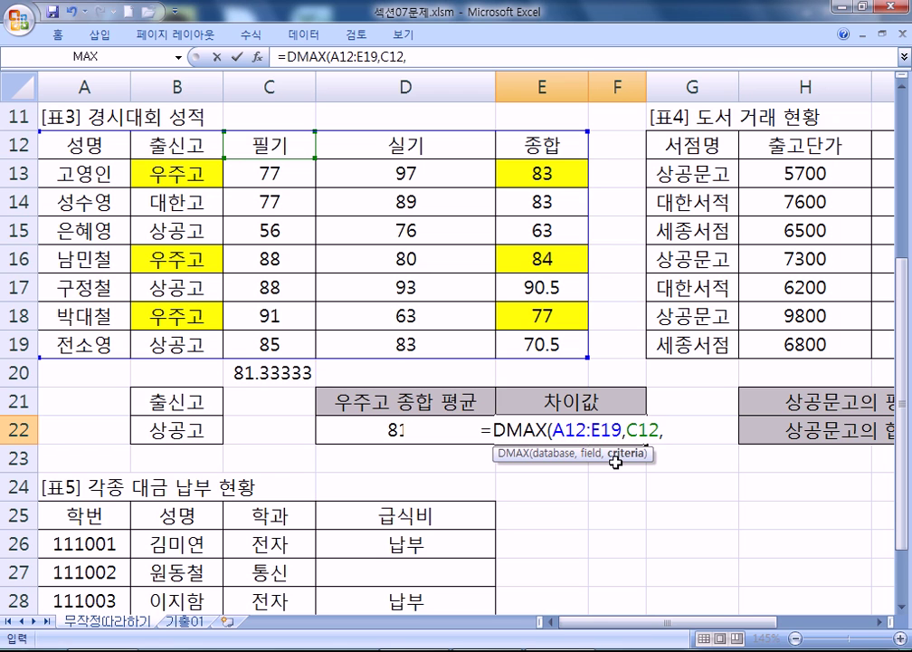
drag(168, 400, 167, 435)
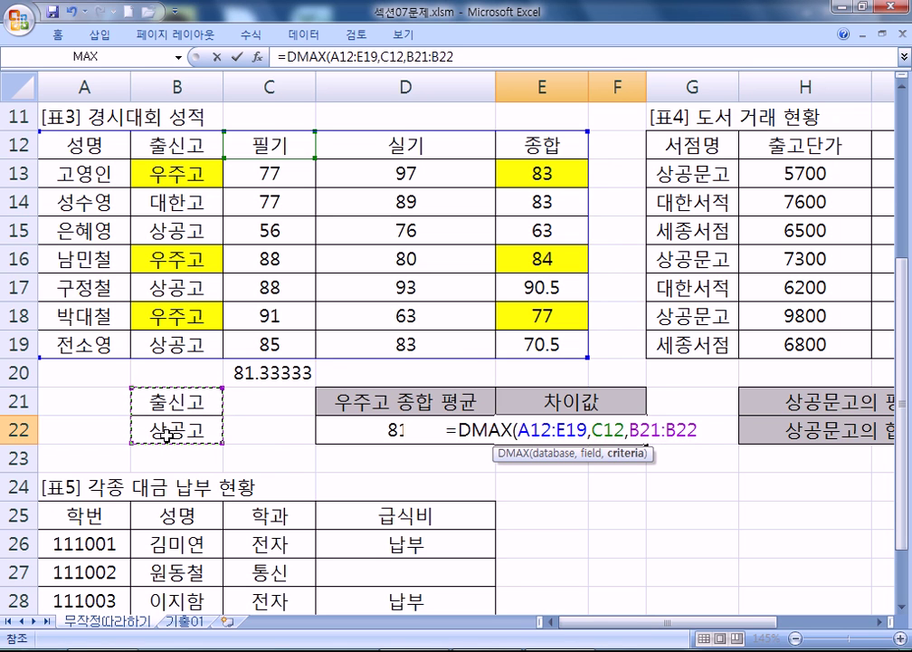
Try B12:B13 and the separate cells B12 and B15 as the DMAX criteria
scroll(282, 427, down, 1)
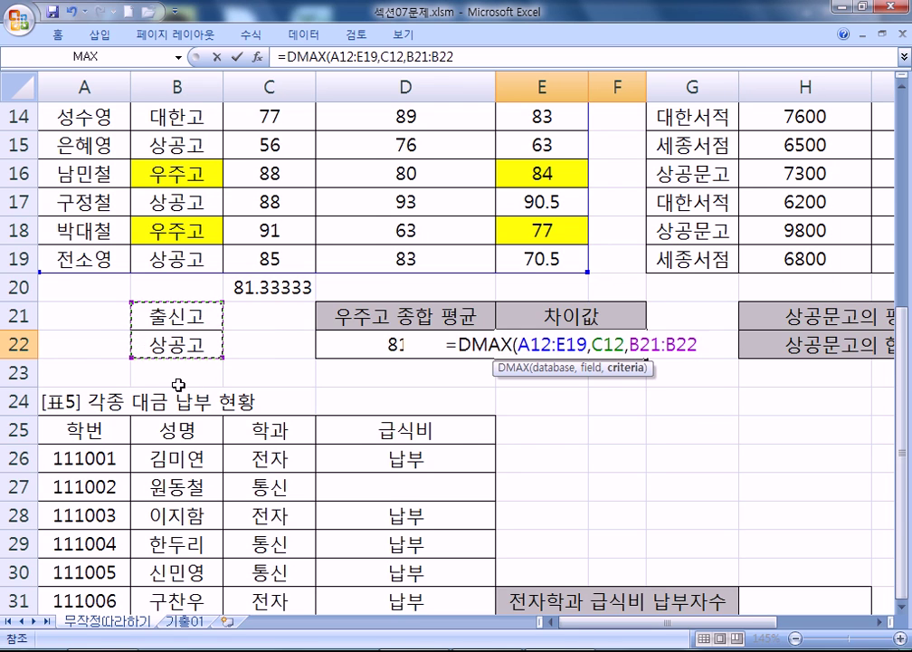
scroll(178, 385, up, 1)
drag(187, 142, 177, 174)
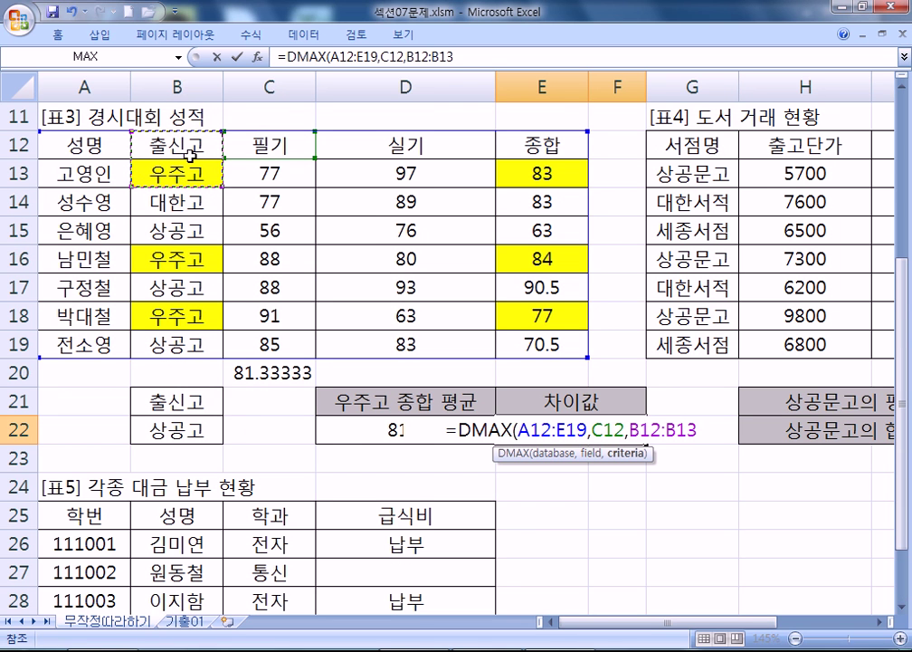
click(154, 144)
click(158, 226)
click(163, 147)
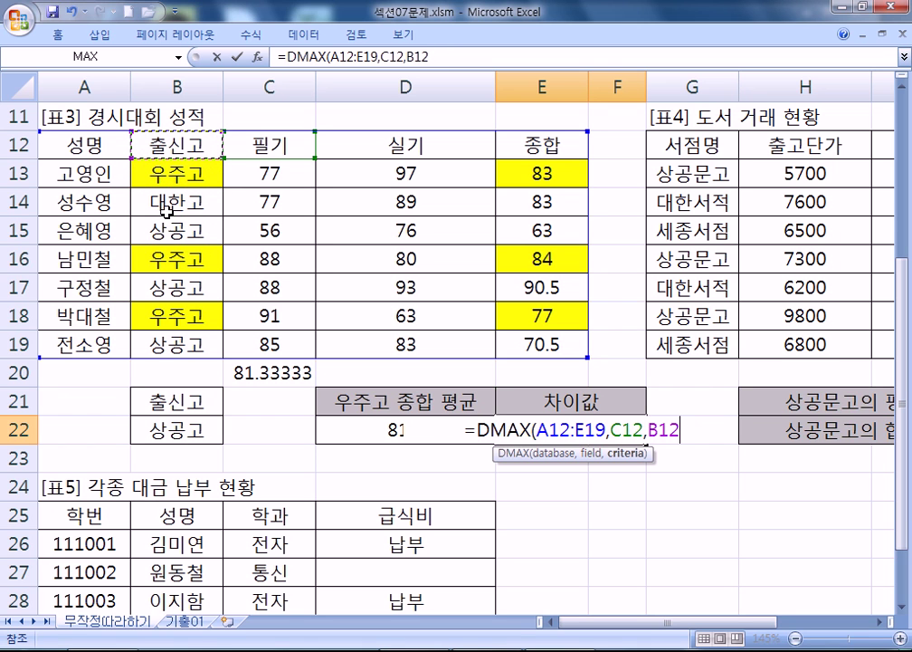
Set the DMAX criteria to B21:B22 and complete the formula in E22
click(177, 402)
drag(178, 402, 188, 421)
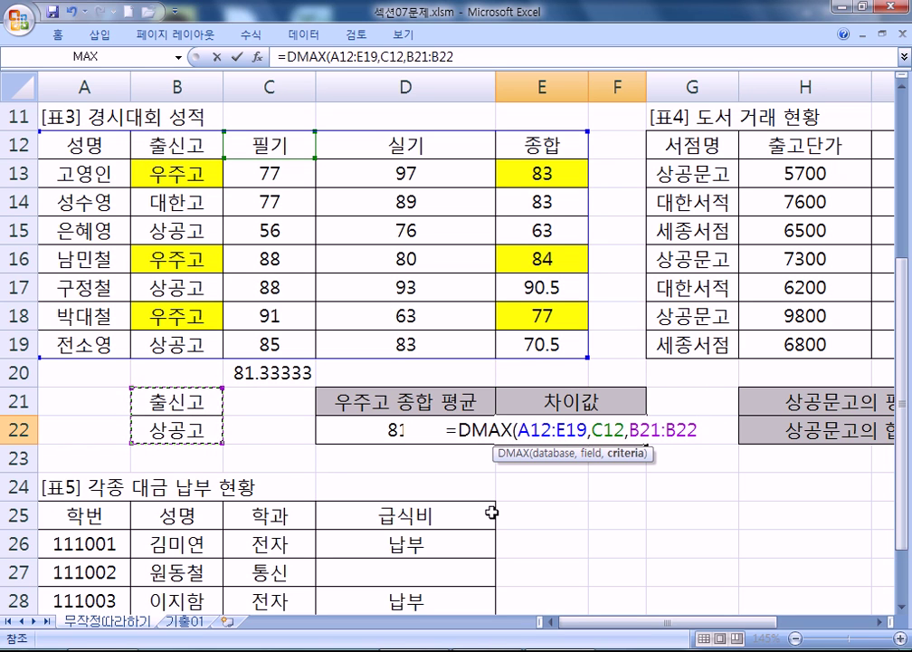
text())
key(Return)
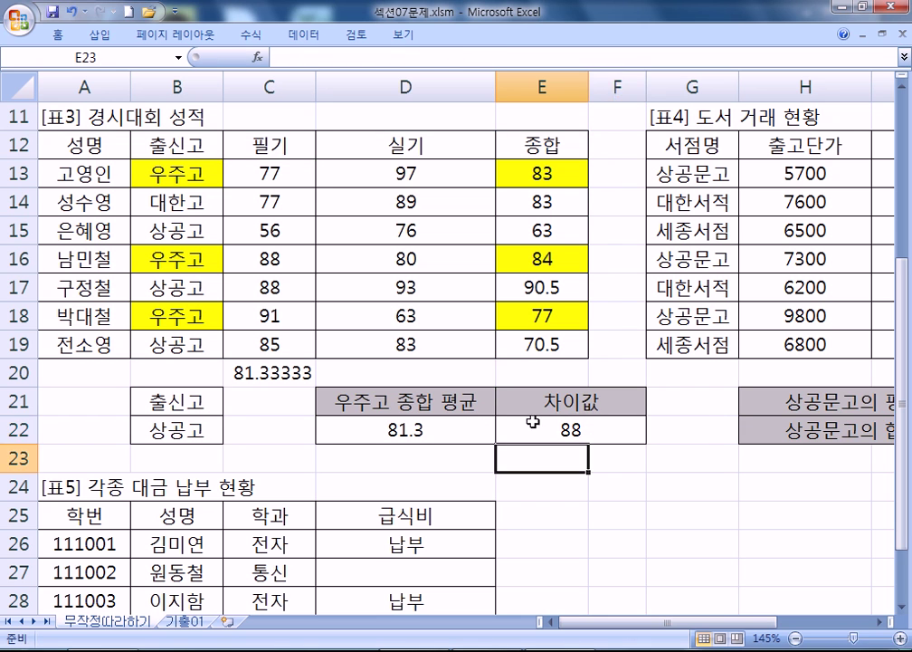
Copy E22's DMAX formula into the 2.txt file in Notepad, below the database function list
key(Up)
drag(489, 55, 222, 54)
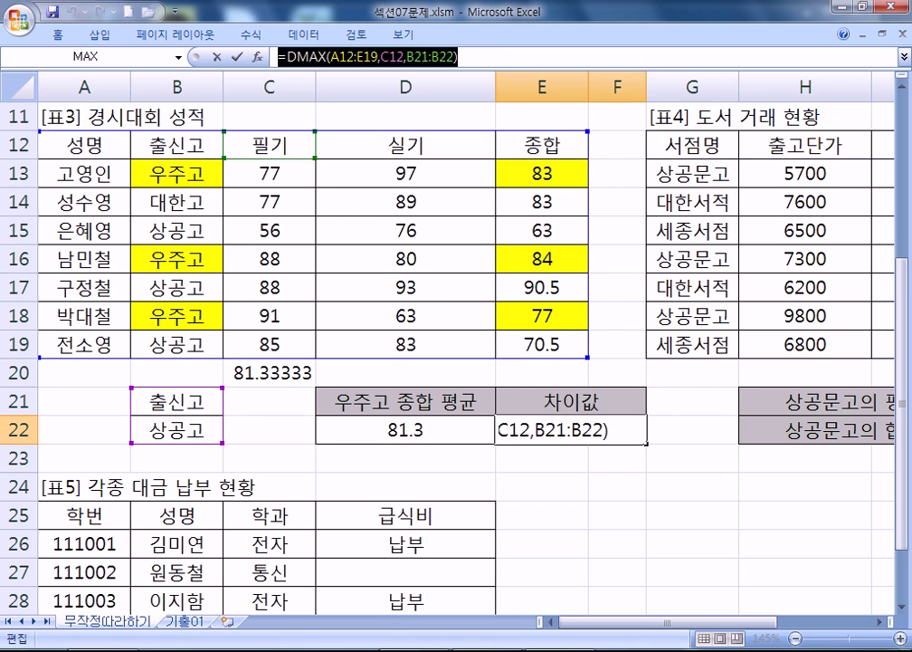
key(alt+Tab)
key(Return)
key(Return)
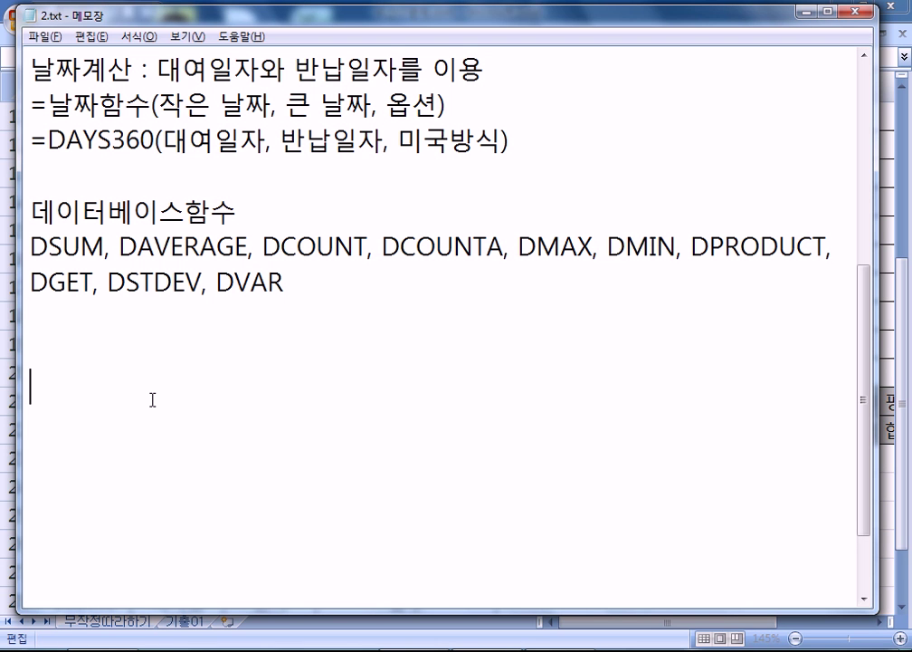
key(BackSpace)
key(ctrl+v)
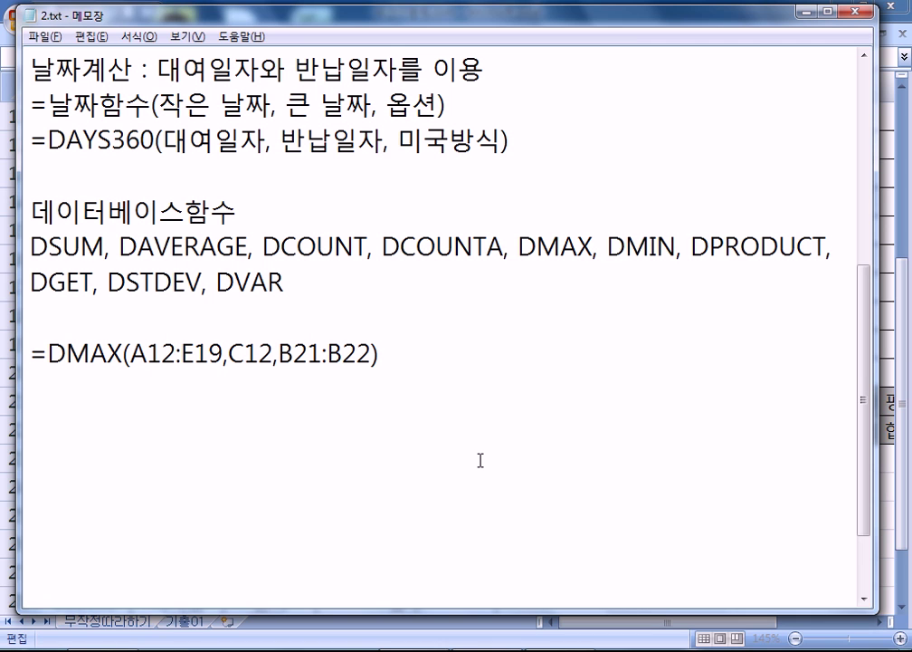
Add a second copy of the formula on the next line and change its function to DMIN
key(Return)
key(ctrl+v)
key(Home)
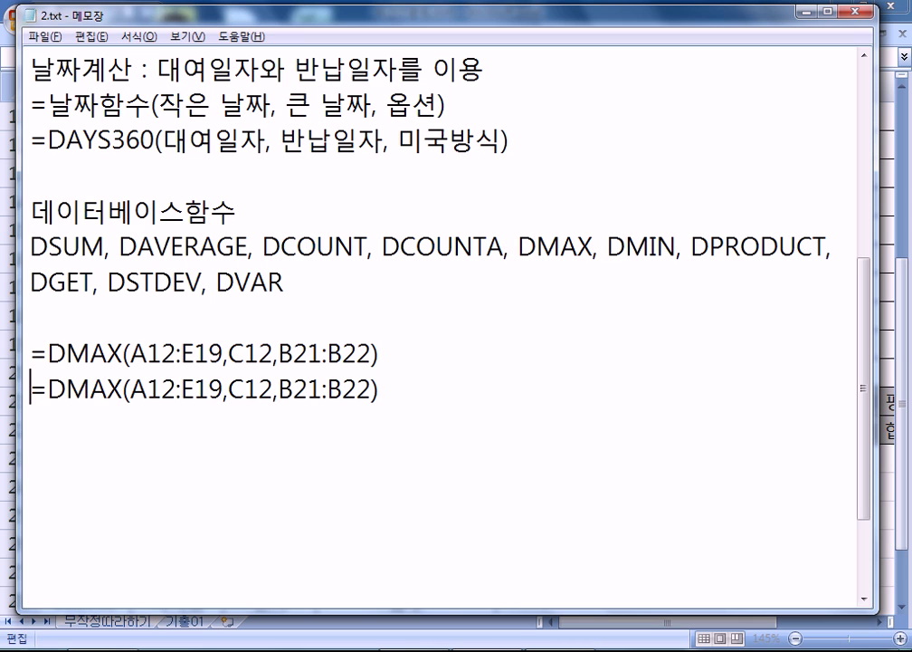
click(91, 389)
text(I)
key(Delete)
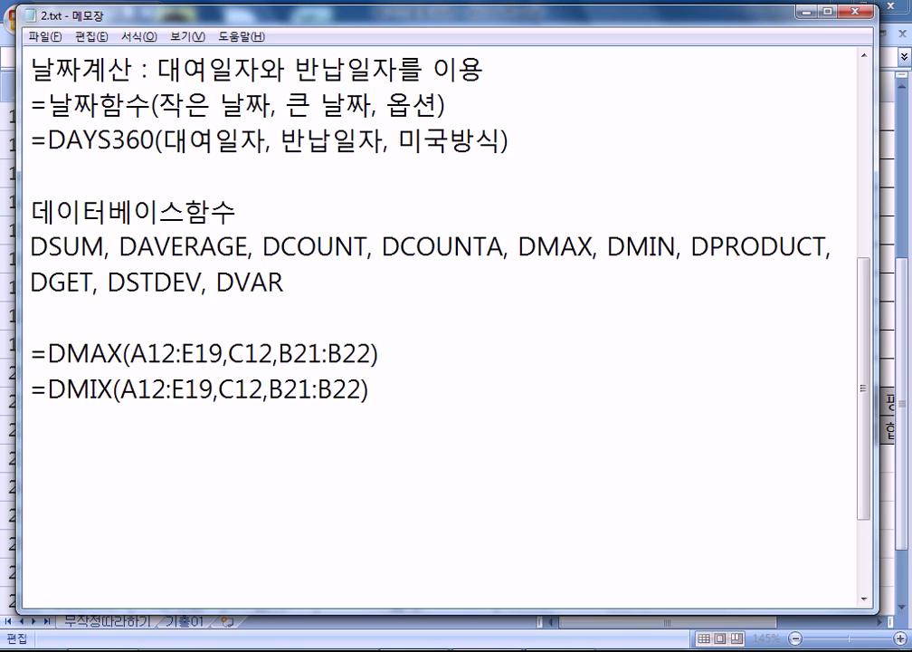
text(N)
key(Delete)
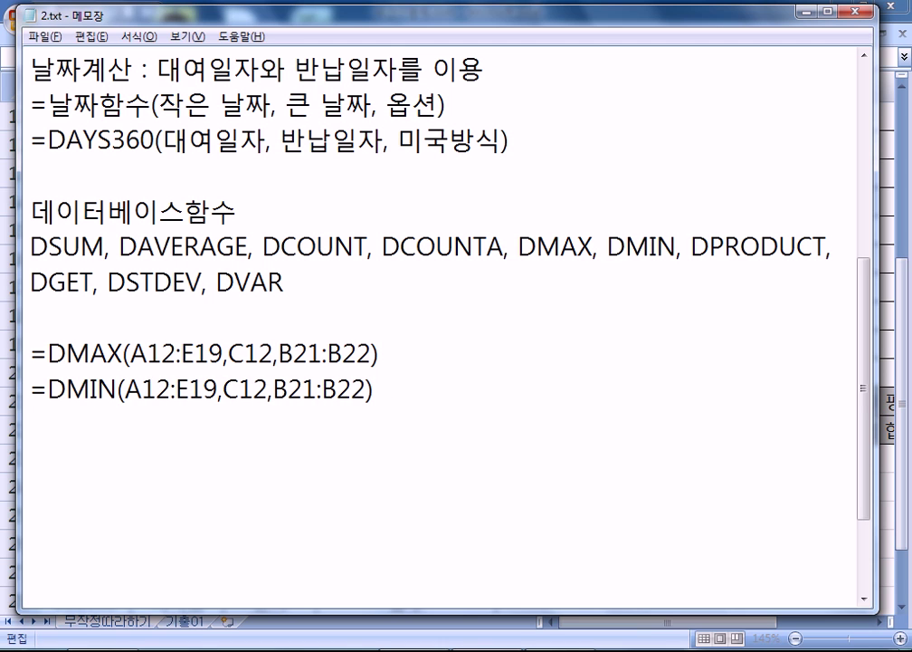
Join both lines into =DMAX(A12:E19,C12,B21:B22)-DMIN(A12:E19,C12,B21:B22) and select the whole formula
key(Delete)
text(-)
key(Delete)
key(Home)
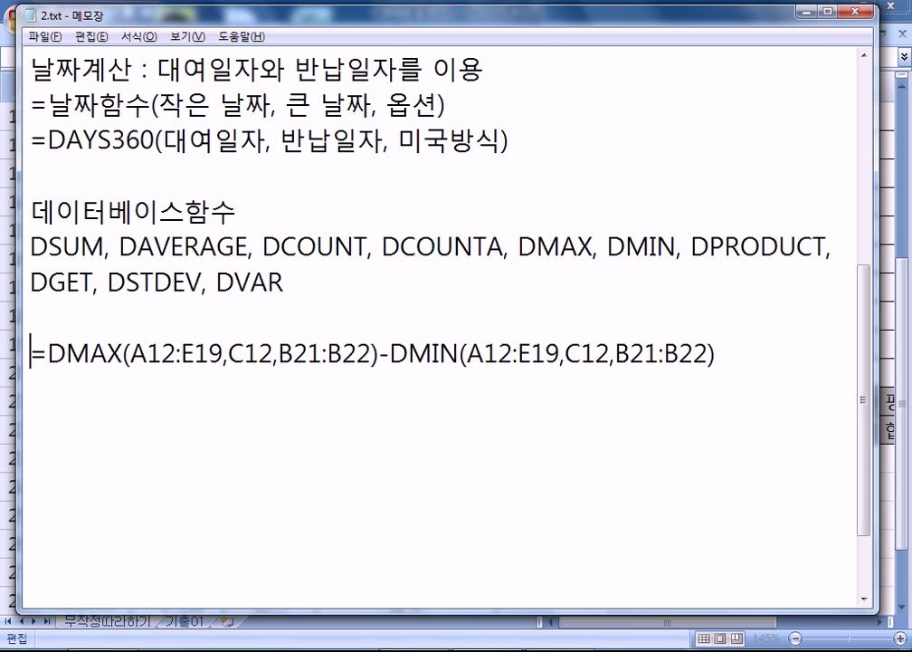
key(shift+End)
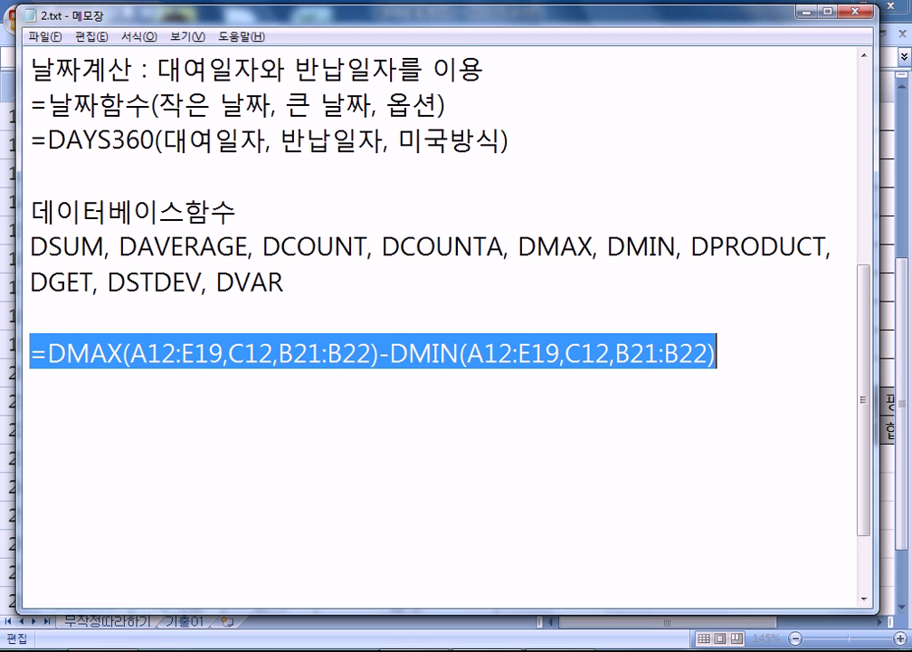
Paste =DMAX(A12:E19,C12,B21:B22) on a new line below the DMAX-DMIN formula in the notes and change its function to DSUM
click(301, 429)
key(ctrl+v)
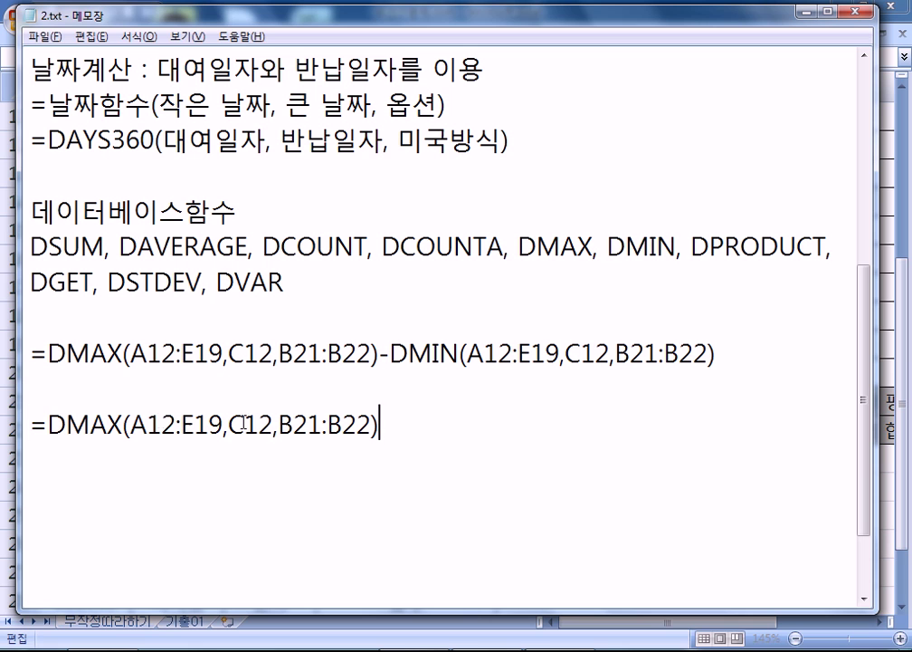
drag(71, 424, 121, 423)
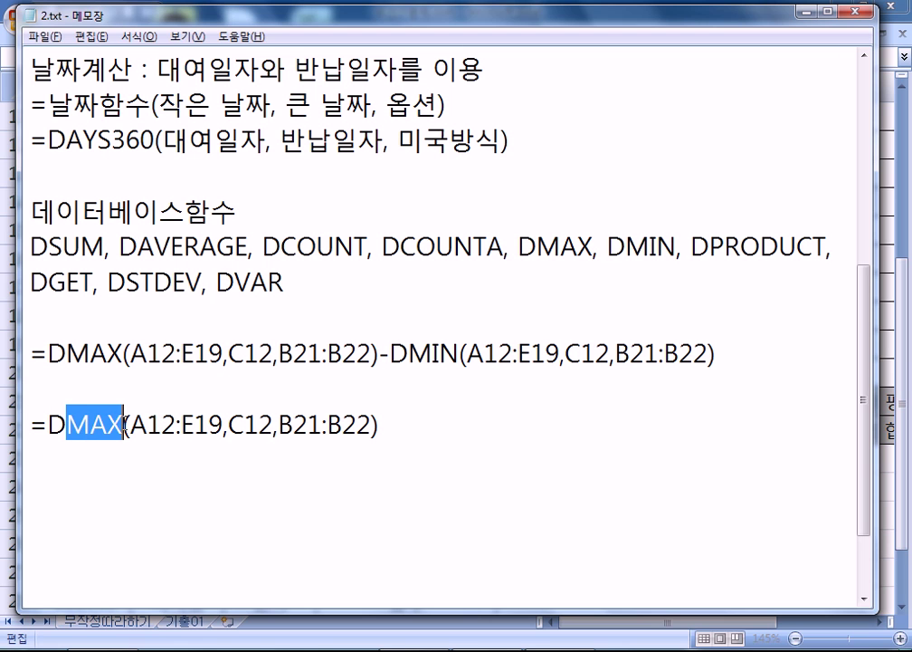
text(SUM)
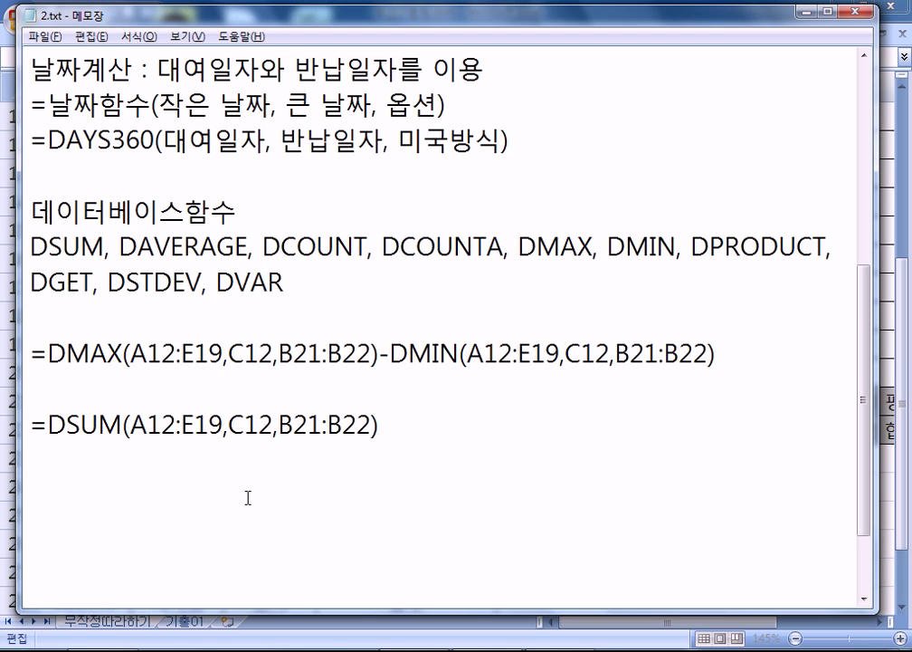
key(alt+Tab)
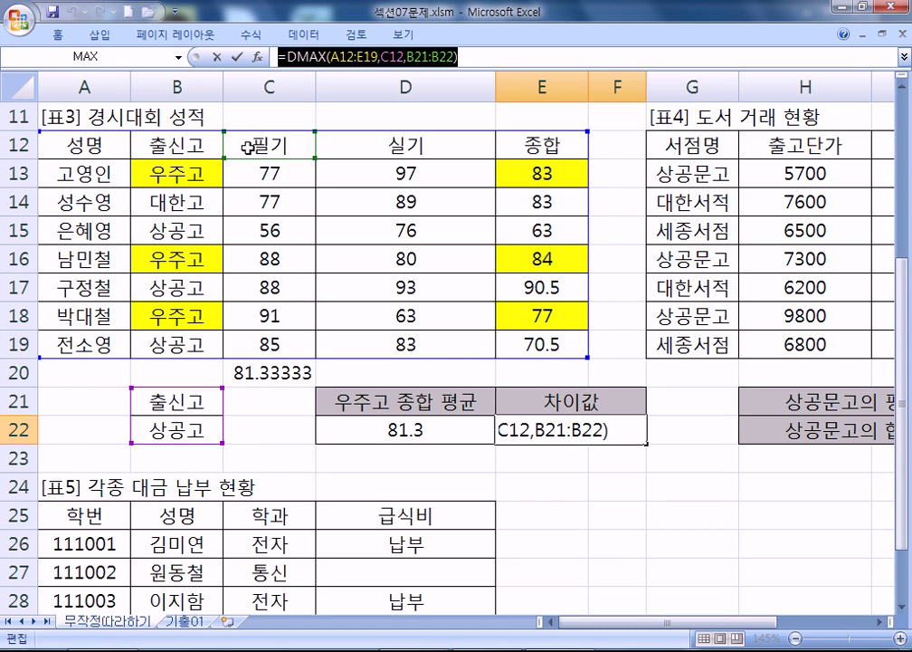
key(alt+Tab)
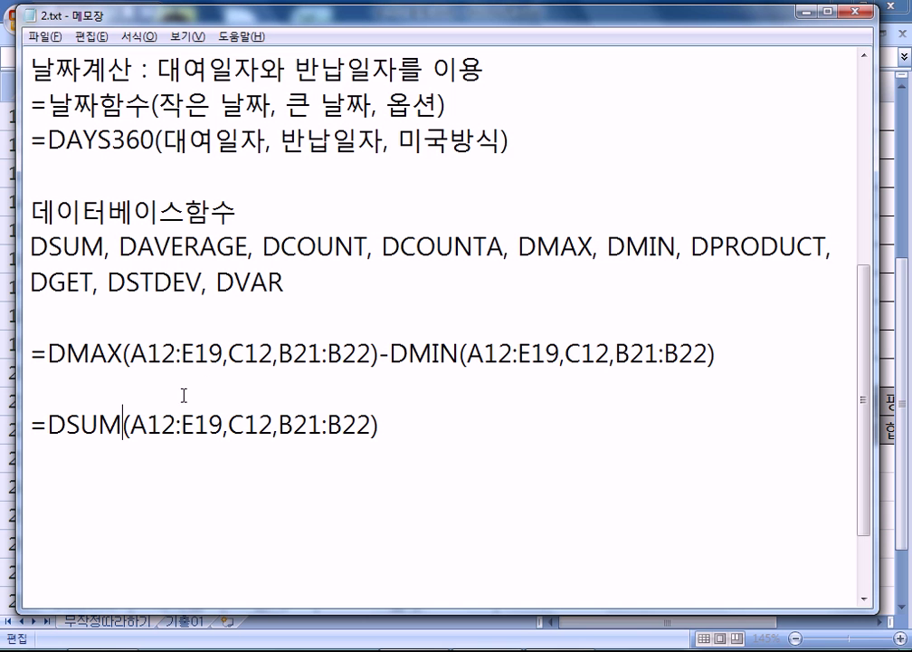
Change the function name in the last formula of the notes to DAVERAGE, keeping the arguments, and check the worksheet
drag(67, 424, 120, 424)
text(AVERAGE)
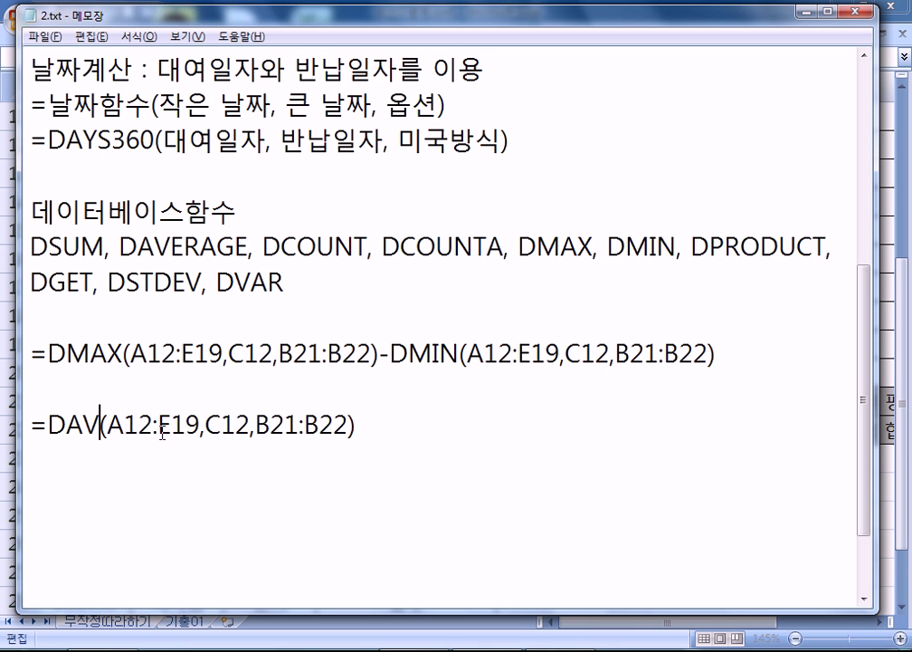
key(alt+Tab)
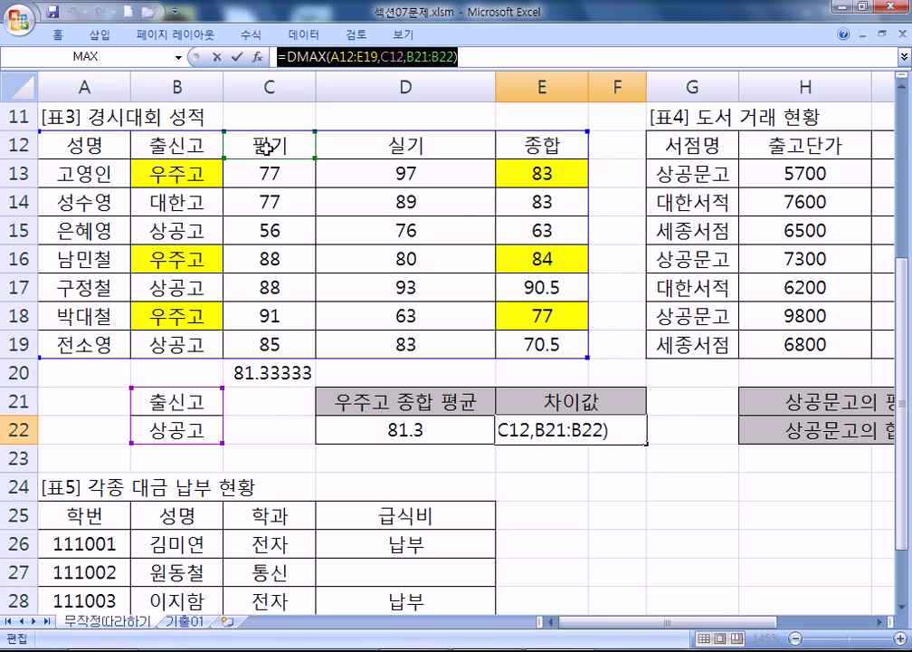
key(alt+Tab)
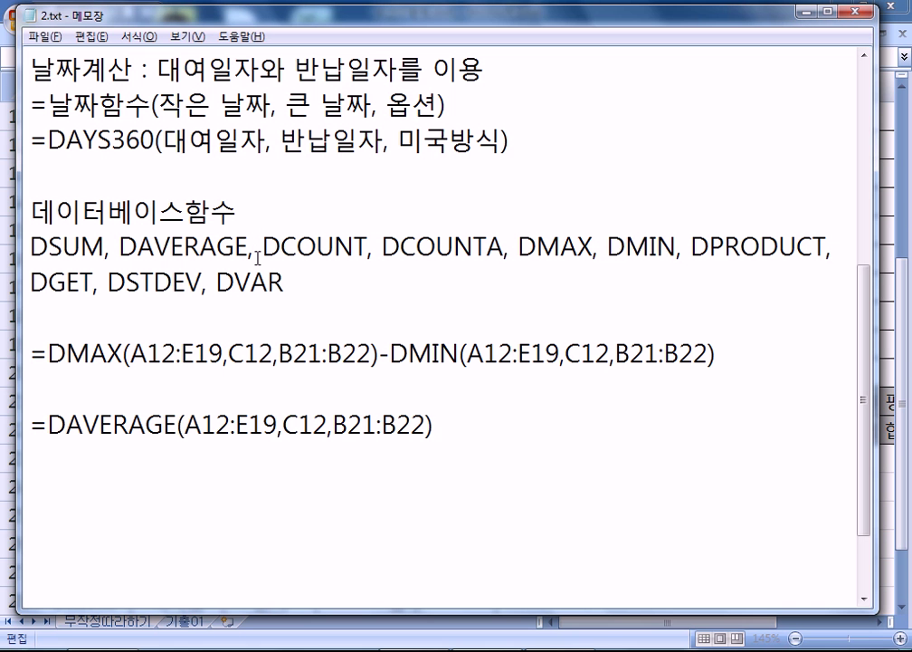
Replace the function in the last formula of the notes with DVAR from the database function list
drag(217, 283, 283, 282)
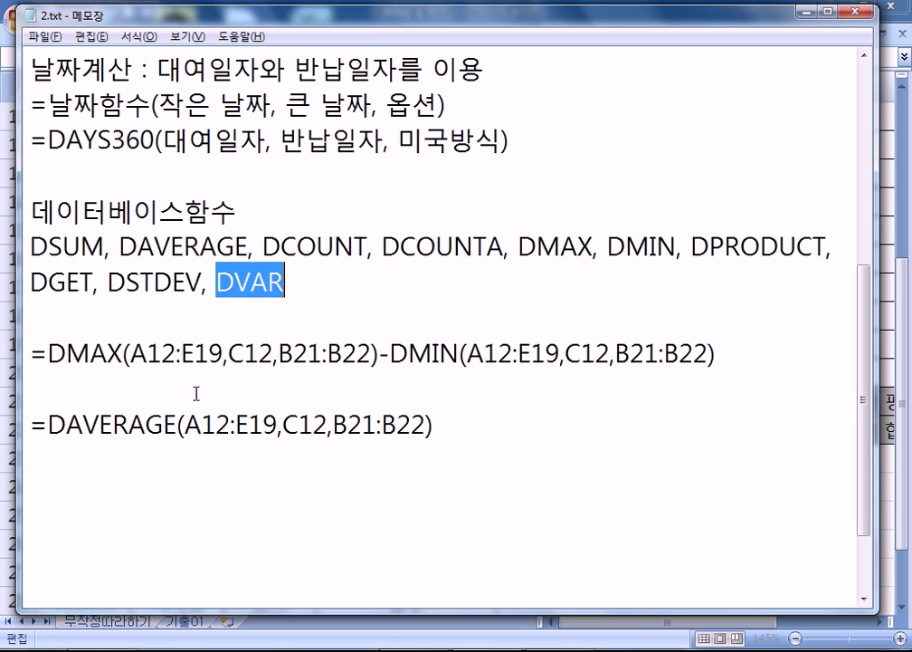
drag(66, 425, 177, 424)
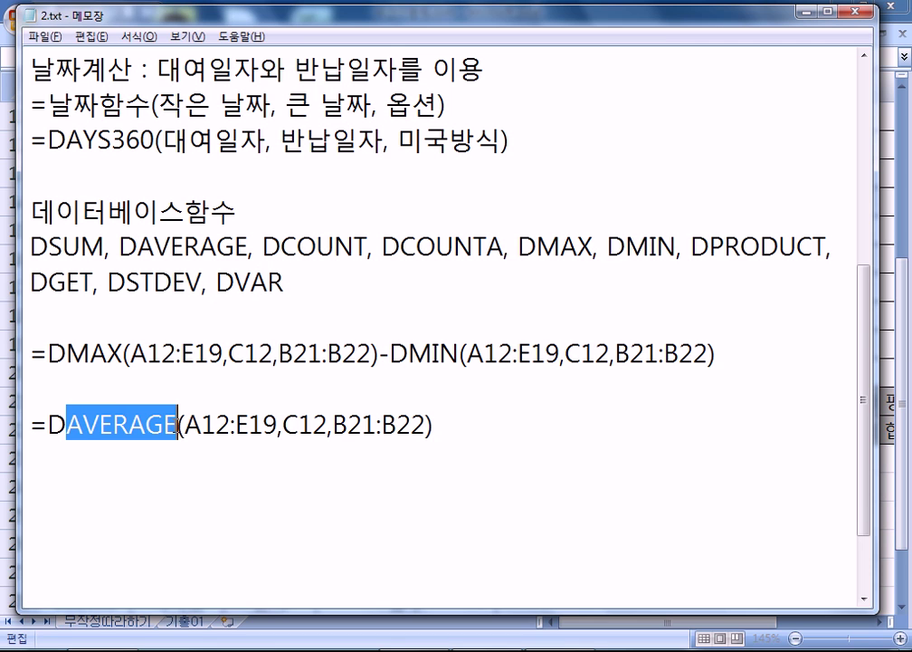
text(VAR)
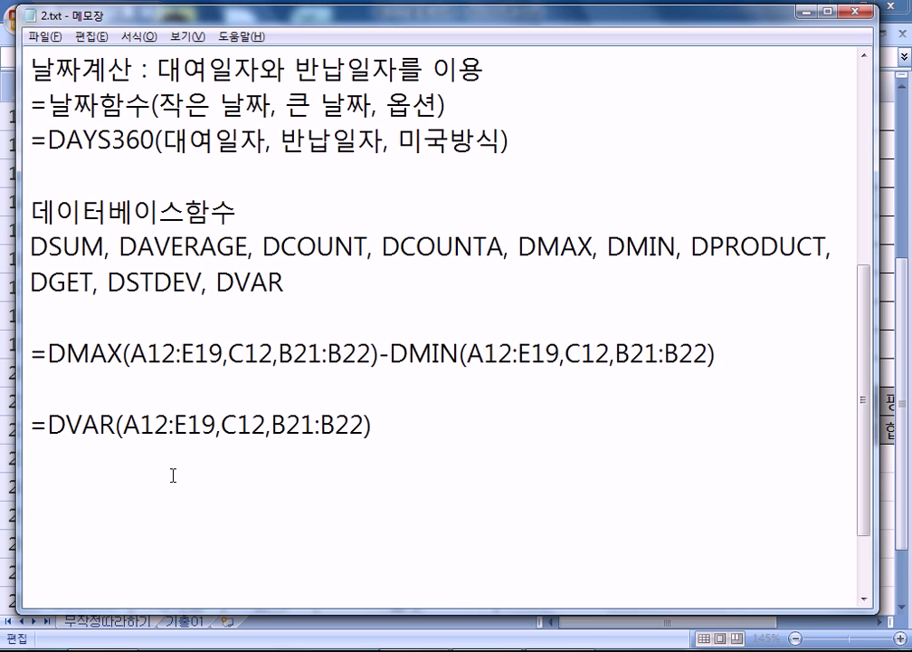
Change the last formula in the notes to use DSTDEV with the same arguments
drag(126, 282, 201, 282)
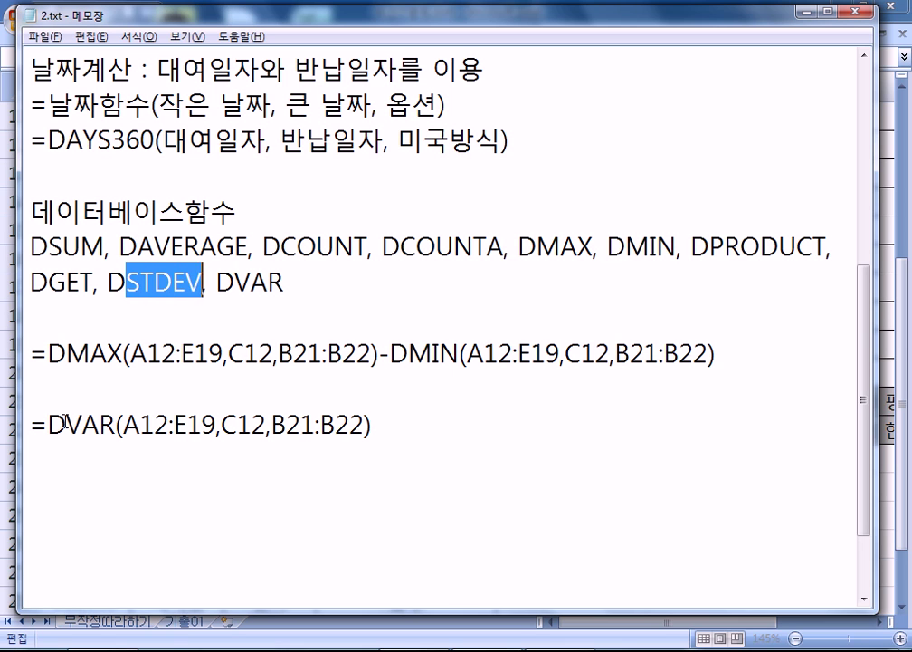
drag(65, 424, 114, 424)
text(STDEV)
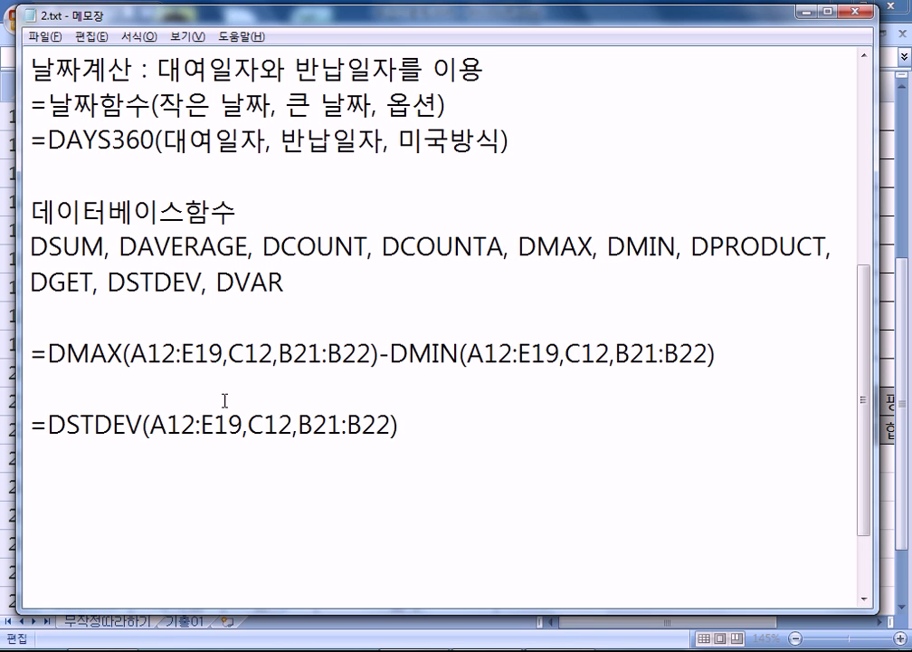
Switch to Excel and complete the 차이값 formula in E22 by subtracting DMIN(A12:E19,C12,B21:B22) from the DMAX result
key(alt+Tab)
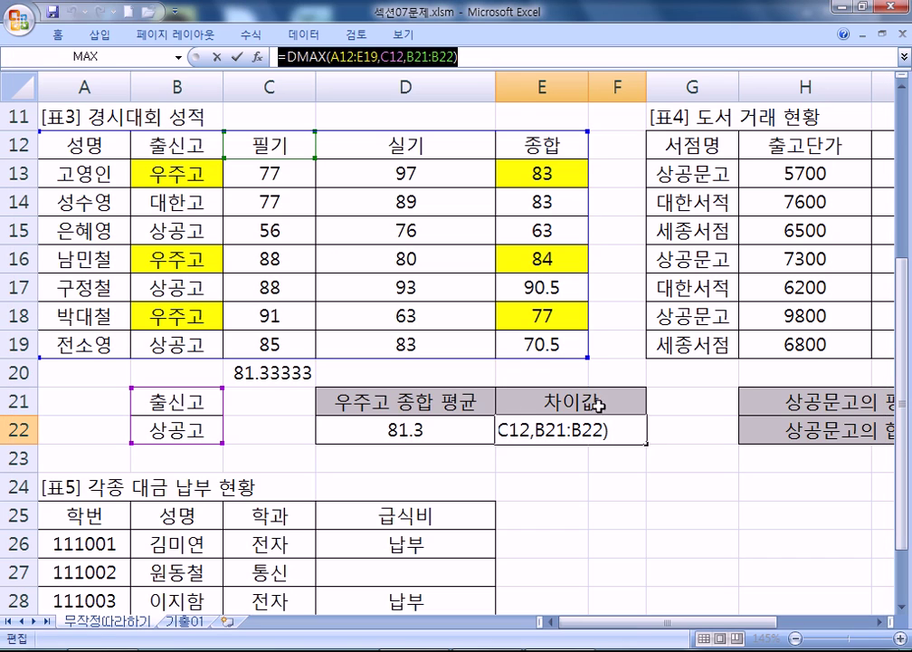
click(643, 440)
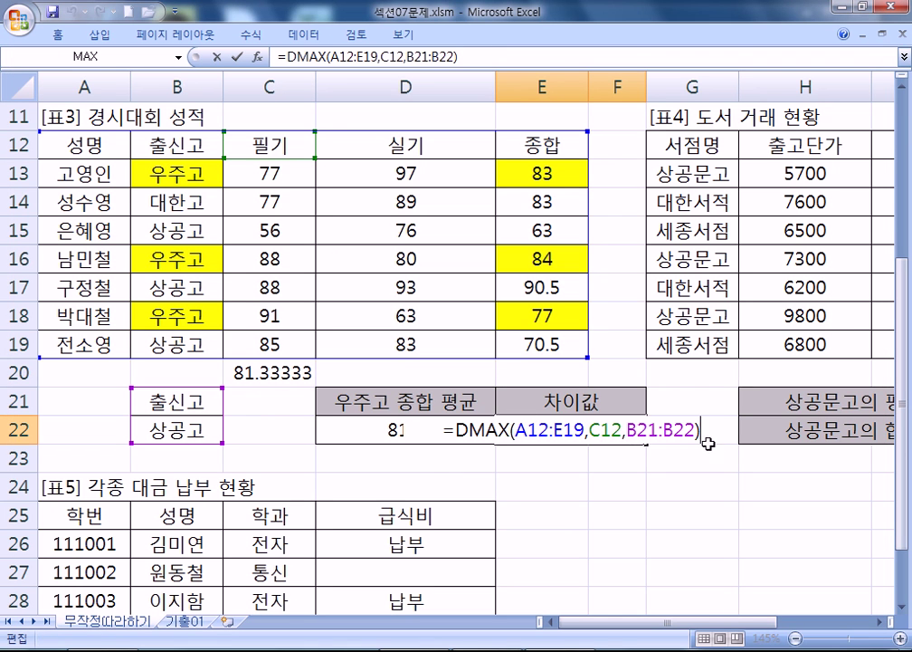
text(-)
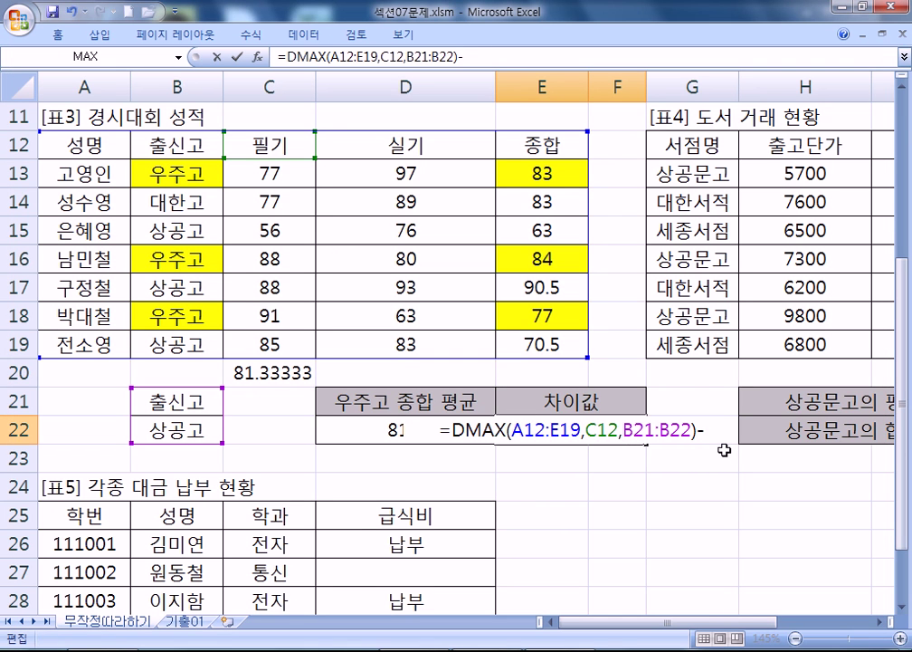
text(DMIN()
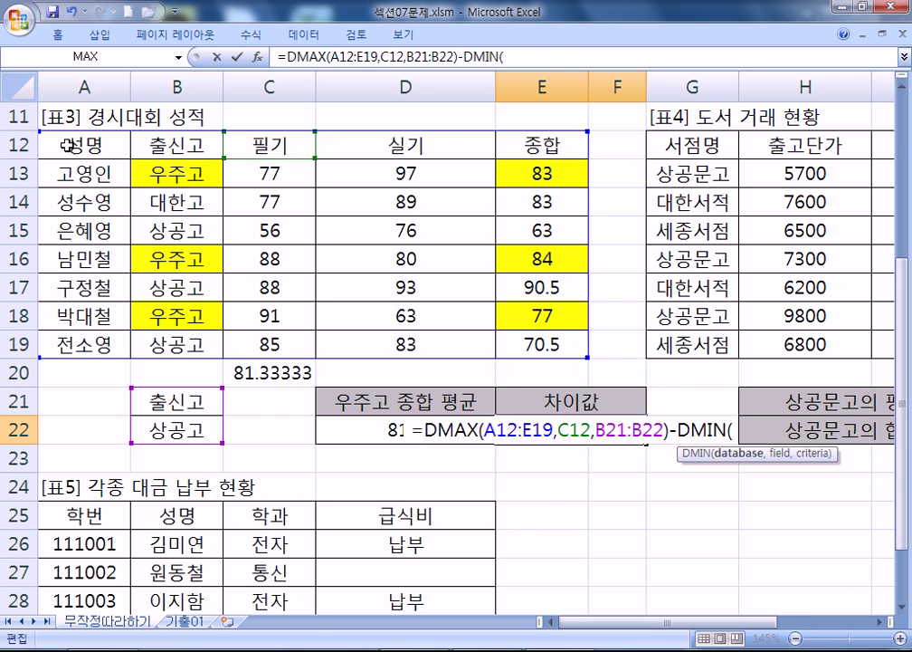
drag(64, 143, 532, 340)
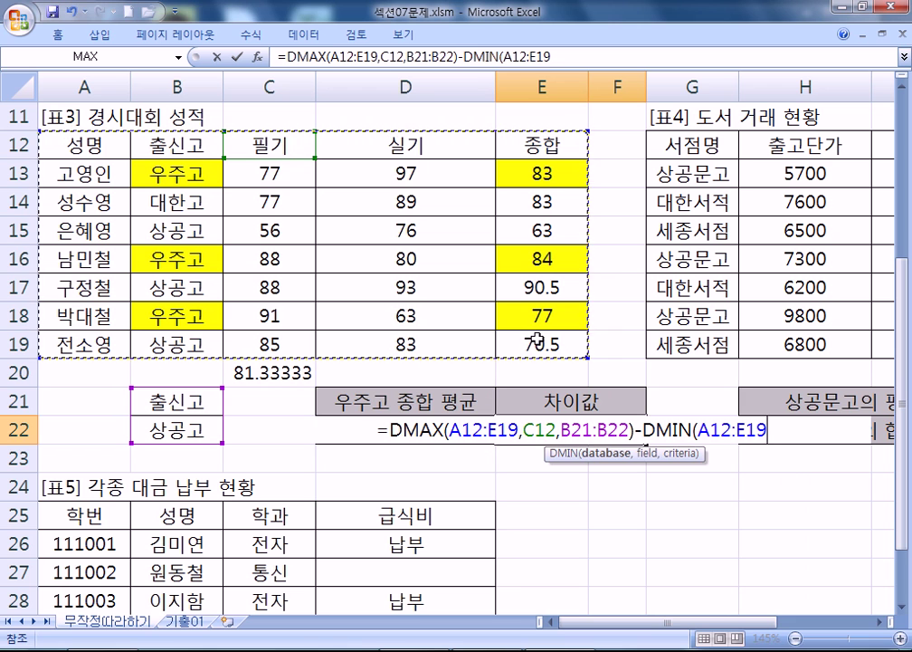
text(,)
click(264, 144)
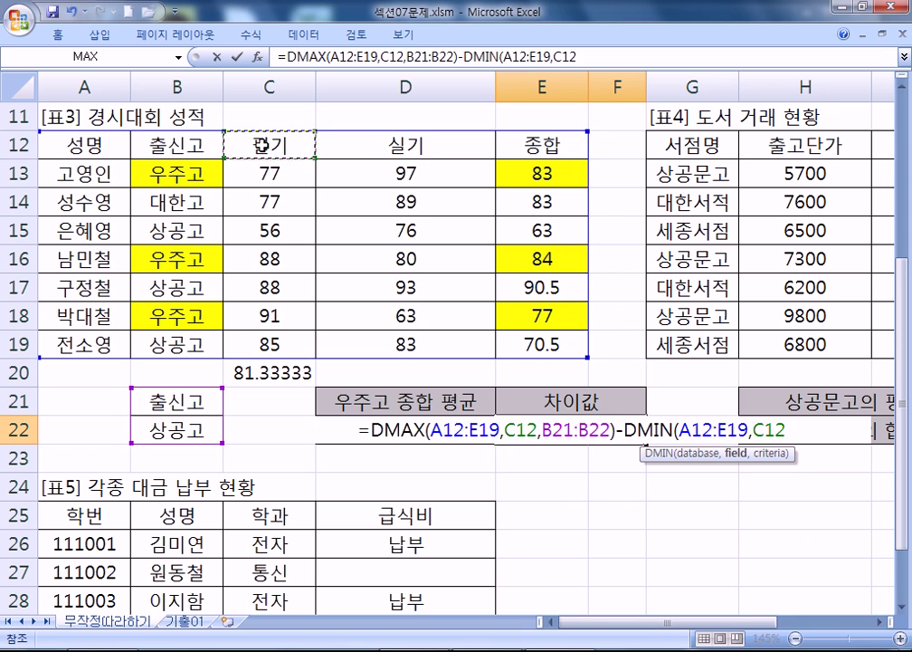
text(,)
drag(217, 403, 193, 432)
text())
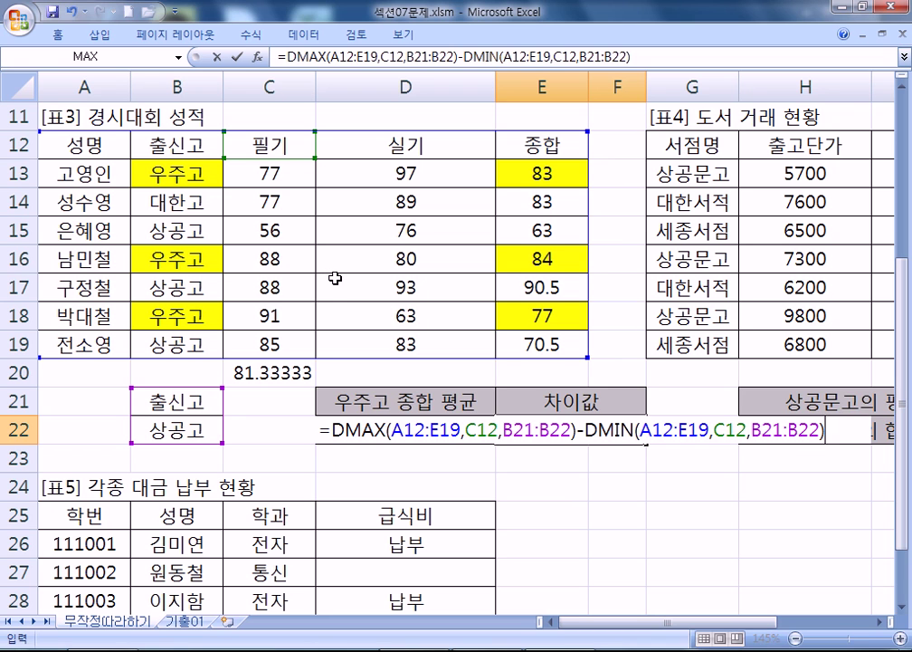
key(Return)
click(540, 425)
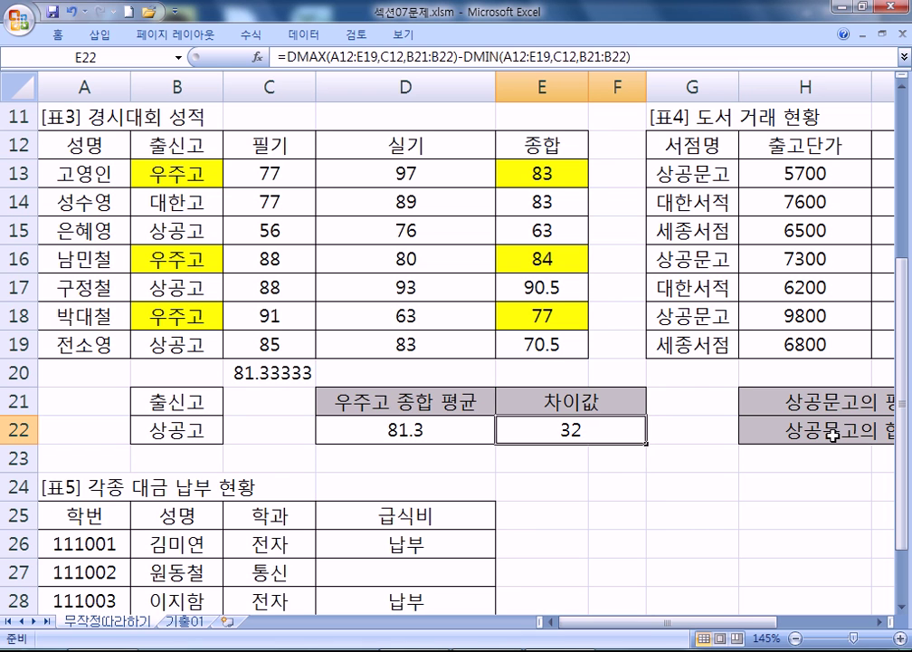
Examine the 도서 거래 현황 table for its data range G12:J19, the 금액 heading and the 서점명 criteria cells G12:G13
drag(778, 622, 834, 638)
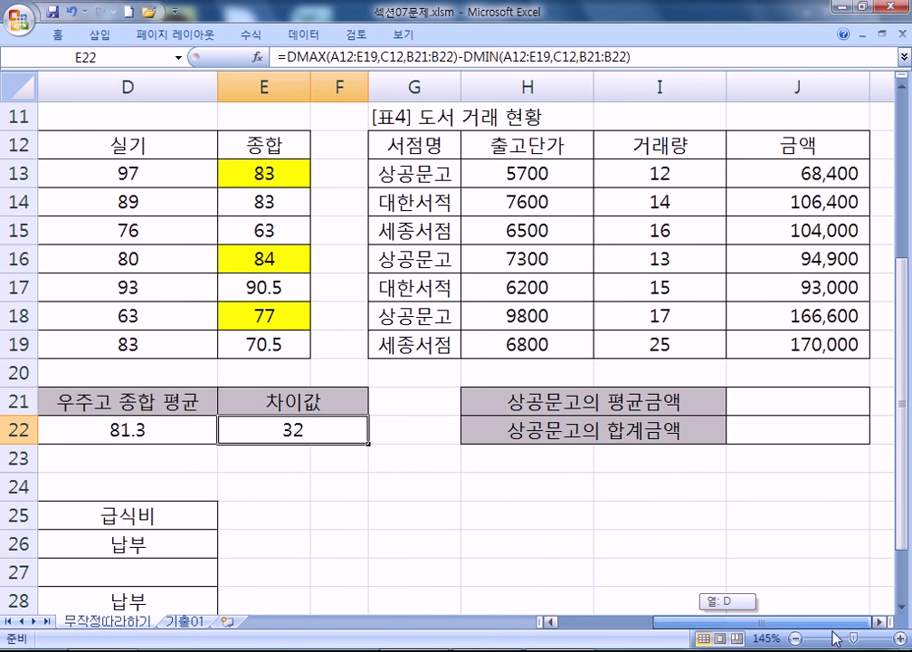
click(878, 620)
click(878, 621)
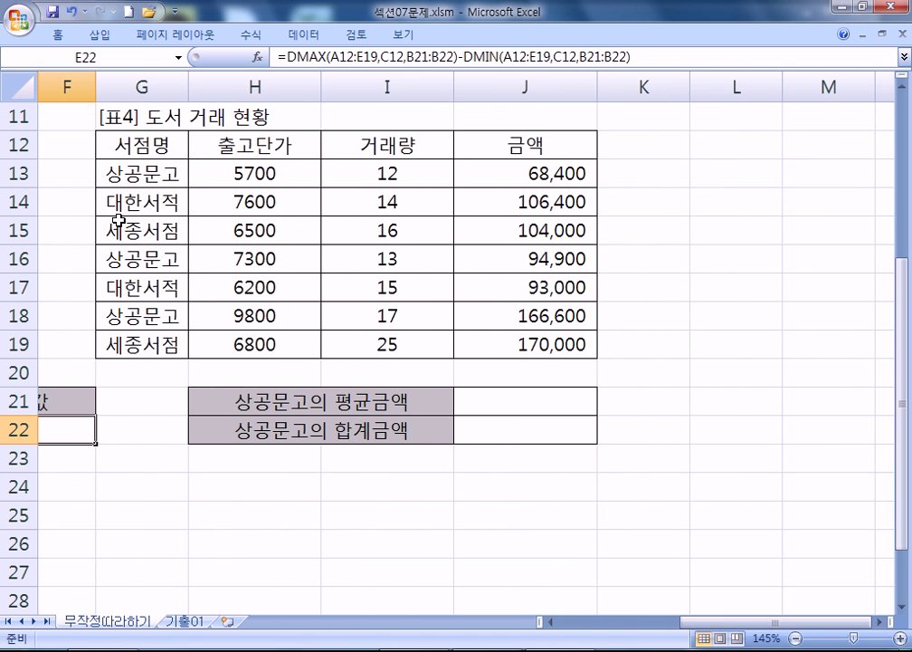
click(123, 144)
drag(123, 145, 127, 172)
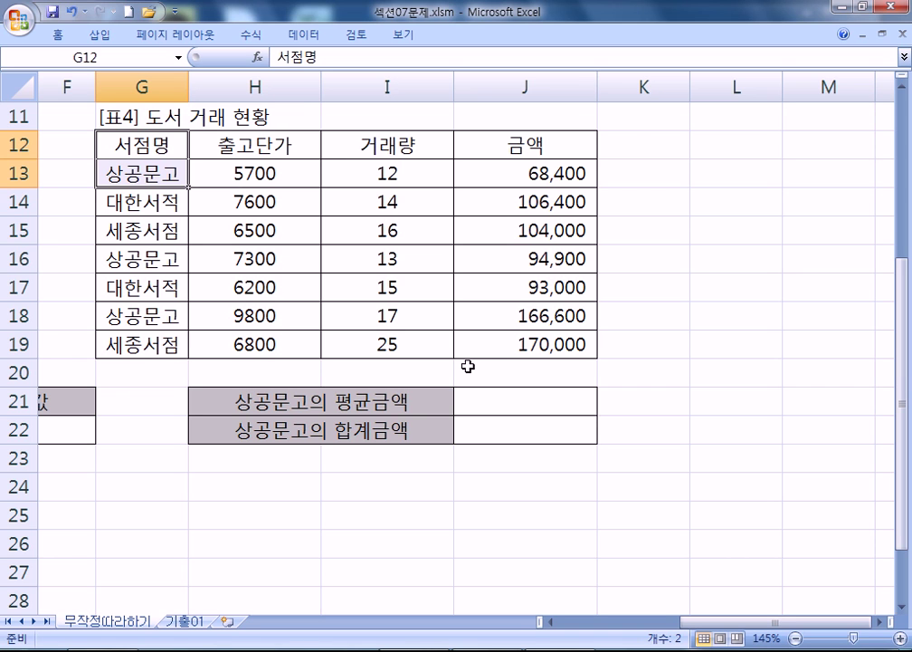
click(511, 395)
drag(156, 133, 510, 348)
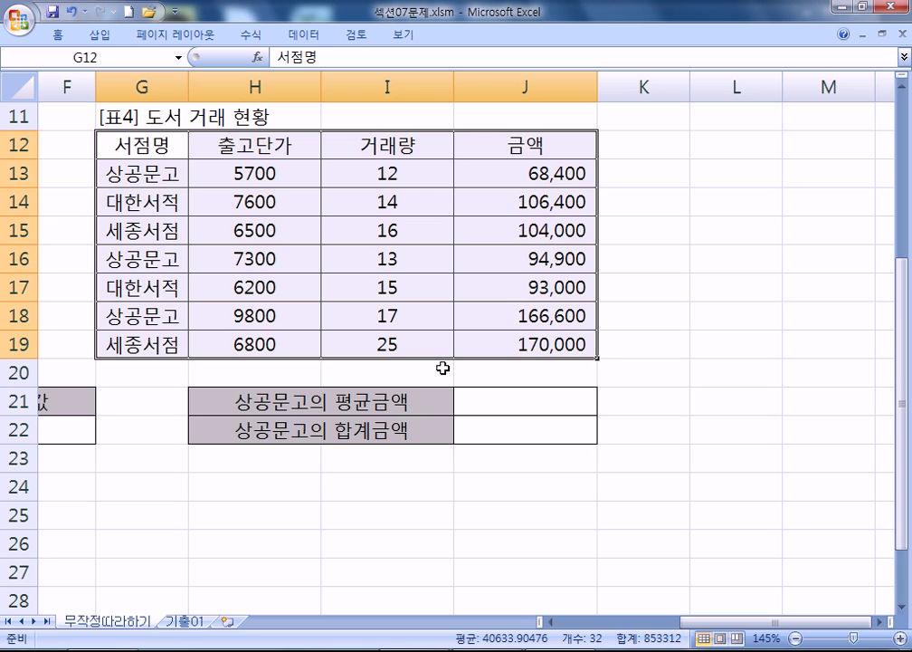
click(545, 144)
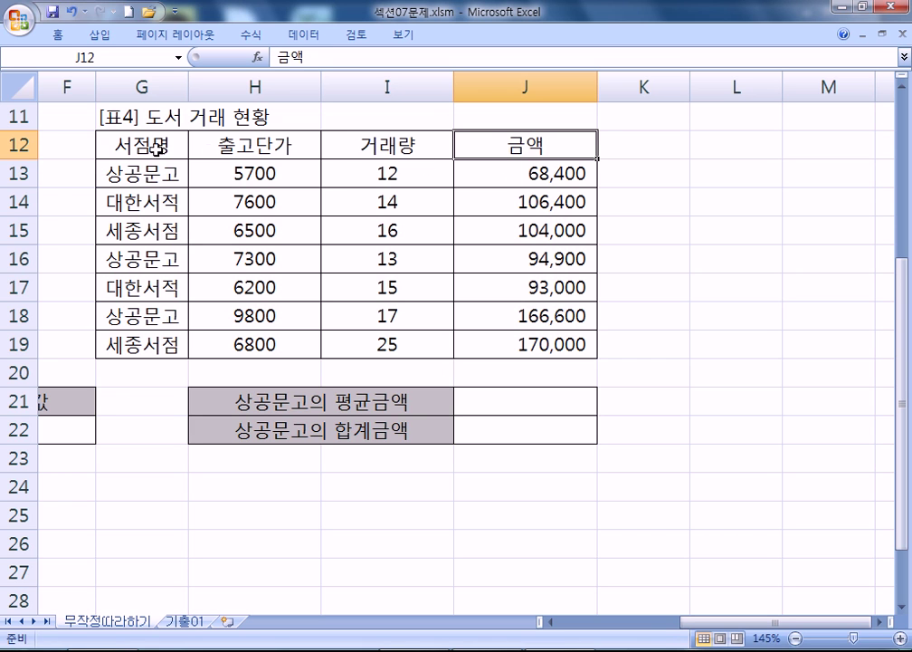
drag(154, 147, 138, 170)
Enter =DAVERAGE(G12:J19,J12,G12:G13) in J21 to calculate 상공문고의 평균금액
click(473, 401)
text(=)
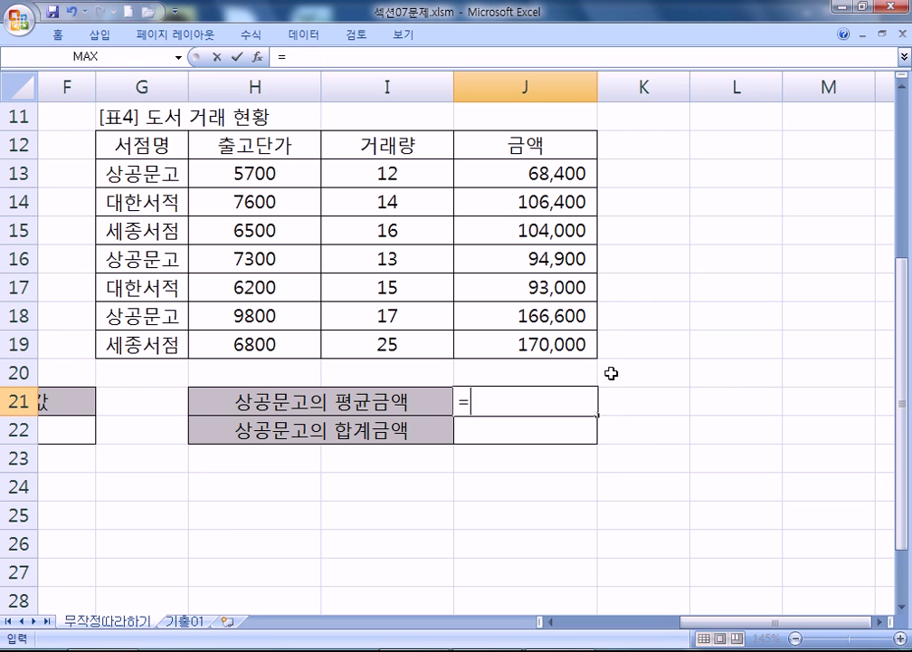
text(DAV)
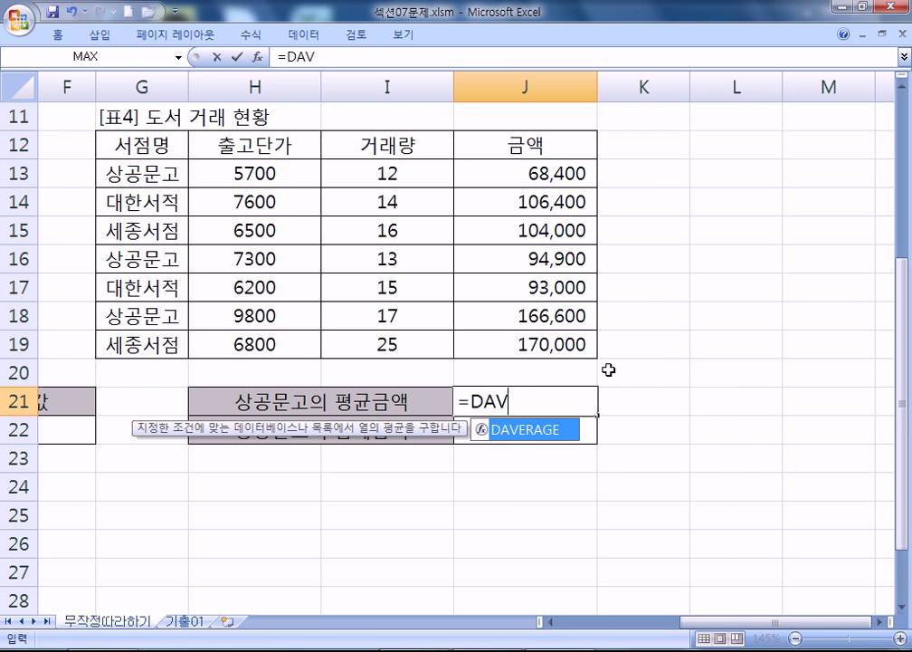
key(Tab)
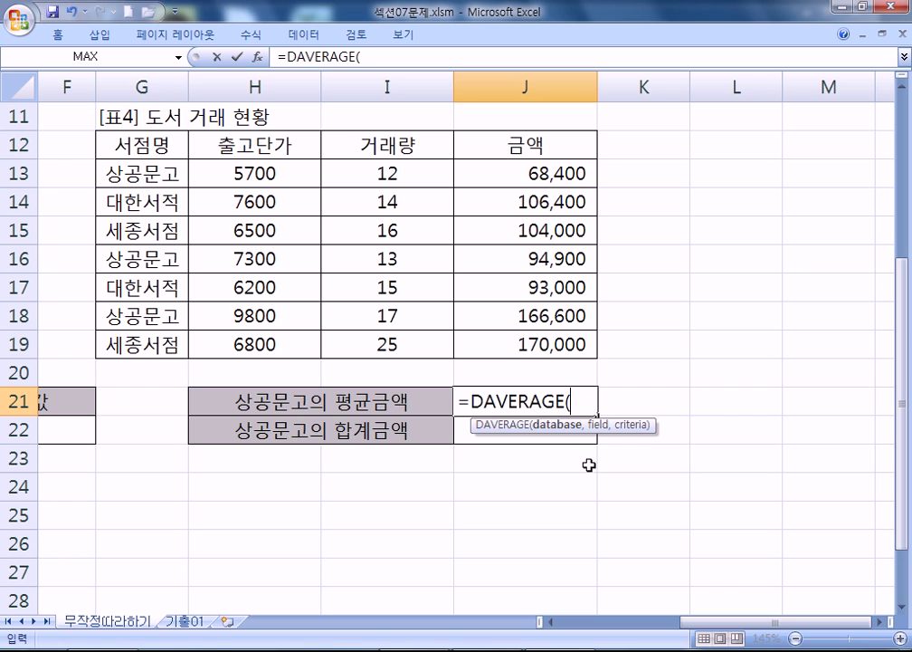
drag(142, 147, 549, 356)
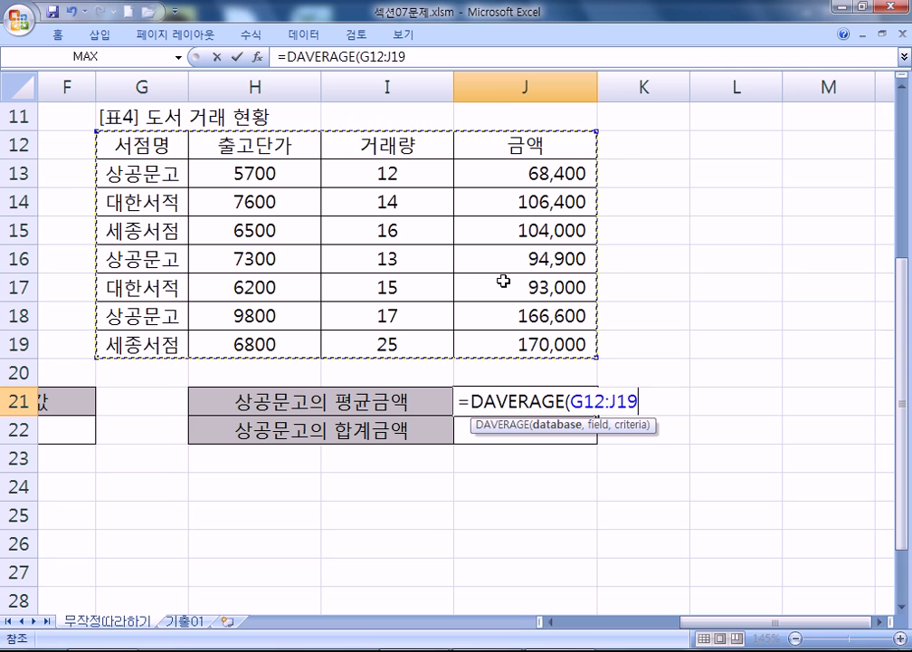
text(,)
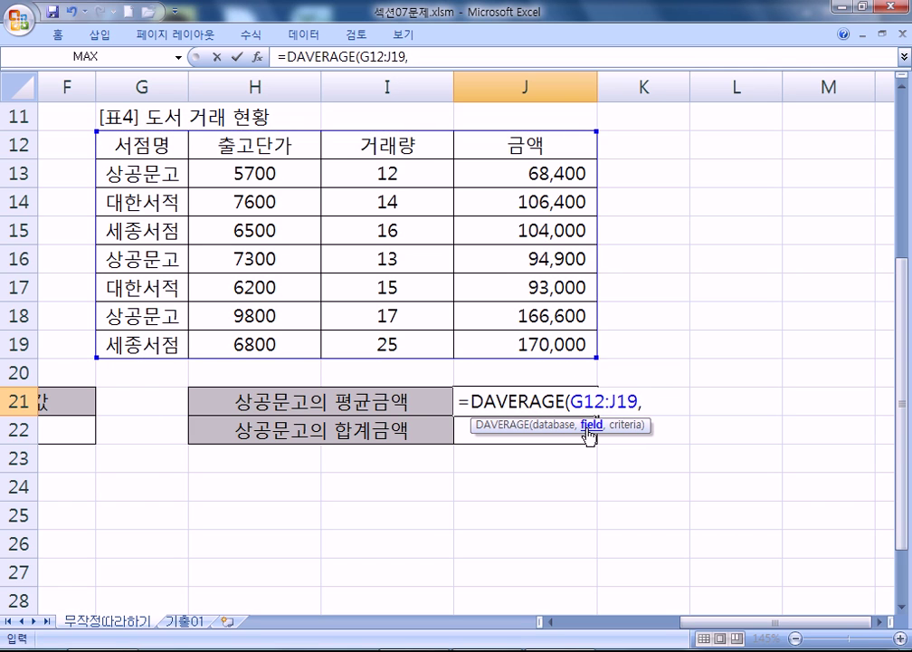
click(579, 147)
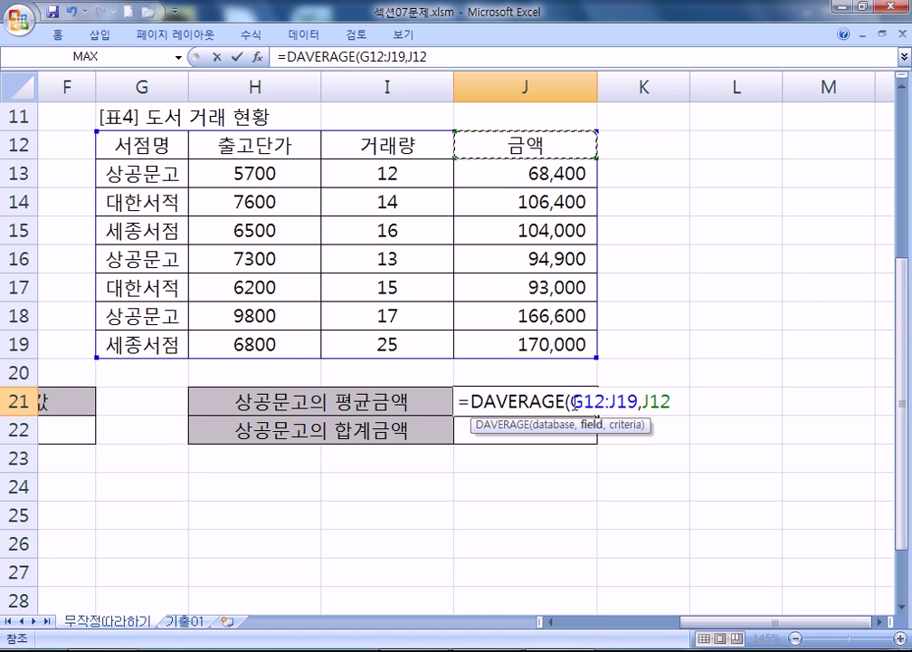
text(,)
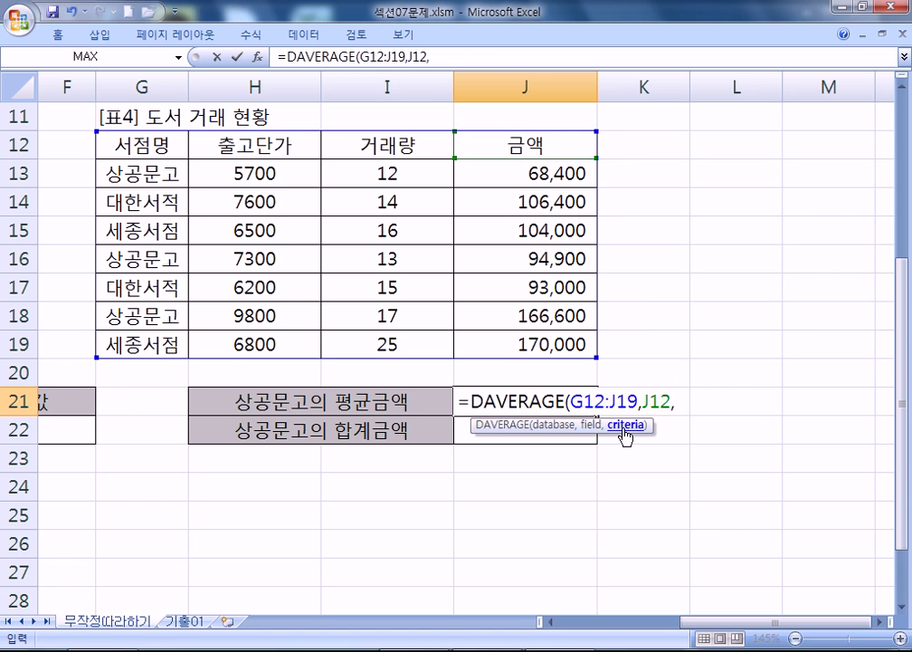
click(158, 145)
drag(158, 145, 146, 179)
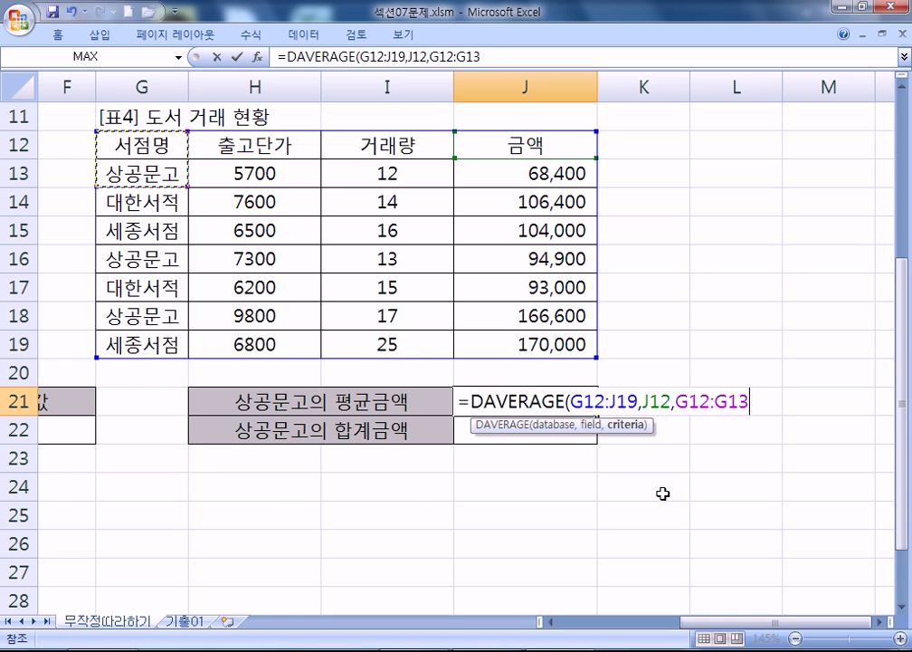
key(Return)
Reuse the J21 formula text in J22, changing the function to get =DSUM(G12:J19,J12,G12:G13) for 상공문고의 합계금액
click(534, 401)
key(F2)
drag(776, 397, 455, 401)
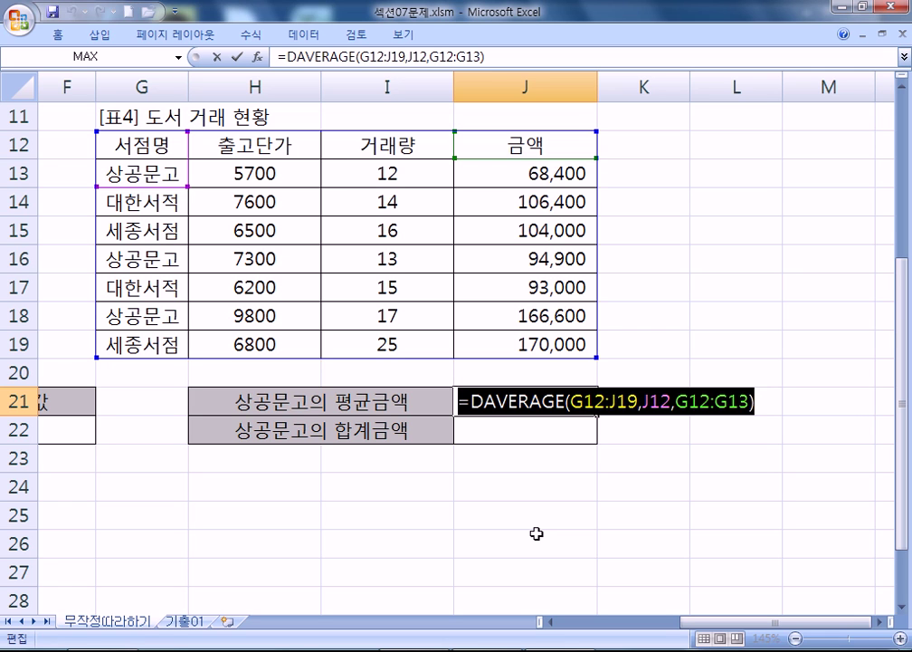
key(Escape)
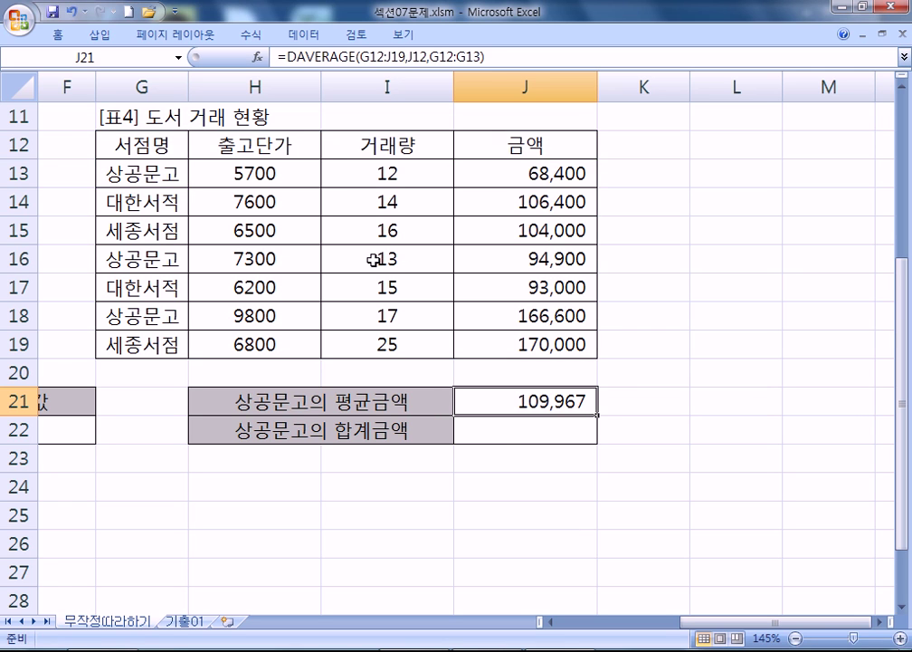
click(505, 433)
scroll(570, 398, down, 1)
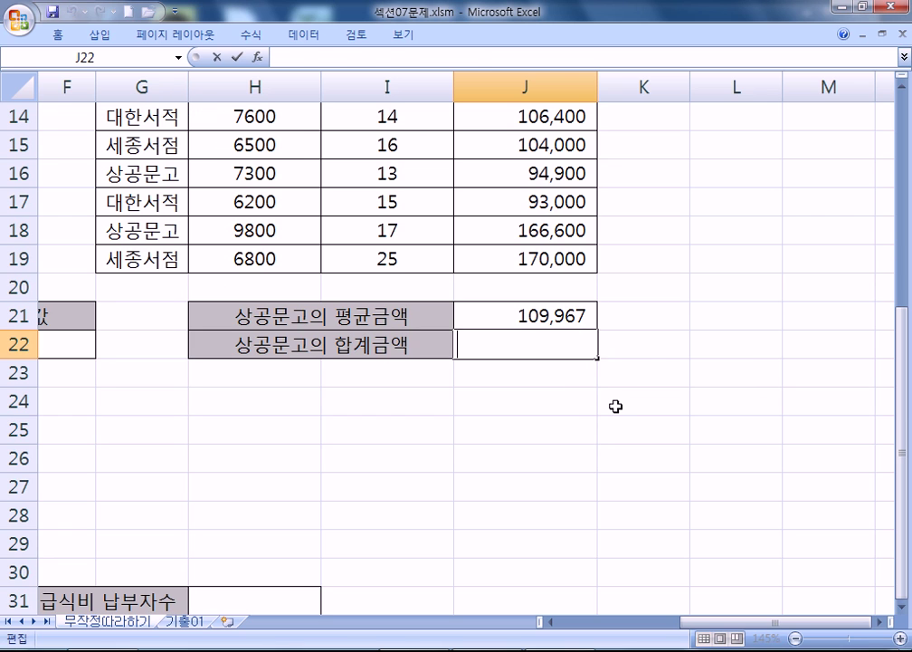
key(ctrl+v)
drag(489, 346, 564, 347)
text(SUM)
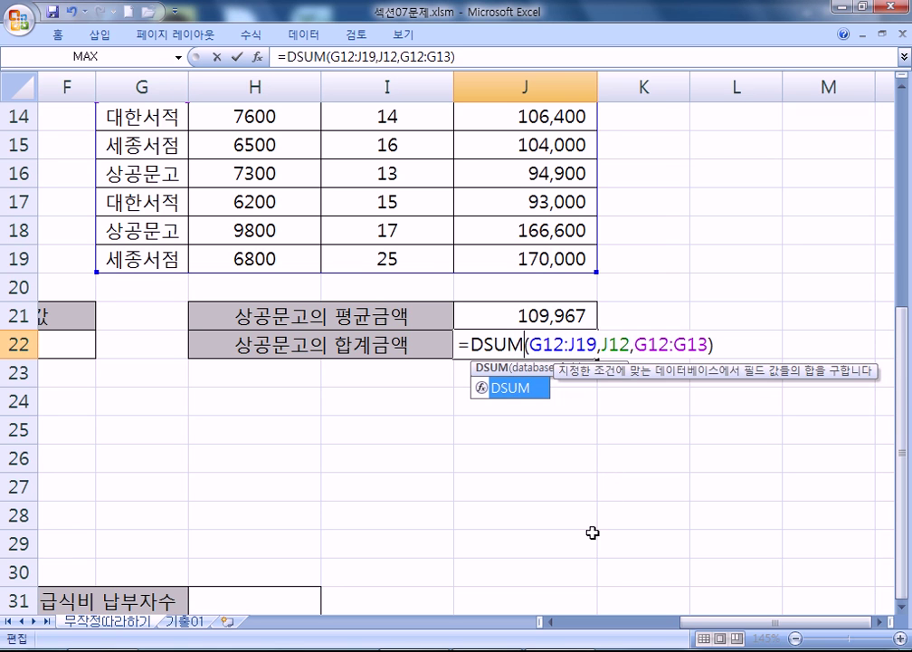
key(Return)
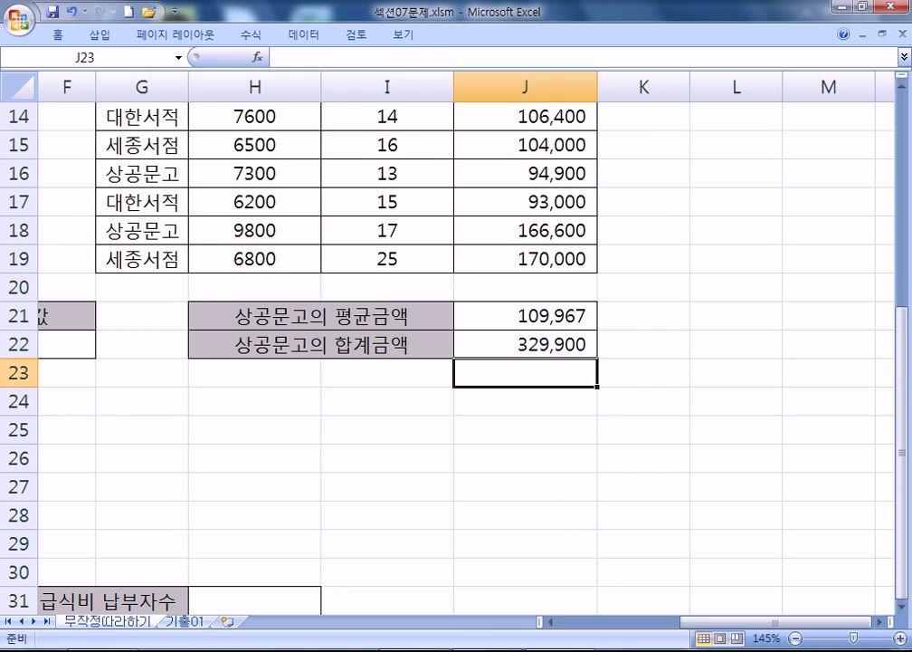
Switch to Notepad and paste the DAVERAGE formula on two lines below the DSTDEV formula, changing the second copy to DSUM
key(alt+Tab)
click(42, 484)
key(ctrl+v)
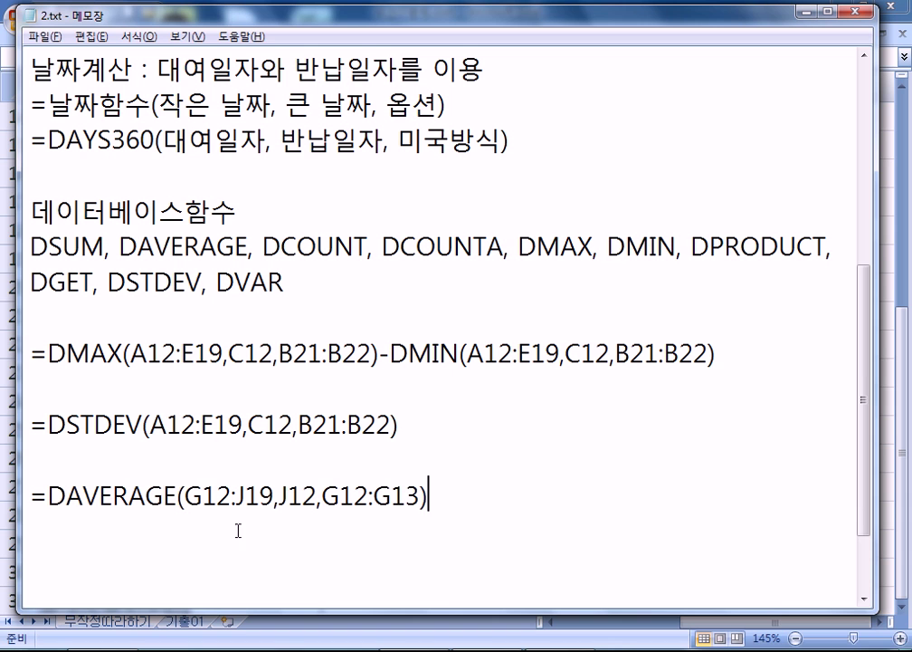
key(Return)
key(ctrl+v)
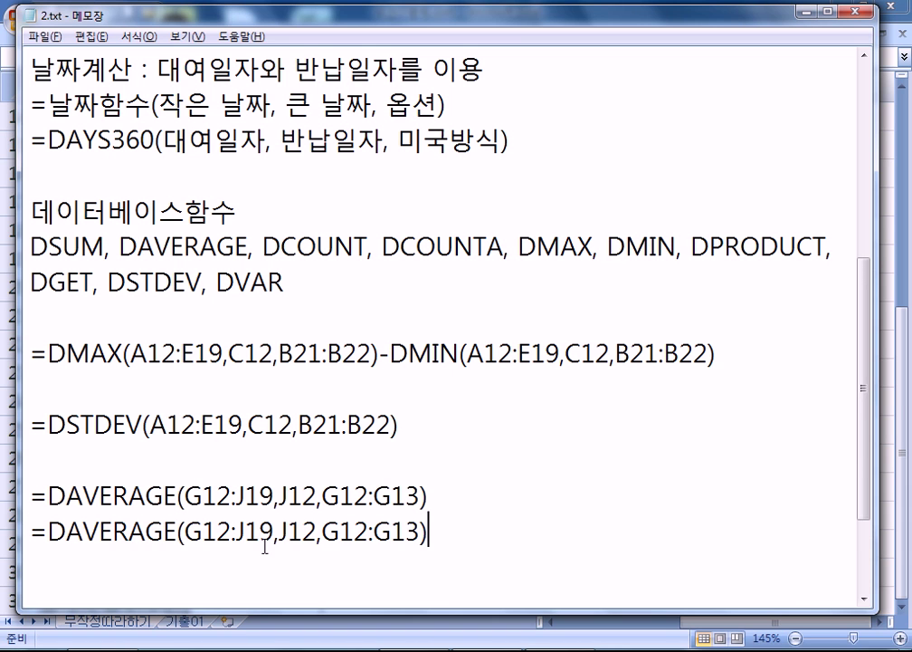
scroll(127, 493, down, 2)
drag(70, 389, 174, 389)
text(SUM)
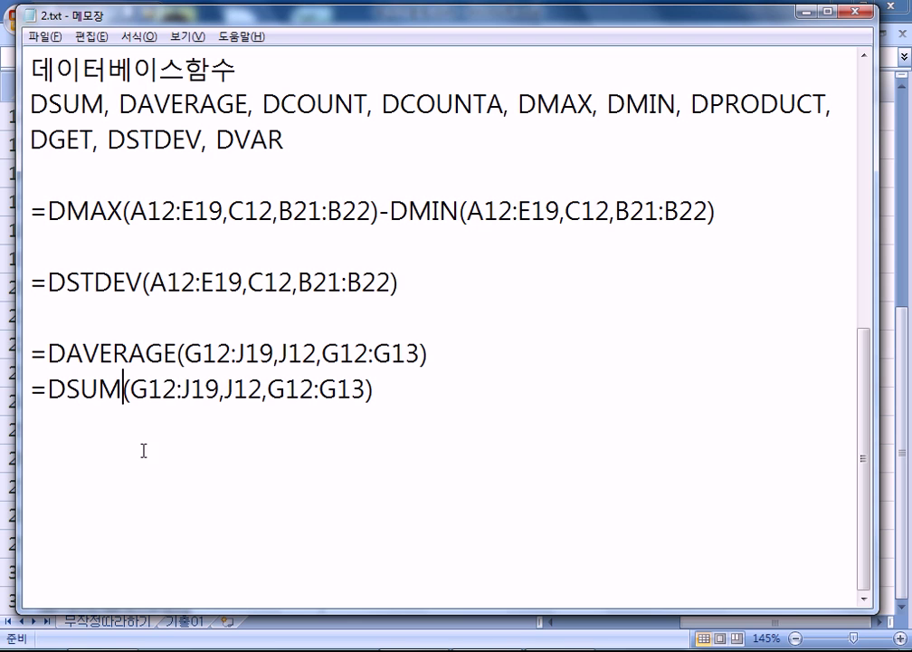
Review the DAVERAGE and DSUM formulas in the notes, and examine the 학과 and 급식비 columns of Excel's 각종 대금 납부 현황 table
drag(431, 355, 27, 355)
click(374, 390)
drag(375, 389, 29, 389)
click(79, 425)
key(alt+Tab)
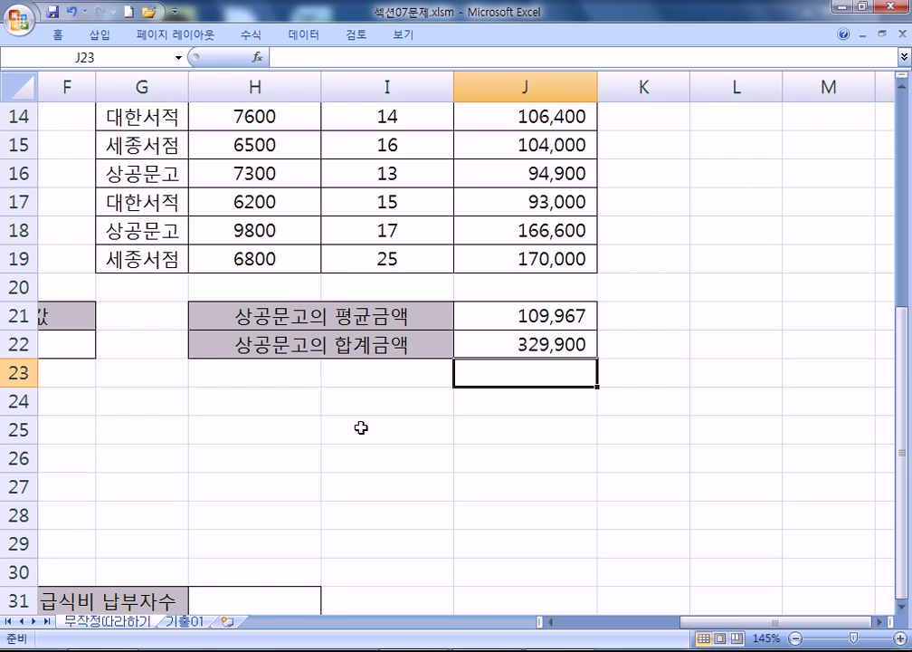
key(Home)
scroll(367, 405, down, 3)
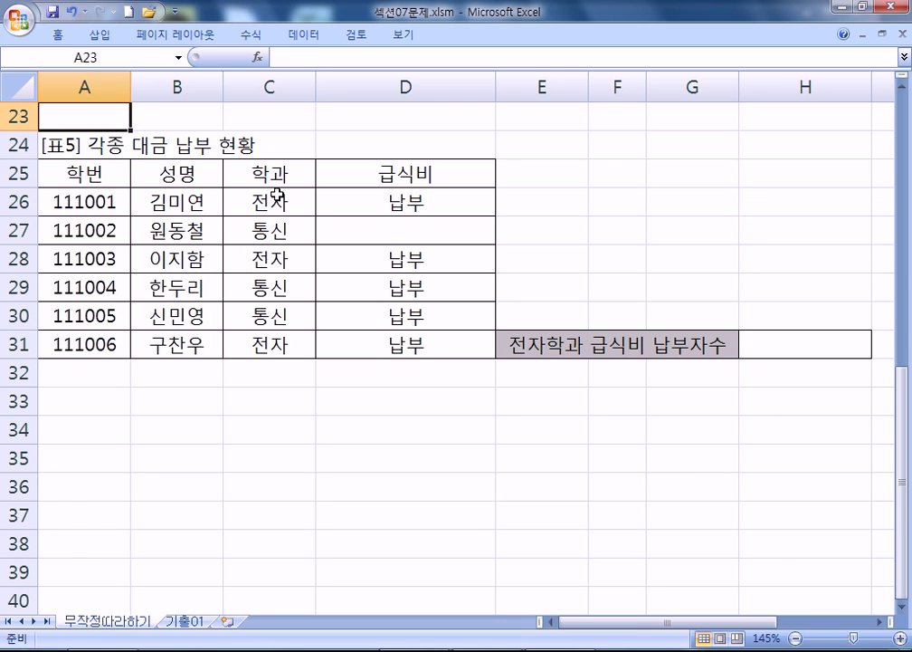
drag(283, 174, 276, 194)
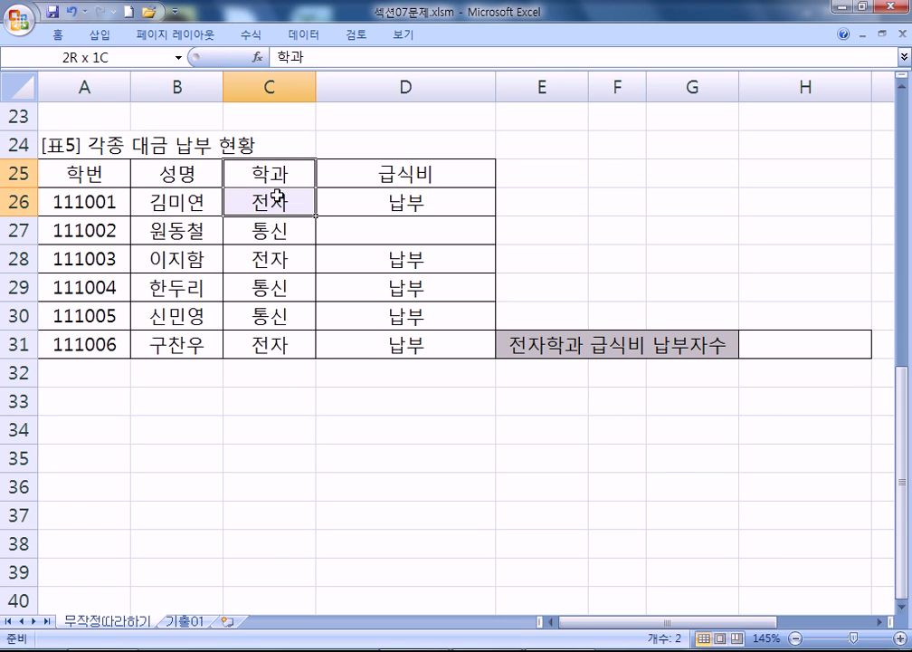
click(386, 200)
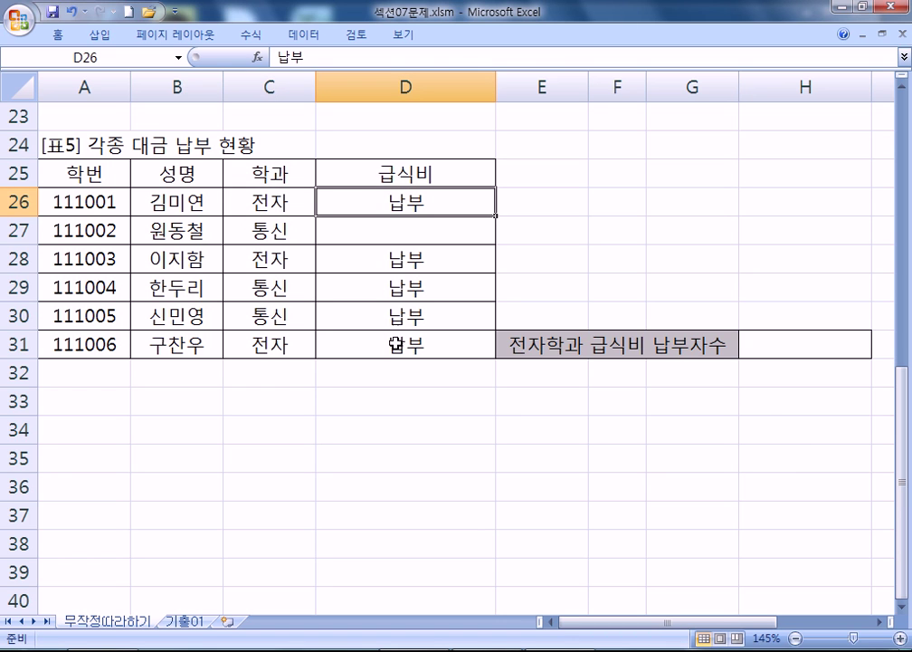
Begin a DCOUNTA formula in H31 for 전자학과 급식비 납부자수 with A25:D31 as its database
click(777, 342)
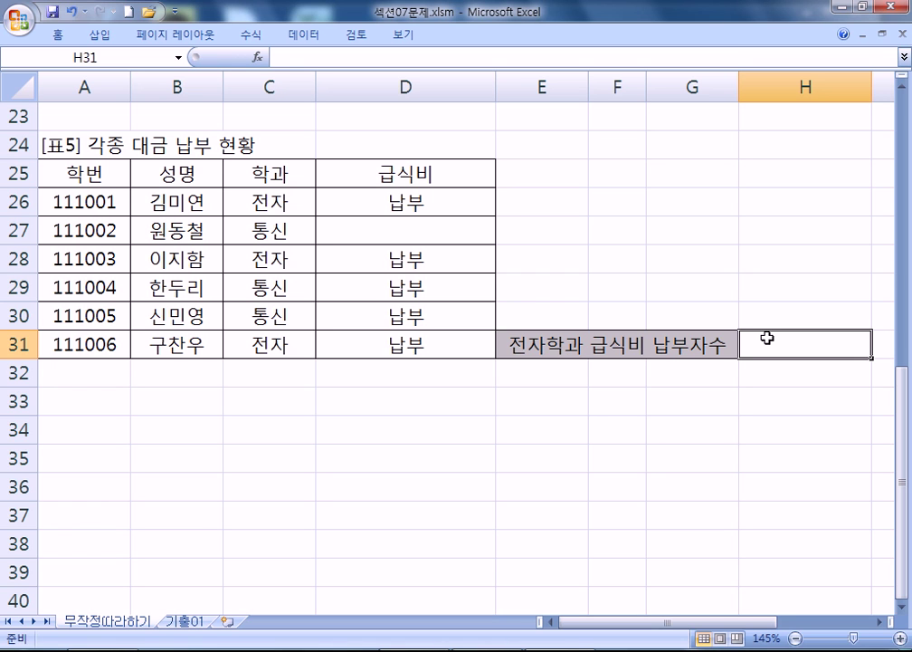
text(=D)
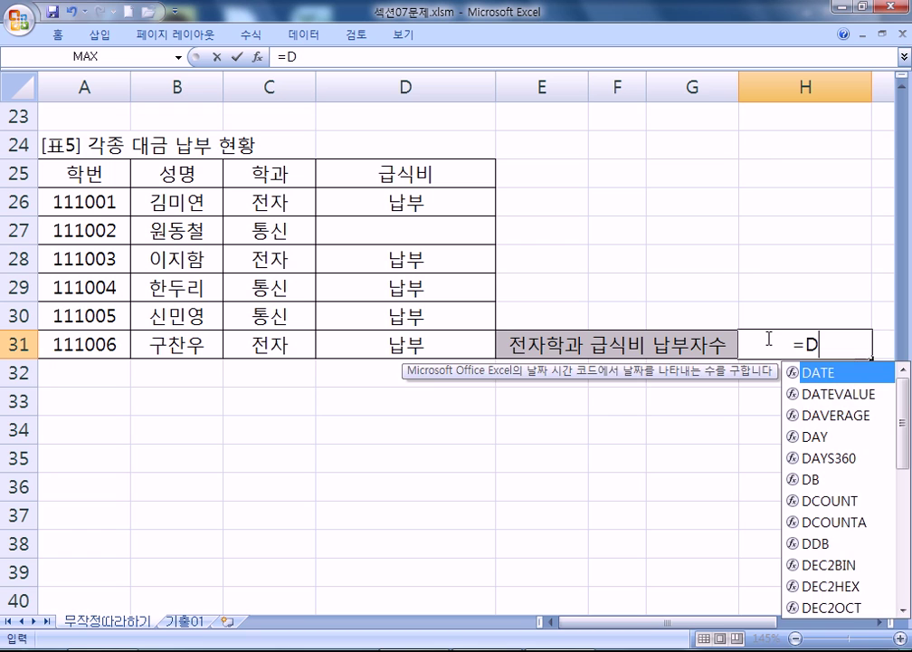
text(CO)
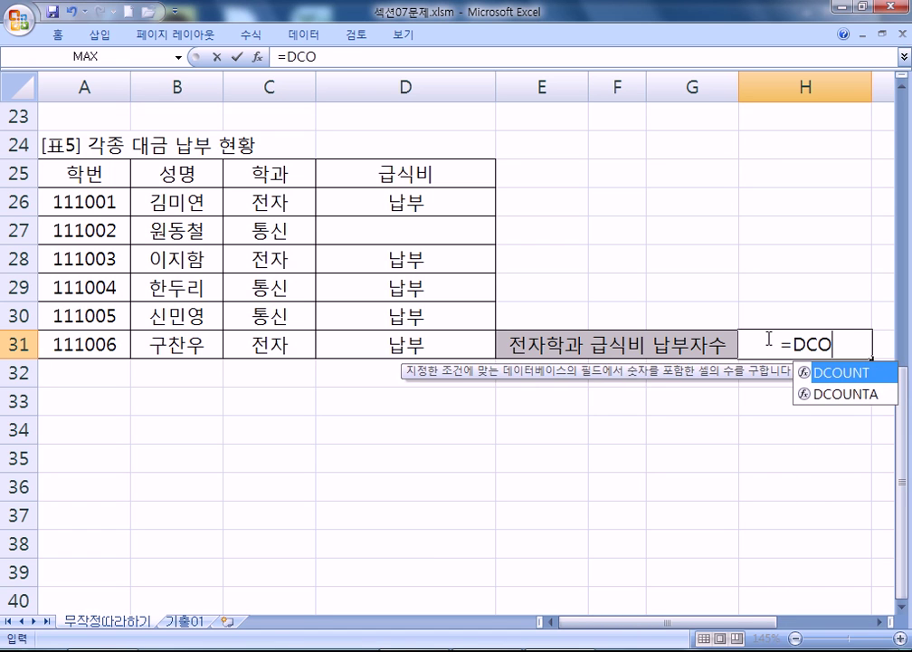
key(Down)
key(Tab)
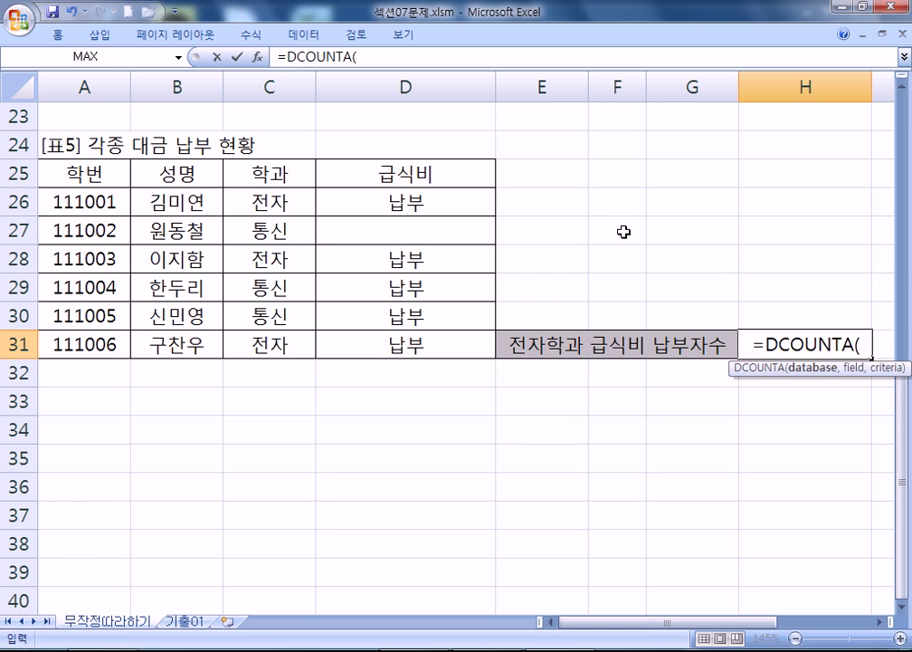
click(80, 172)
drag(80, 172, 473, 332)
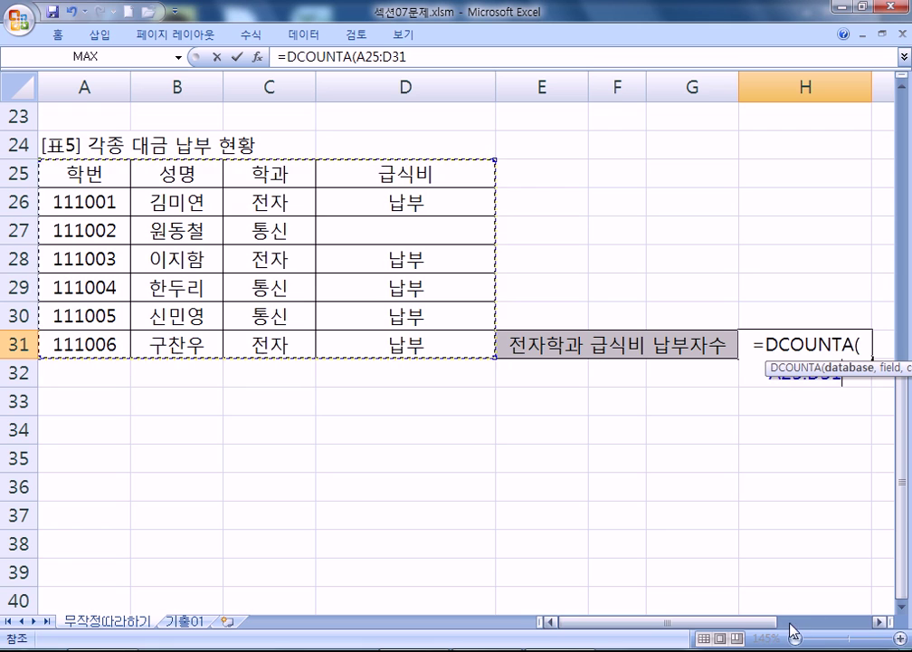
text(,)
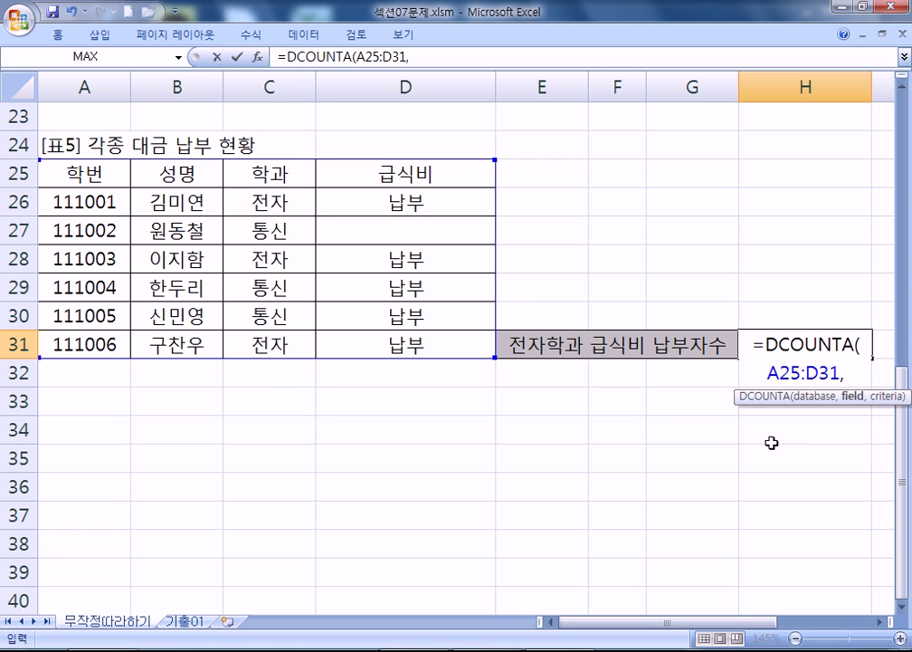
Complete the H31 formula with field D25 and criteria C25:C26, append &"명" and commit it
click(400, 178)
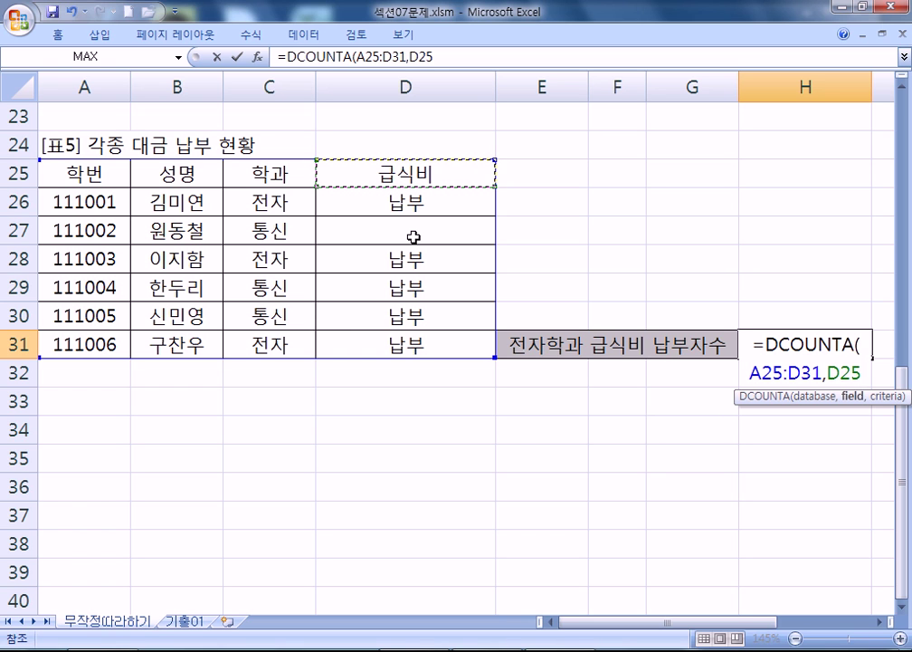
text(,)
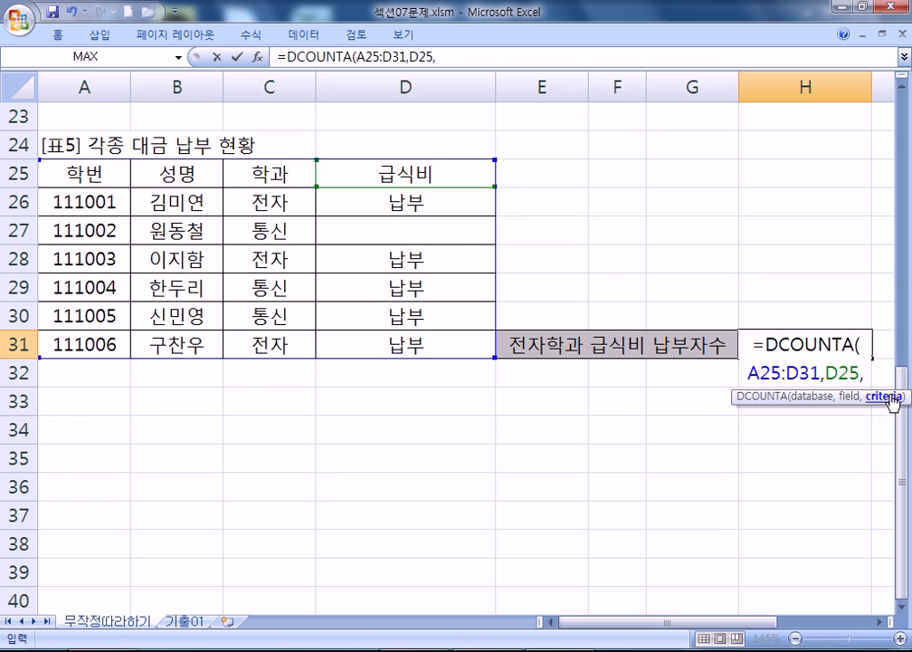
drag(271, 177, 263, 201)
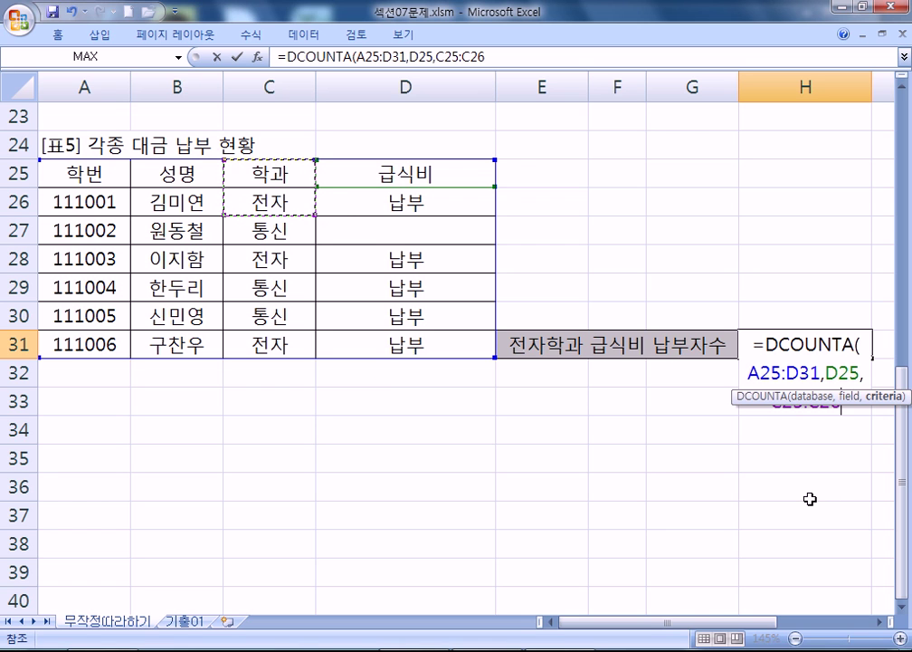
text()&"명)
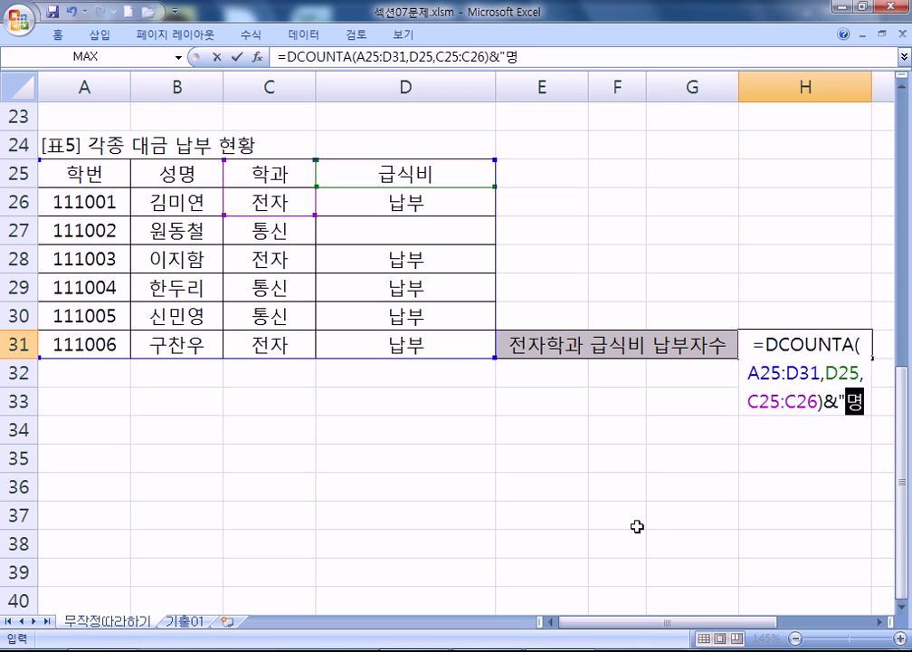
text(:)
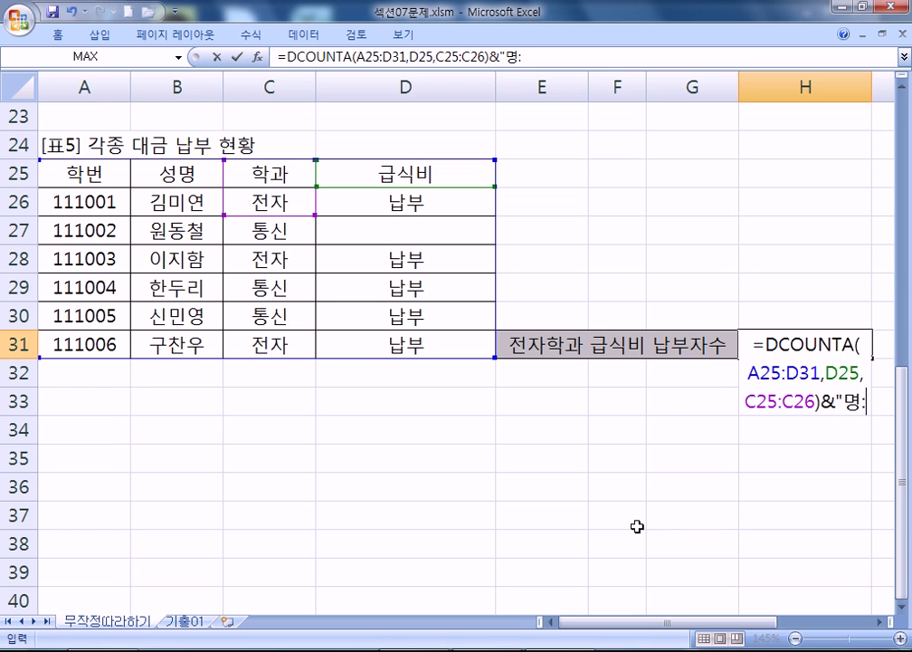
key(BackSpace)
text(")
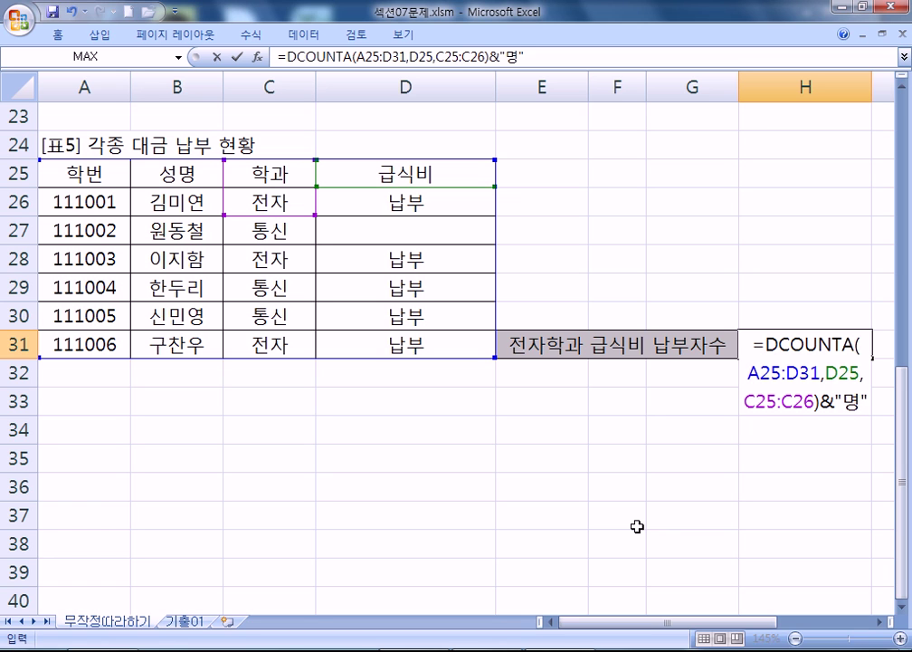
key(Return)
key(Up)
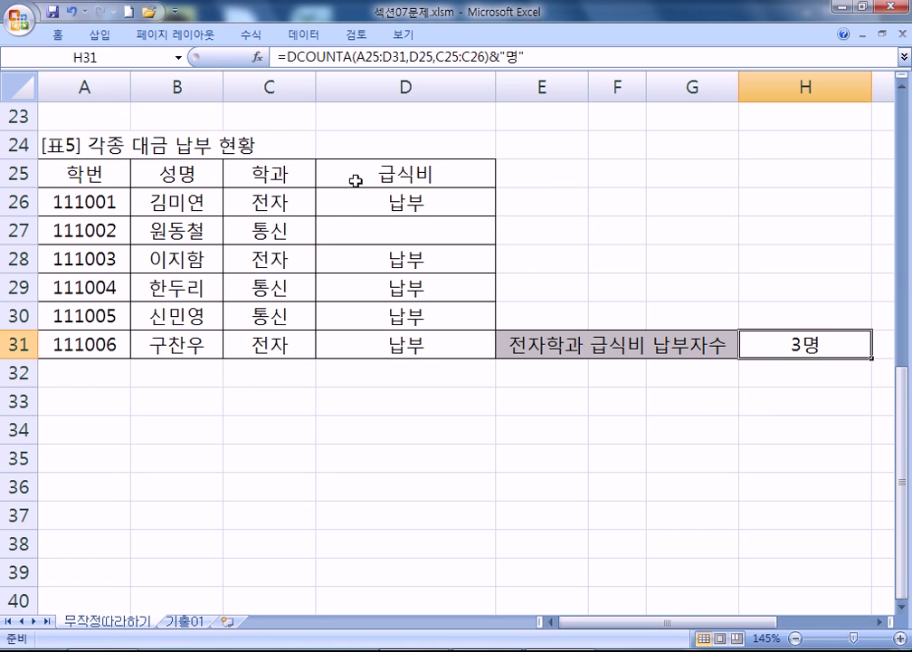
Fill the 전자 and 납부 cells C26:D26, C28:D28 and C31:D31 with yellow
drag(283, 203, 351, 203)
drag(275, 264, 390, 271)
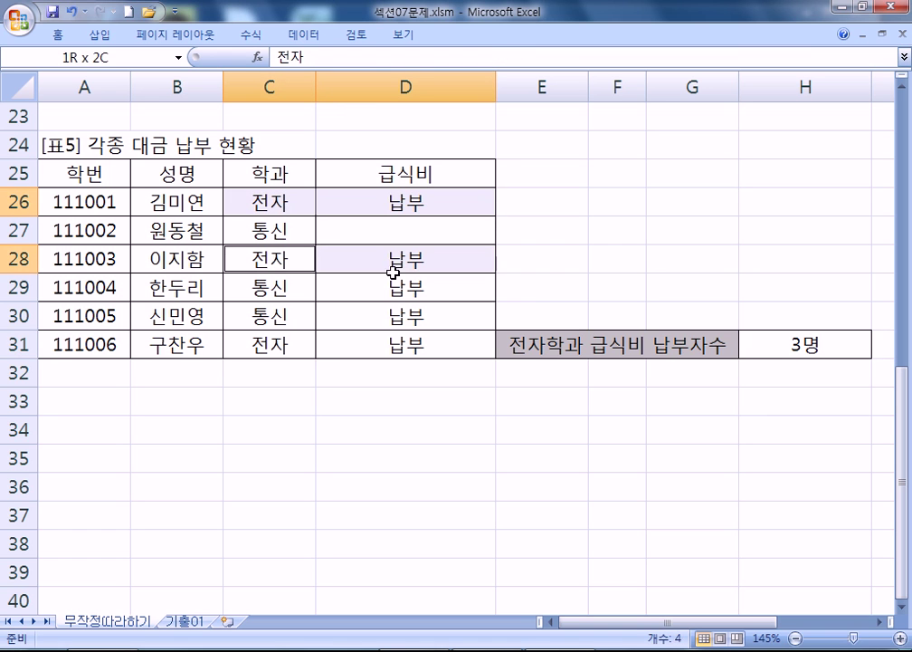
drag(267, 346, 394, 358)
right_click(392, 352)
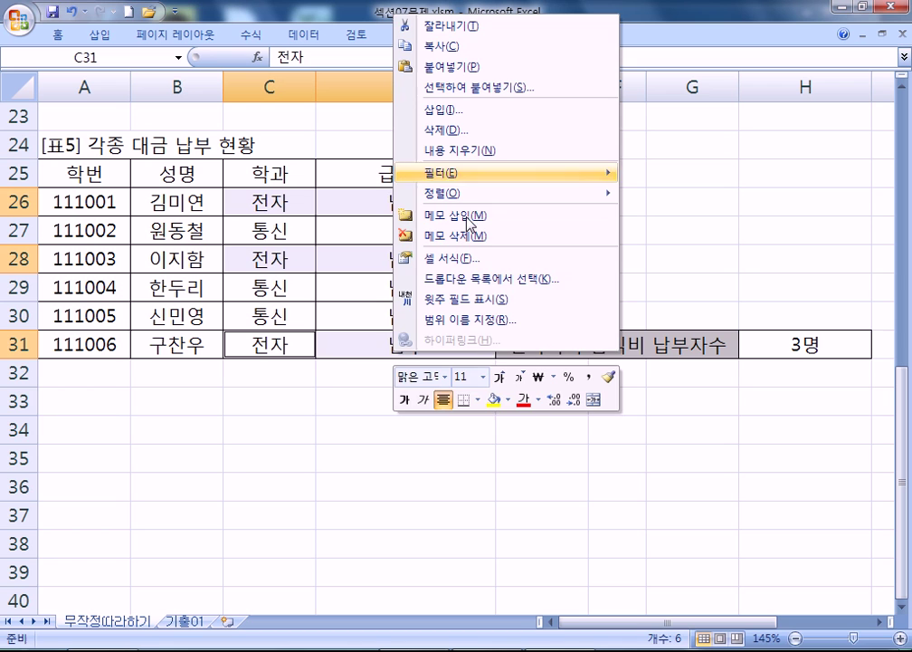
click(494, 399)
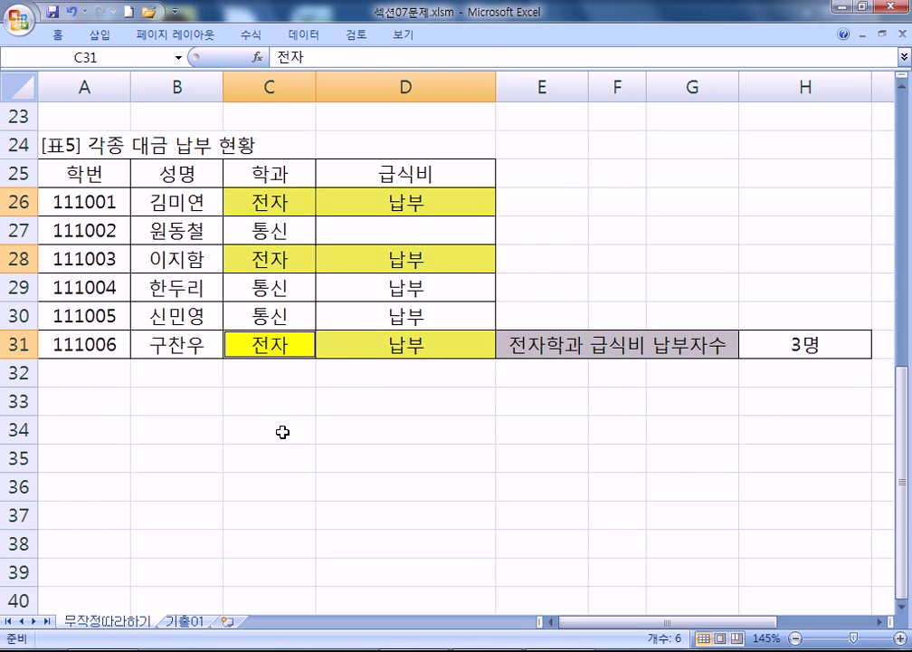
Copy the H31 DCOUNTA formula into the Notepad notes and place the notes window just below the 각종 대금 납부 현황 table
click(747, 346)
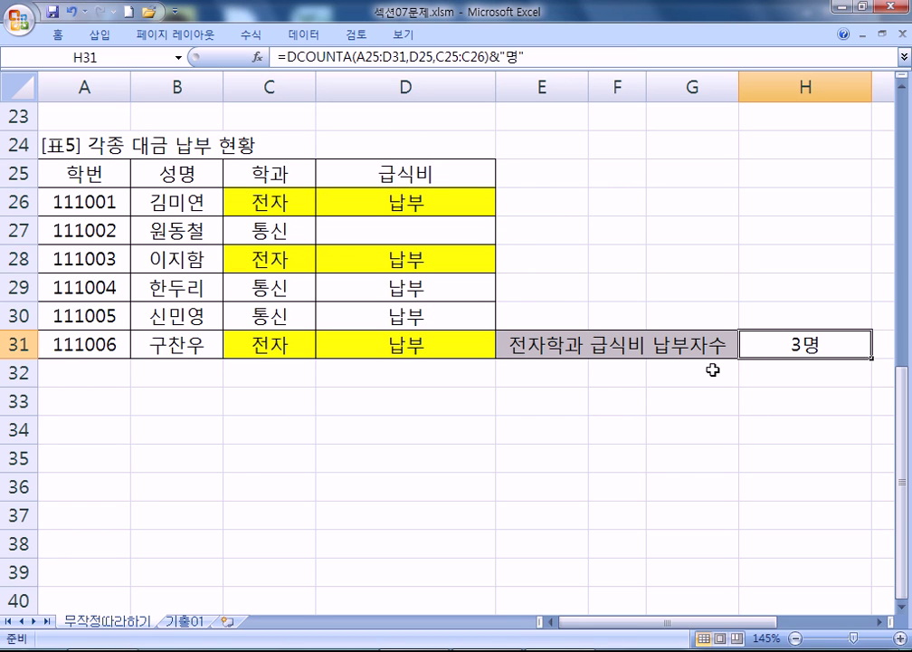
key(F2)
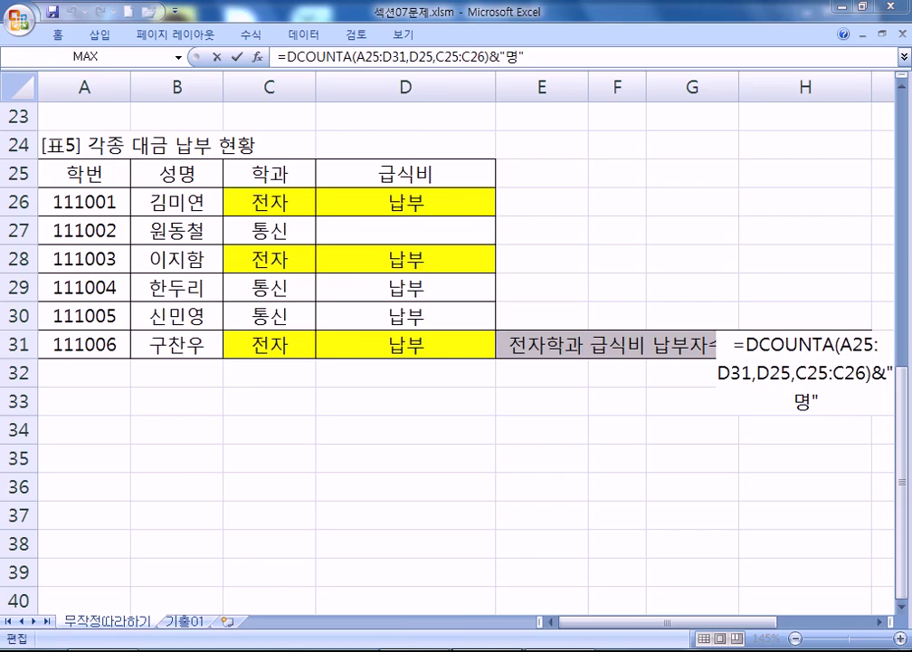
key(alt+Tab)
key(ctrl+v)
click(484, 390)
key(Return)
drag(507, 6, 495, 421)
scroll(287, 534, down, 2)
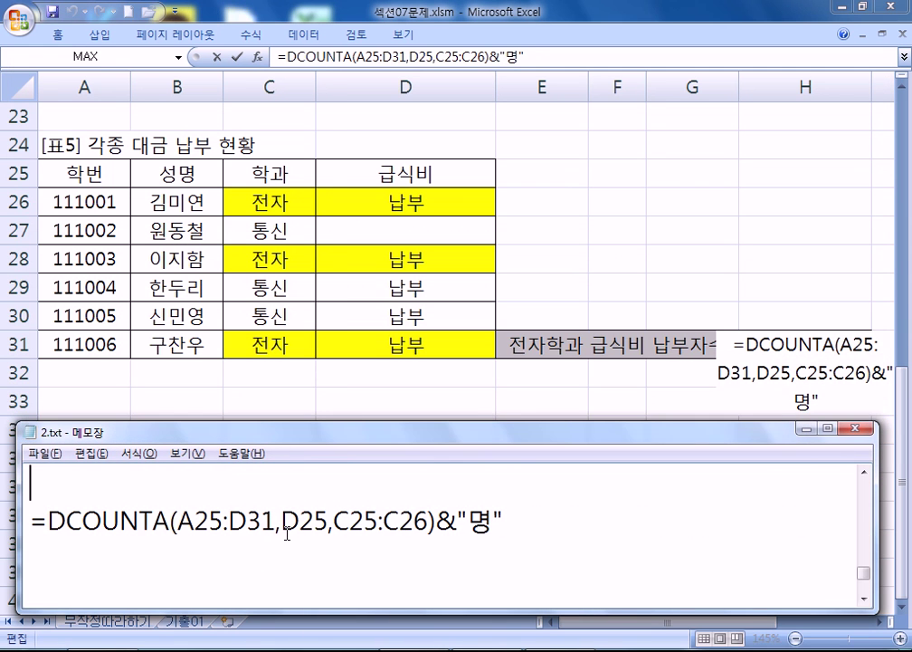
drag(311, 442, 311, 385)
key(alt+Tab)
key(Return)
Add a second copy of the DCOUNTA formula to the notes, change it to DCOUNT, and check it against the 급식비 column
key(alt+Tab)
key(ctrl+v)
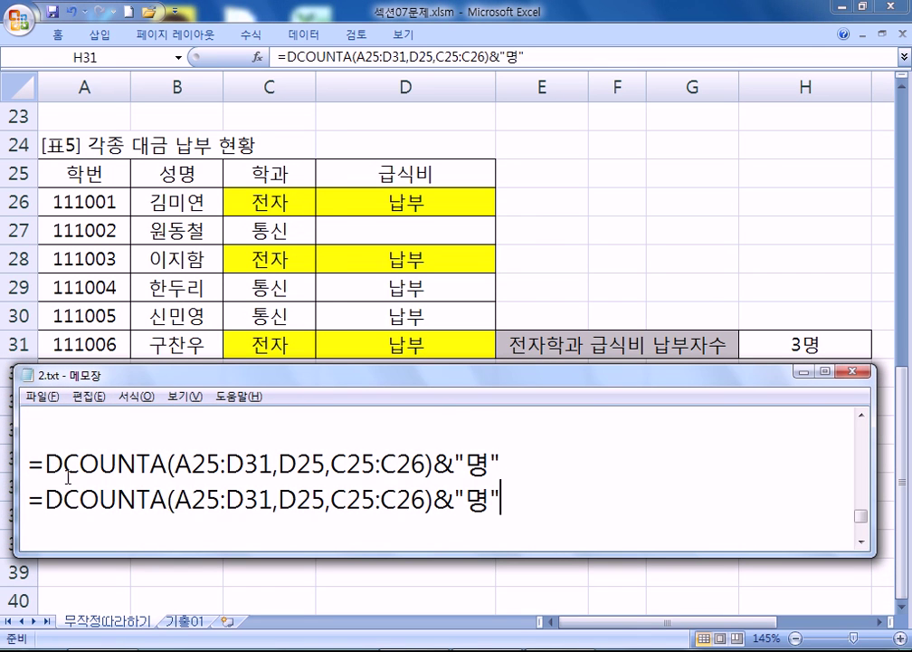
drag(160, 497, 149, 497)
key(BackSpace)
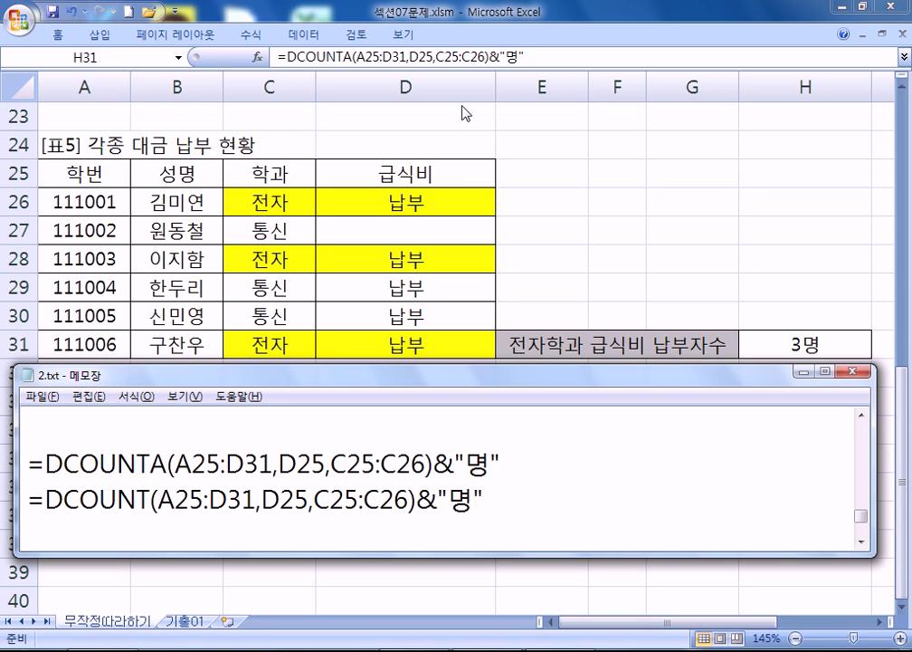
click(426, 174)
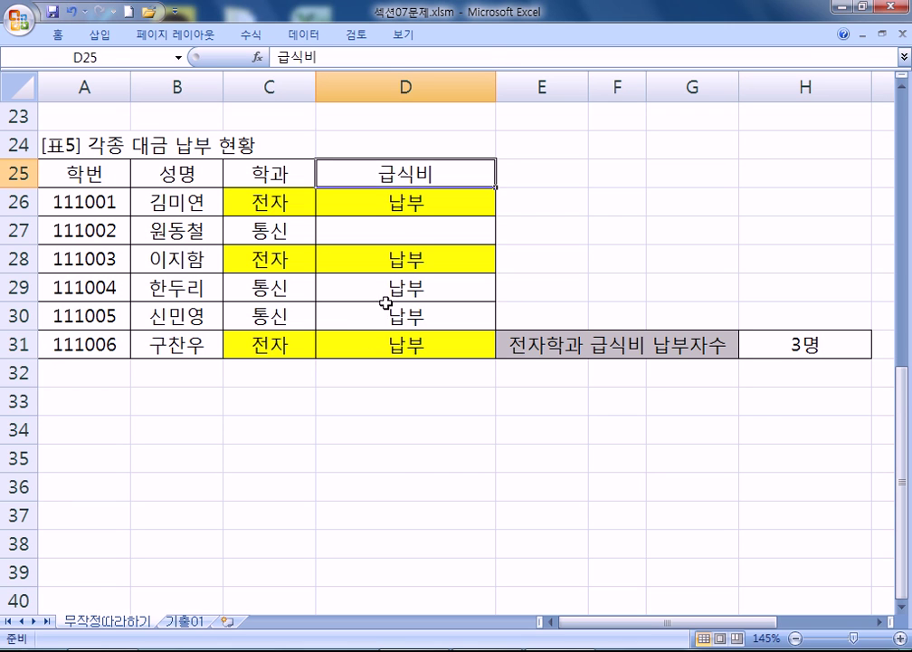
key(alt+Tab)
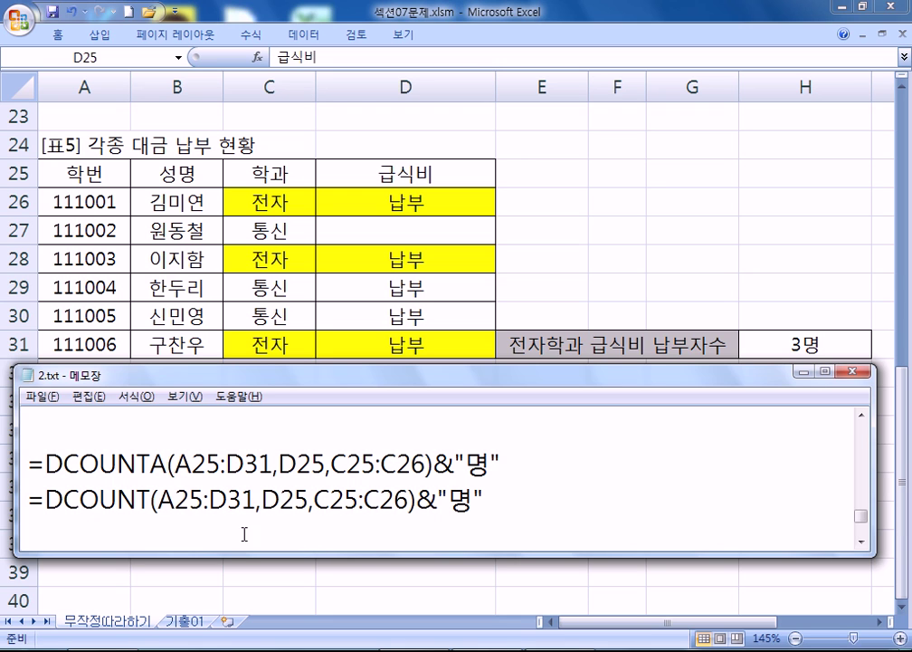
Review the database, criteria and field arguments of the DCOUNT formula in the notes, and change its field to A25
drag(165, 499, 258, 500)
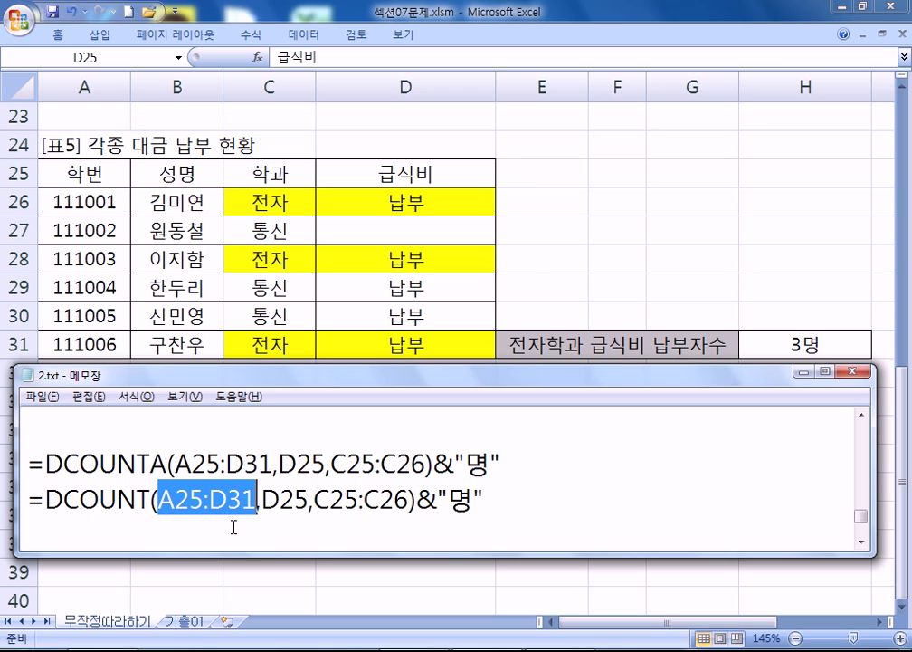
drag(314, 500, 410, 501)
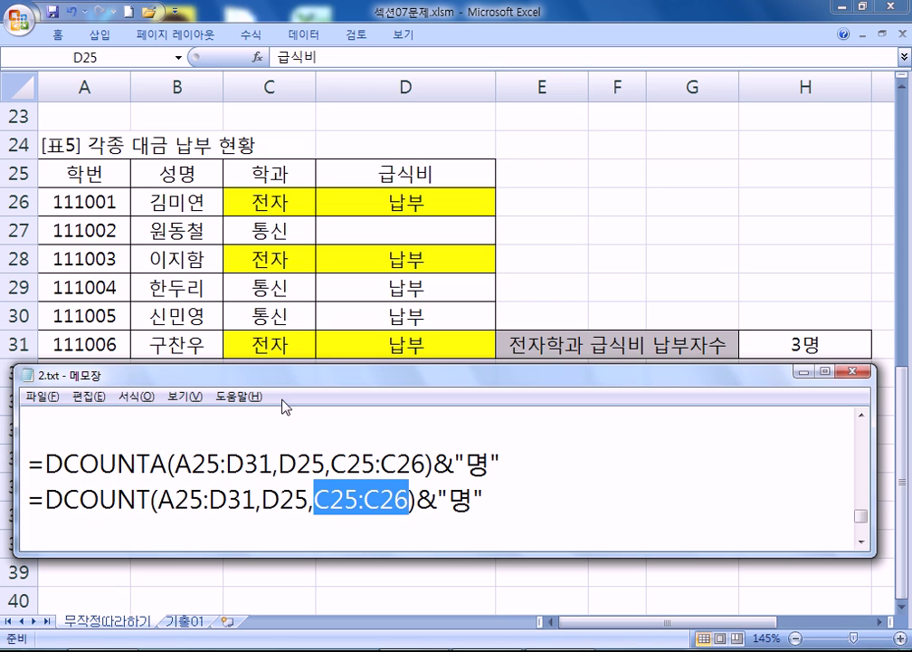
drag(262, 500, 310, 501)
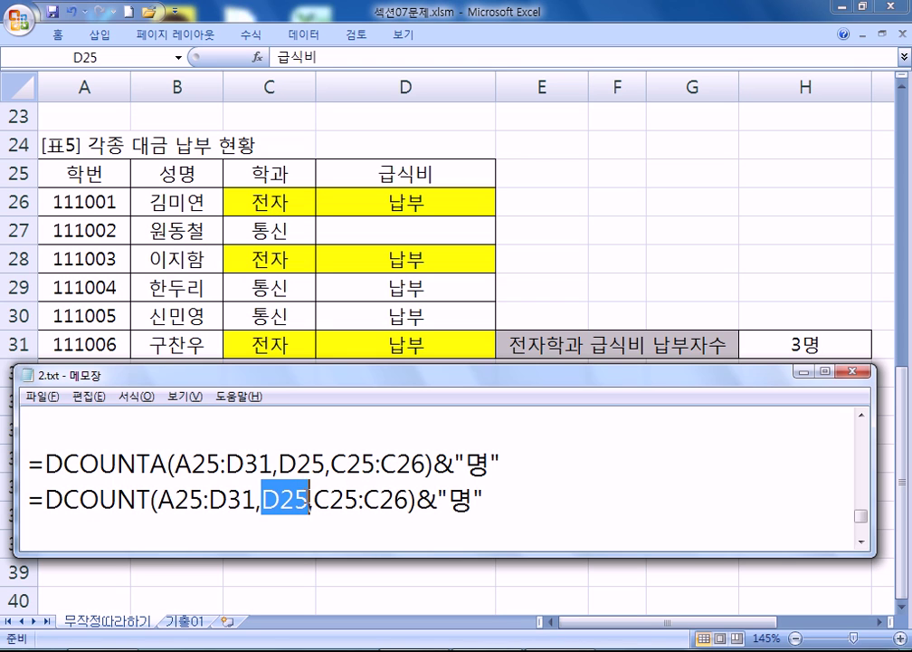
scroll(298, 509, down, 1)
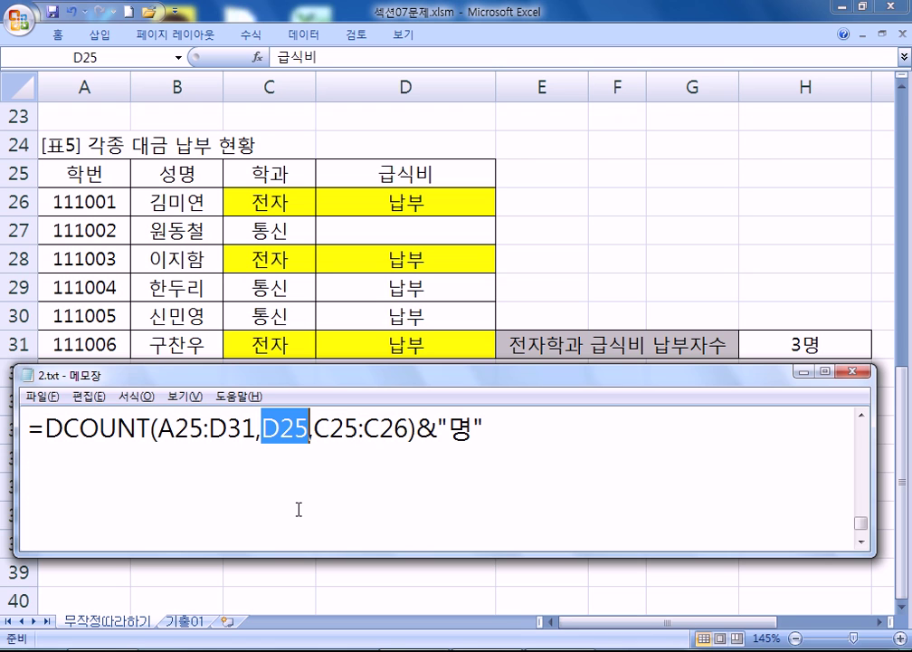
click(862, 418)
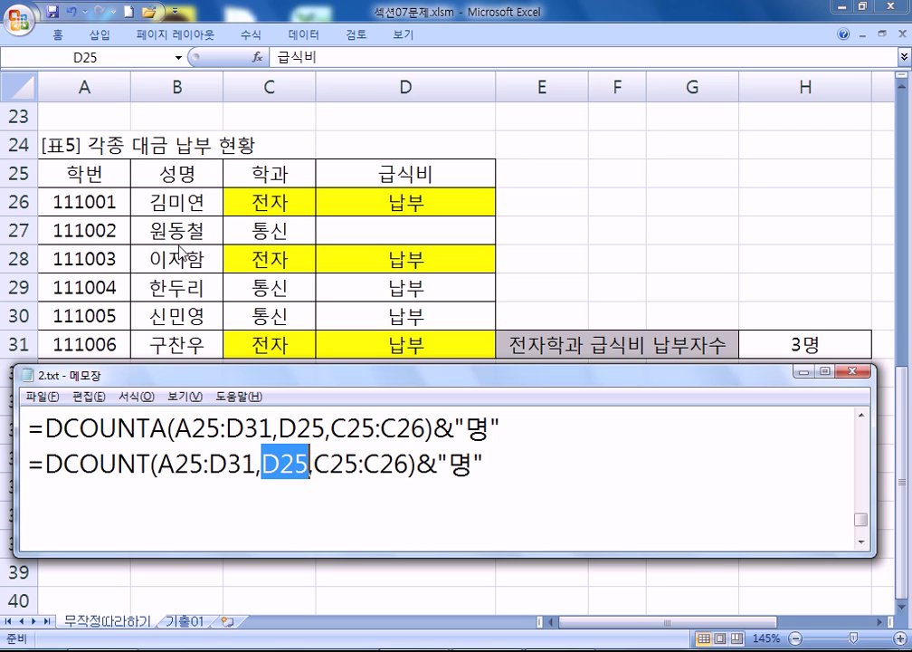
key(Left)
key(shift+Right)
text(A)
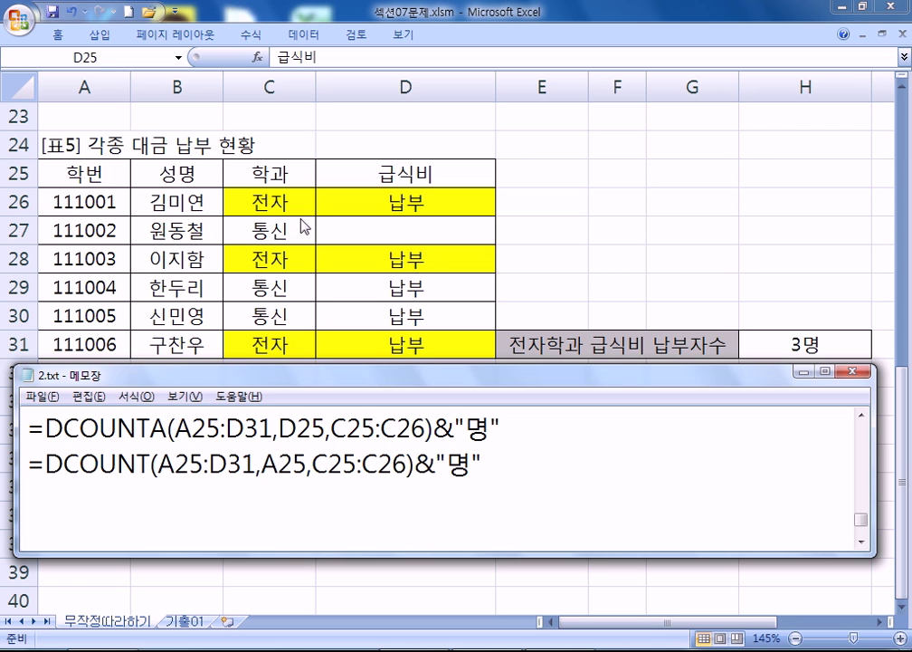
Switch to the worksheet, check the 학번 values of the 전자 rows in A26, A28 and A31, and return to the notes
key(alt+Tab)
click(252, 201)
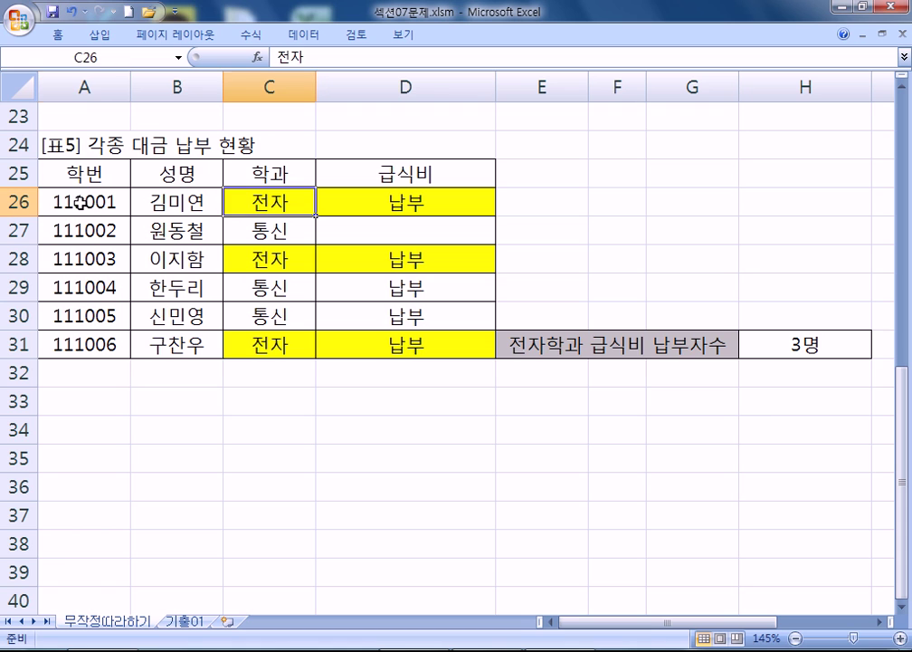
click(85, 203)
ctrl+click(84, 259)
ctrl+click(86, 346)
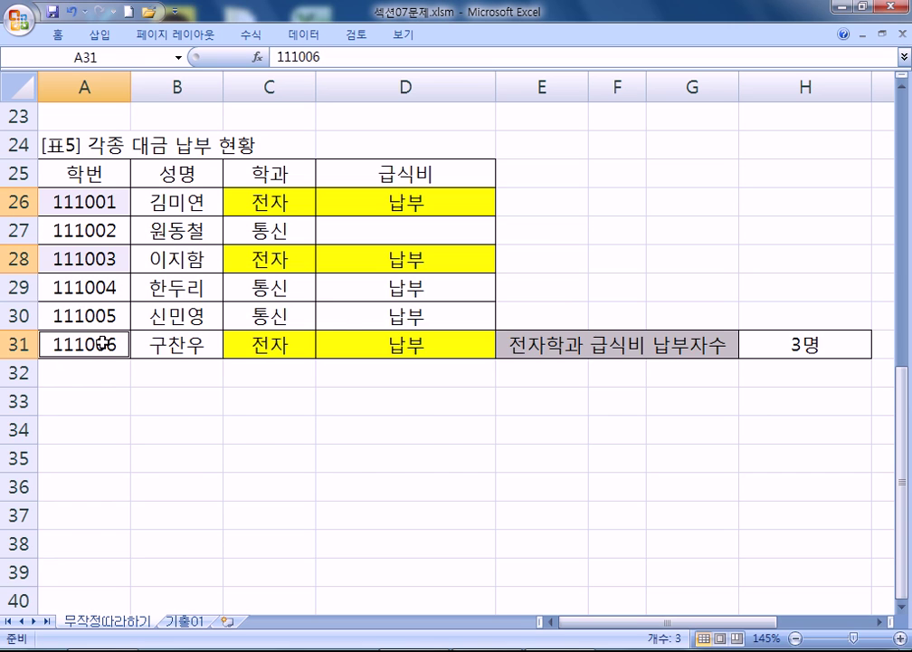
key(alt+Tab)
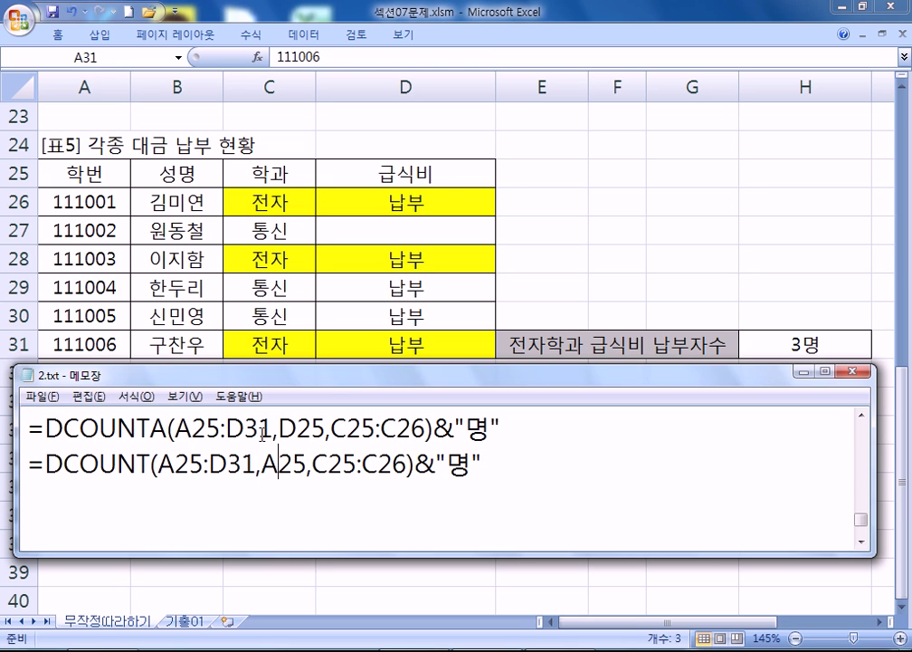
In the worksheet, test 미납 and an empty cell in D26, undo both changes, and return to the notes
key(alt+Tab)
click(389, 200)
text(미납)
key(Return)
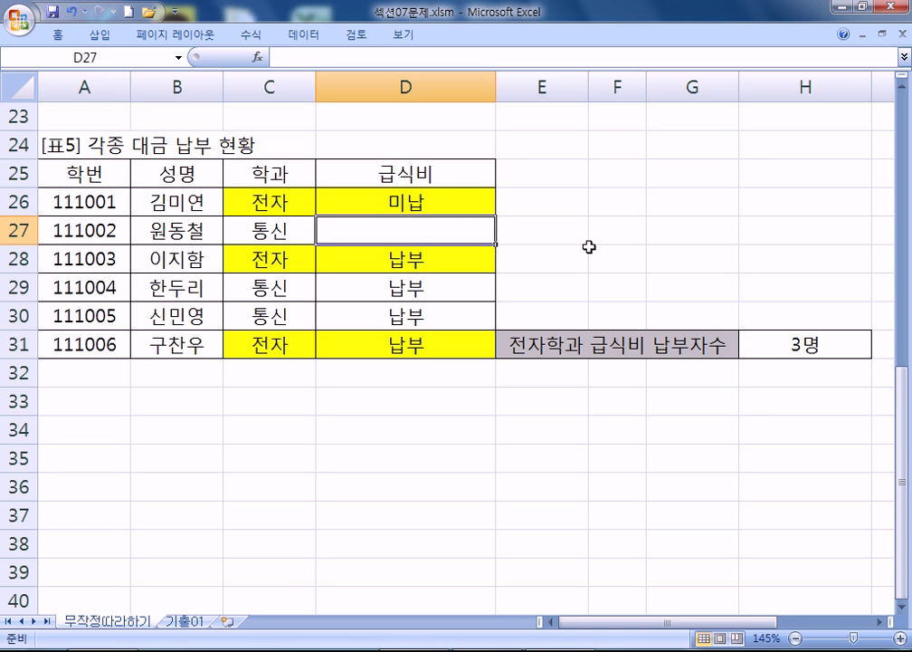
click(408, 210)
key(Delete)
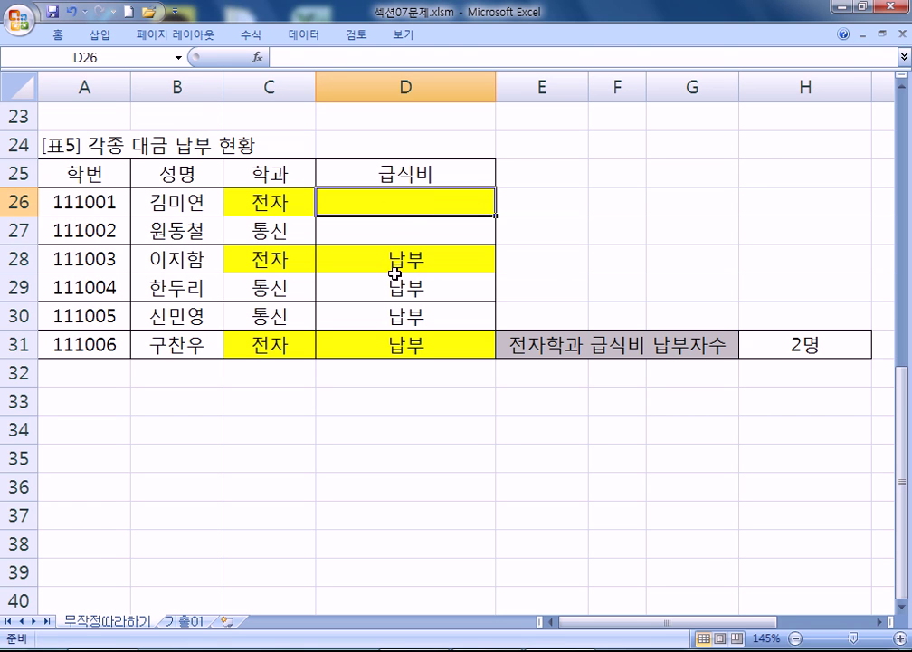
key(ctrl+z)
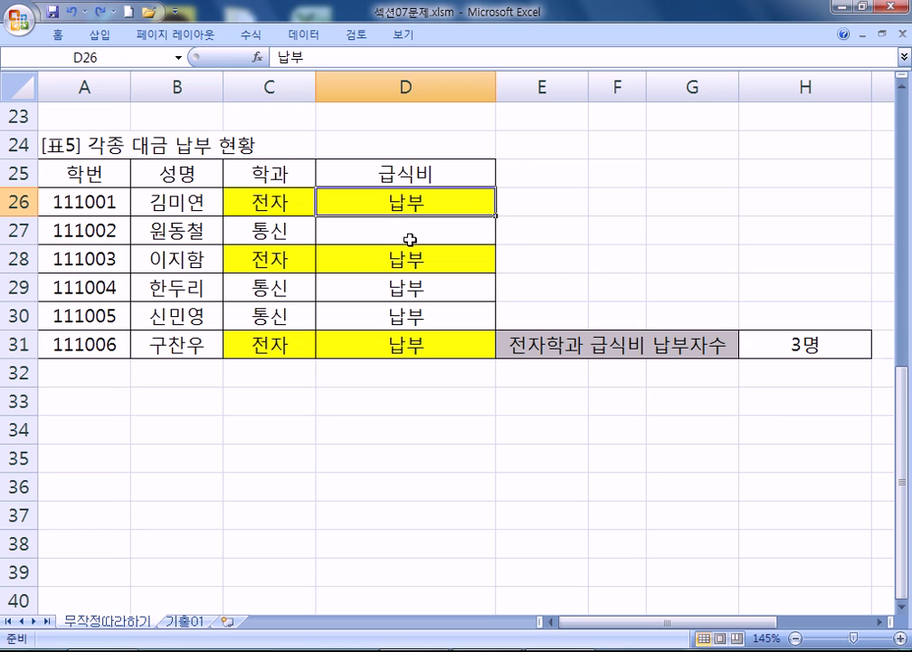
click(409, 230)
key(alt+Tab)
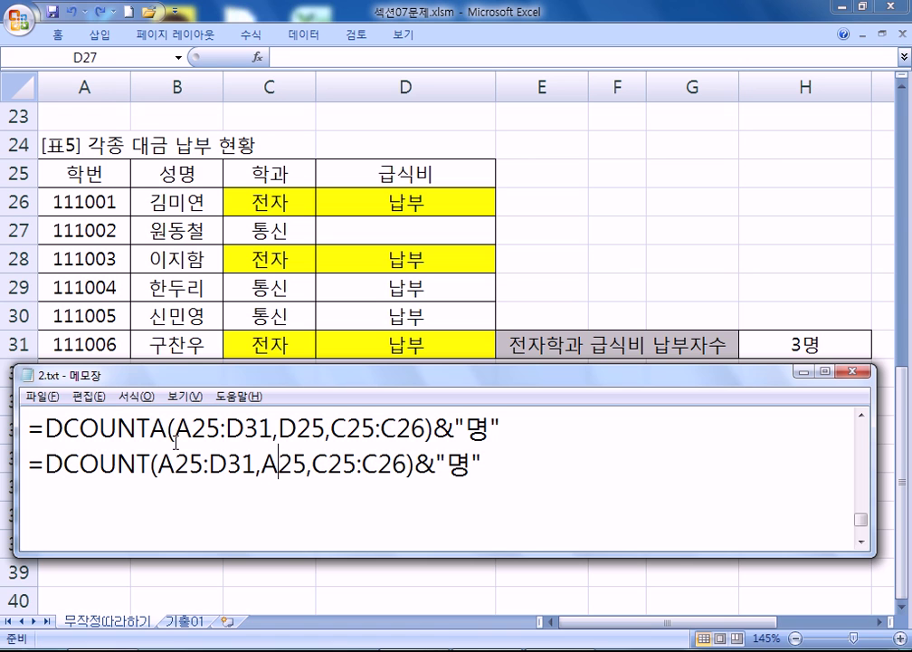
Minimize the notes and try DCOUNT instead of DCOUNTA in the H31 formula
click(802, 371)
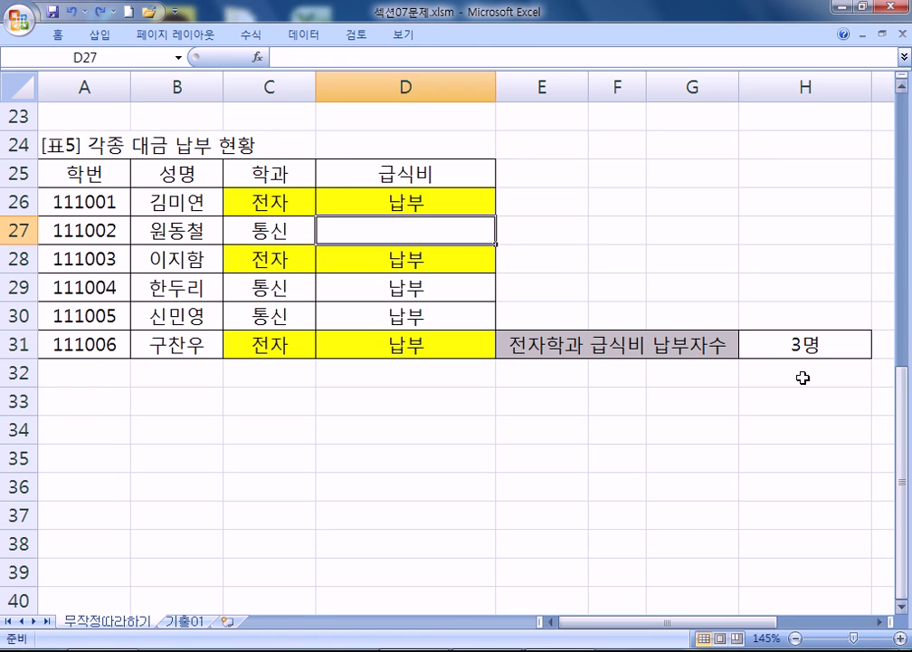
double_click(804, 345)
click(832, 345)
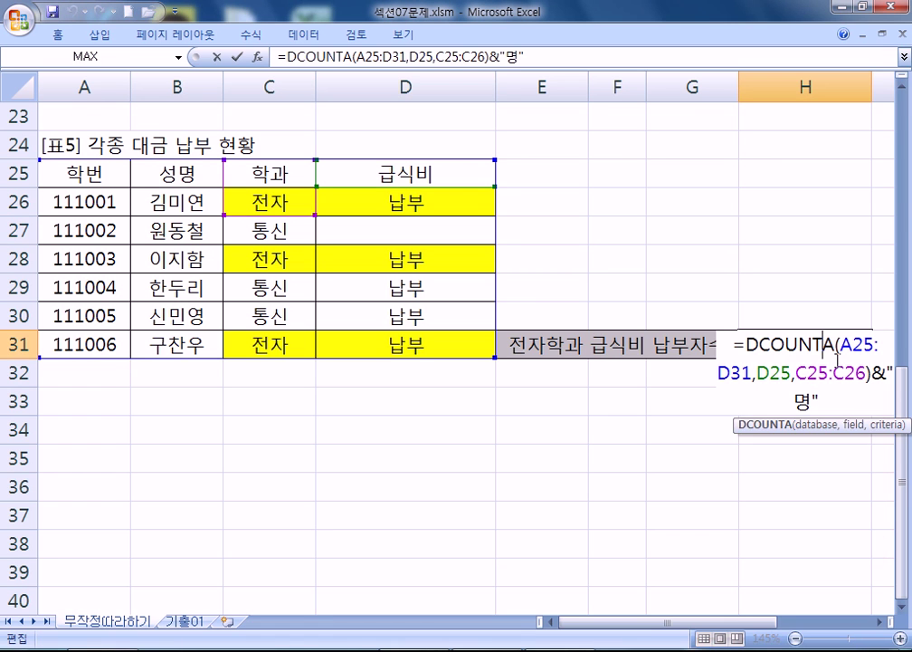
key(BackSpace)
key(Return)
click(808, 343)
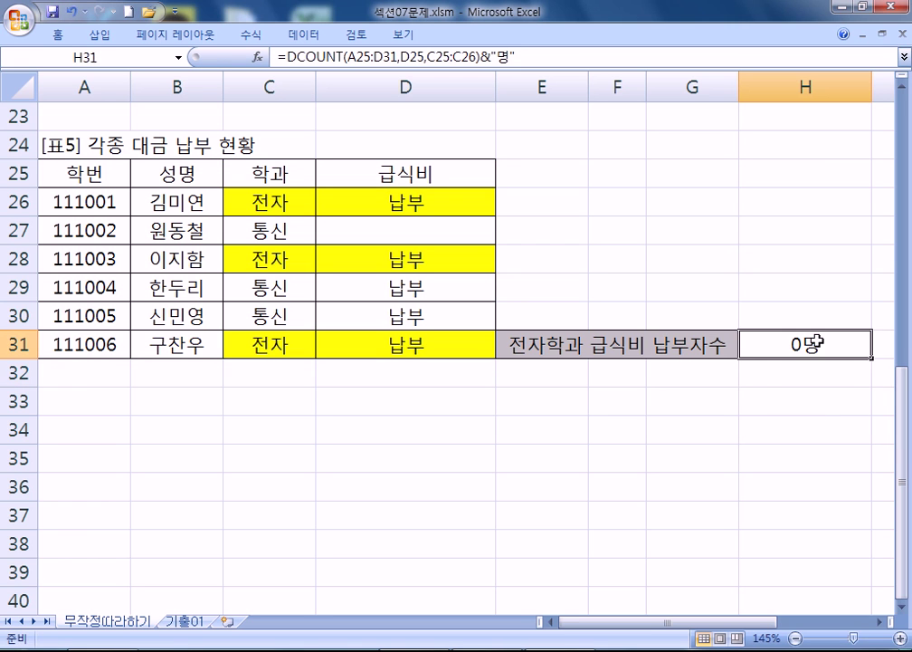
Change the function in the H31 formula back to DCOUNTA and commit it
key(F2)
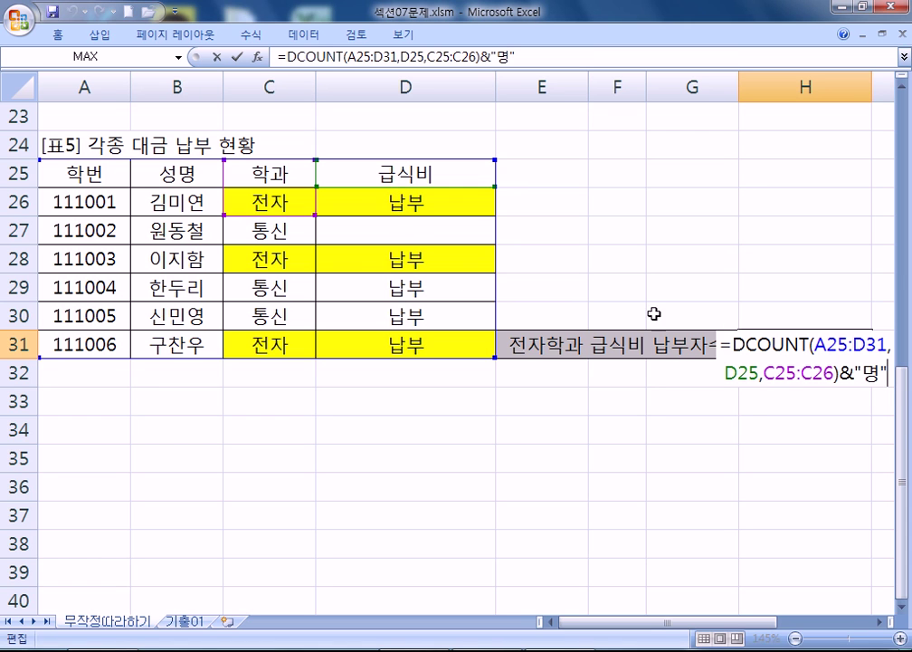
click(812, 344)
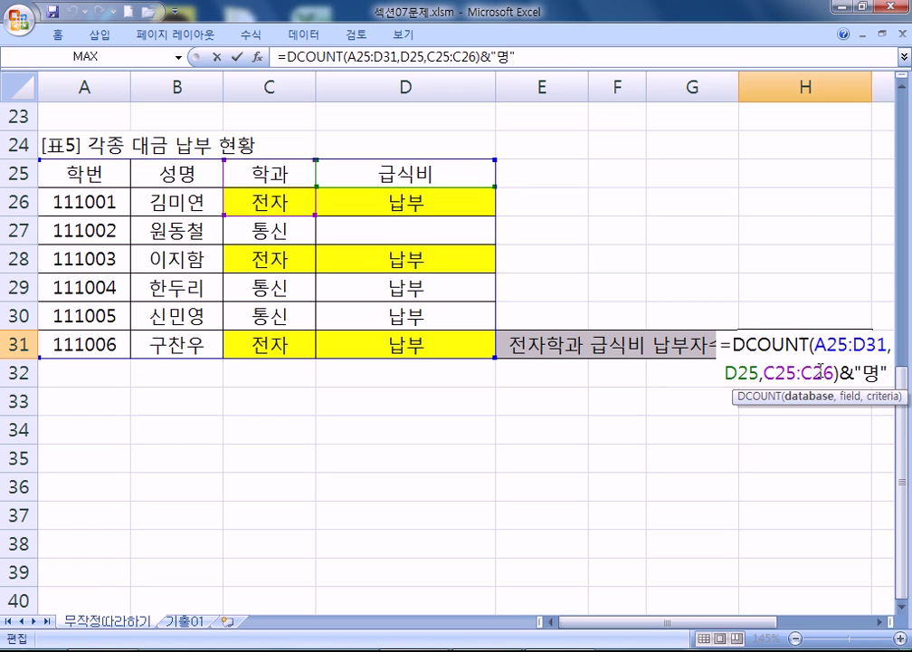
text(ㅁ)
key(BackSpace)
key(Hangul)
text(A)
key(Return)
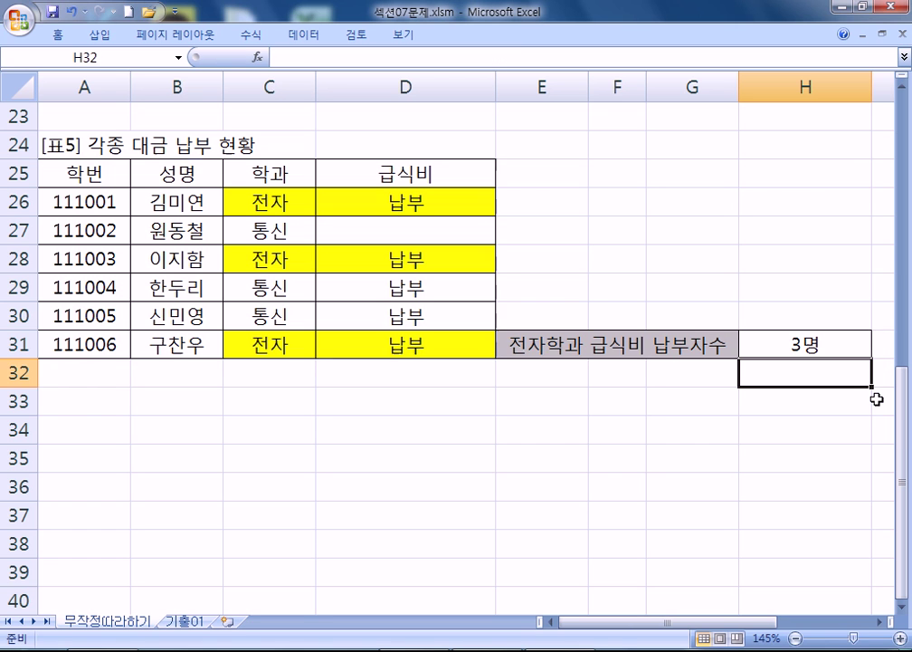
Review the ranges referenced by the H31 DCOUNTA formula and leave it as is
double_click(796, 347)
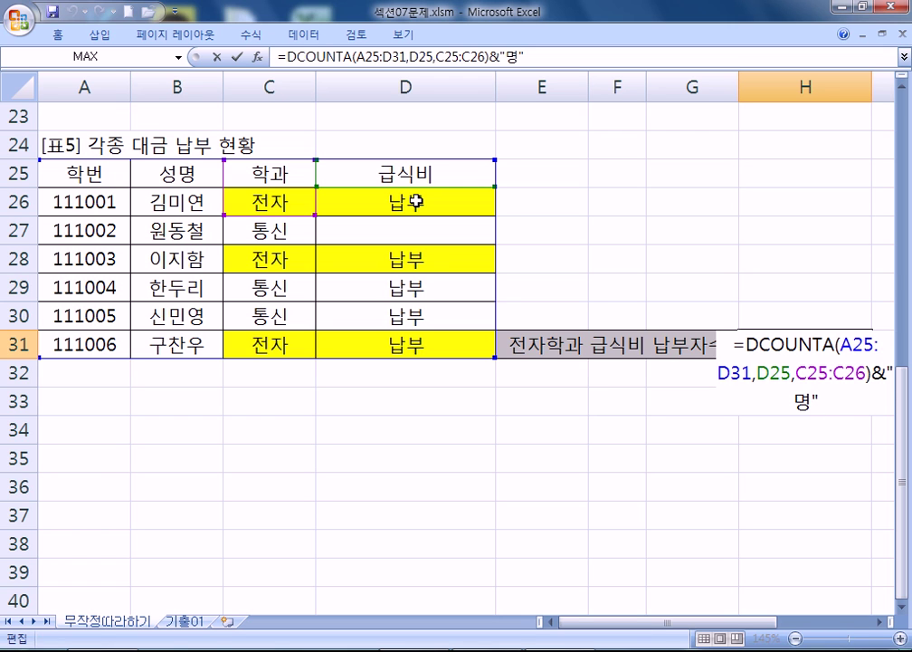
key(ctrl+Return)
click(451, 389)
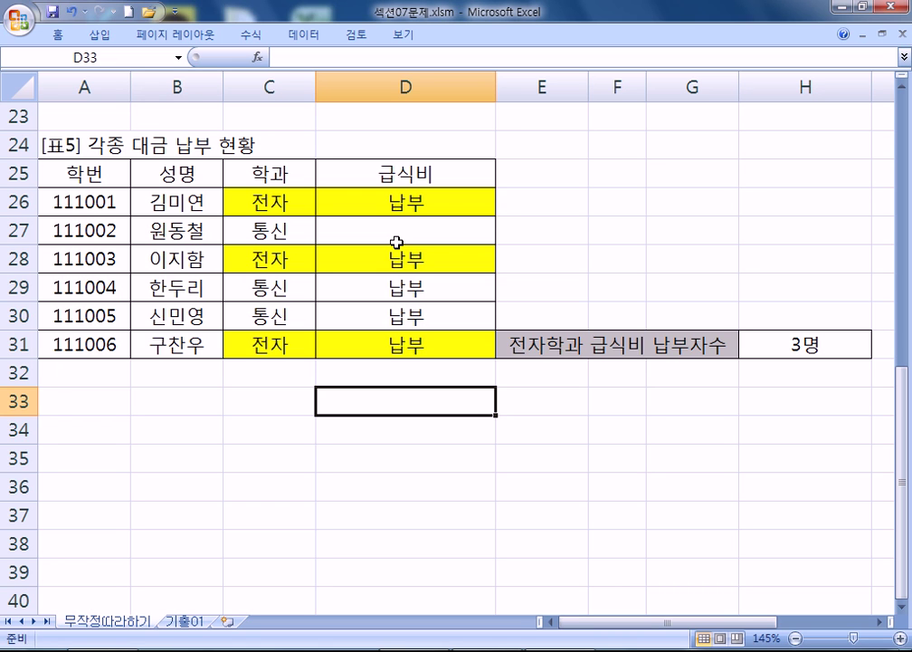
Start a COUNTIFS formula in D24 with range C26:C31 and the criterion "전자"
click(379, 148)
text(=COUNT)
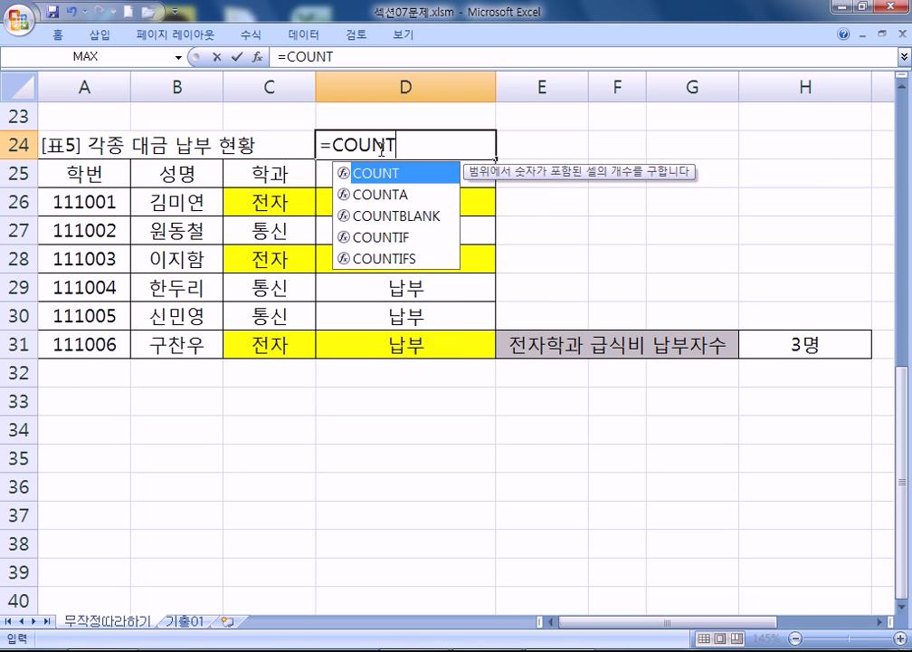
text(IFS)
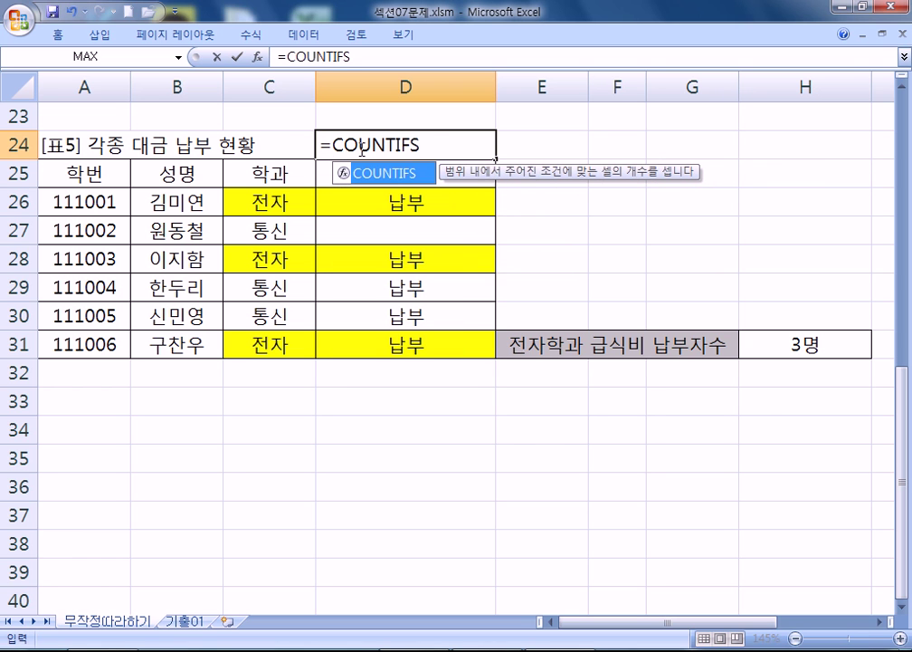
text(()
drag(267, 202, 260, 346)
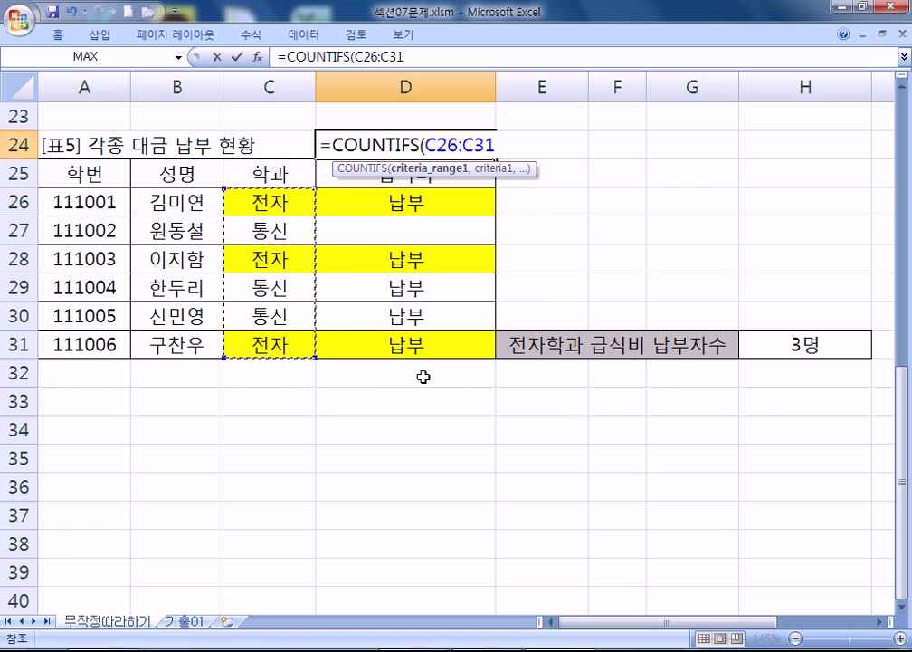
text(,"전저)
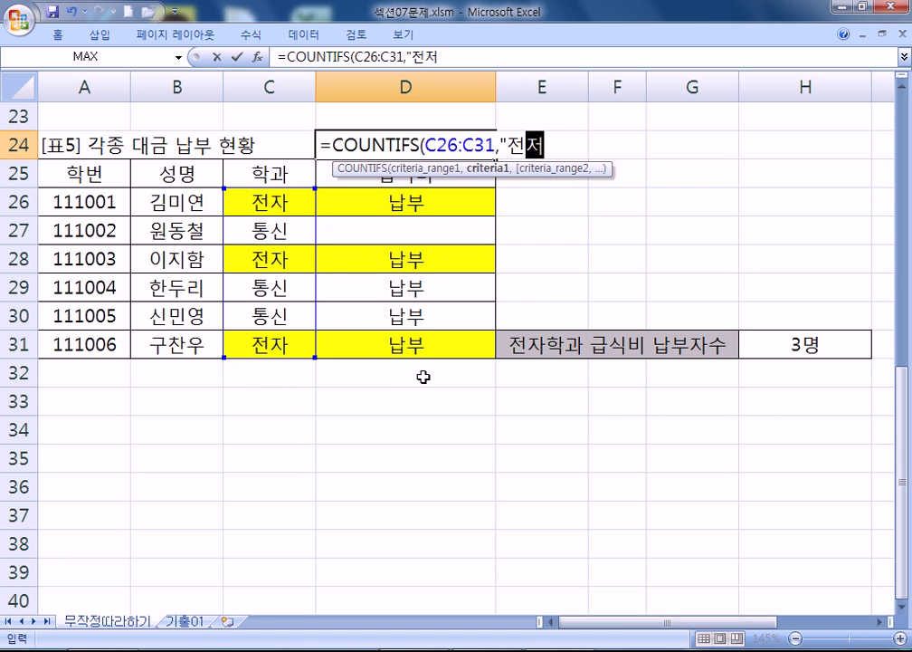
key(BackSpace)
text(자")
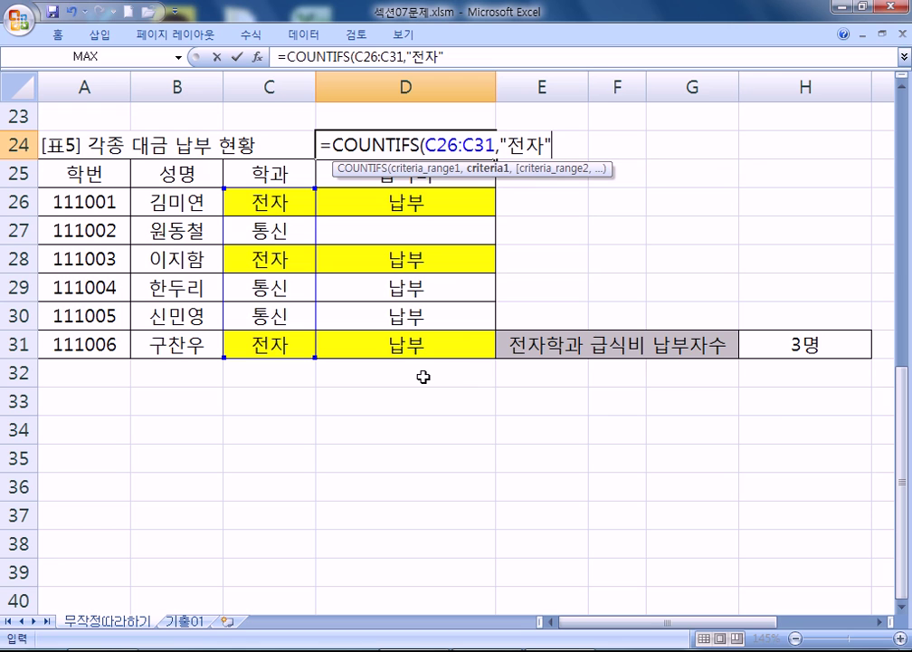
Add range D26:D31 with the criterion "납부" to the D24 COUNTIFS formula and commit it
text(,)
drag(367, 206, 370, 346)
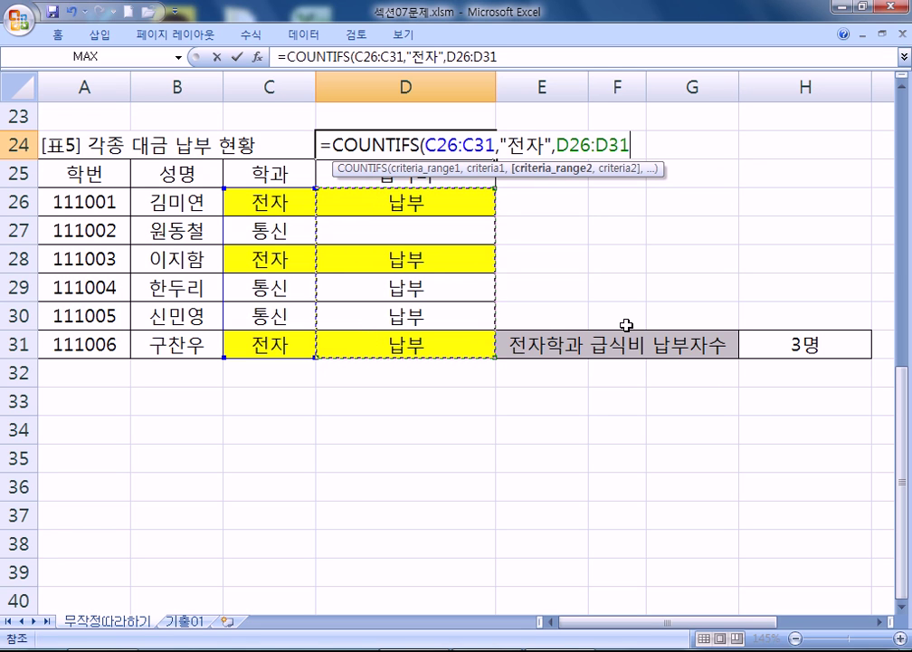
text(,"납부"))
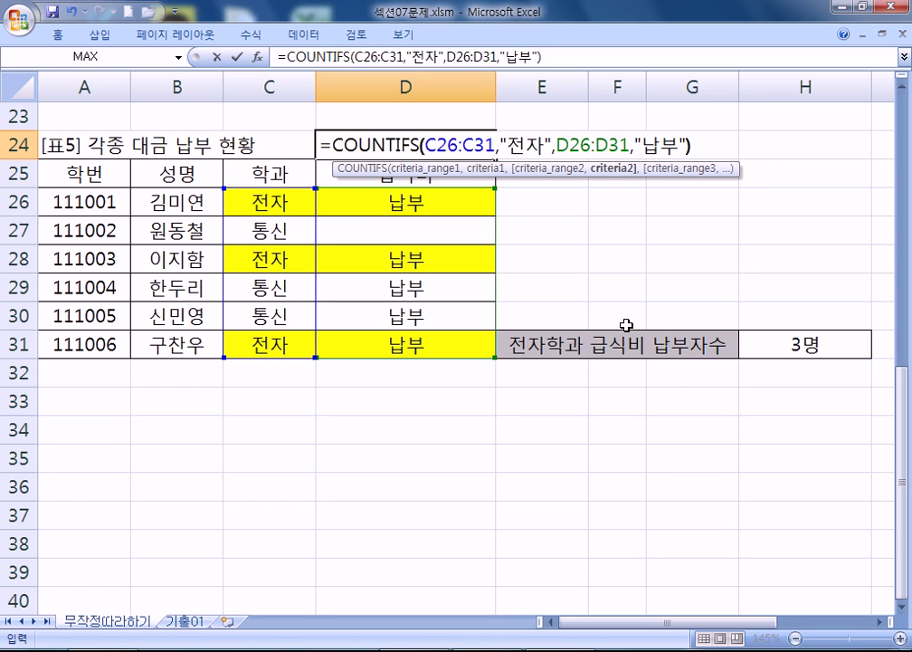
key(Return)
Test the D24 and H31 counts by clearing D26, and undo the deletion
key(Up)
key(Down)
key(Down)
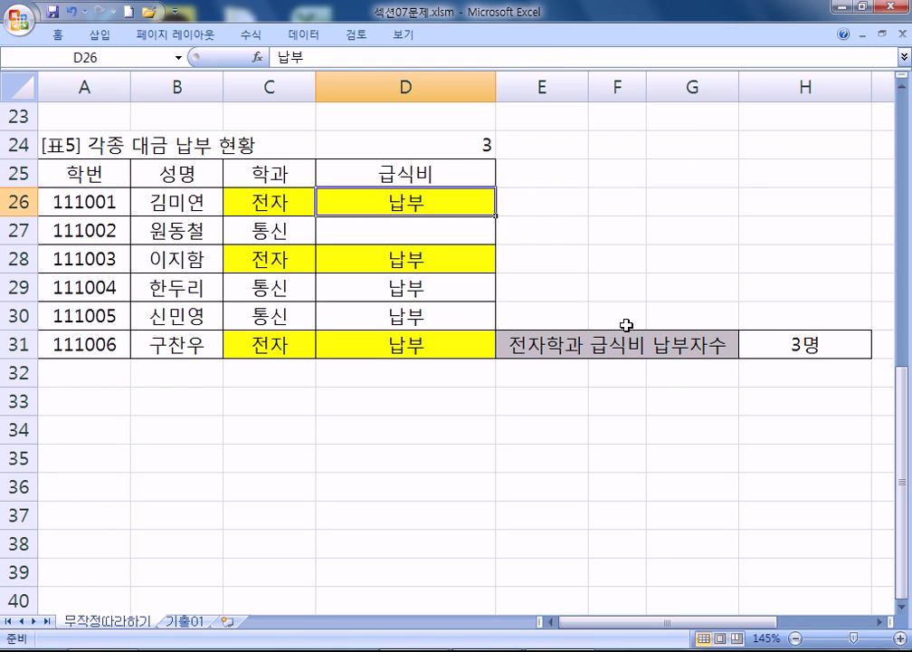
key(Delete)
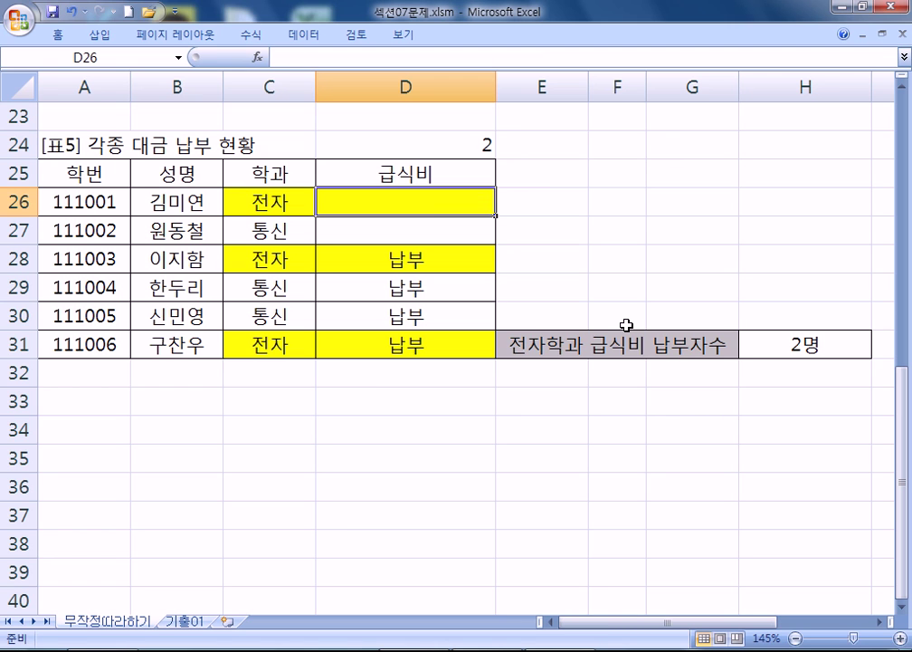
key(ctrl+z)
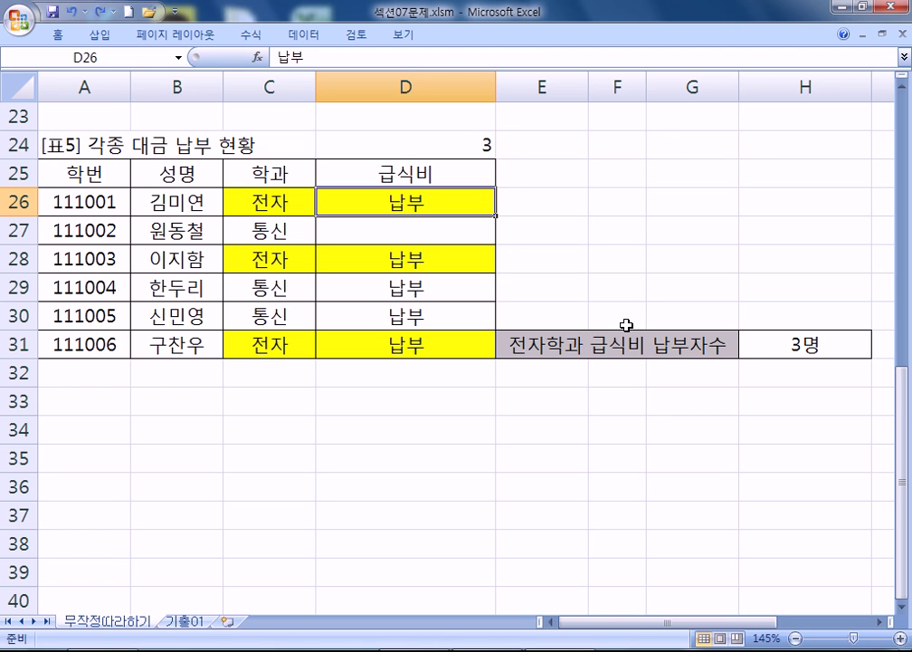
Test the counts by changing C28 to 통신, and check the 전자 and 납부 cells in rows 26 and 31
key(Down)
key(Down)
key(Left)
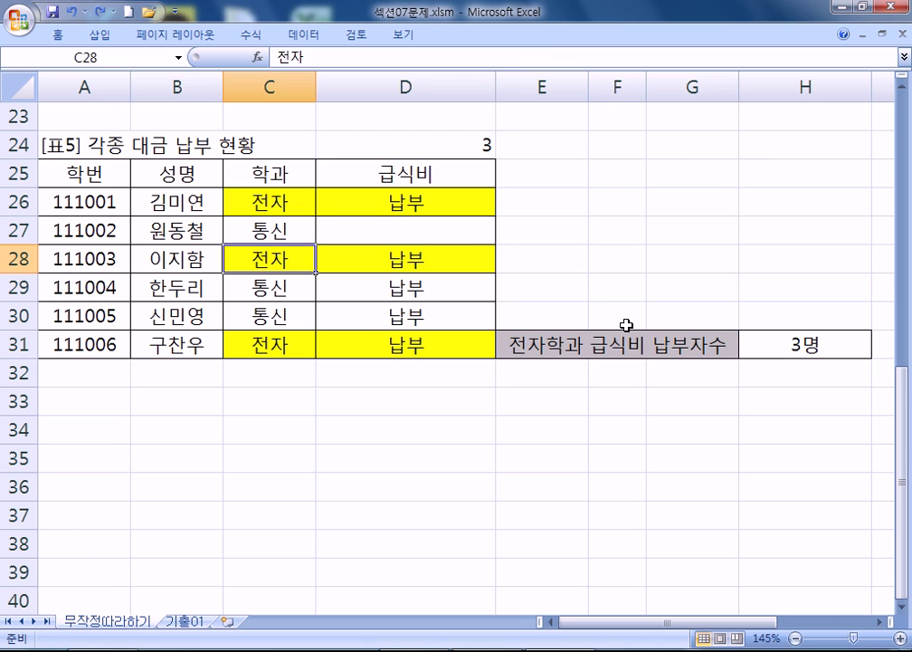
text(통신)
key(Return)
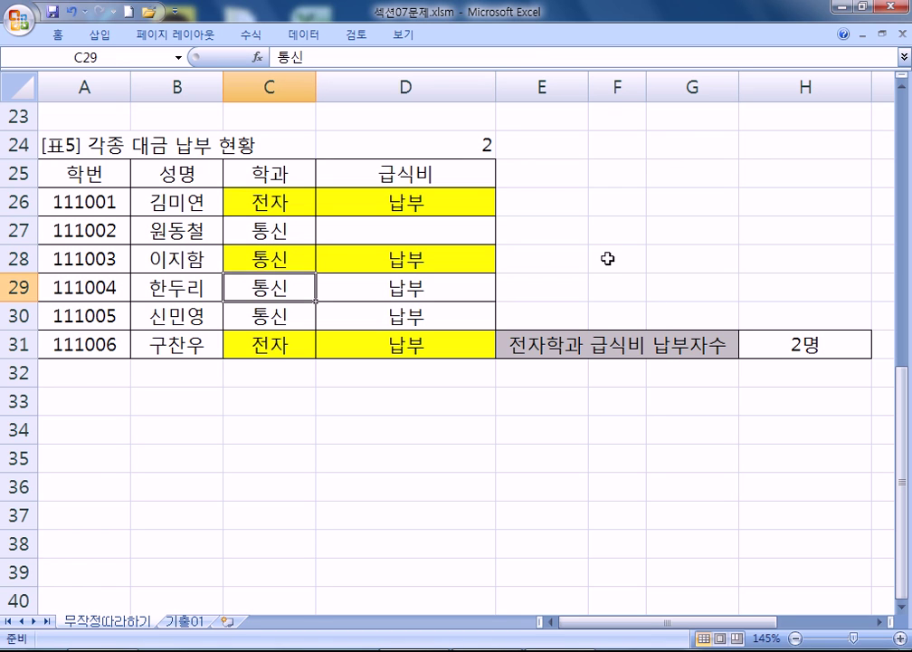
drag(279, 201, 399, 202)
drag(255, 343, 357, 343)
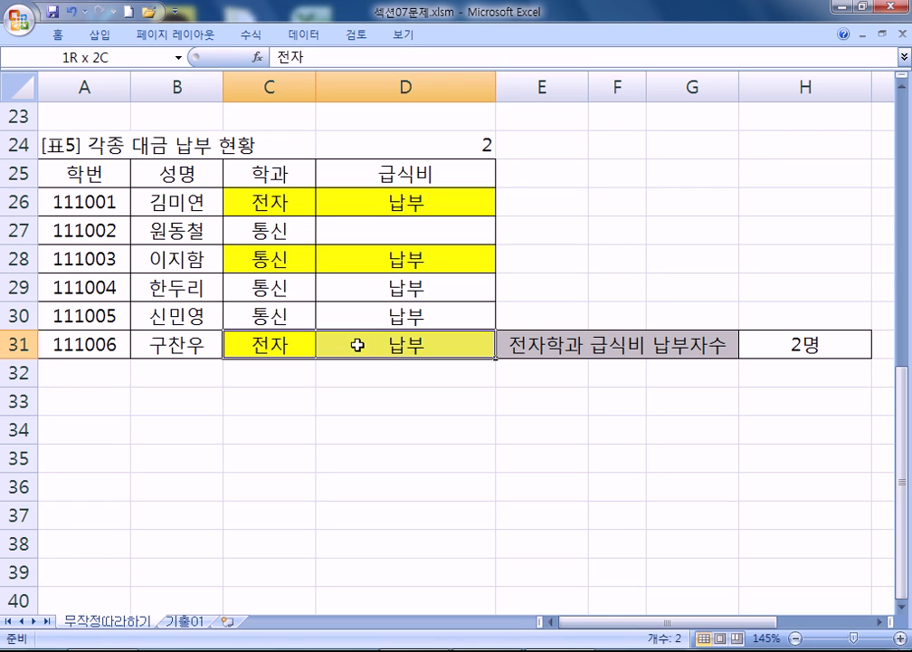
Undo the change to C28 and select C28:D28 to check its values
click(264, 260)
key(ctrl+z)
drag(264, 261, 351, 256)
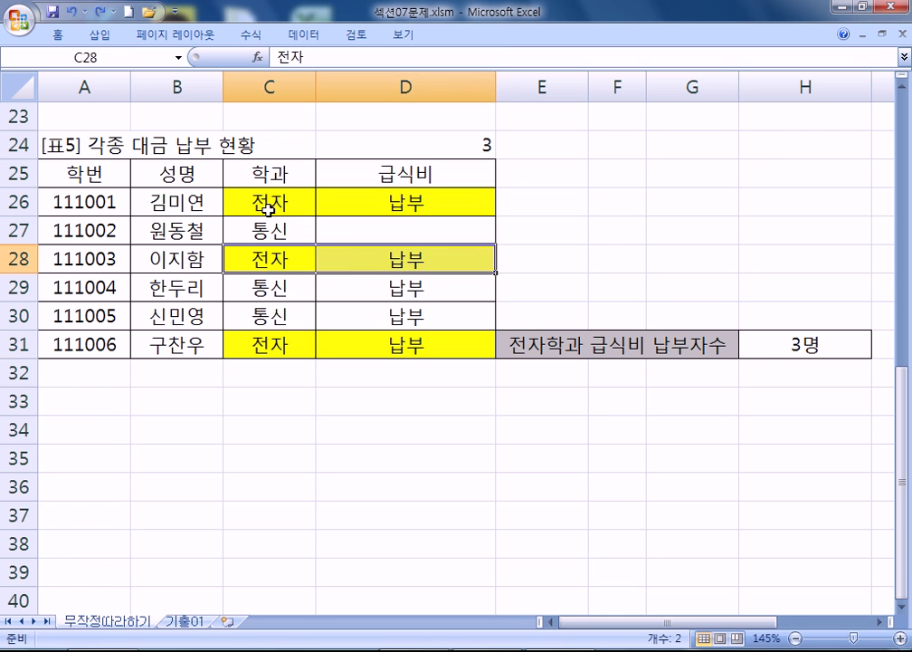
Check the matching 전자 and 납부 cells in rows 26 and 31 against the COUNTIFS formula in D24
drag(264, 206, 362, 201)
drag(264, 344, 335, 342)
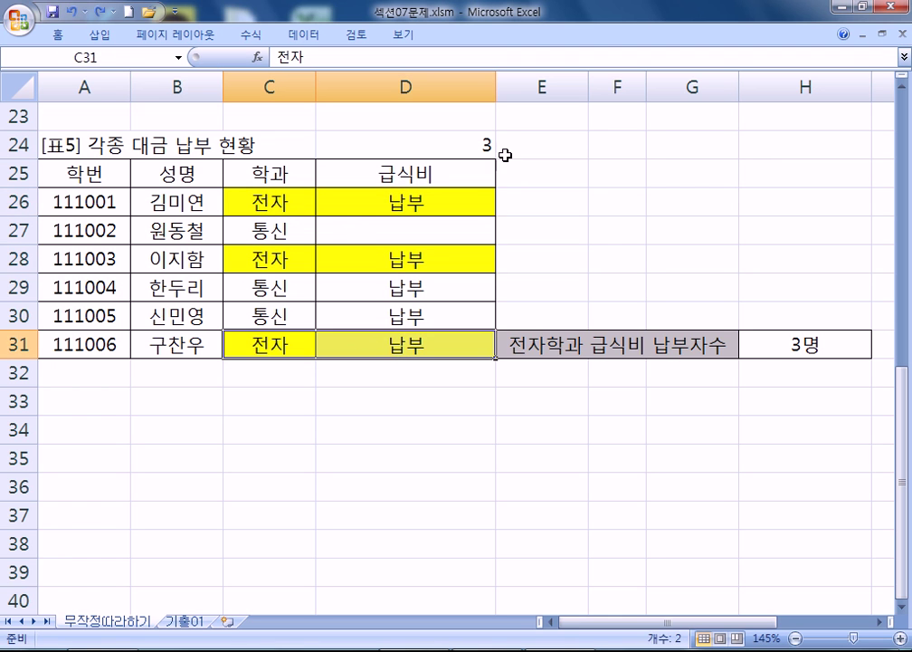
click(453, 147)
key(F2)
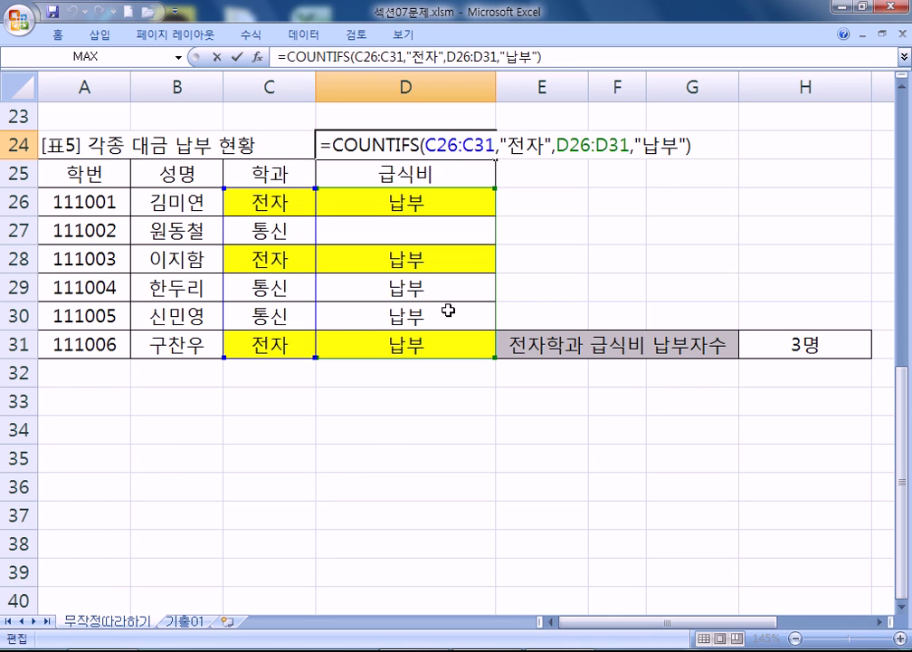
Switch to the 2.txt notes in Notepad, review the DCOUNTA formula's field, criteria and function name, and return to Excel leaving D24's formula unchanged
key(alt+Tab)
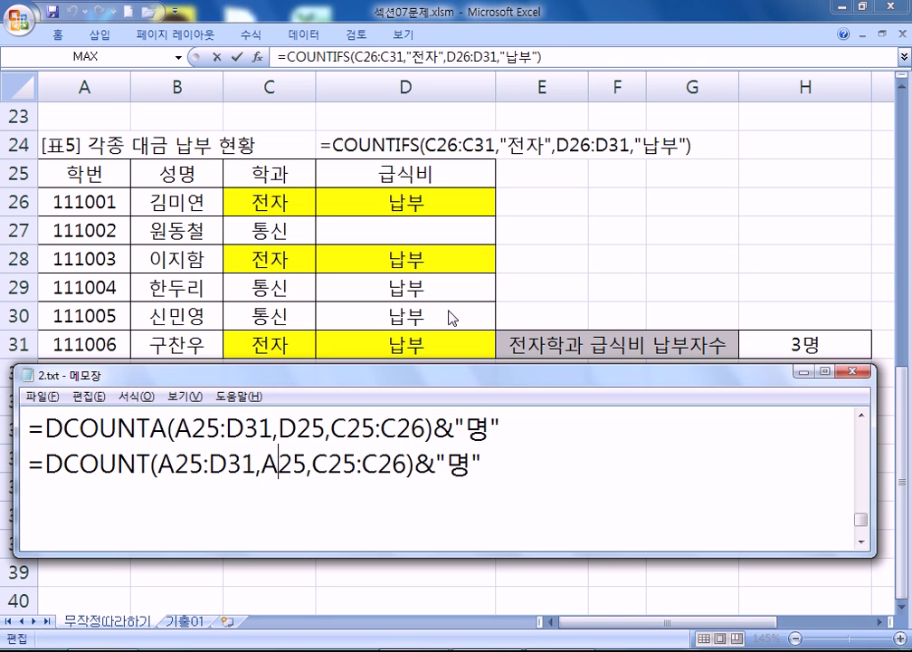
drag(279, 427, 325, 427)
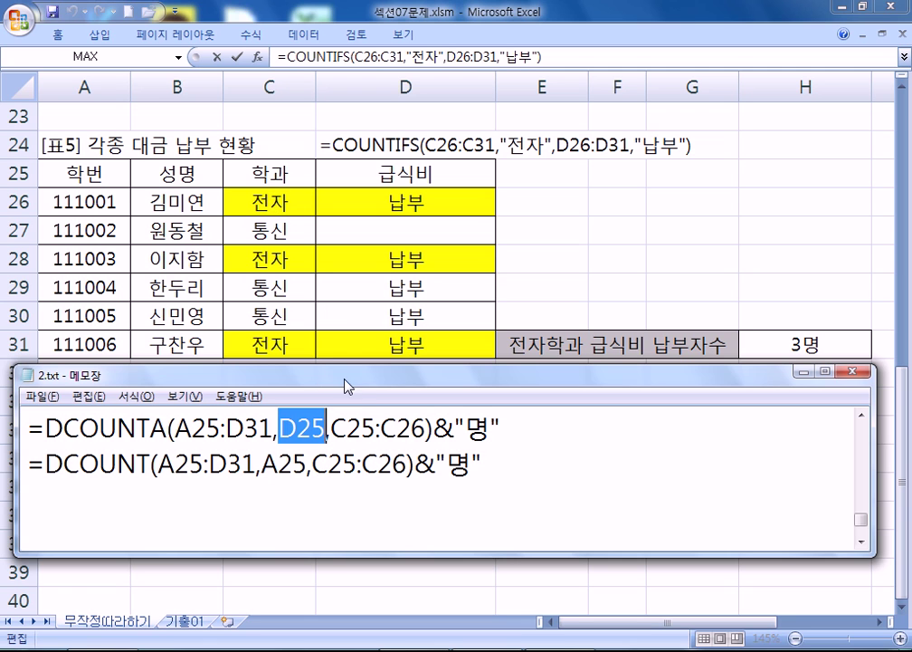
drag(331, 425, 428, 424)
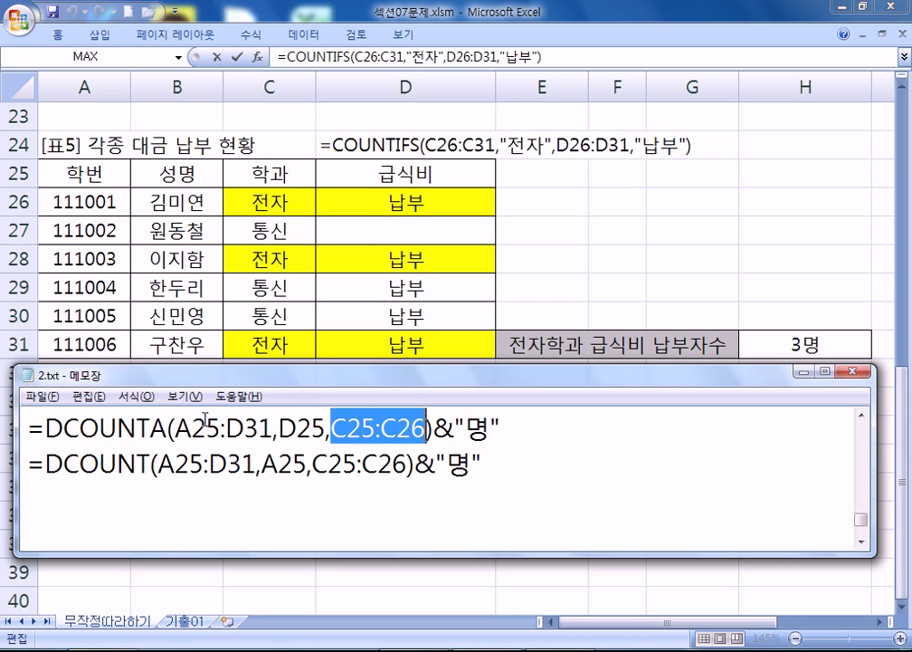
drag(167, 425, 45, 428)
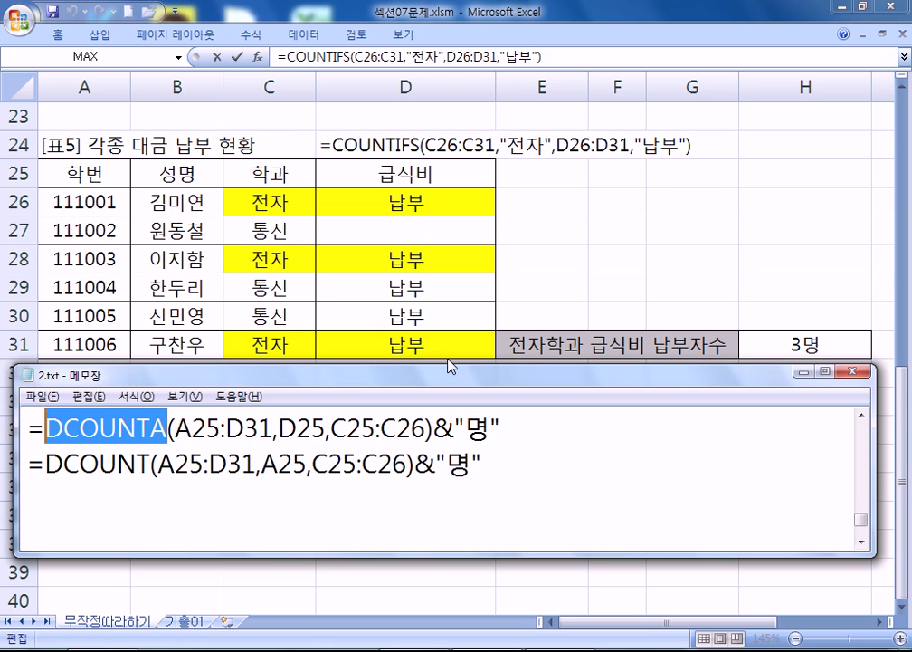
click(363, 573)
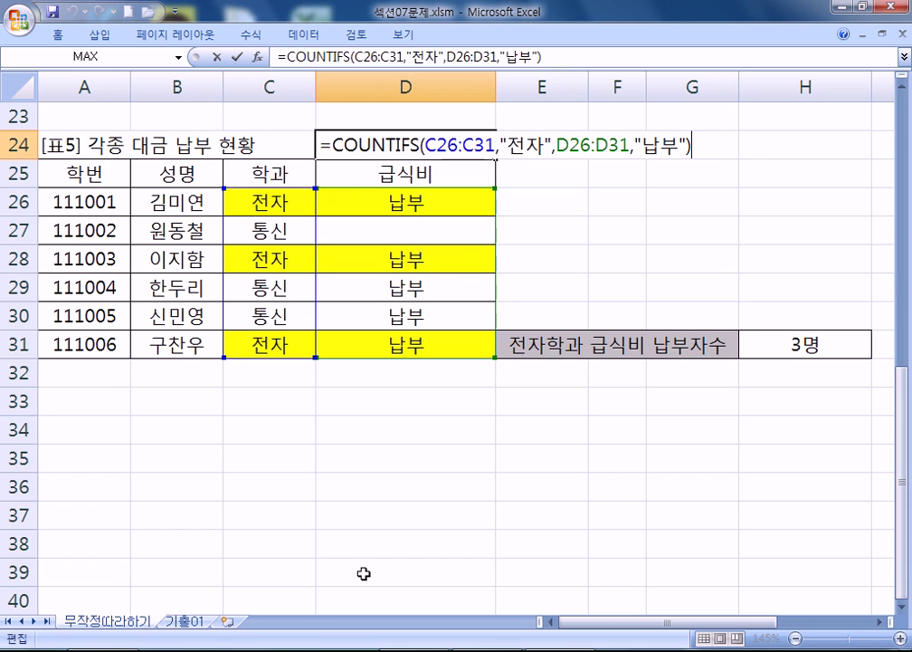
key(ctrl+Return)
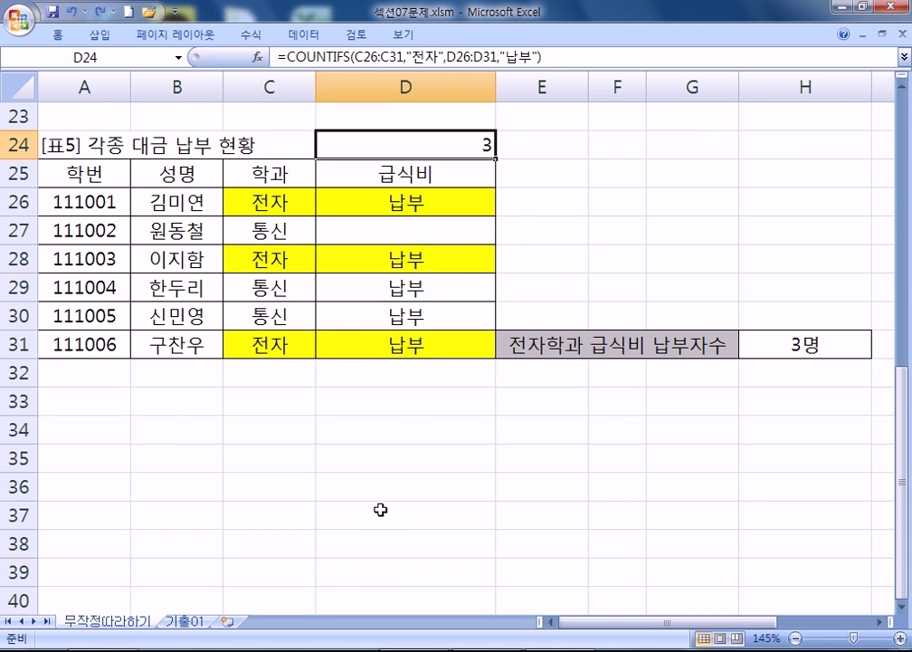
Copy D24's COUNTIFS formula into the 2.txt notes below the DCOUNT line, enlarge the Notepad window, and return to the Excel worksheet
key(alt+Tab)
key(alt+Tab)
drag(554, 55, 277, 55)
key(ctrl+c)
key(alt+Tab)
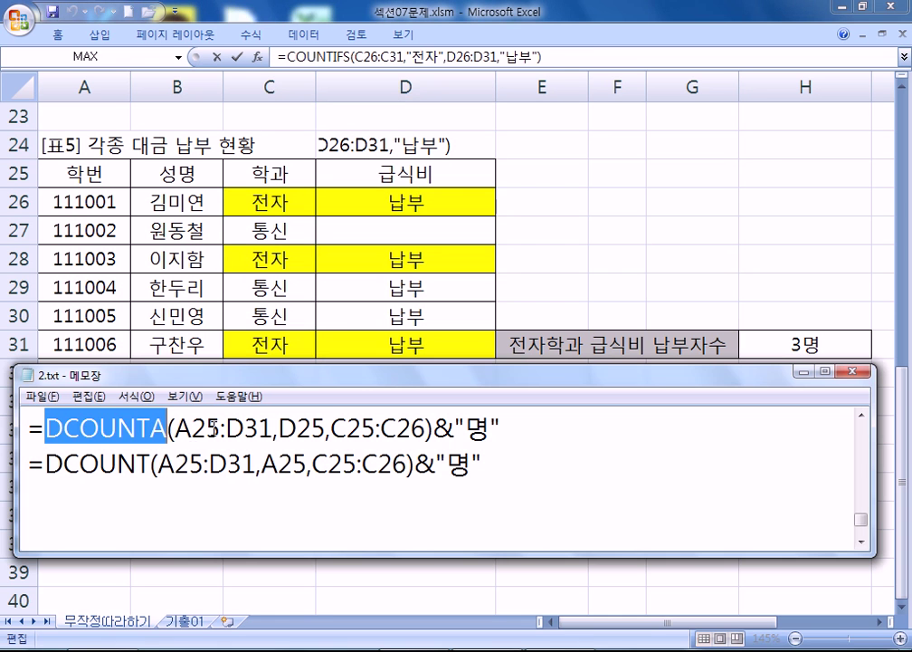
click(107, 510)
key(ctrl+v)
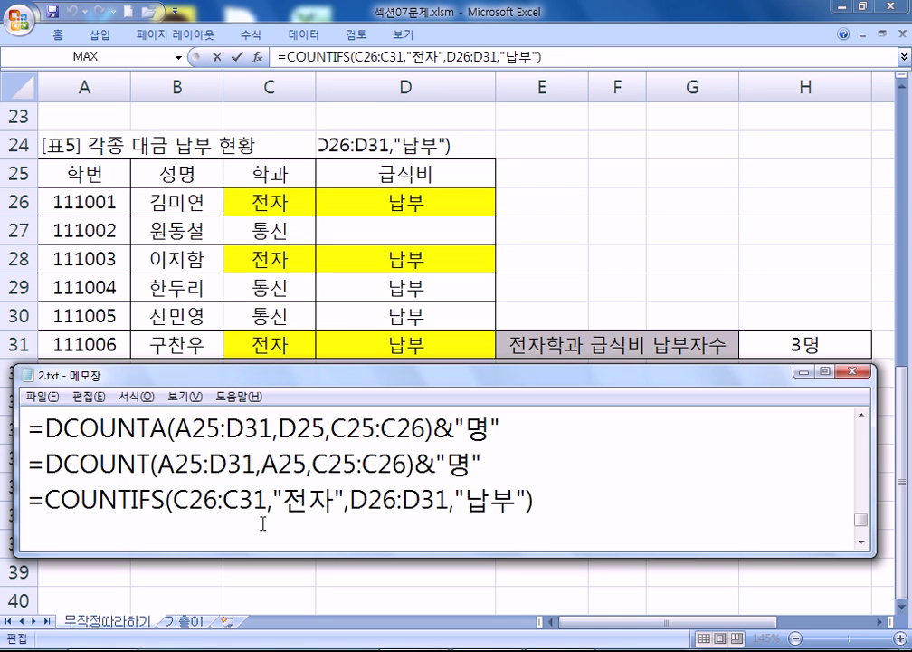
drag(297, 554, 298, 595)
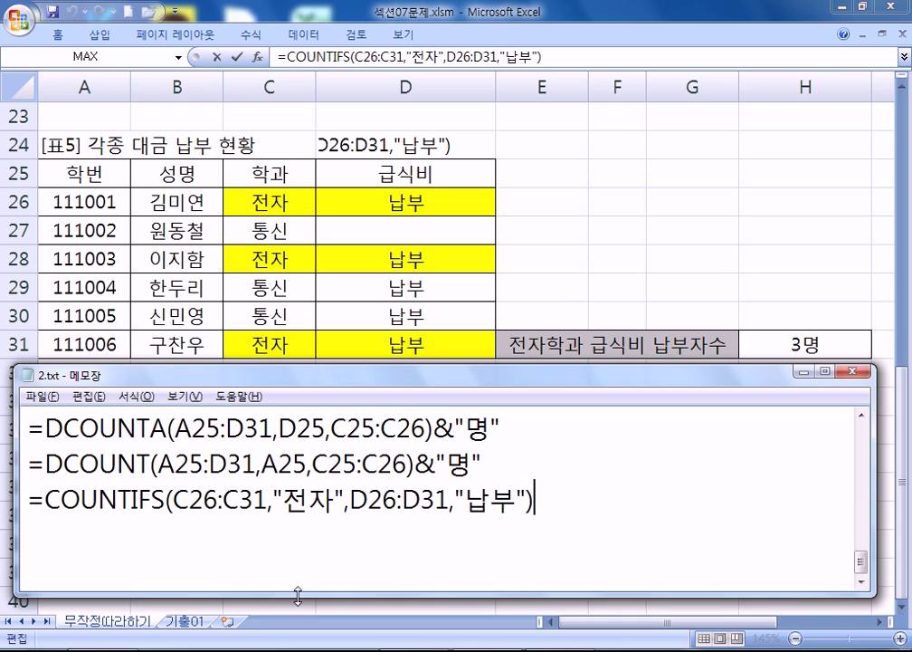
key(Return)
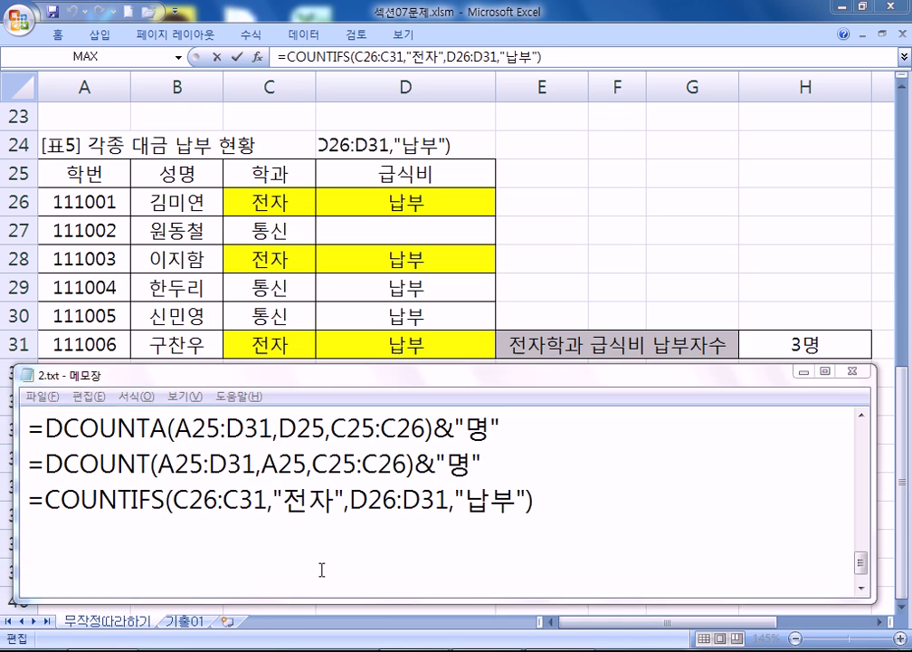
key(alt+Tab)
key(ctrl+Return)
key(Home)
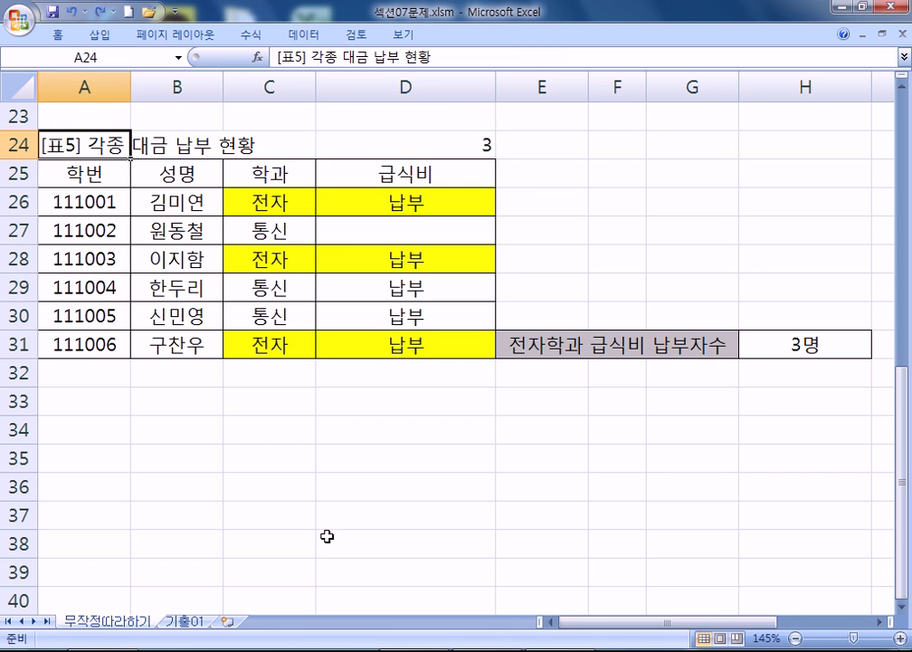
Open the 기출01 sheet and enlarge it to 175% with [표1] in view
click(327, 536)
key(Home)
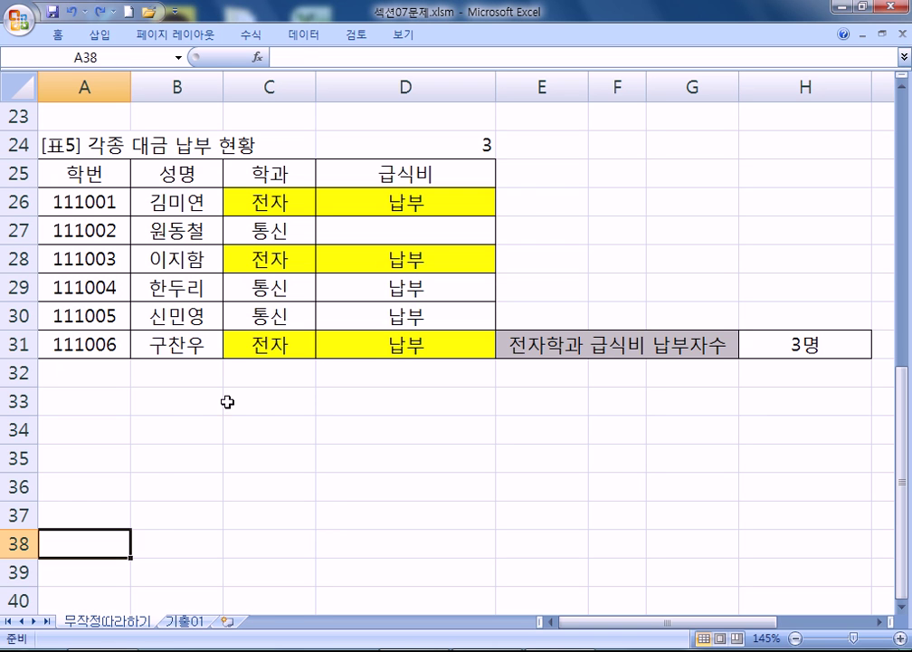
click(190, 621)
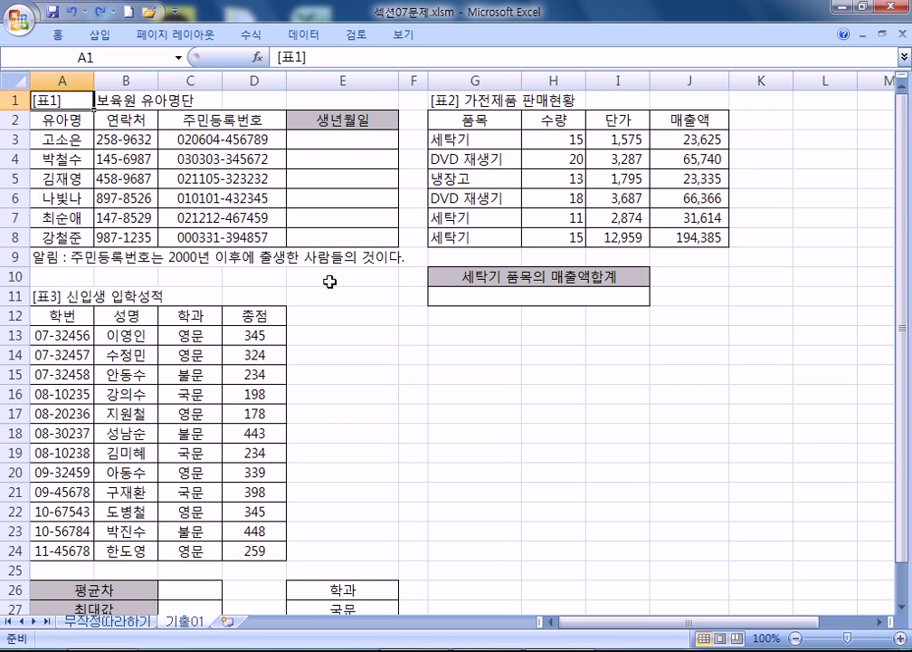
click(293, 142)
ctrl+scroll(294, 145, up, 5)
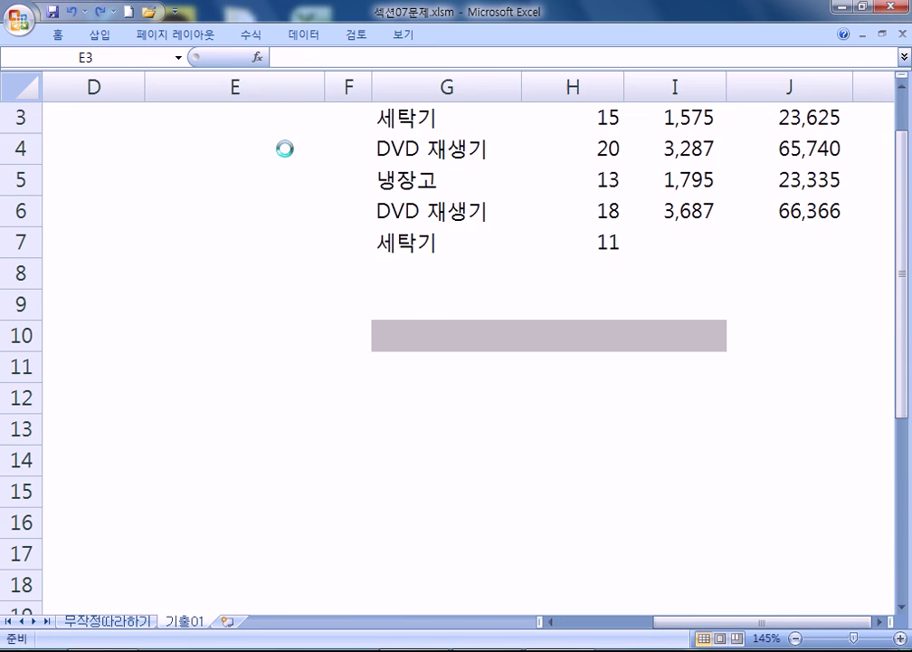
key(Home)
scroll(273, 151, up, 1)
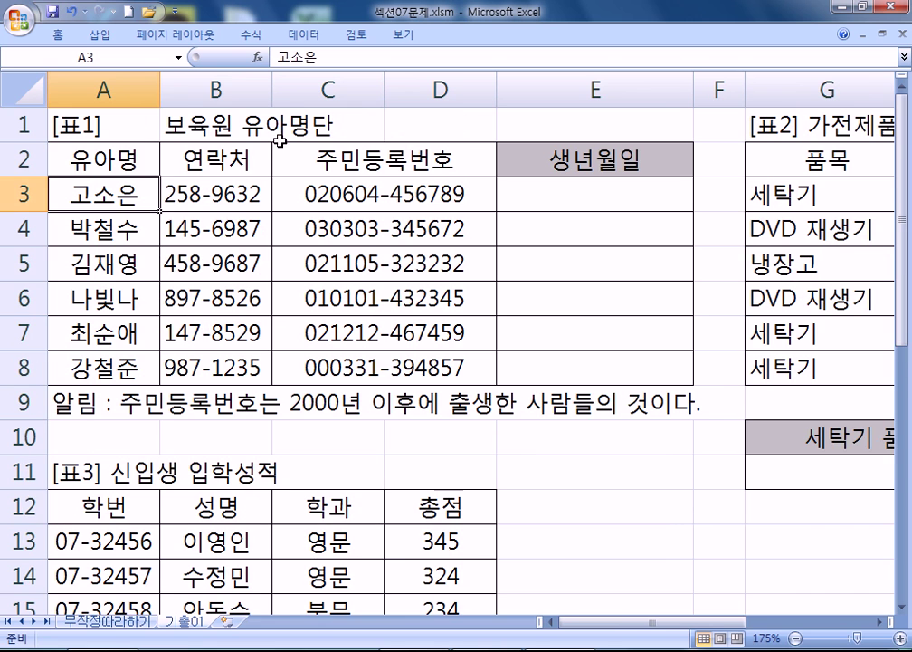
Examine the first two digits of the registration number in C3 without changing it, and return to E3
click(534, 193)
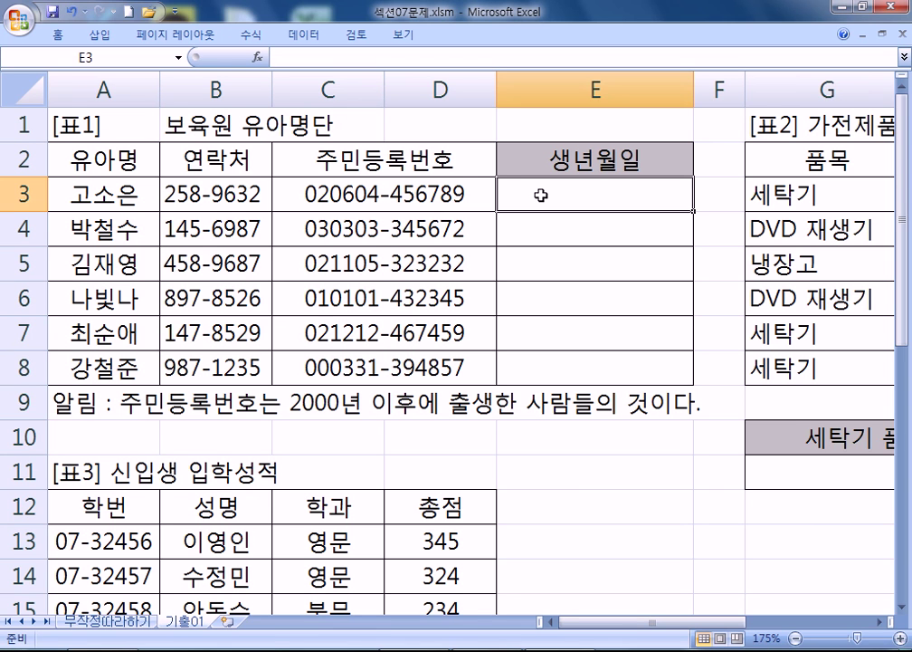
double_click(308, 193)
drag(332, 194, 310, 194)
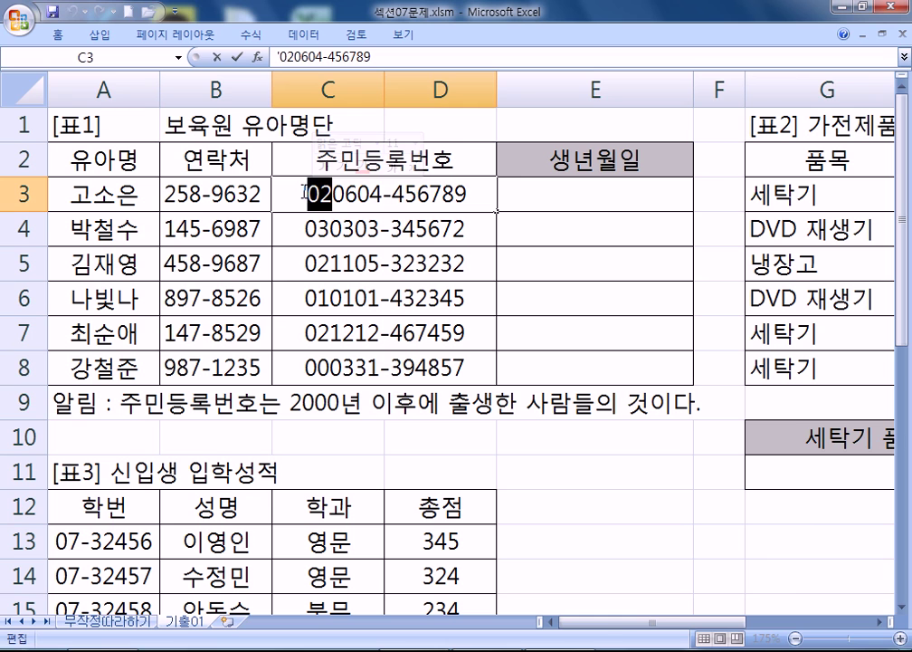
key(Escape)
click(517, 193)
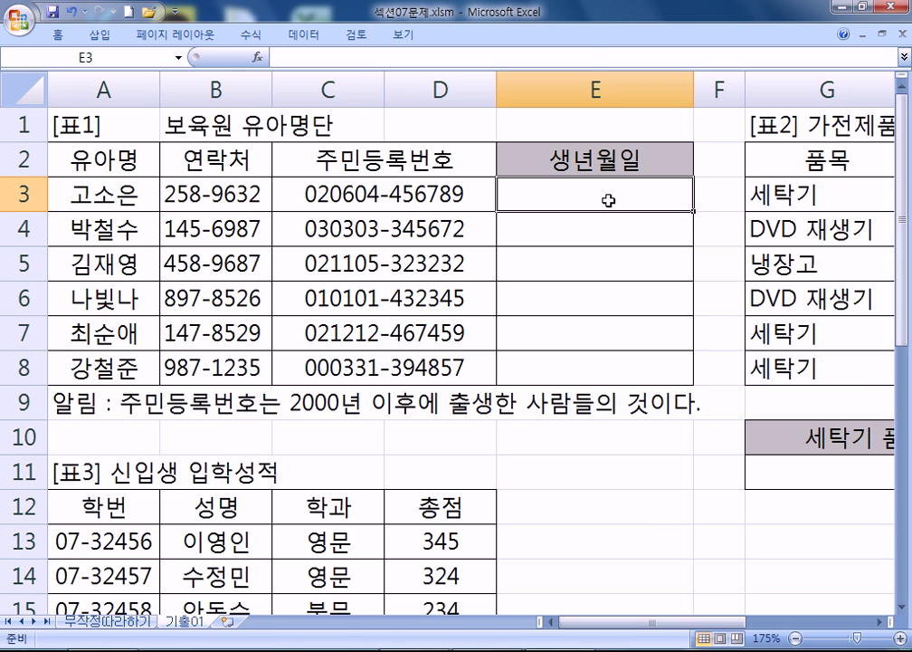
Review the DATE, LEFT and MID notes in Notepad's 2.txt on deriving a birth date from a registration number, including the century prefix
key(alt+Tab)
scroll(206, 532, up, 10)
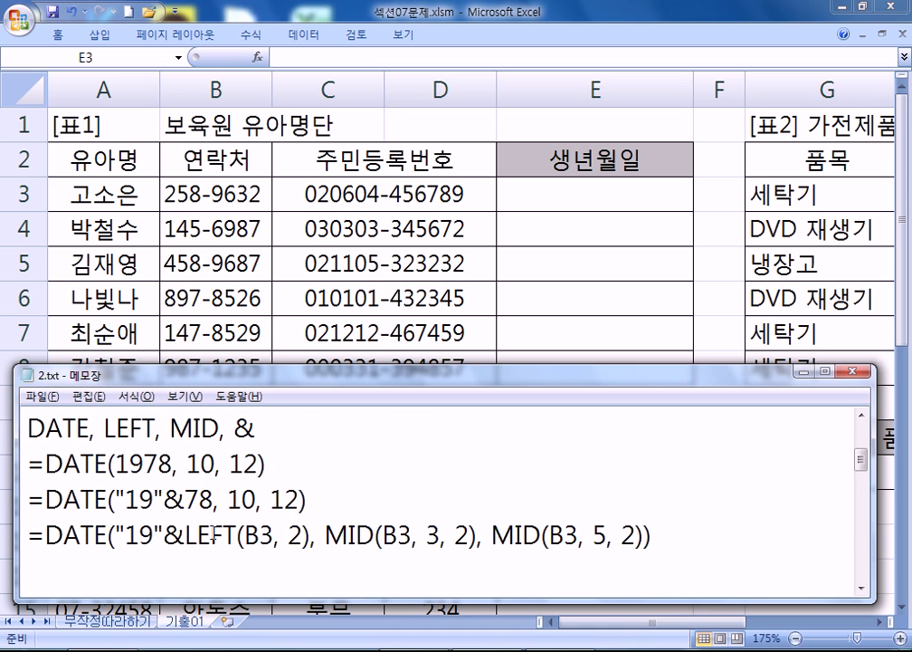
scroll(194, 522, up, 1)
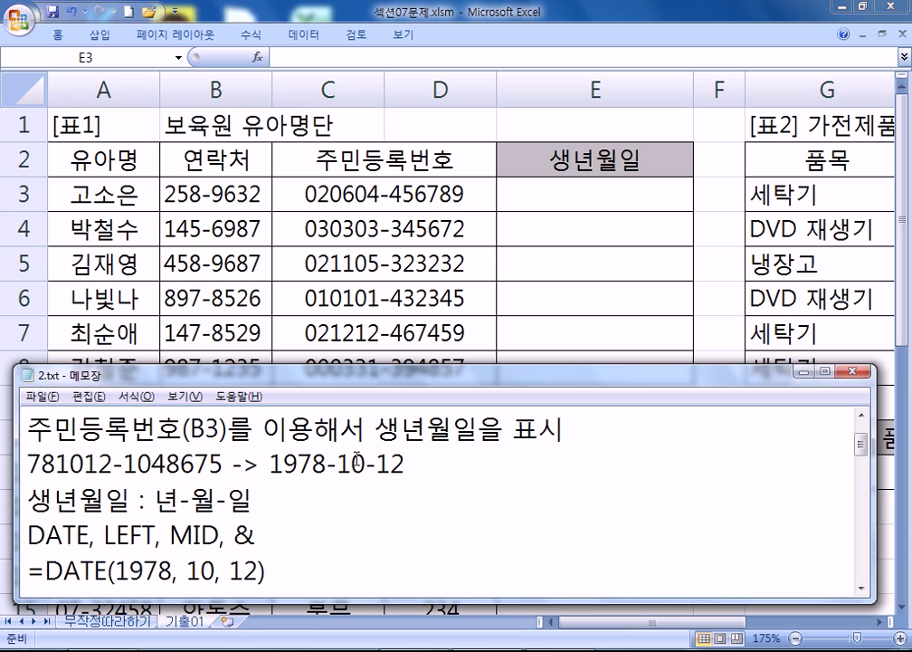
drag(271, 464, 299, 463)
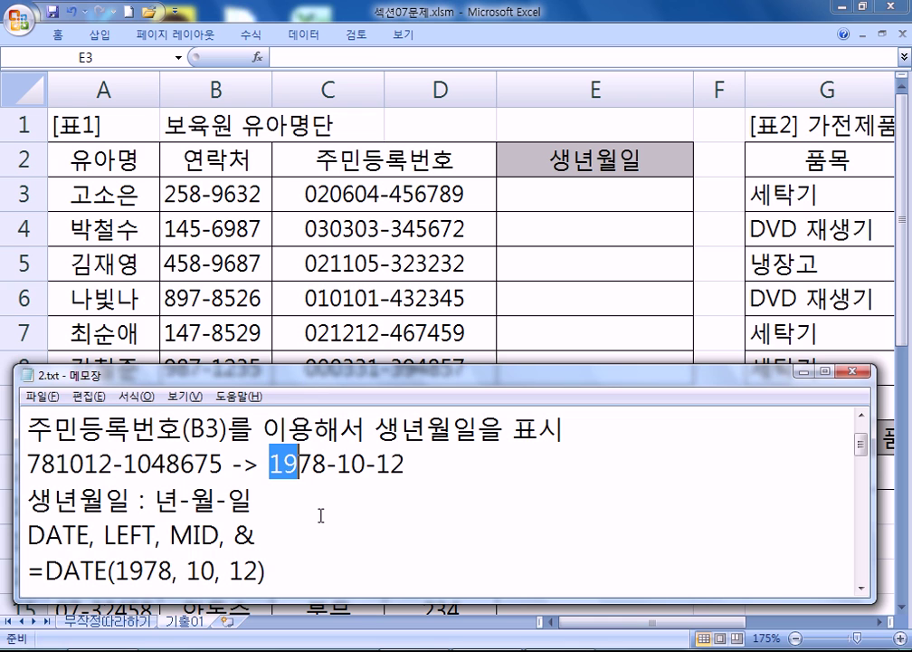
scroll(279, 532, down, 1)
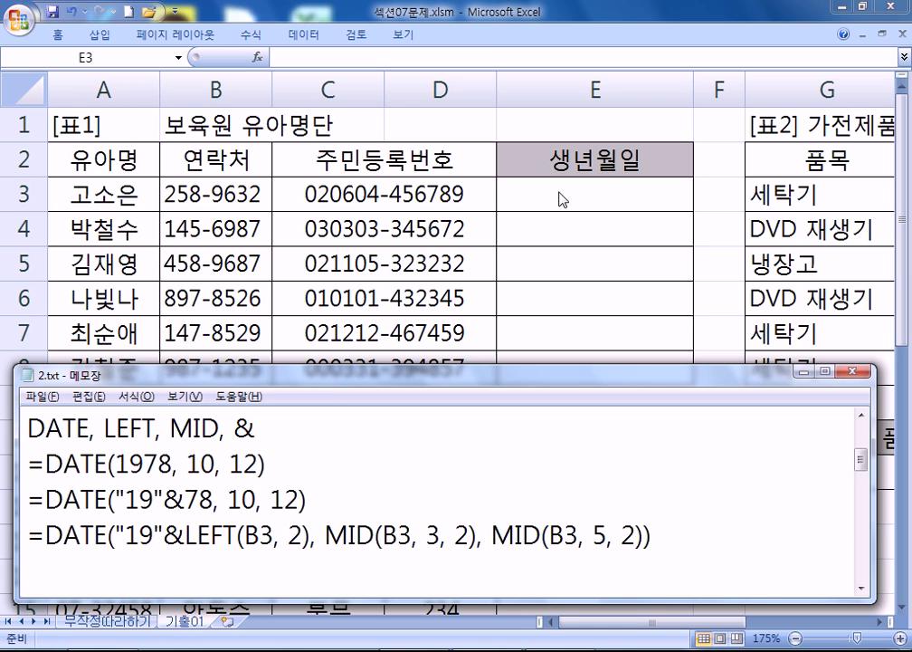
Return to Excel and begin a DATE formula in E3 with the year argument "20"&LEFT(C3,2)
click(533, 202)
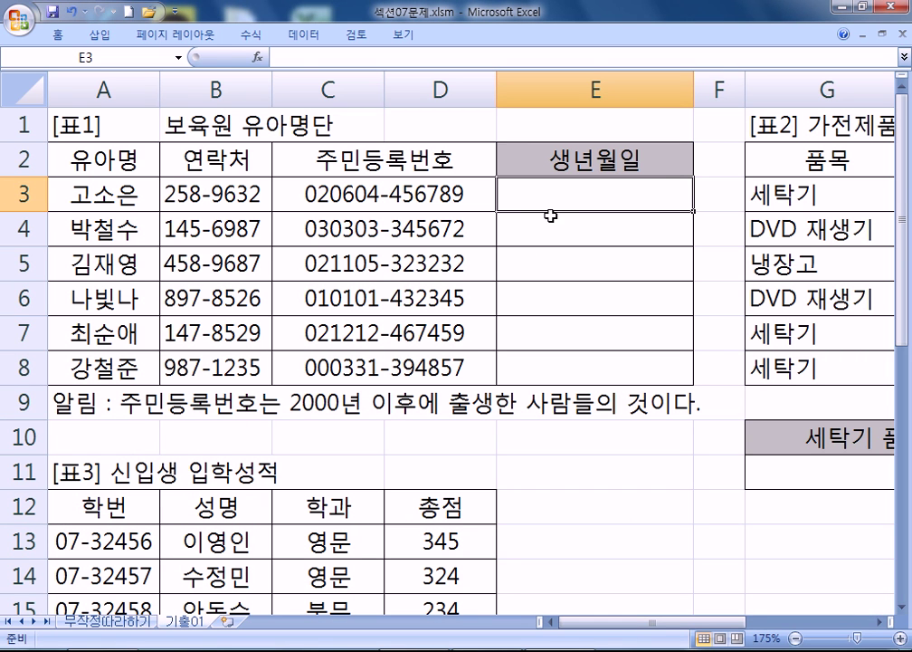
text(=ㅡㅑㅇ)
key(BackSpace)
key(BackSpace)
key(BackSpace)
text(DAT)
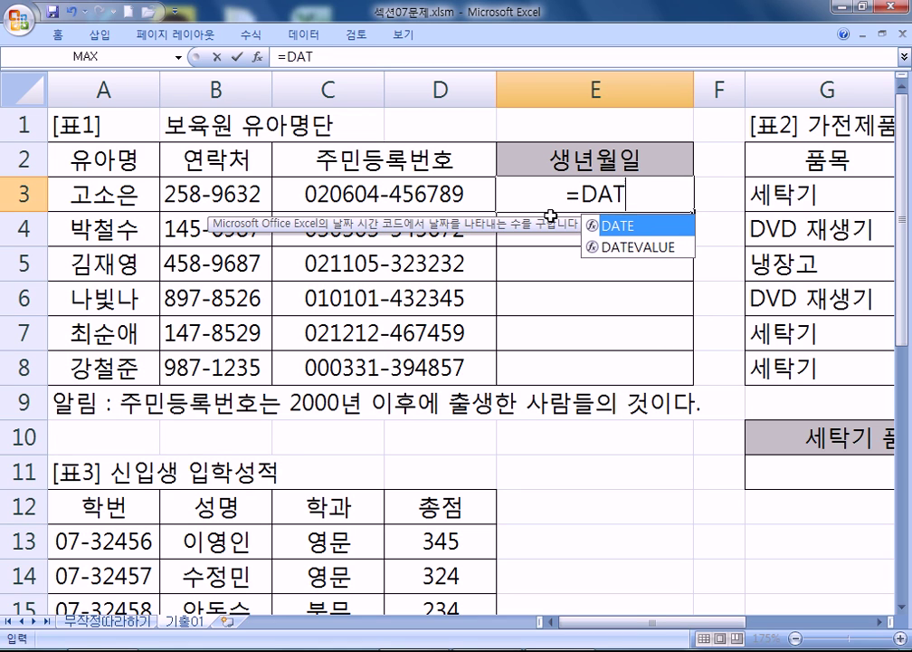
text(E()
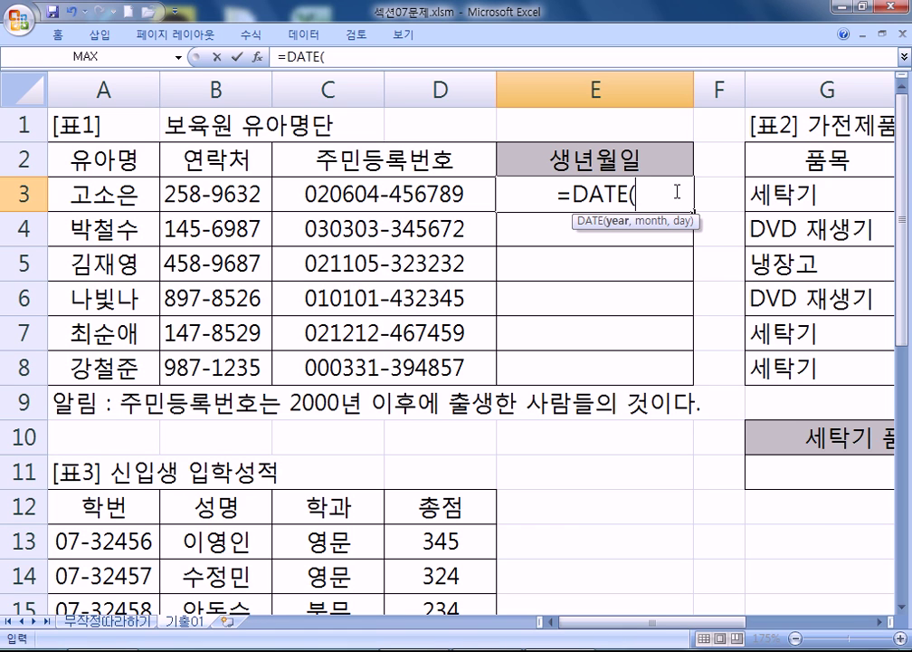
text("20")
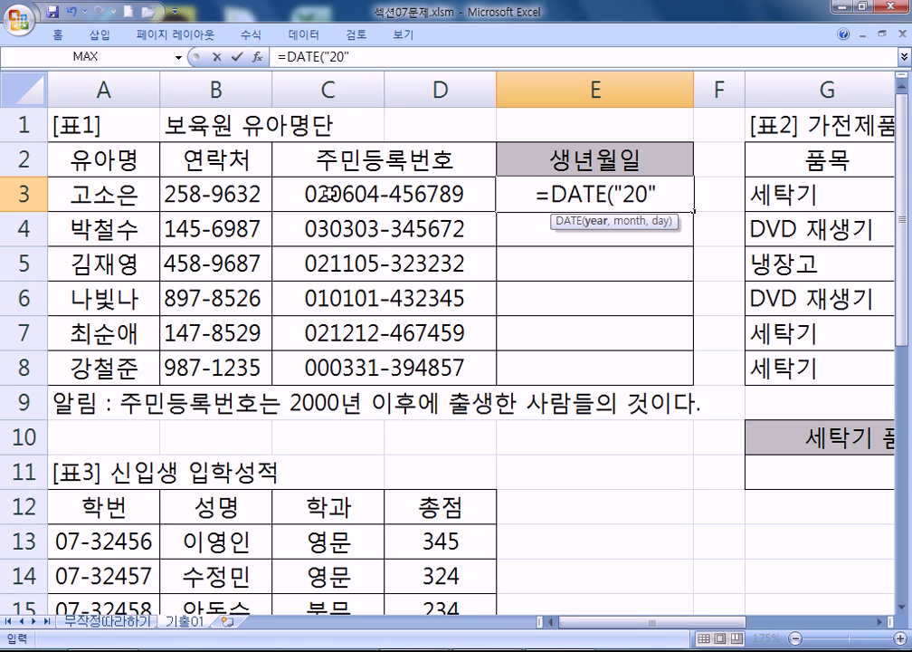
text(&LEFT()
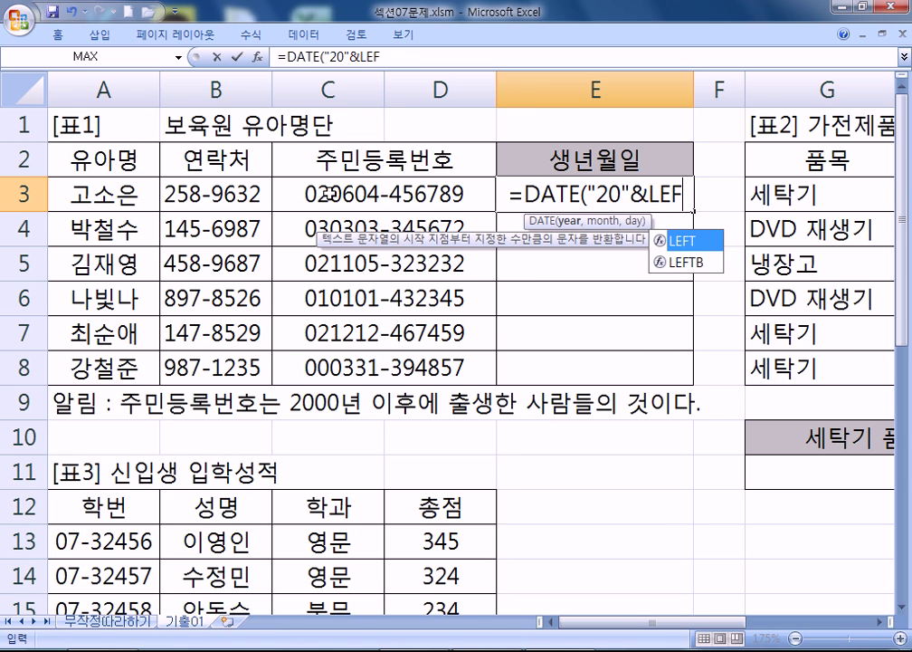
click(328, 193)
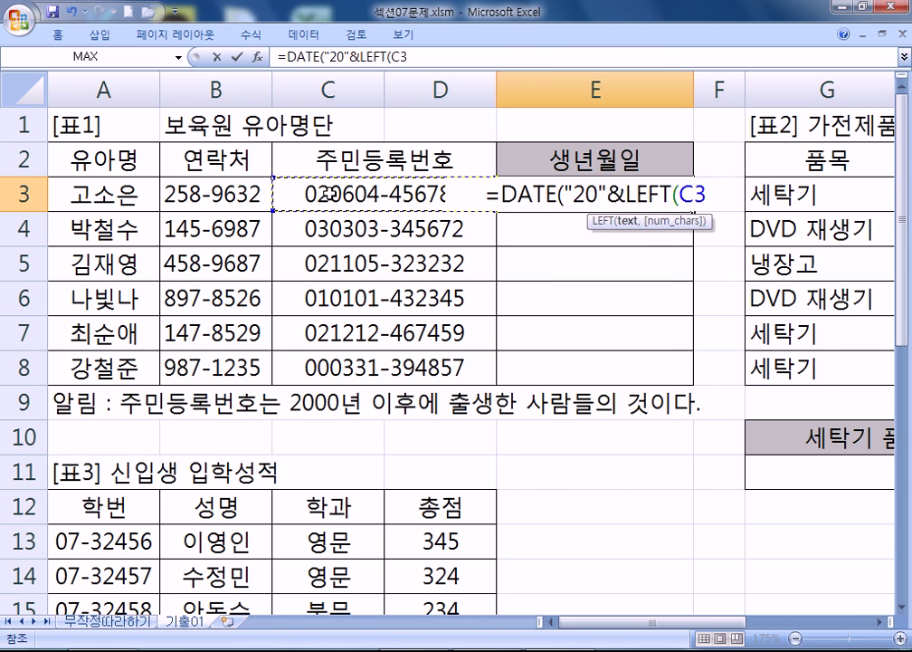
text(,2))
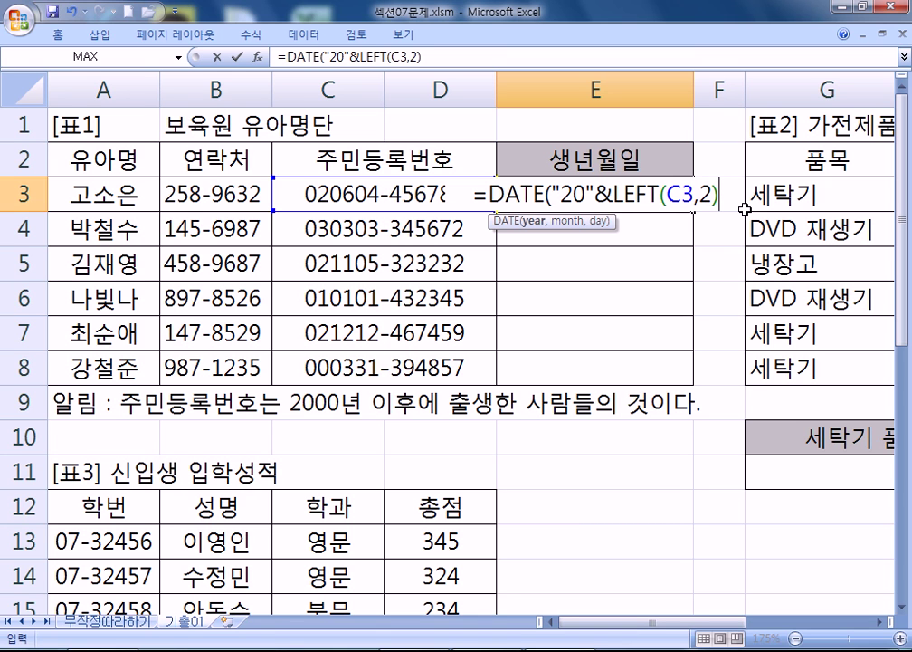
Extend the DATE formula in E3 with month MID(C3,3,2) and day MID(C3,5,2), and close its parentheses
text(,)
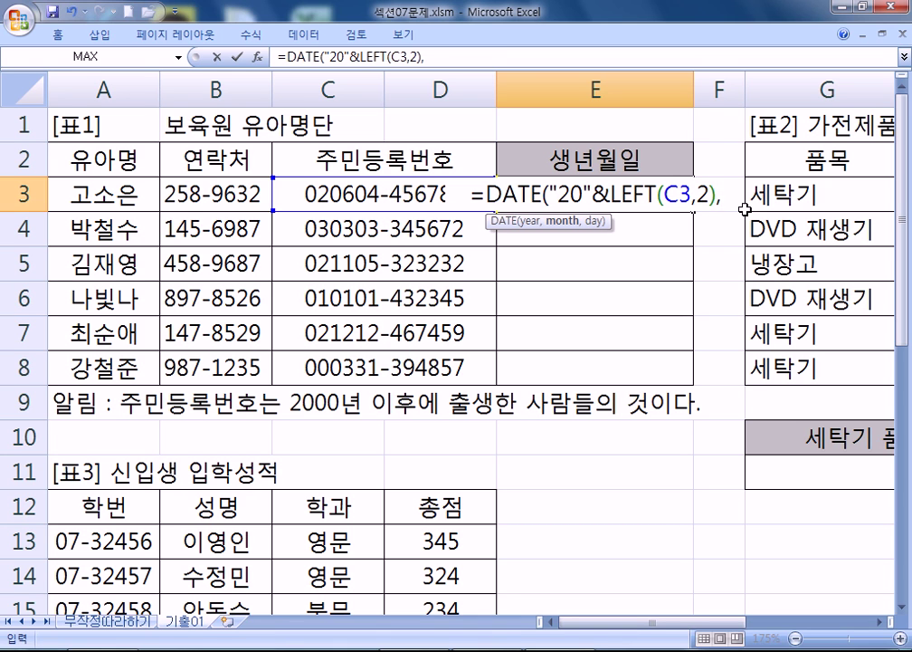
text(MID(C3,)
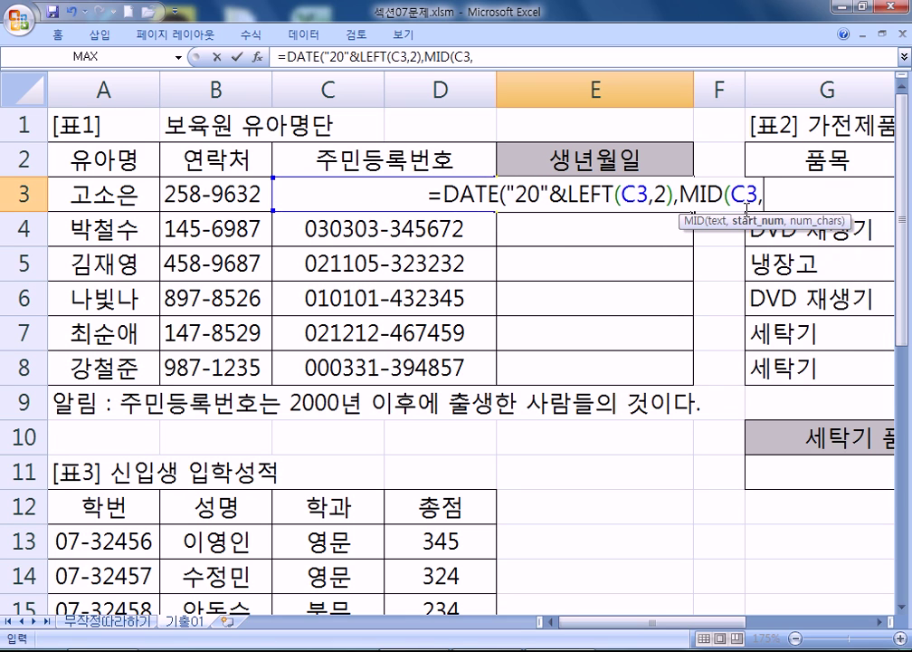
text(3,2),)
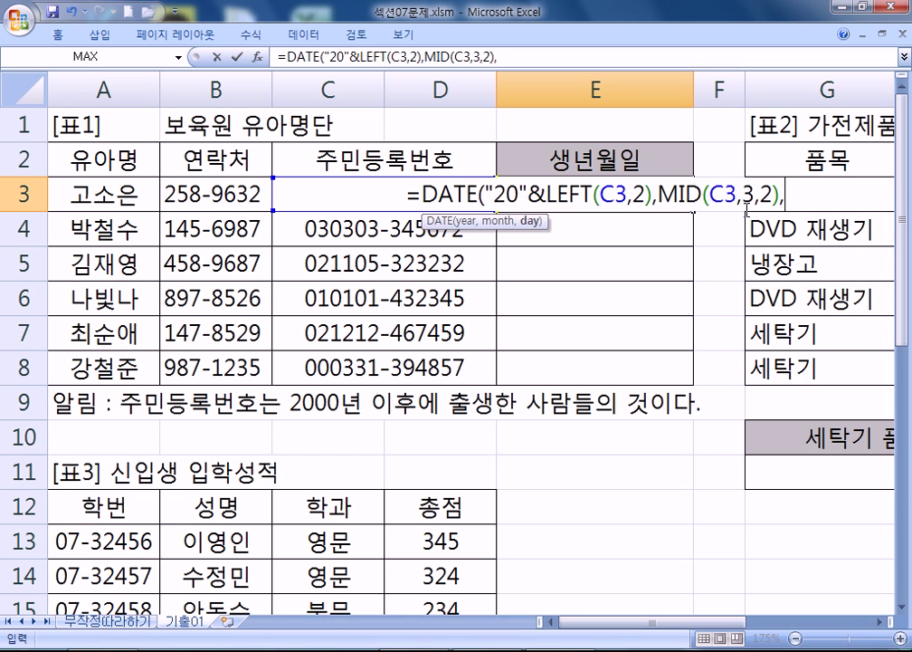
text(MID()
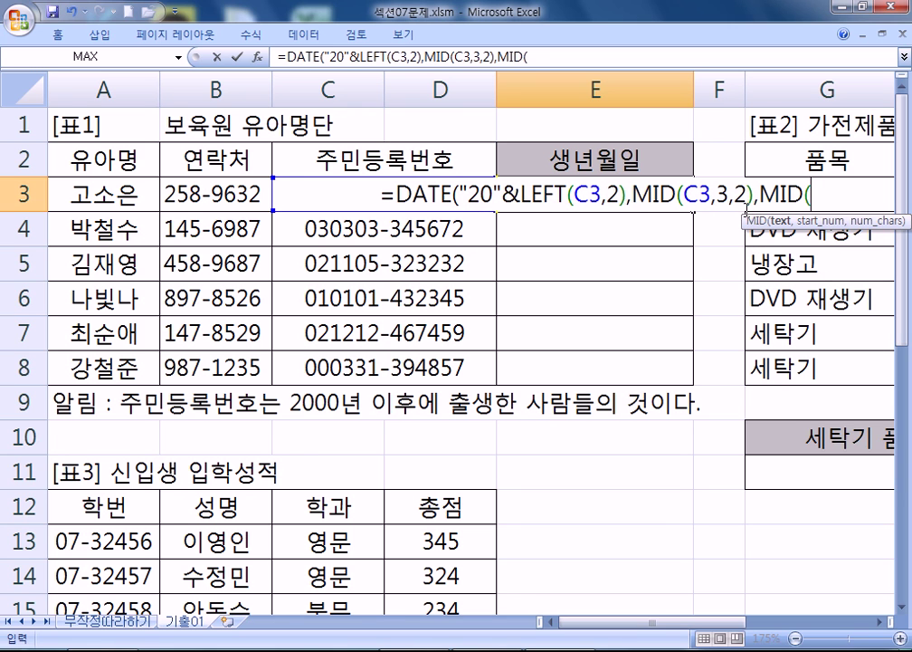
text(C3,)
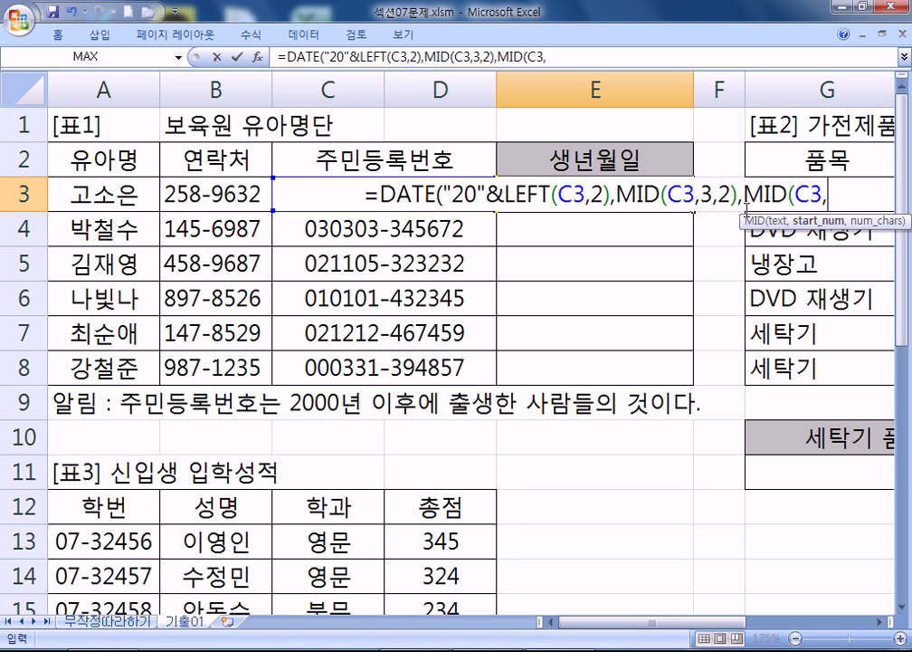
text(5,2)))
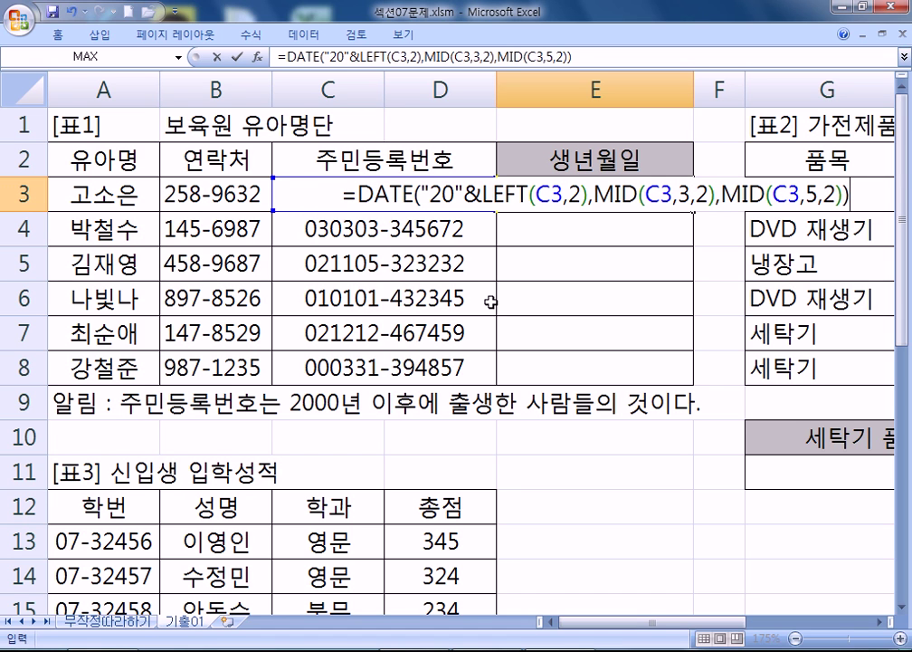
Cut the day's MID back to its text argument, try pointing the reference at neighbouring cells, and restore MID(C3,5,2)
key(BackSpace)
key(BackSpace)
key(BackSpace)
key(BackSpace)
key(BackSpace)
key(BackSpace)
key(BackSpace)
key(BackSpace)
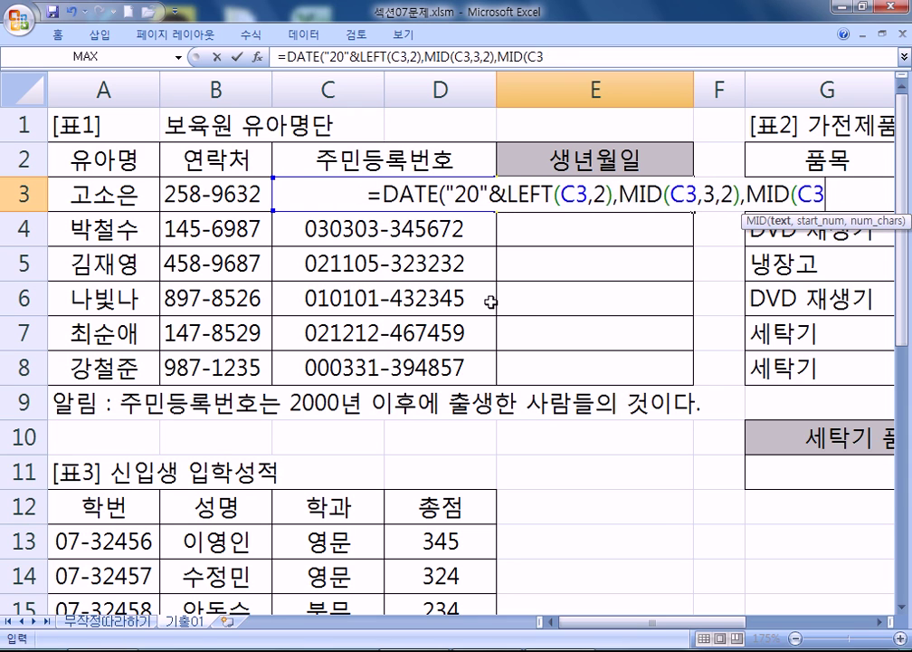
key(Down)
key(Up)
key(Right)
key(Left)
key(Right)
key(Left)
key(Right)
key(Left)
key(Down)
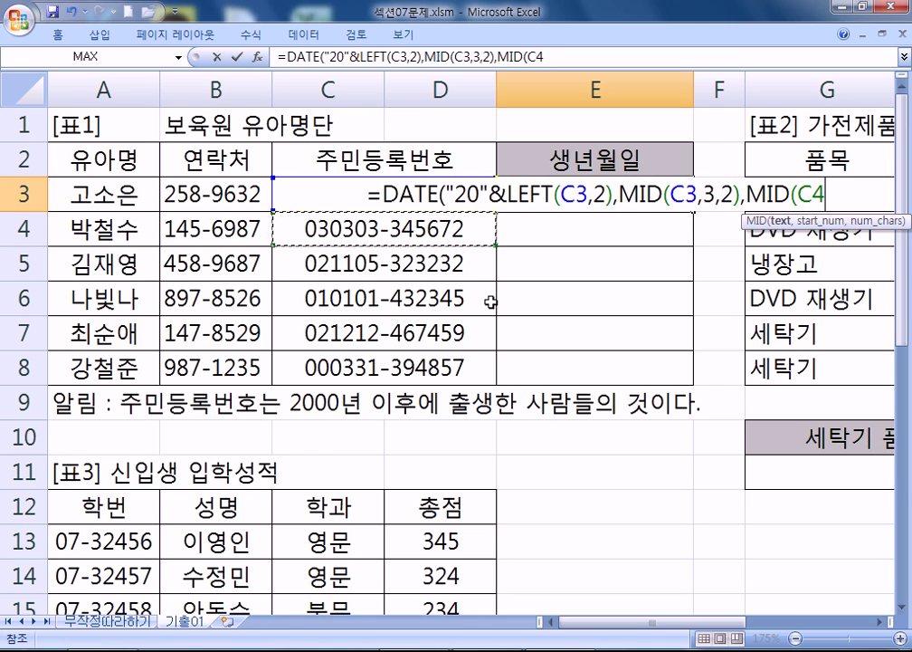
key(Down)
key(Down)
key(Right)
key(Down)
key(Down)
key(Down)
key(Down)
key(Down)
key(Down)
key(Up)
key(Up)
key(Up)
key(Up)
key(Up)
key(Up)
key(Up)
key(Up)
key(Up)
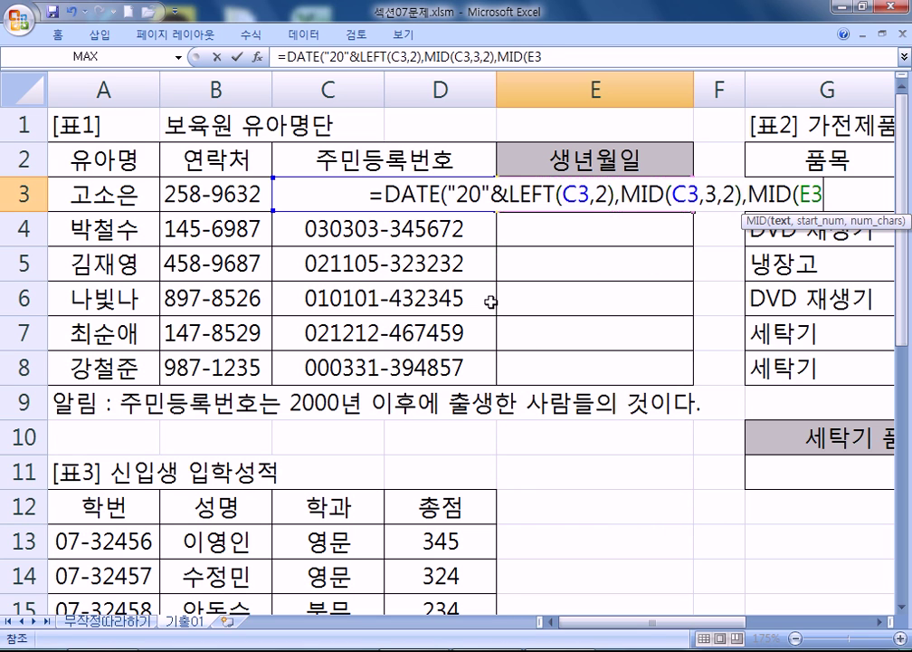
key(Left)
text(,5,2))
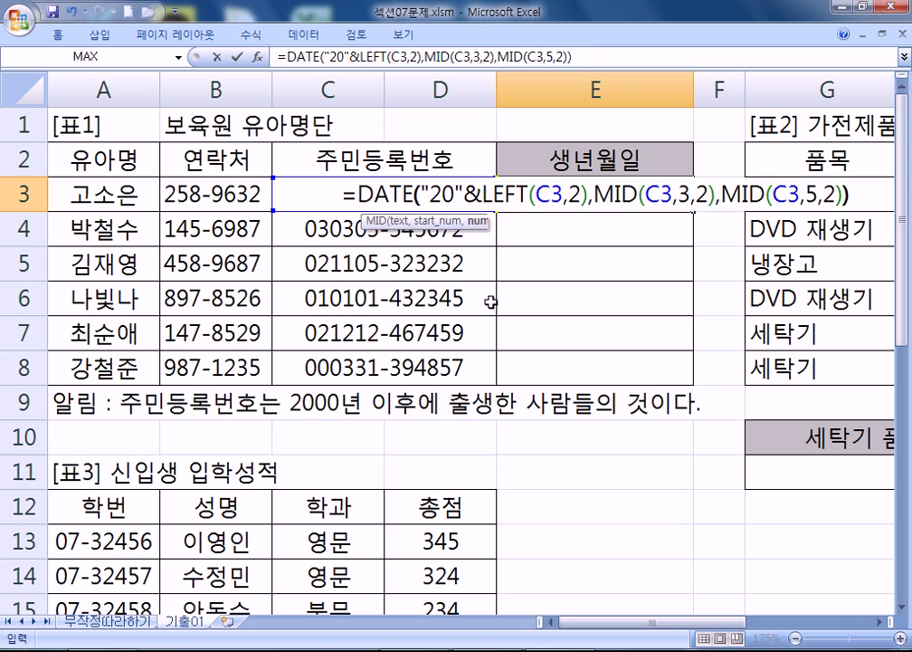
Commit the birth-date formula in E3 and fill it down through E8
key(Return)
key(Up)
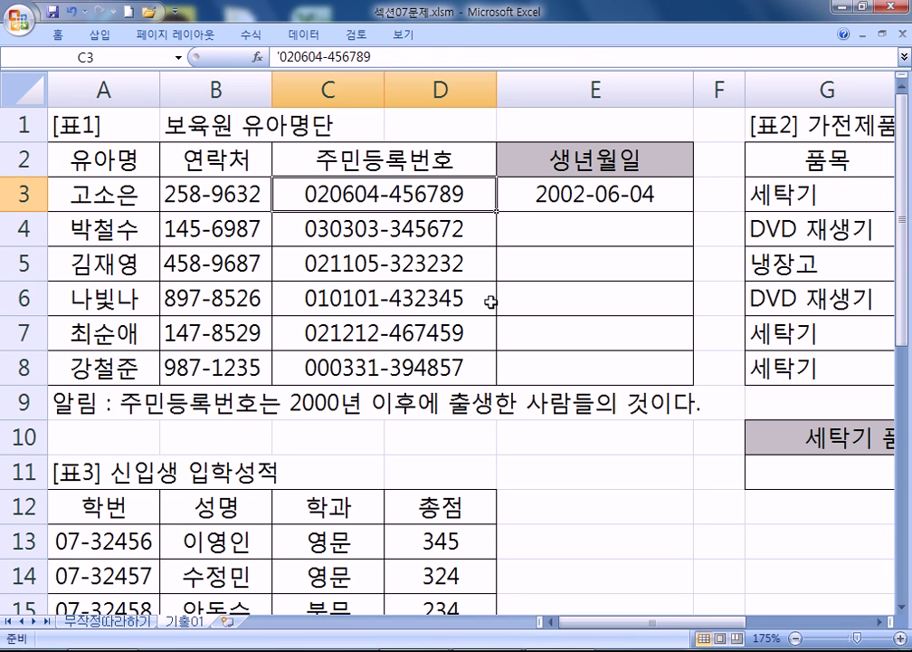
click(620, 194)
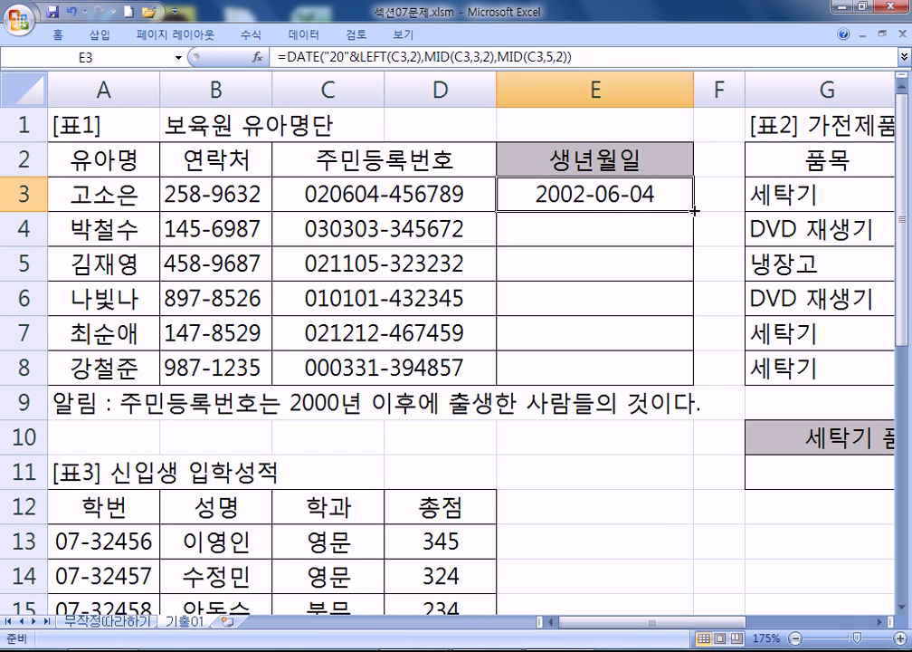
drag(694, 210, 694, 384)
click(692, 193)
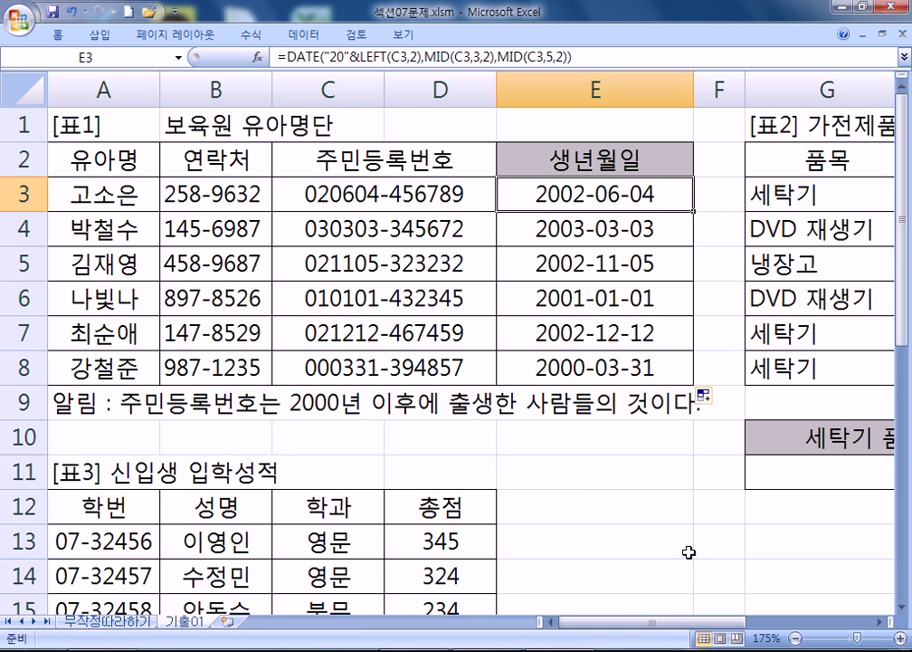
Examine [표2]'s database range G2:J8, the 매출액 heading and the 품목 criteria cells G2:G3, ending on G11
mouse_move(690, 624)
mouse_down()
mouse_move(751, 631)
mouse_move(688, 631)
mouse_up()
drag(677, 623, 800, 632)
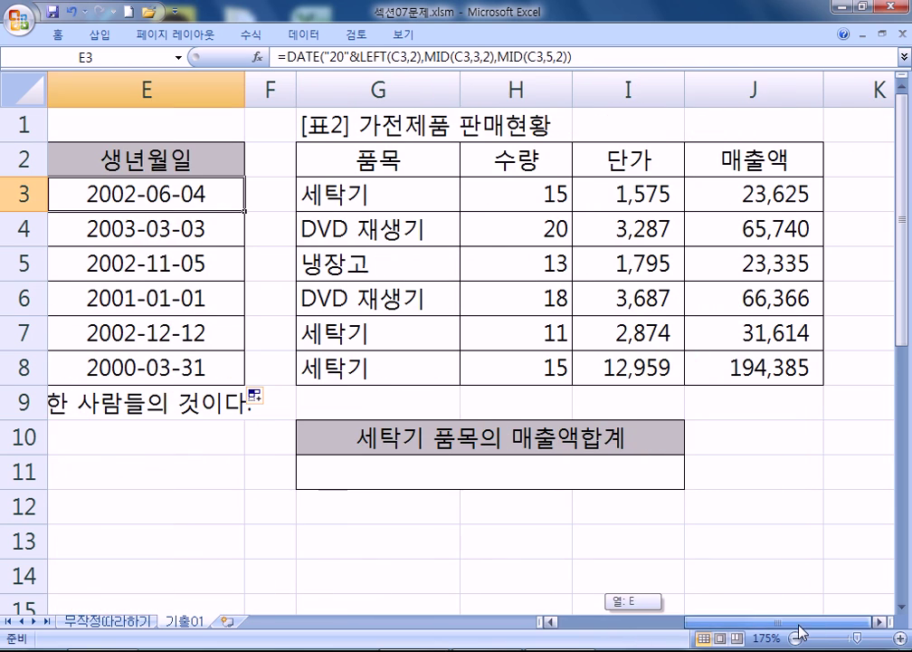
scroll(539, 522, right, 1)
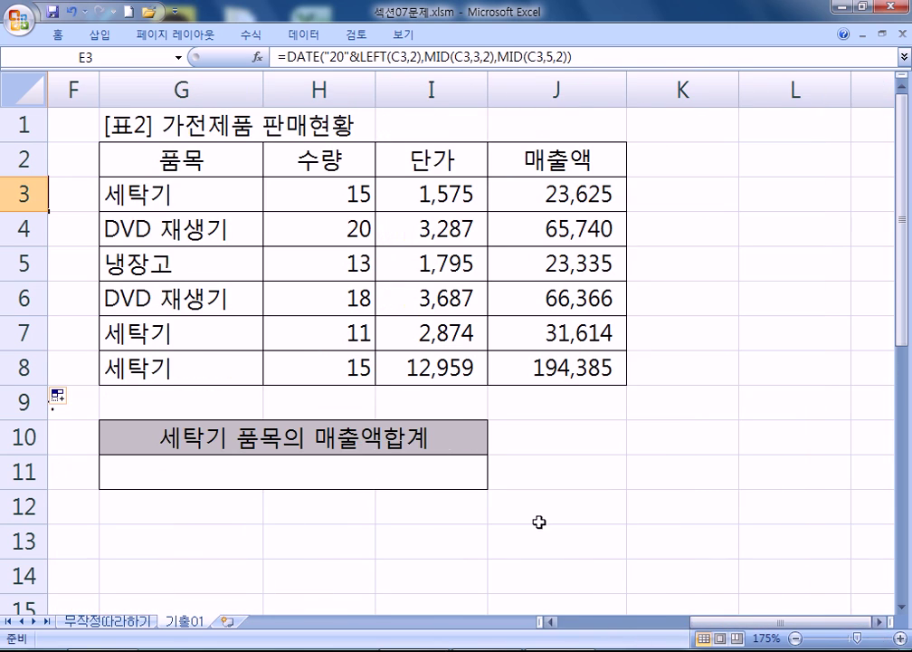
click(237, 464)
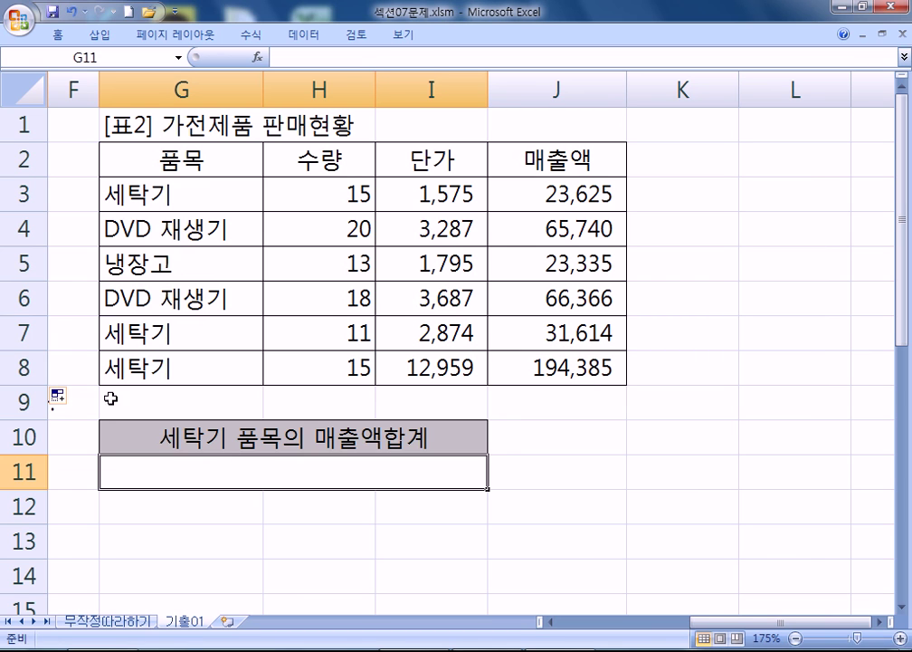
drag(177, 169, 576, 368)
click(523, 167)
click(570, 166)
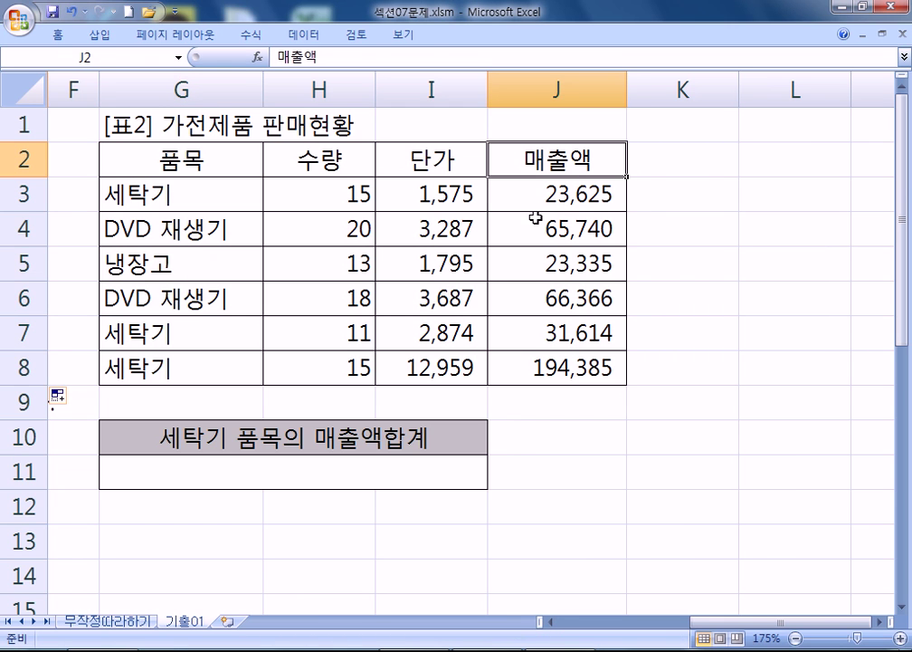
click(190, 159)
drag(190, 159, 197, 193)
click(249, 473)
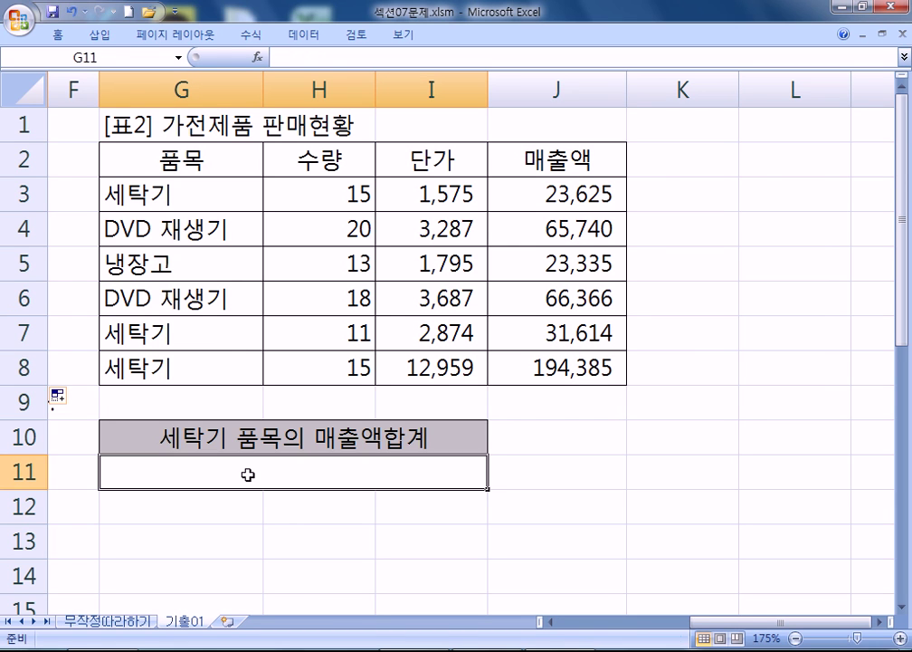
Total the 세탁기 sales in G11 with =DSUM(G2:J8,J2,G2:G3)
text(=D)
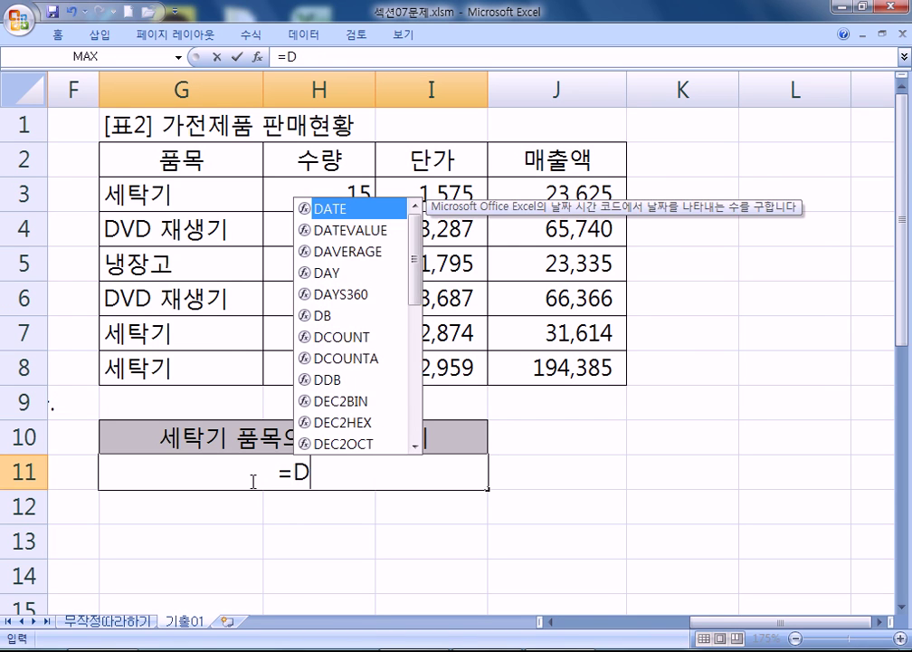
text(SUM()
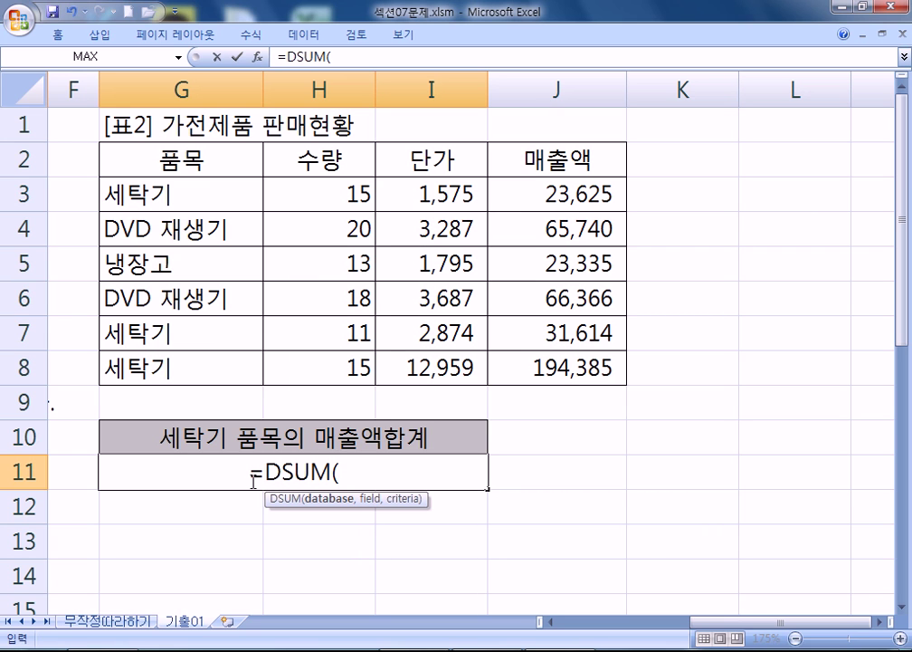
drag(174, 153, 528, 373)
text(,)
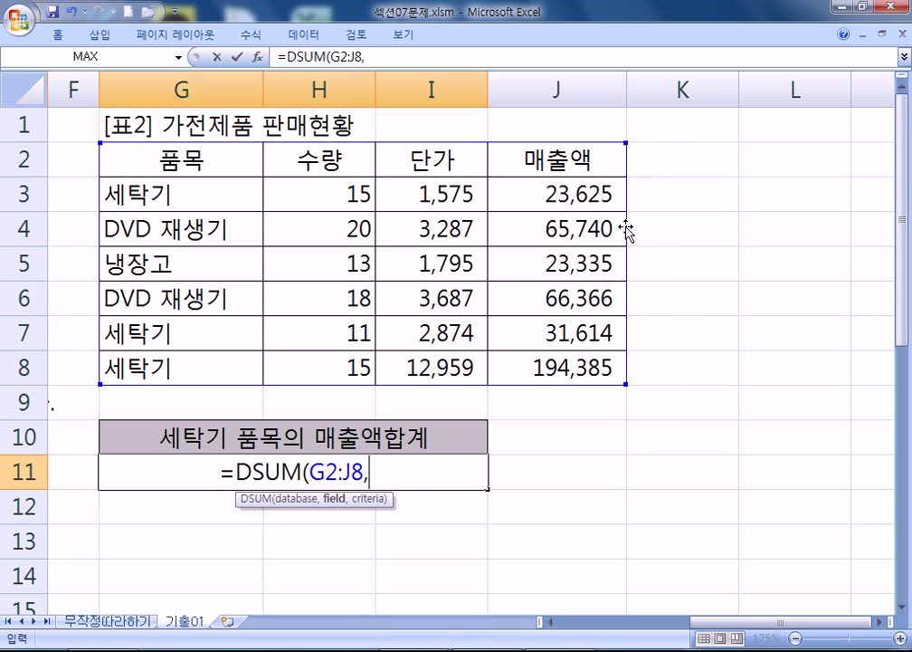
click(564, 155)
text(,)
drag(136, 158, 186, 187)
key(Return)
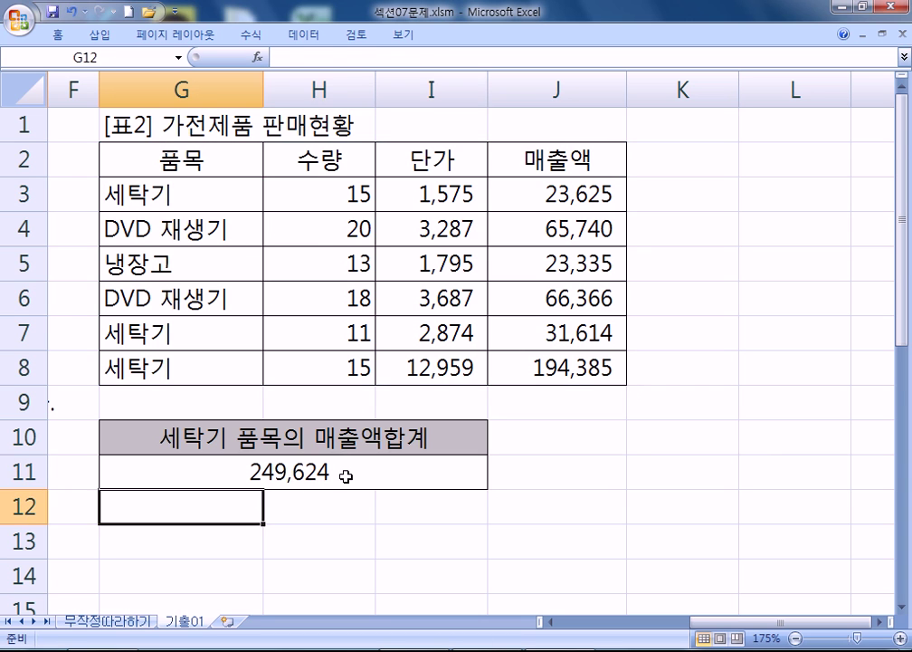
Wrap G11's DSUM formula in ROUNDUP with -3 as the number of digits
click(341, 477)
scroll(342, 477, down, 1)
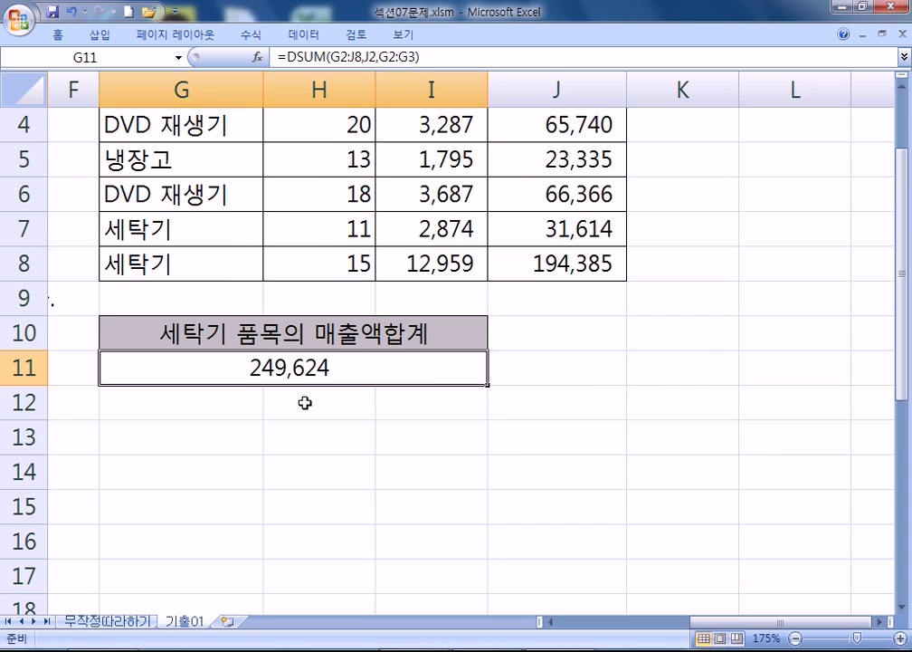
key(F2)
click(187, 371)
text(ROUN)
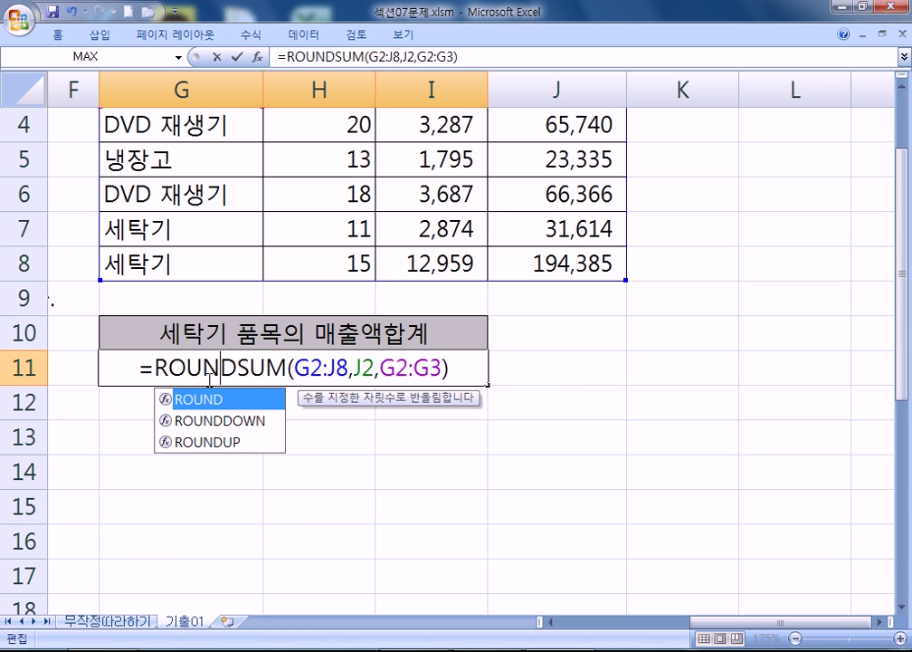
key(Down)
key(Down)
key(Tab)
key(End)
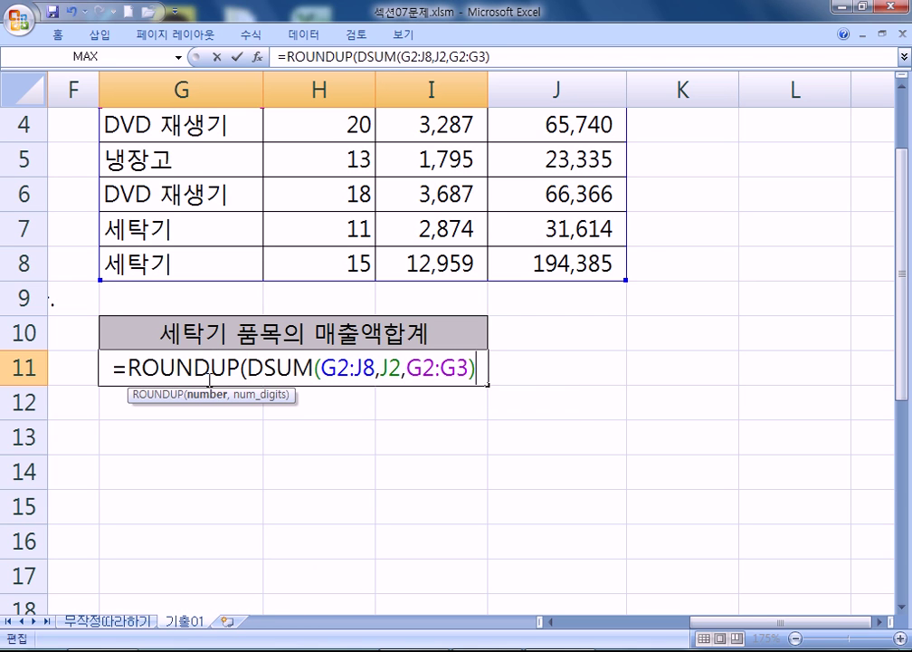
text(,-3))
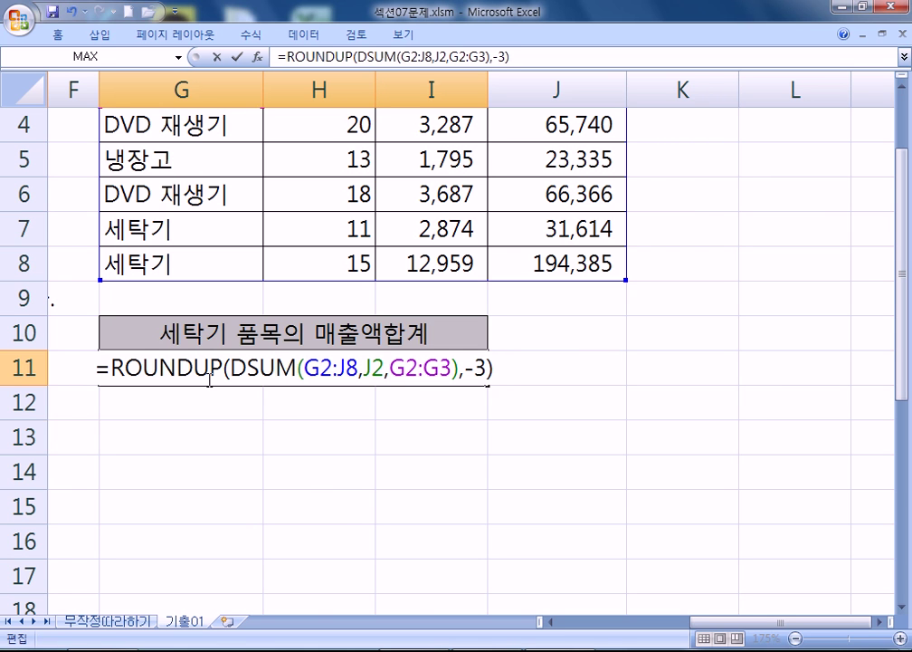
key(Return)
click(207, 377)
Examine [표3]'s 학과 and 총점 columns, the 평균차, 최대값 and 최소값 cells in rows 26 to 28, and the criteria in E26:E27
key(Home)
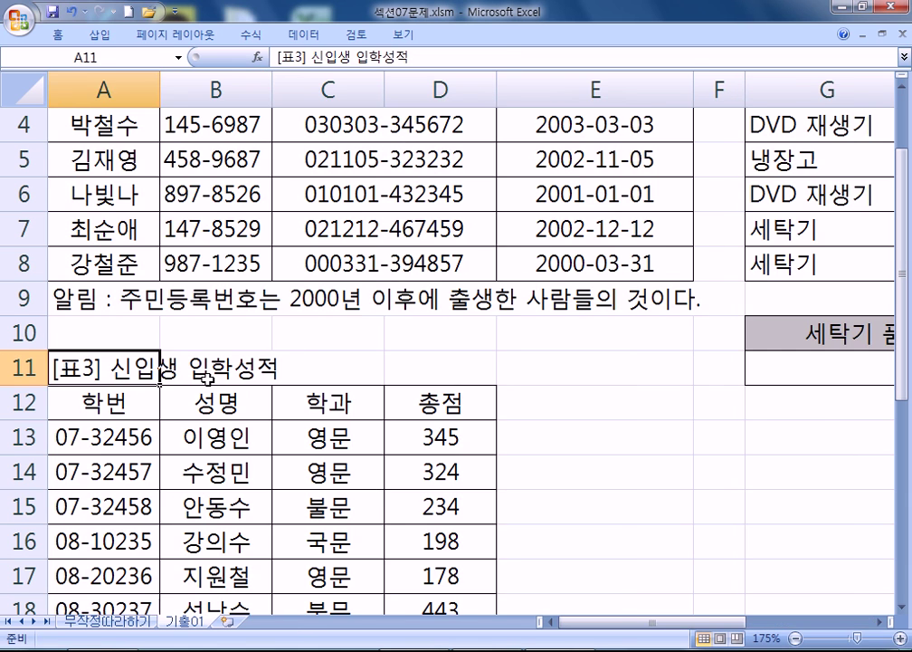
scroll(290, 362, down, 4)
scroll(312, 380, up, 1)
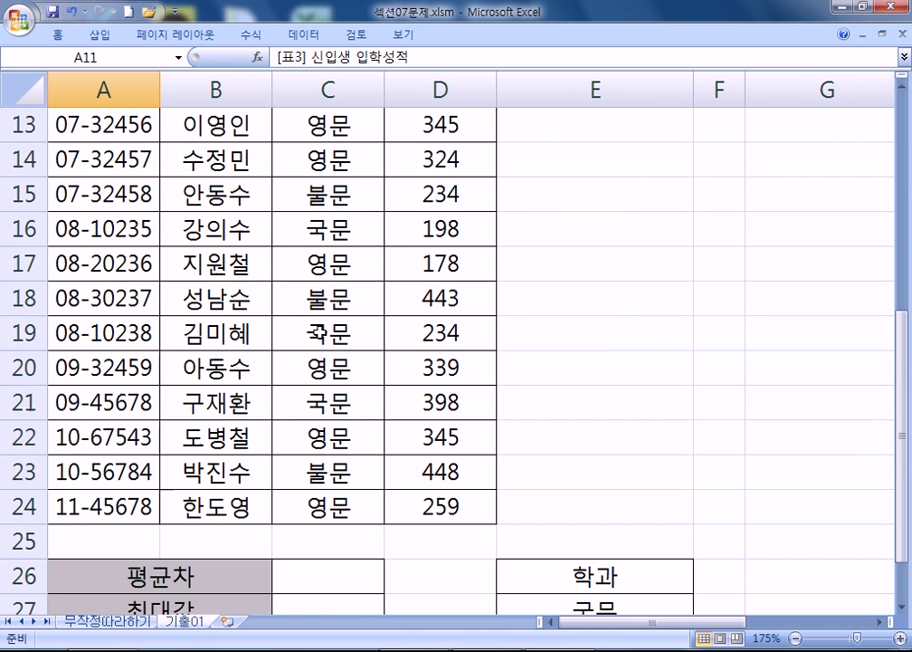
scroll(324, 319, up, 1)
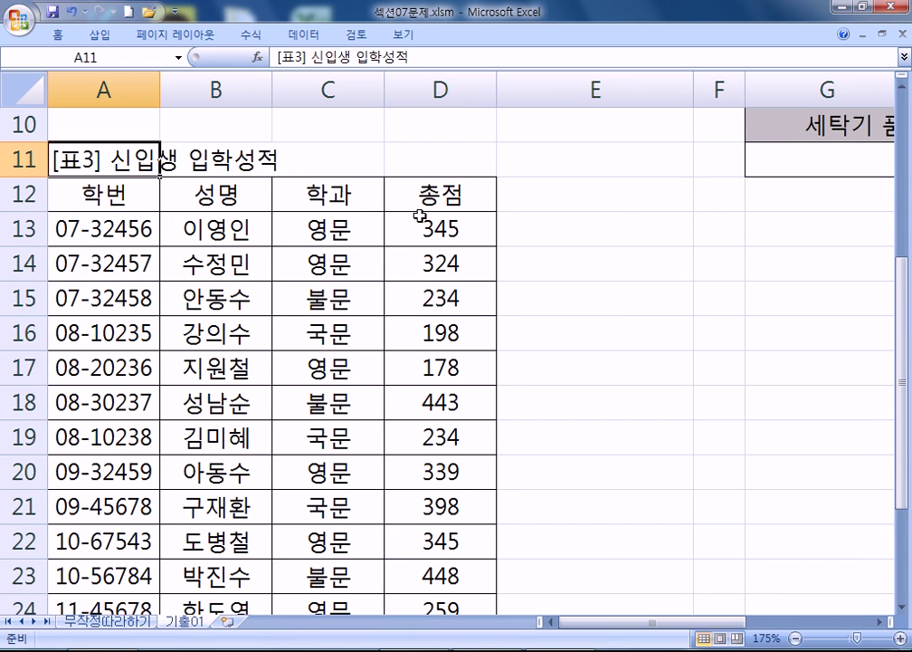
drag(299, 210, 321, 237)
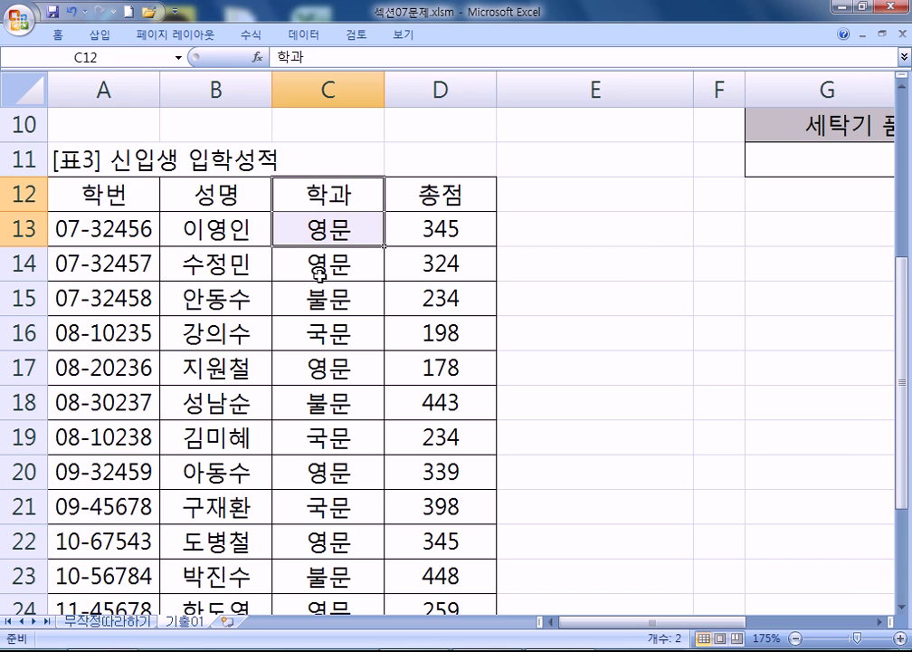
scroll(328, 292, down, 2)
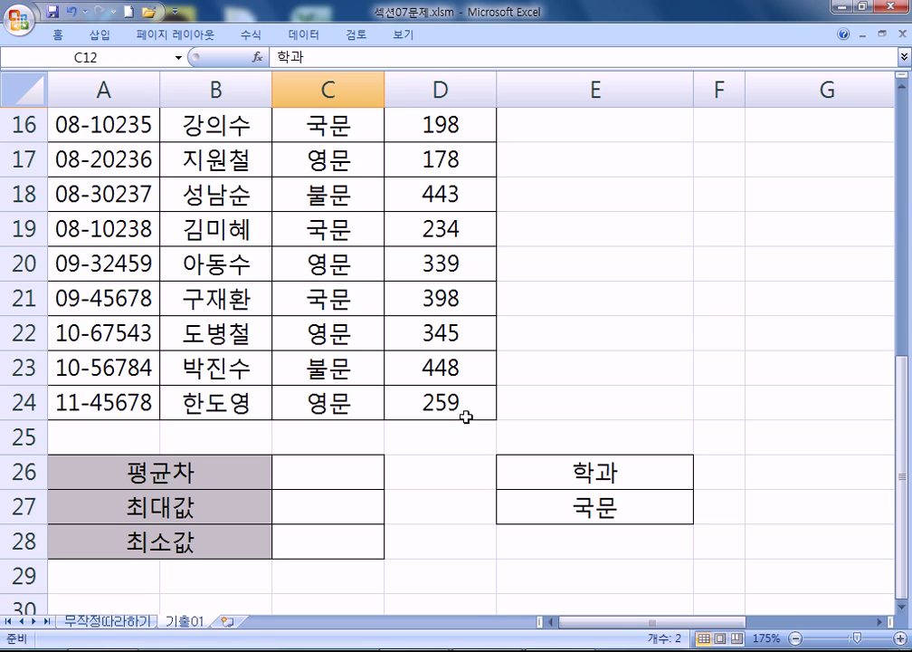
scroll(466, 417, up, 2)
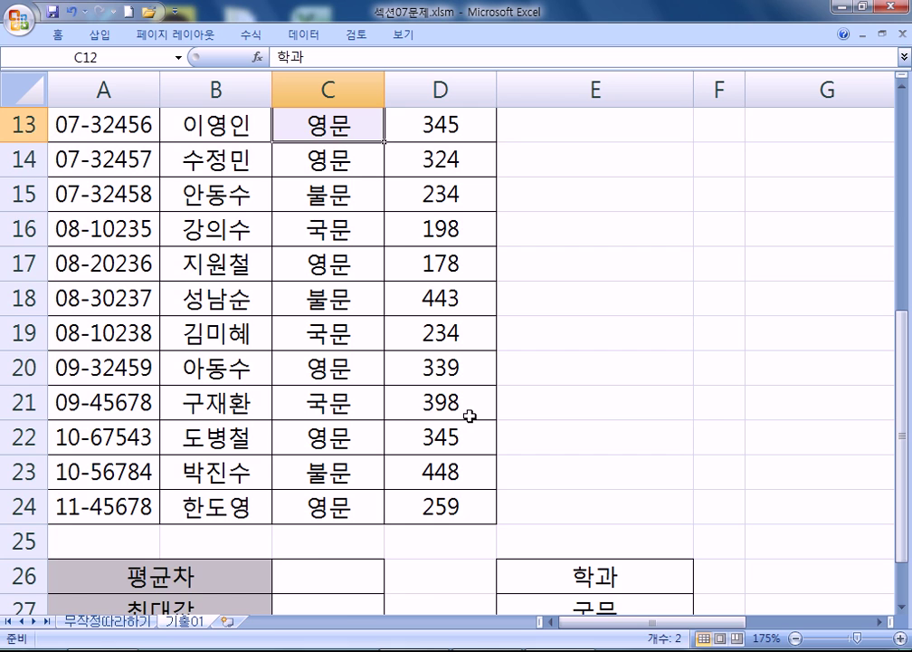
scroll(468, 415, down, 3)
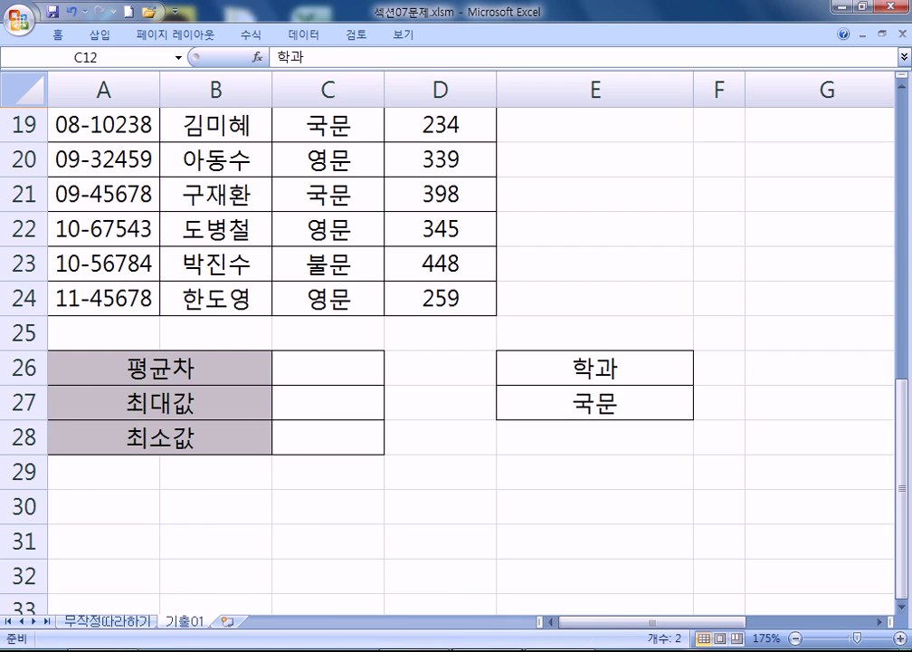
Switch to the 2.txt notes in Notepad, move the window above row 26 of the worksheet, and go to the end of the text
key(alt+Tab)
scroll(453, 506, down, 10)
scroll(238, 514, down, 5)
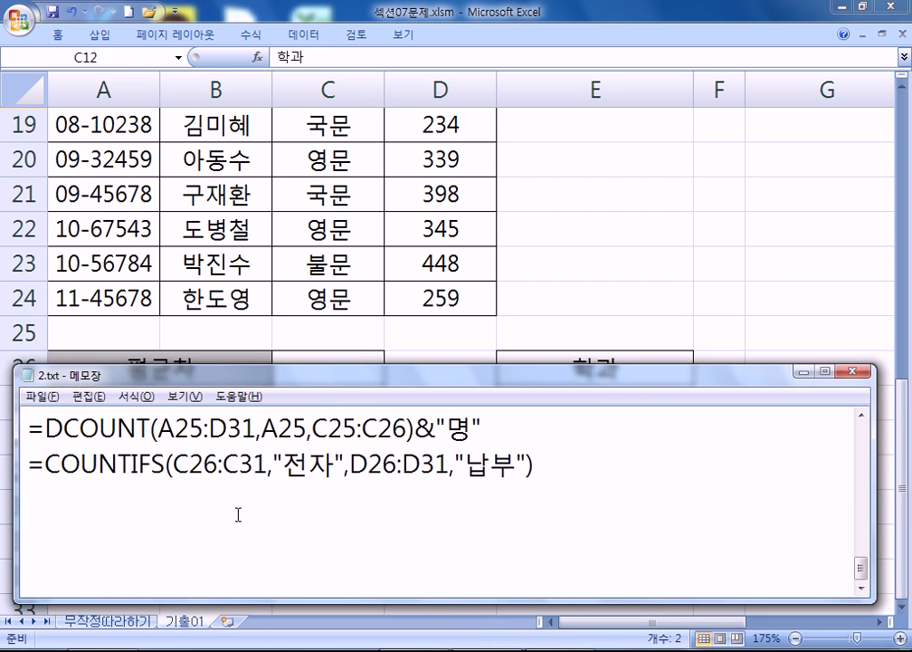
drag(264, 377, 276, 109)
click(147, 245)
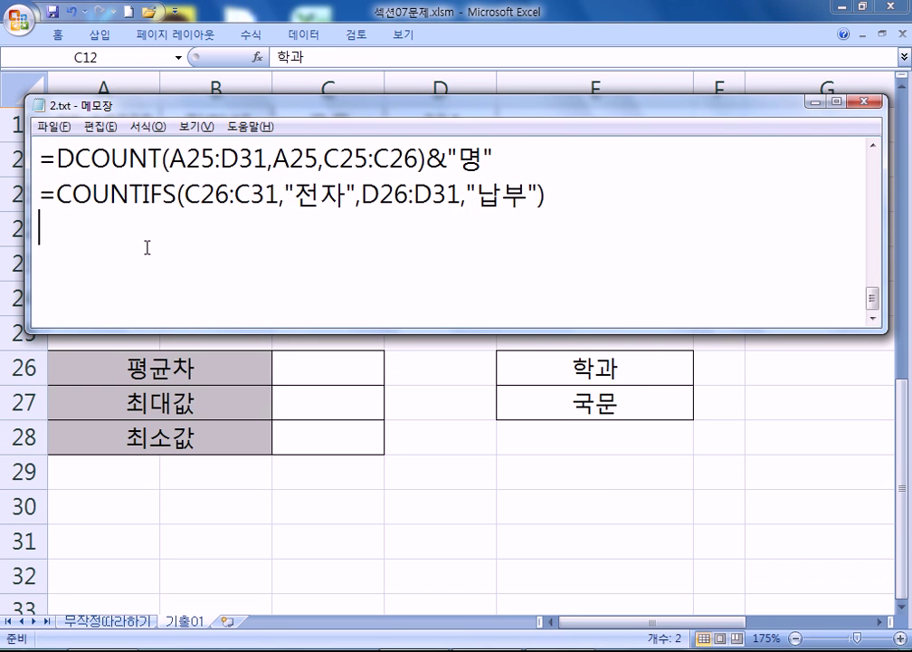
Add the absolute-value notation |x| and the line =ABS(X) below the COUNTIFS formula in the notes
key(Return)
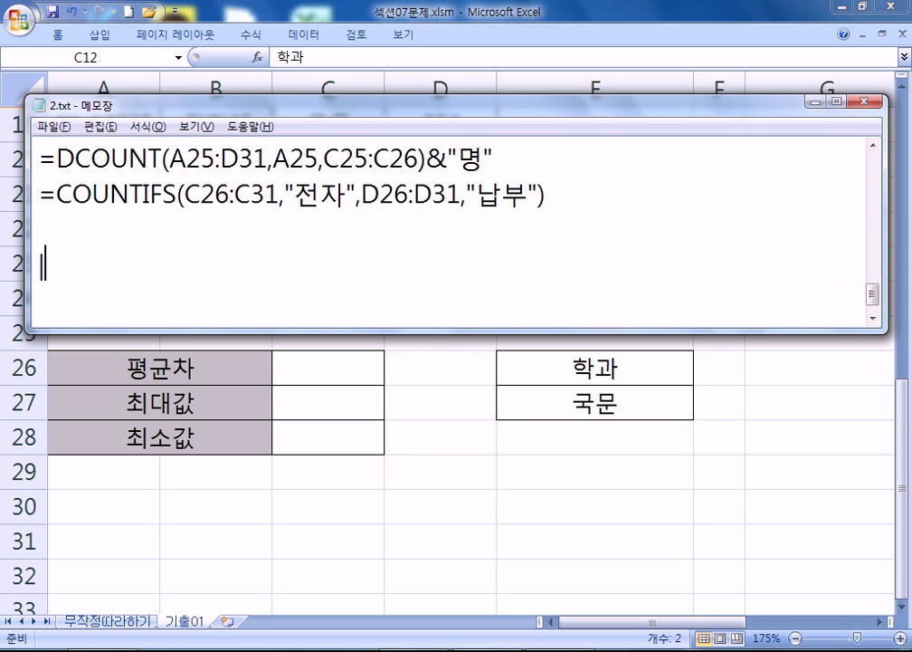
text(|X|)
key(Left)
key(Left)
text(x)
key(Delete)
key(End)
key(Return)
text(=ABS(X))
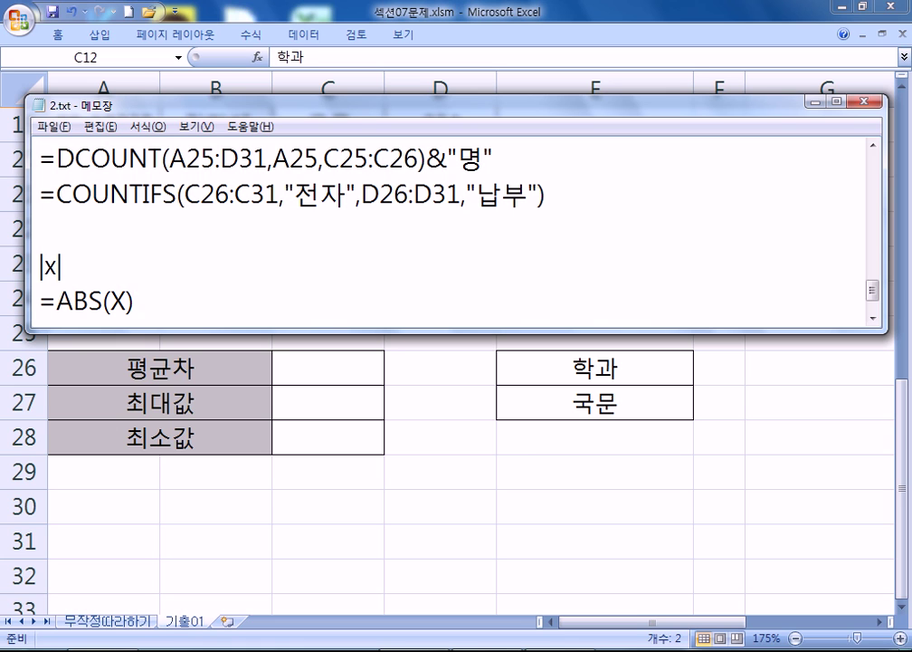
key(Return)
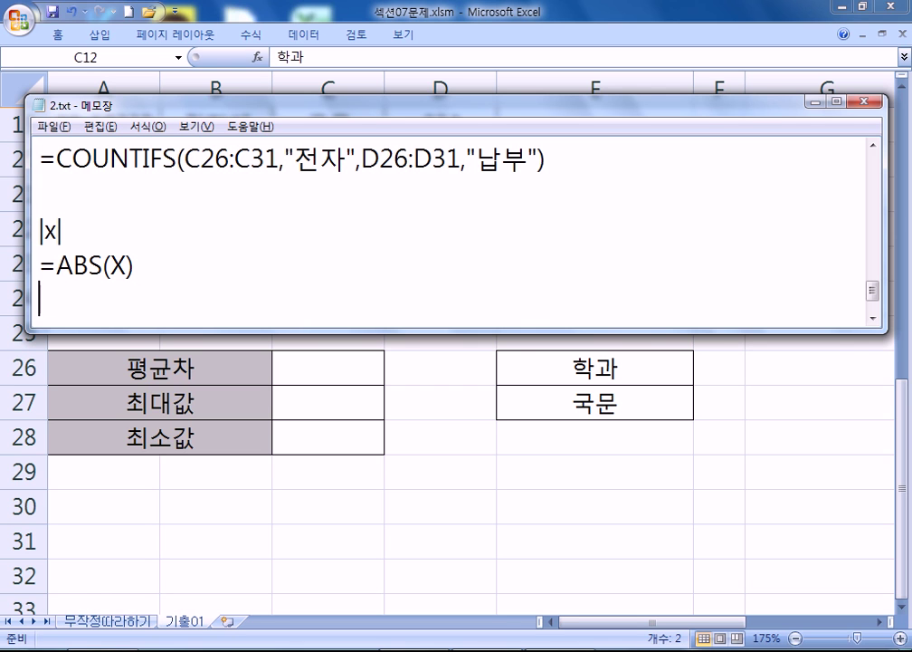
Switch back to the Excel worksheet and start a DAVERAGE formula in C26 with A12:D24 as the database
key(alt+Tab)
click(352, 370)
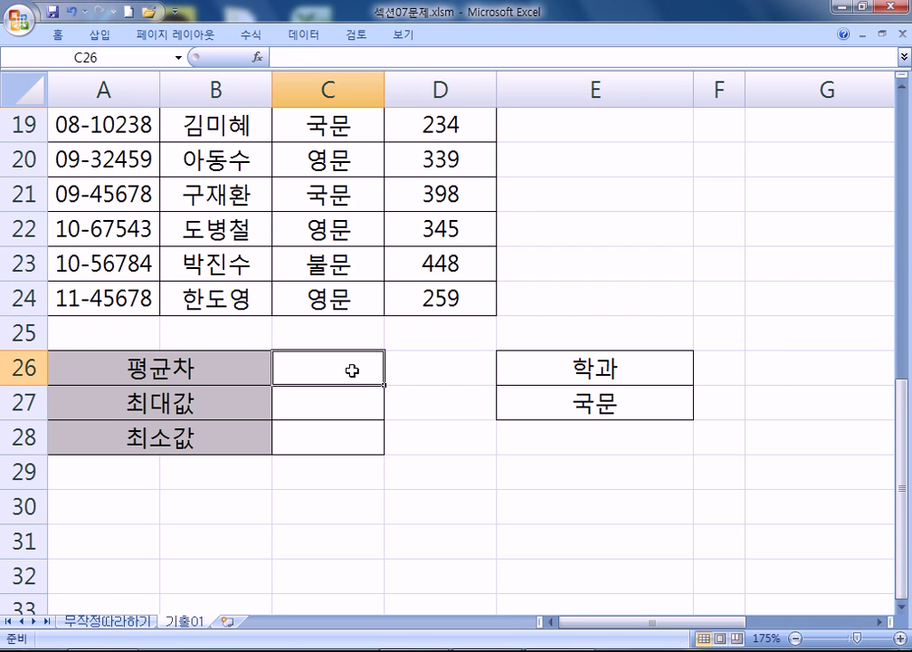
text(=)
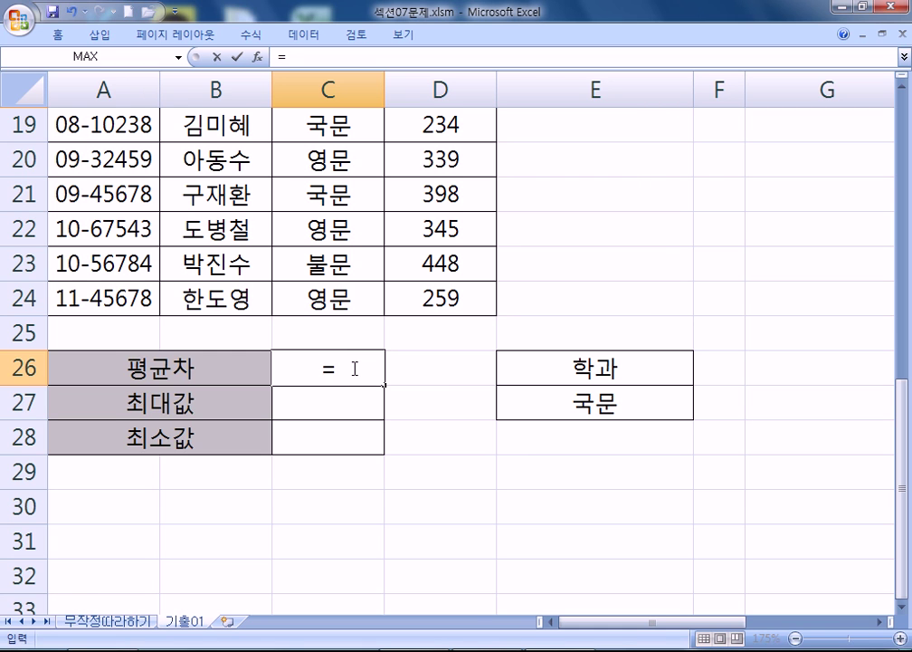
text(DAV)
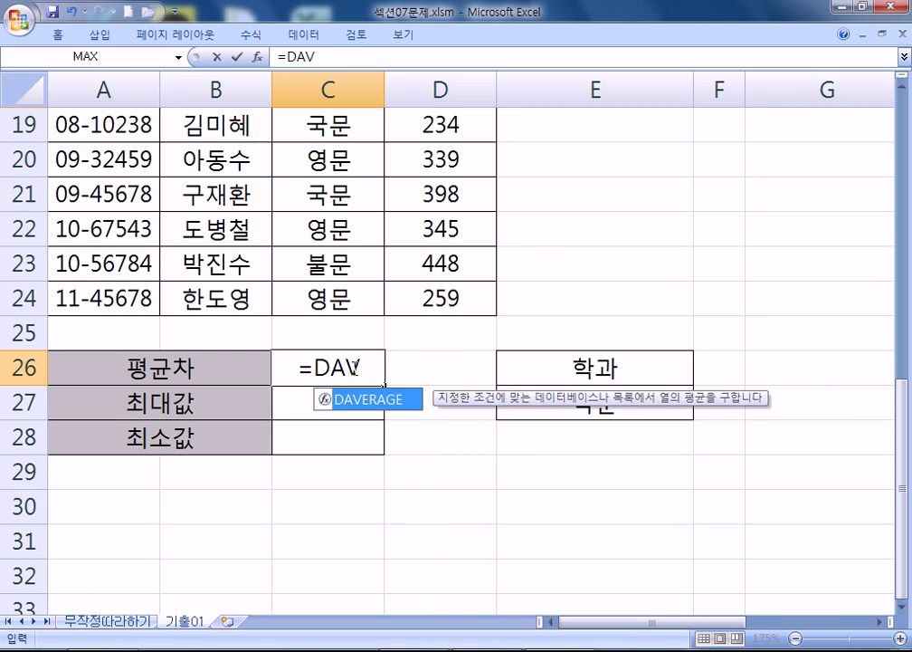
key(Tab)
scroll(279, 308, up, 3)
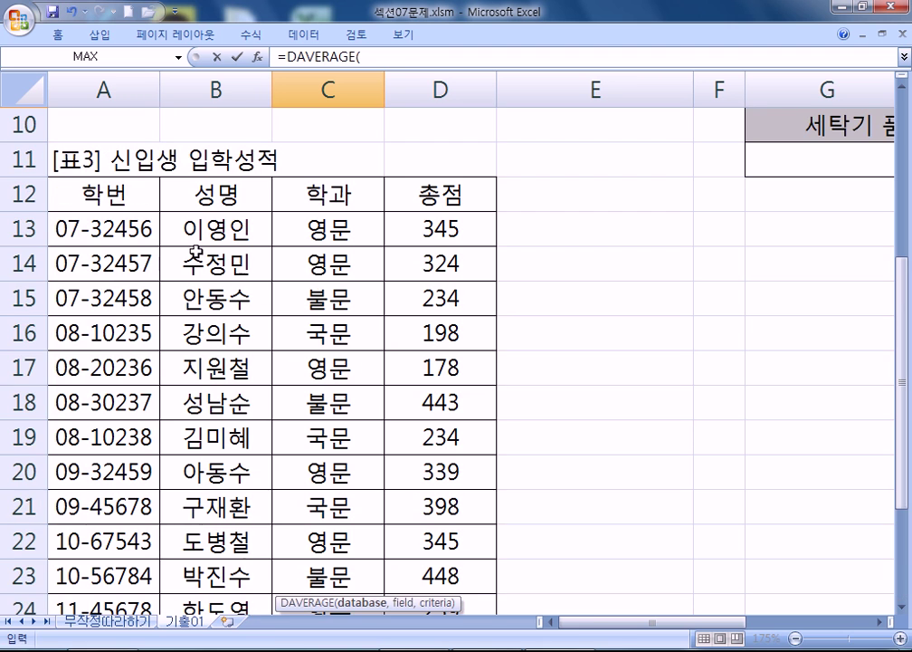
drag(75, 197, 463, 512)
scroll(463, 512, down, 3)
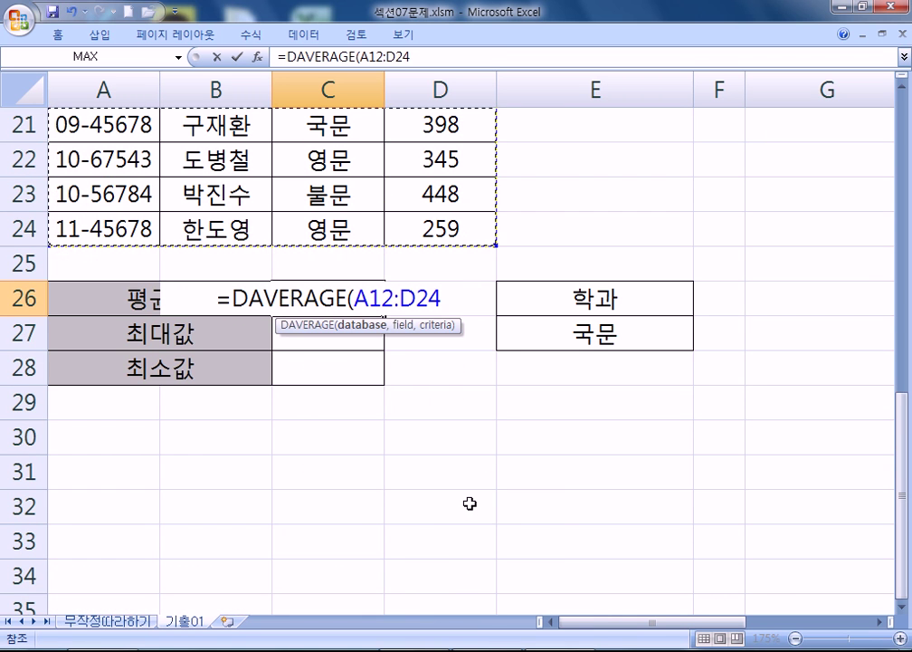
Complete C26's DAVERAGE formula with D12 as the field and C12:C13 as the criteria
text(,)
scroll(472, 497, up, 5)
click(427, 328)
scroll(535, 342, down, 3)
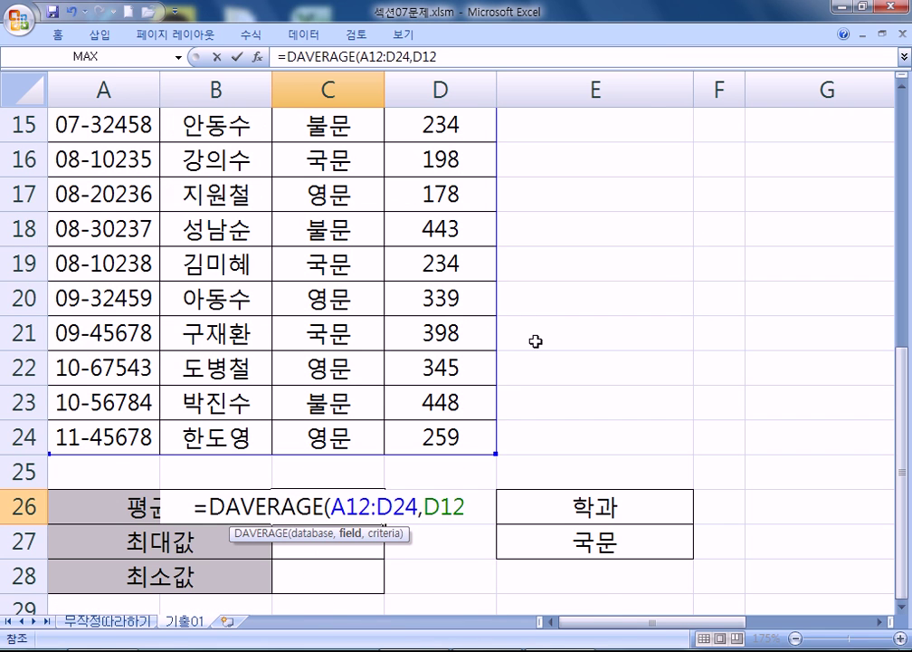
text(,)
scroll(407, 367, up, 3)
drag(334, 333, 345, 367)
scroll(611, 386, down, 3)
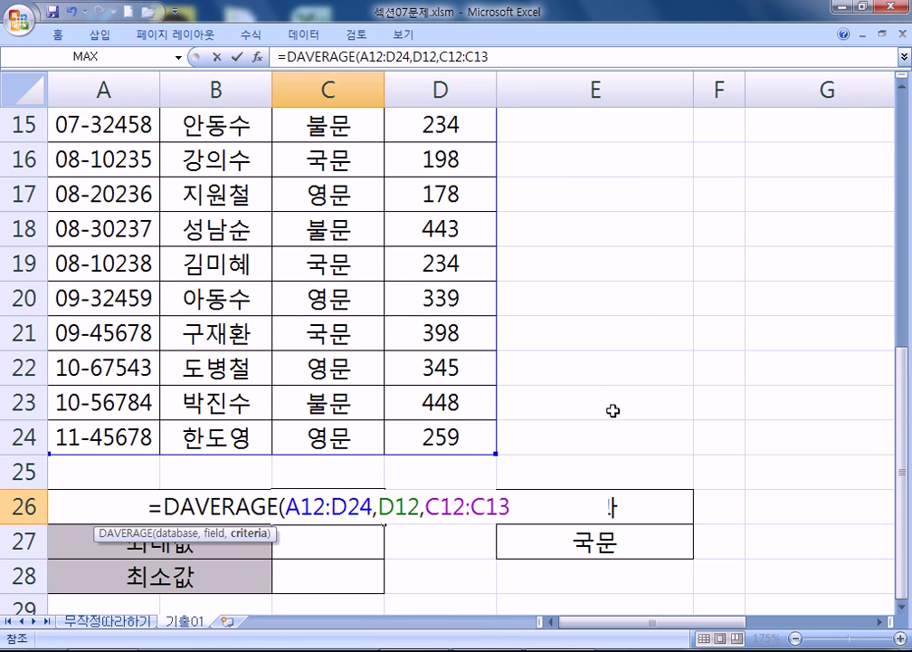
key(Return)
Extend C26's formula by subtracting a second DAVERAGE that uses A12:D24 as its database
click(360, 505)
scroll(590, 472, down, 3)
key(F2)
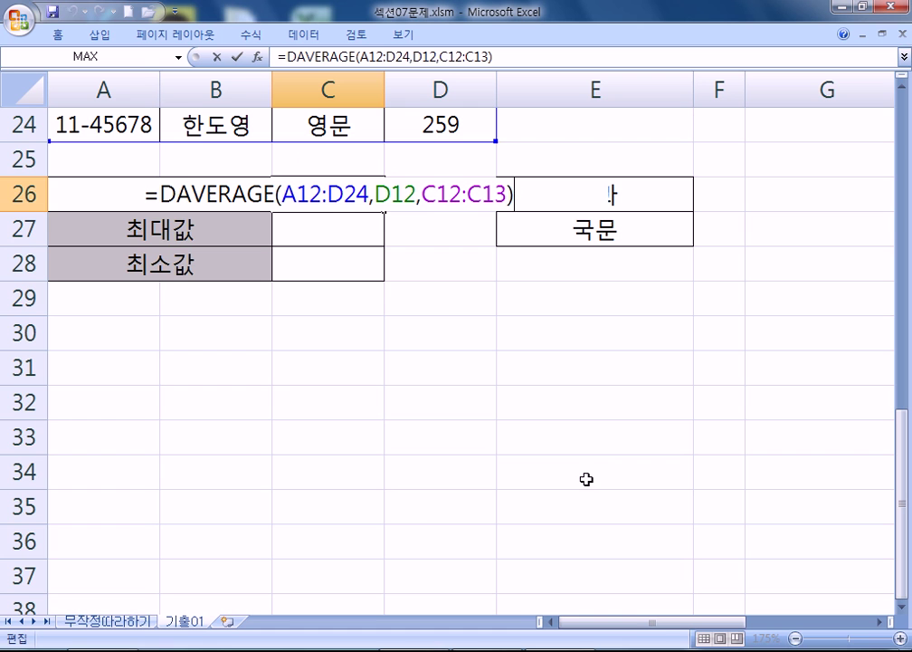
text(-)
text(DAVERAGE()
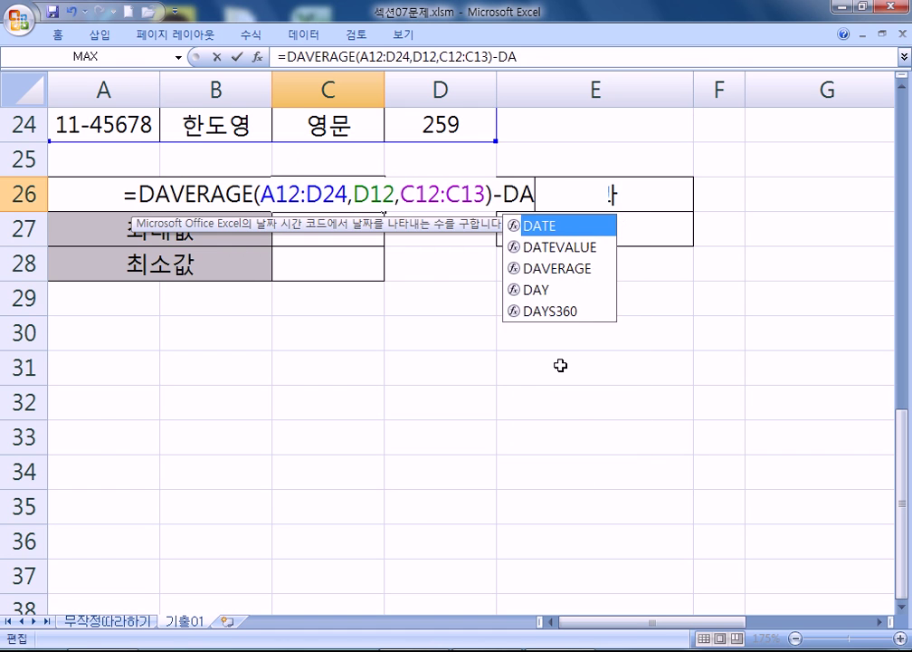
scroll(545, 365, up, 5)
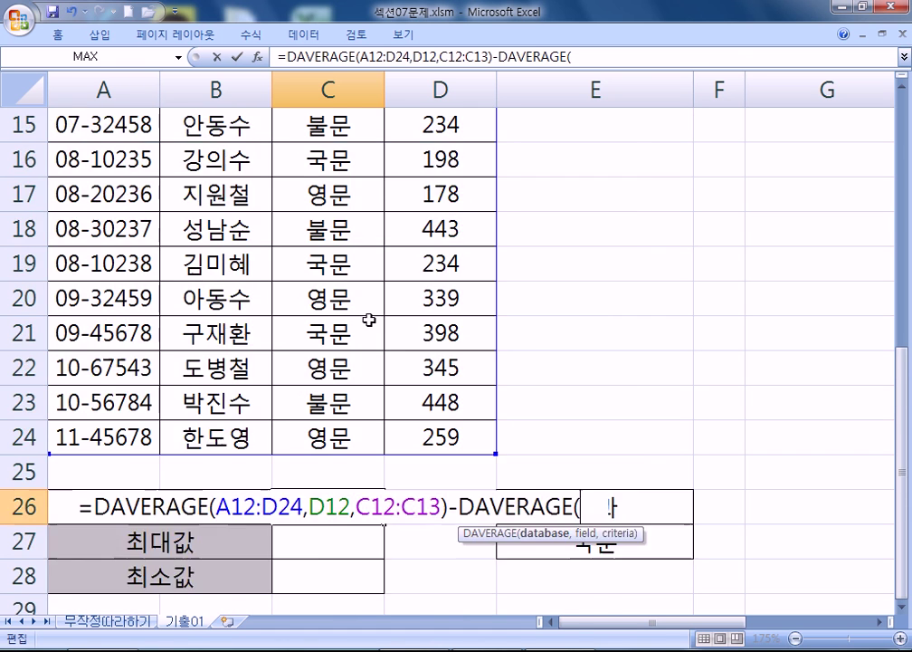
drag(81, 222, 446, 547)
scroll(531, 500, down, 5)
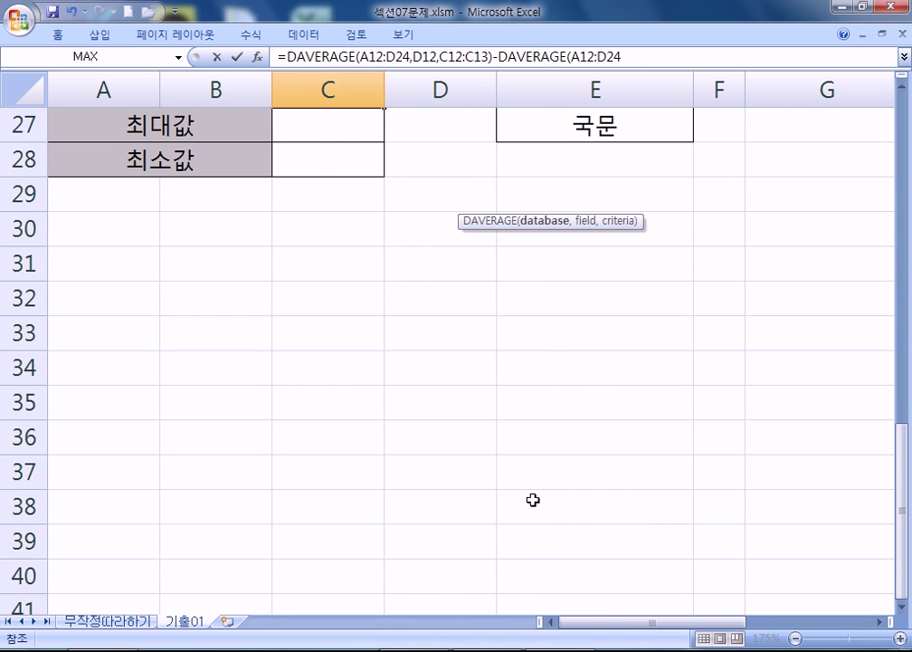
Complete the second DAVERAGE in C26 with D12 as the field and E26:E27 as the criteria
text(,)
scroll(532, 499, up, 5)
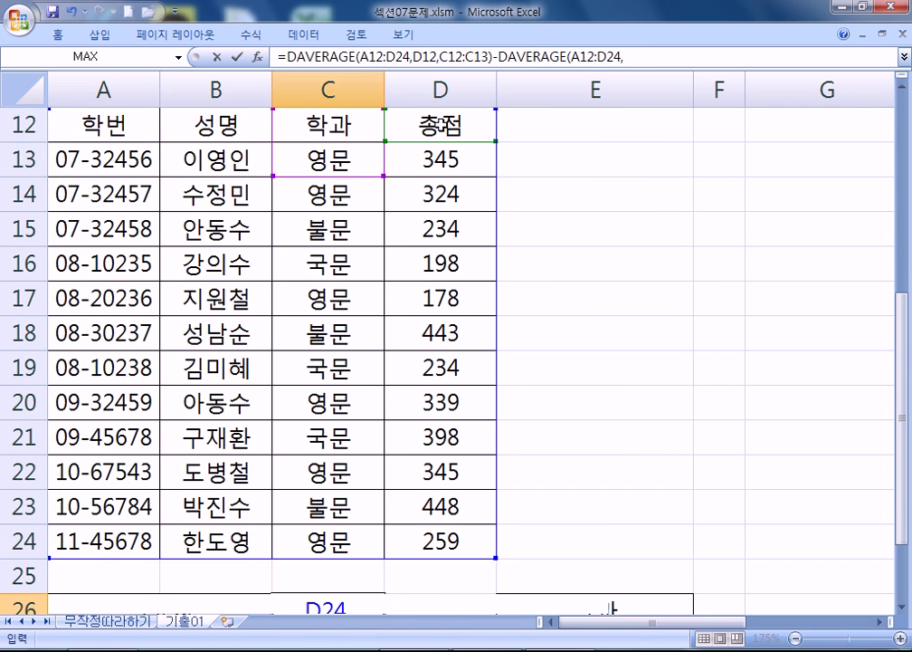
click(441, 125)
text(,)
scroll(525, 312, down, 3)
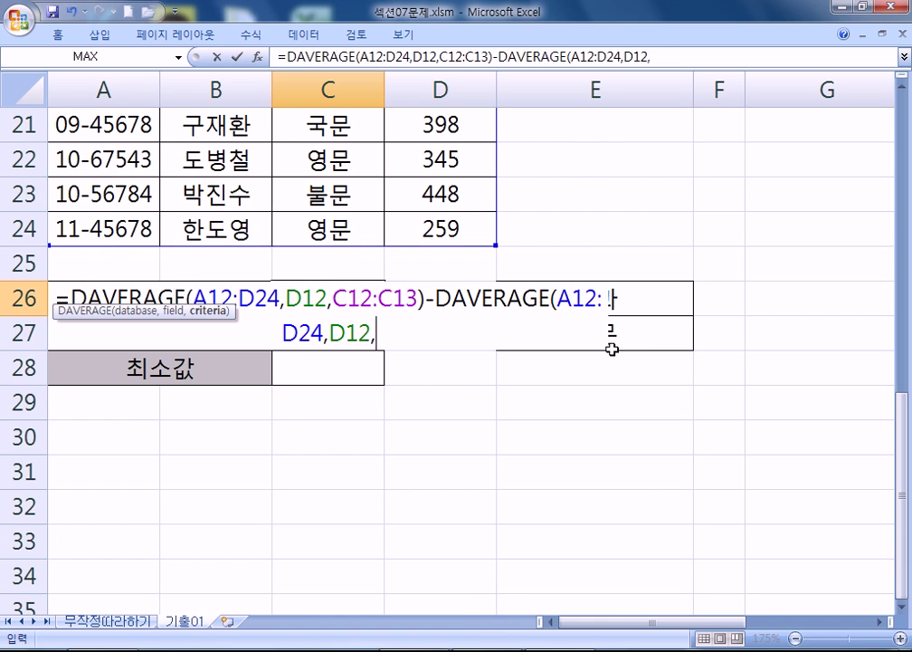
click(639, 298)
drag(639, 297, 639, 329)
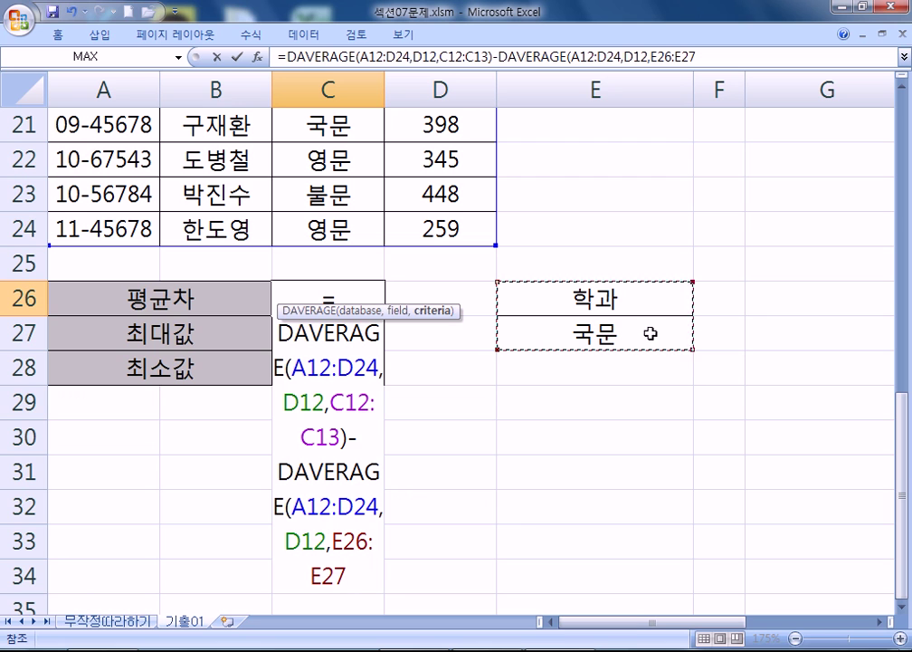
text())
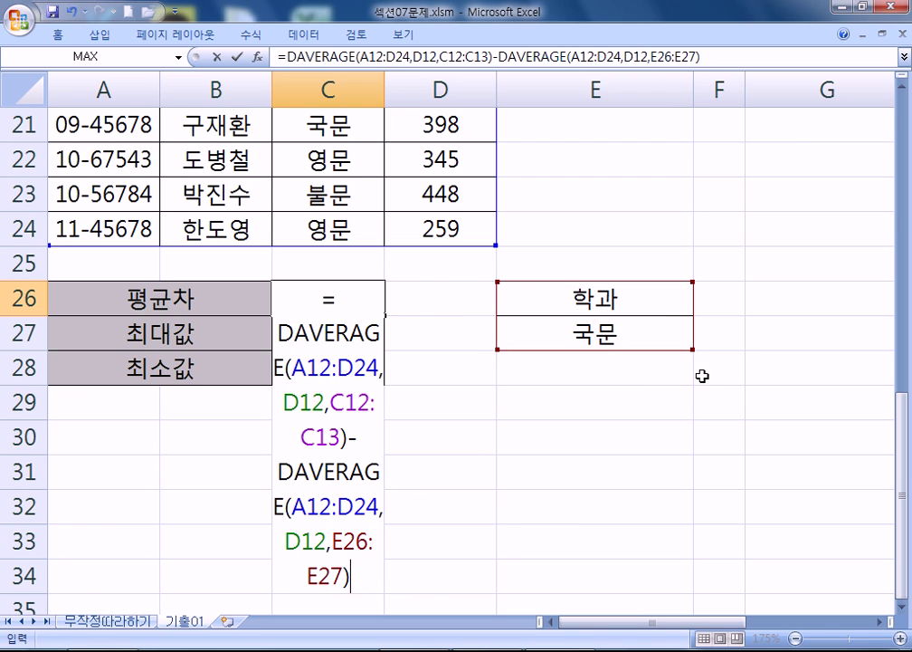
key(Return)
Review the two DAVERAGE terms in C26 and wrap their difference in ABS
click(372, 291)
key(F2)
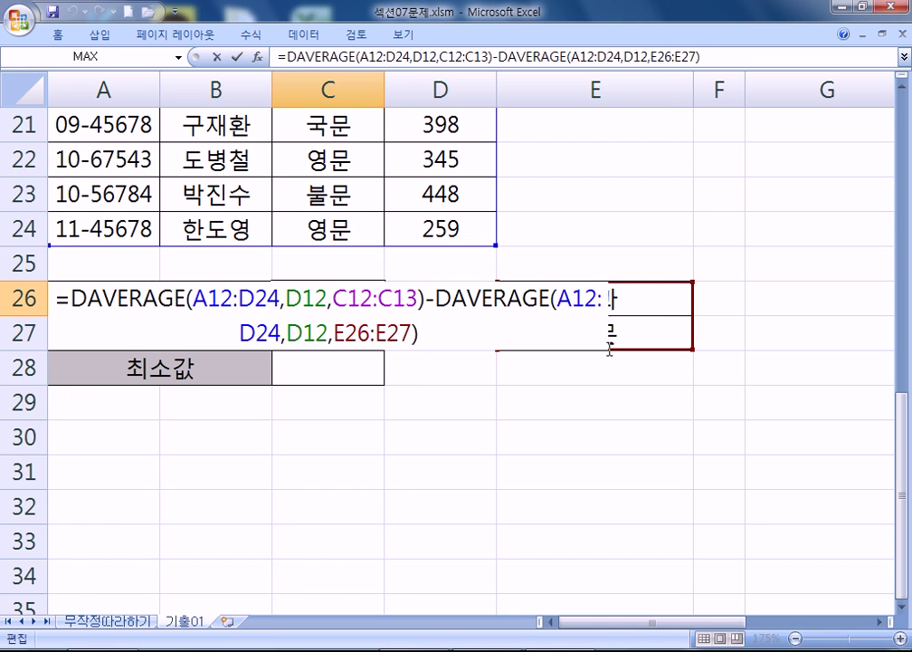
drag(425, 298, 71, 297)
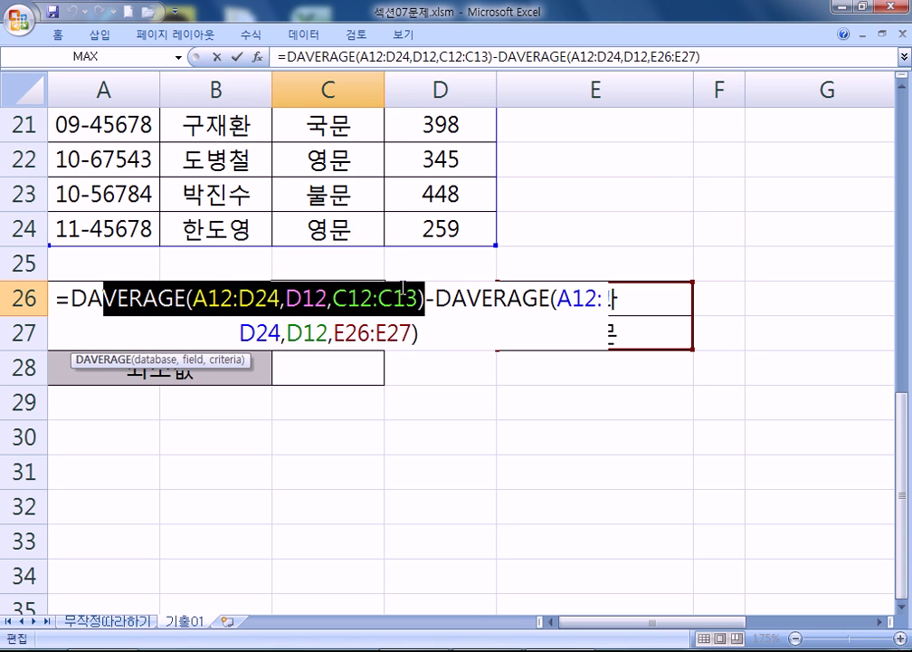
drag(436, 299, 444, 340)
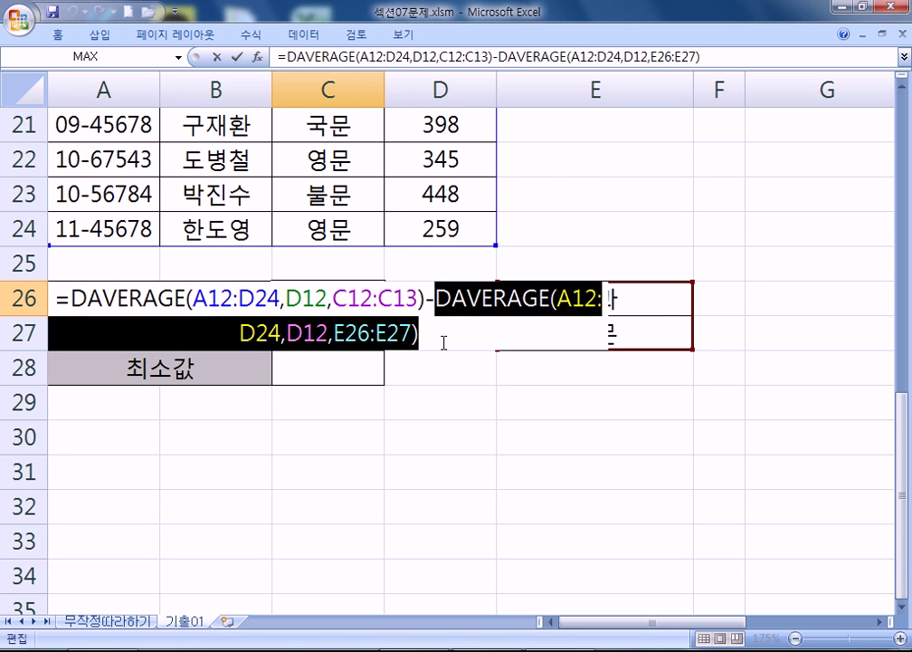
key(Escape)
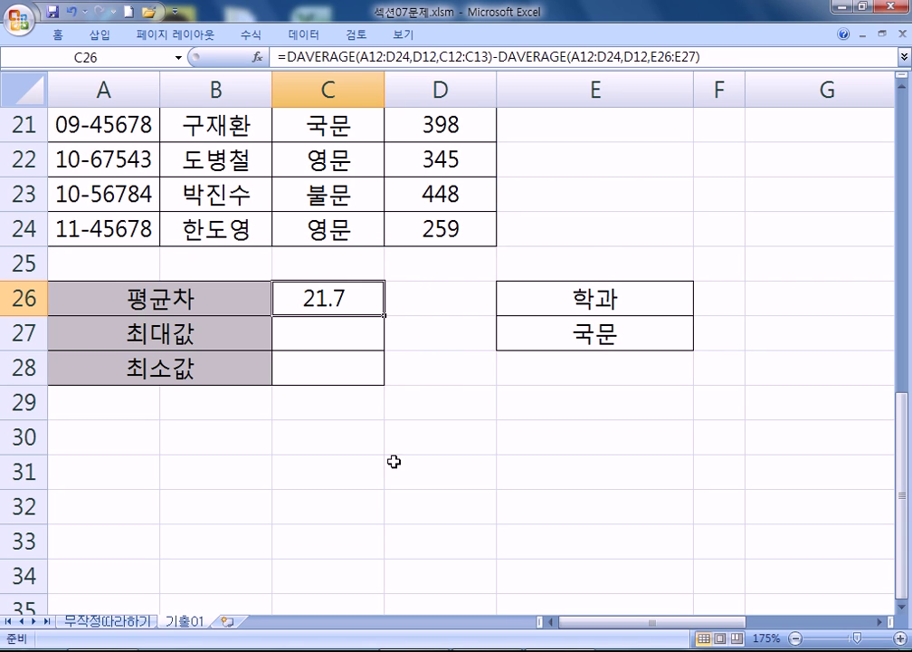
double_click(327, 309)
click(72, 299)
text(ABS()
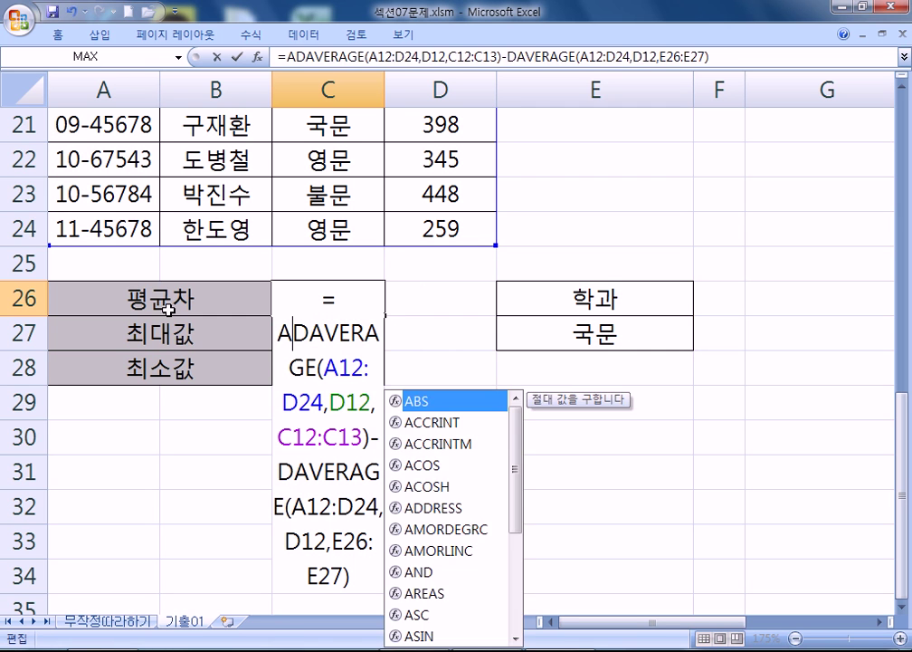
scroll(407, 360, down, 3)
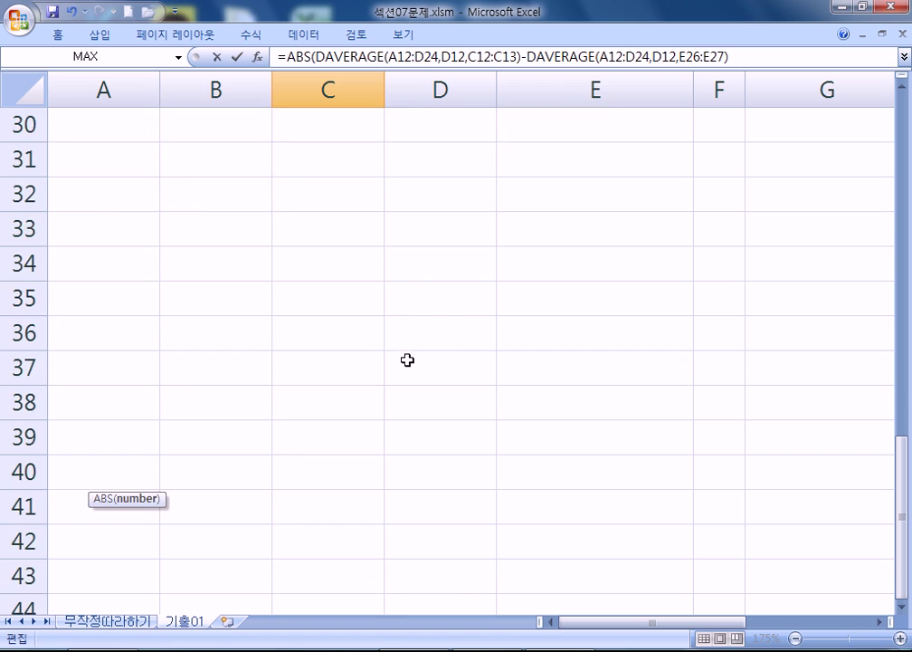
scroll(408, 360, up, 2)
key(Return)
key(Return)
Copy C26's complete ABS formula into the 2.txt notes in Notepad, below =ABS(X)
click(372, 207)
drag(733, 56, 536, 56)
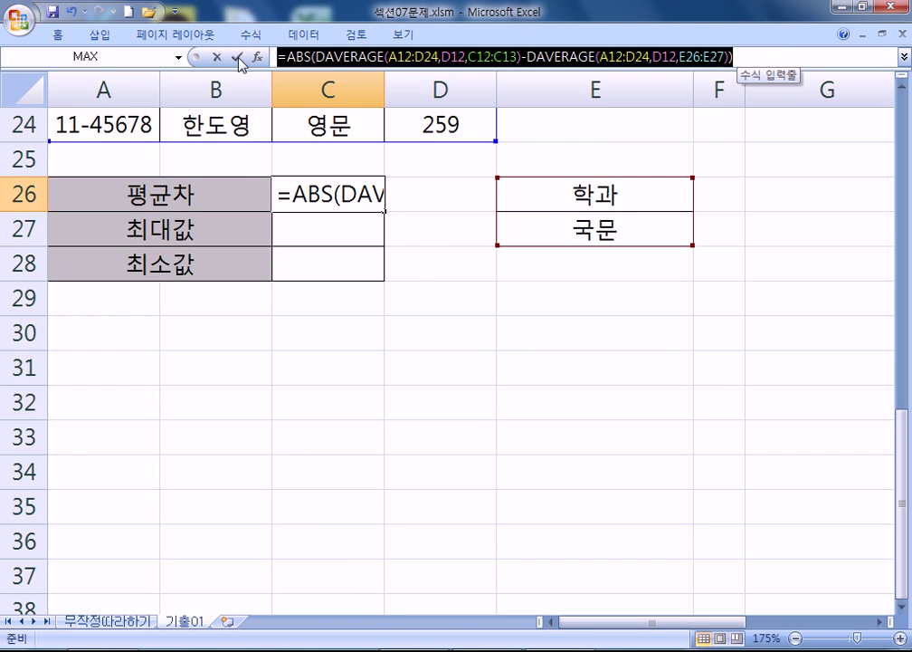
key(End)
key(alt+Tab)
text(=ABS(DAVERAGE(A12:D24,D12,C12:C13)-DAVERAGE(A12:D24,D12,E26:E27)))
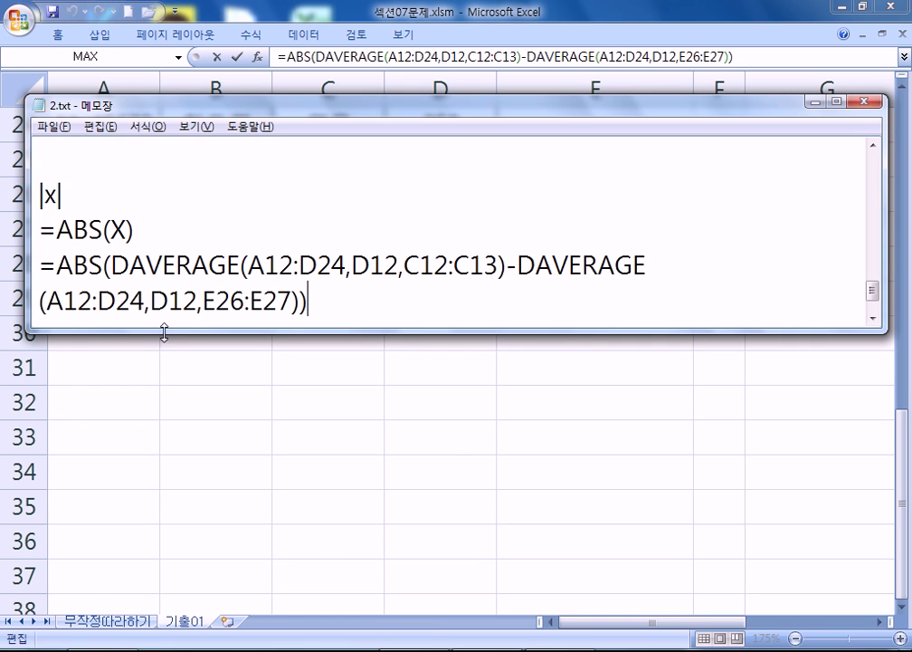
Widen the Notepad window to the full screen width and set its font size to 20
drag(28, 269, 3, 268)
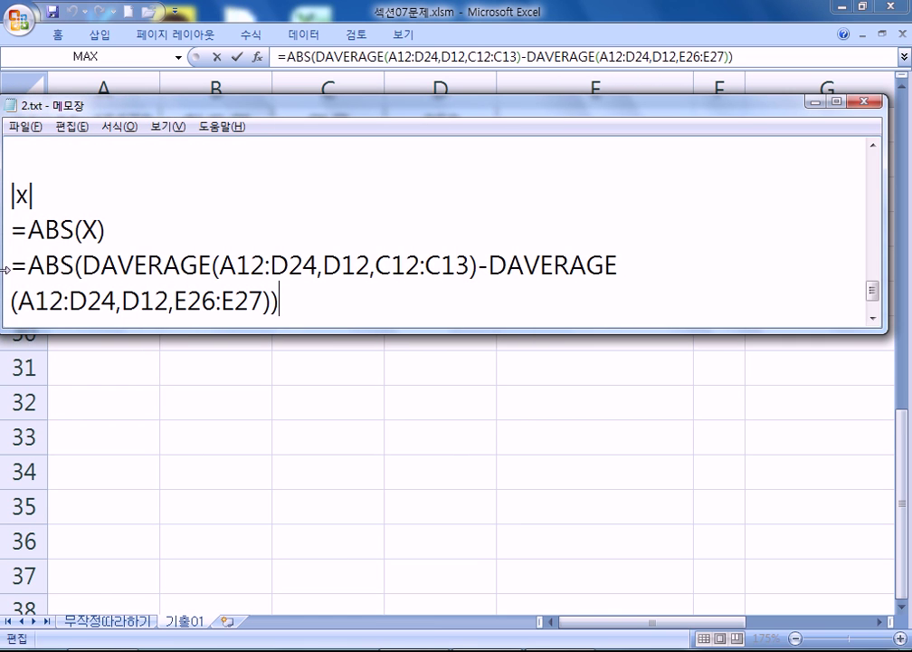
drag(887, 234, 909, 234)
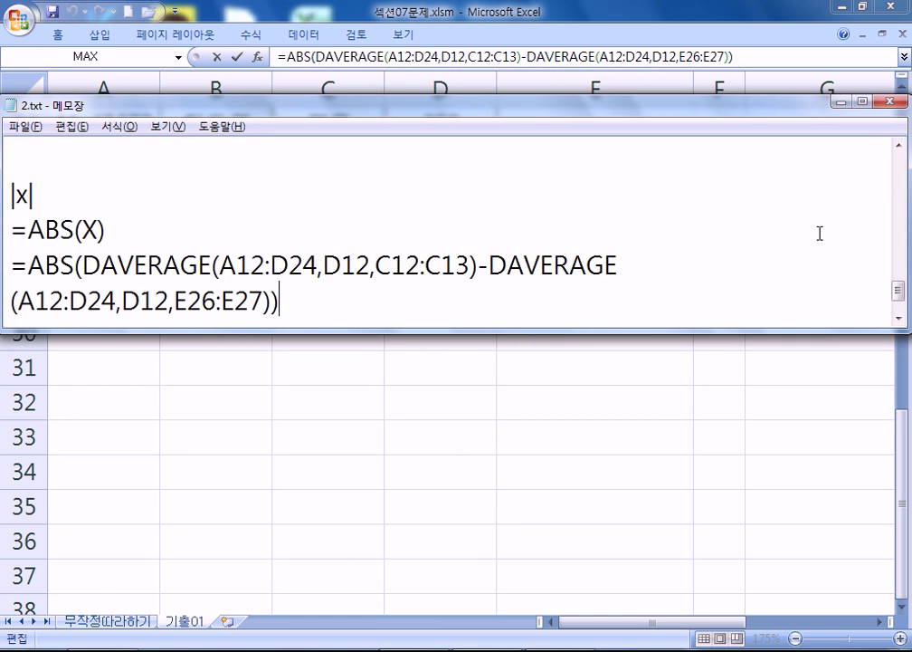
click(132, 130)
click(186, 167)
click(386, 301)
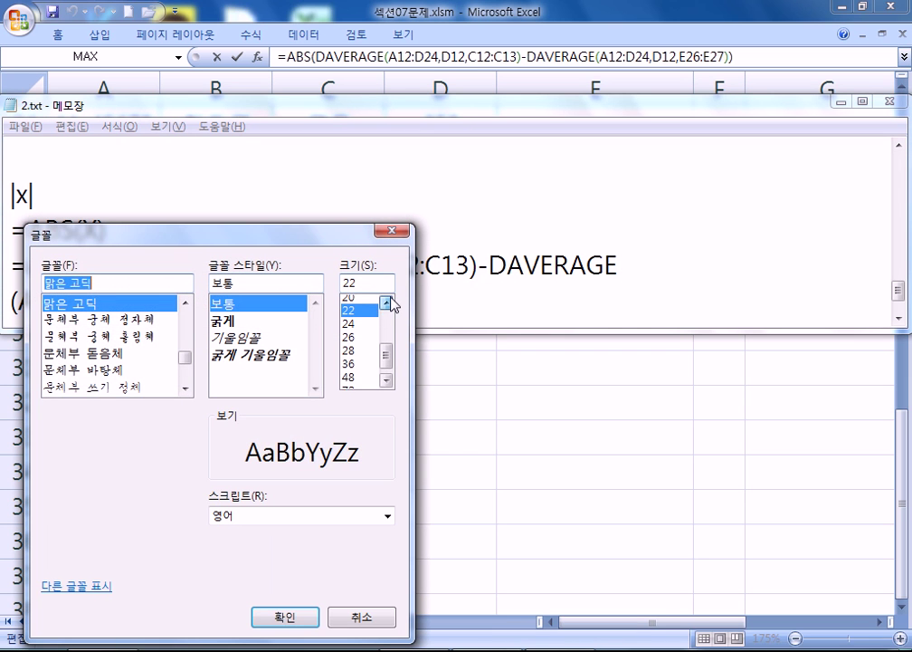
click(362, 303)
click(288, 617)
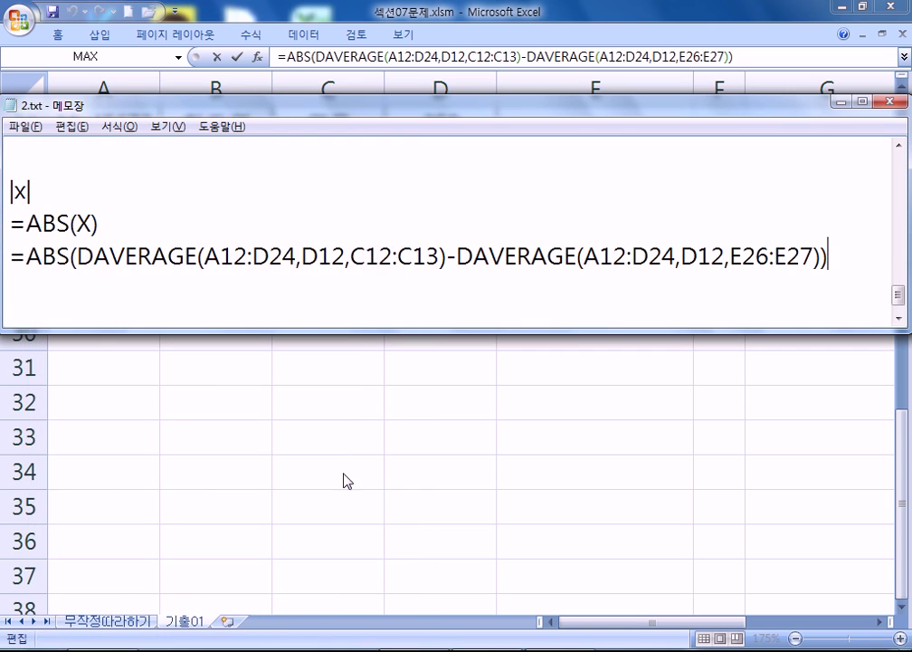
Examine the DAVERAGE terms, the minus sign and ABS in the copied formula, and return to Excel with C26's formula entered
drag(443, 257, 72, 256)
drag(474, 256, 775, 256)
drag(26, 256, 447, 262)
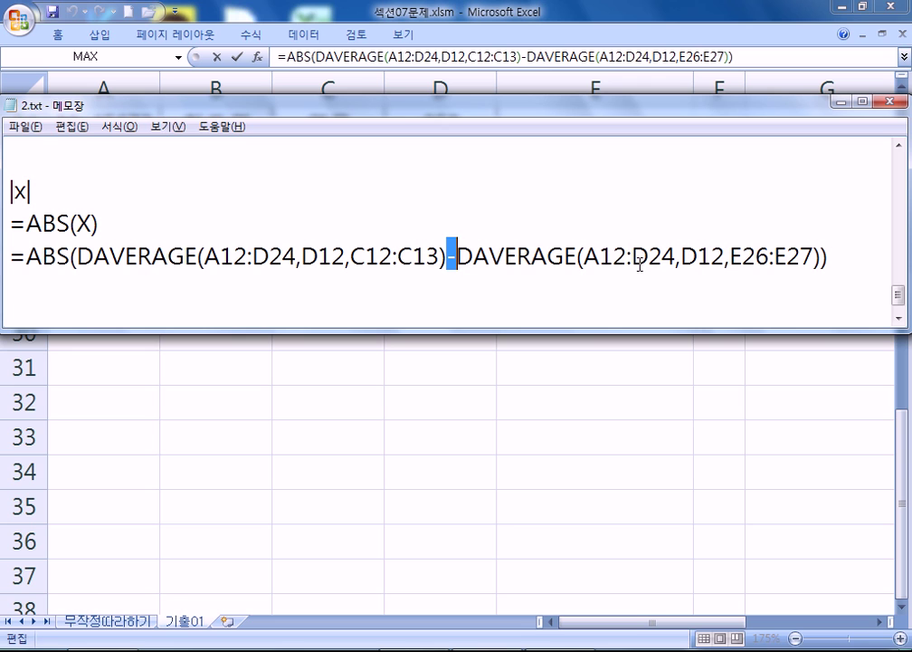
drag(71, 256, 28, 257)
click(40, 272)
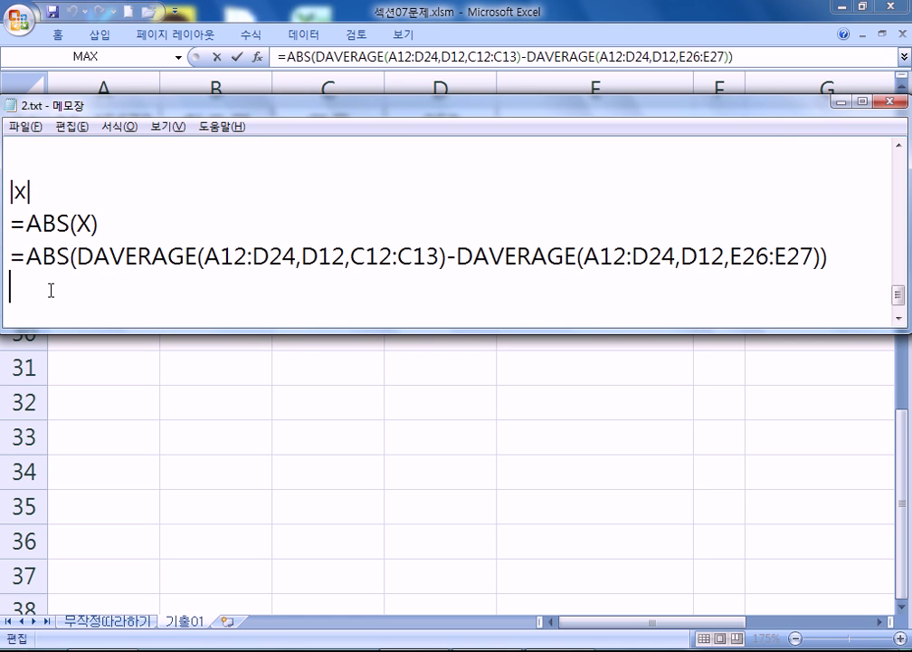
key(alt+Tab)
key(ctrl+Return)
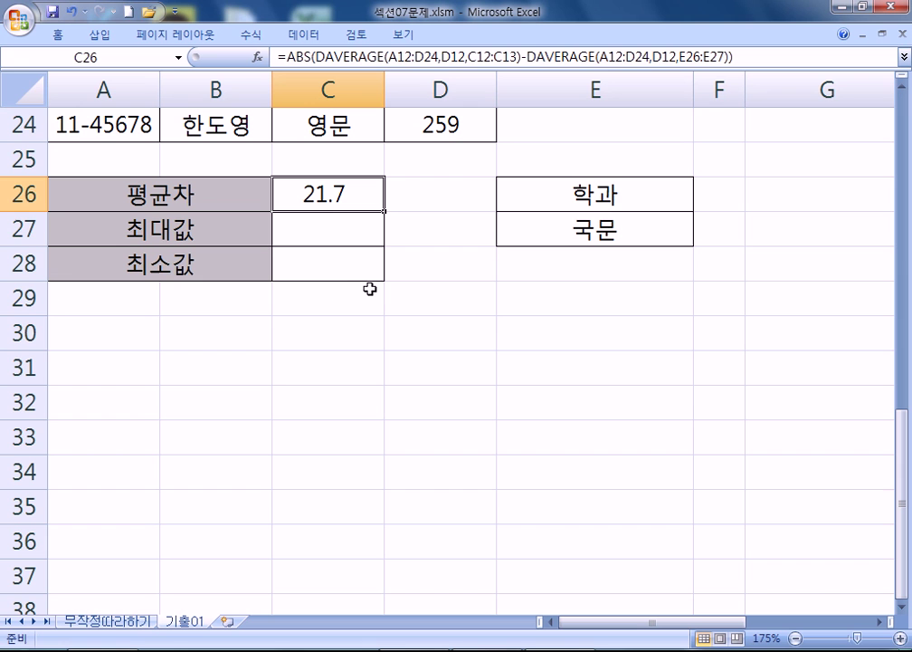
Begin a DMAX formula in C27 for 최대값 with A12:D24 as its database range
click(307, 219)
text(=DMA)
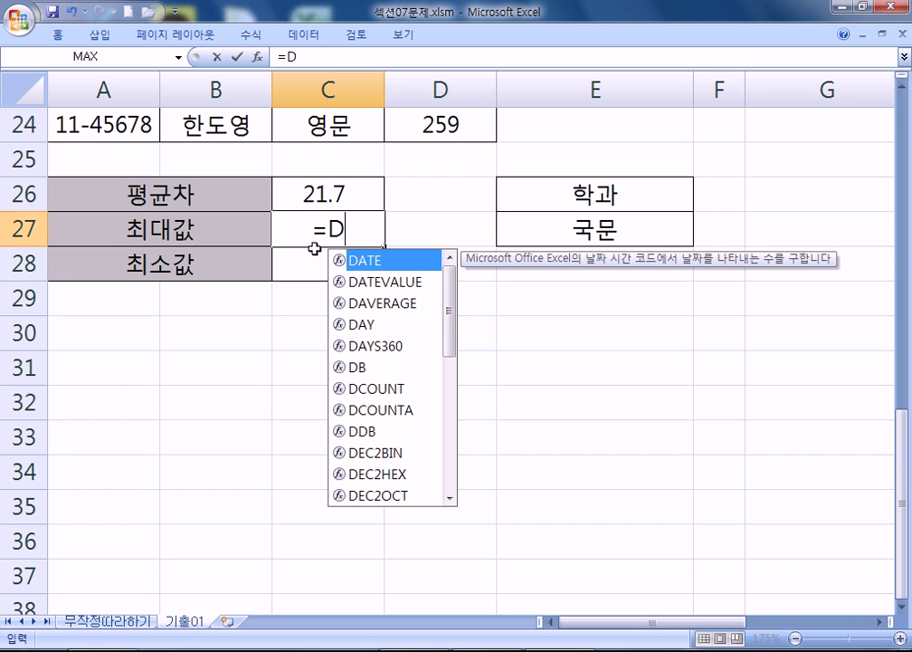
double_click(349, 261)
scroll(309, 266, up, 5)
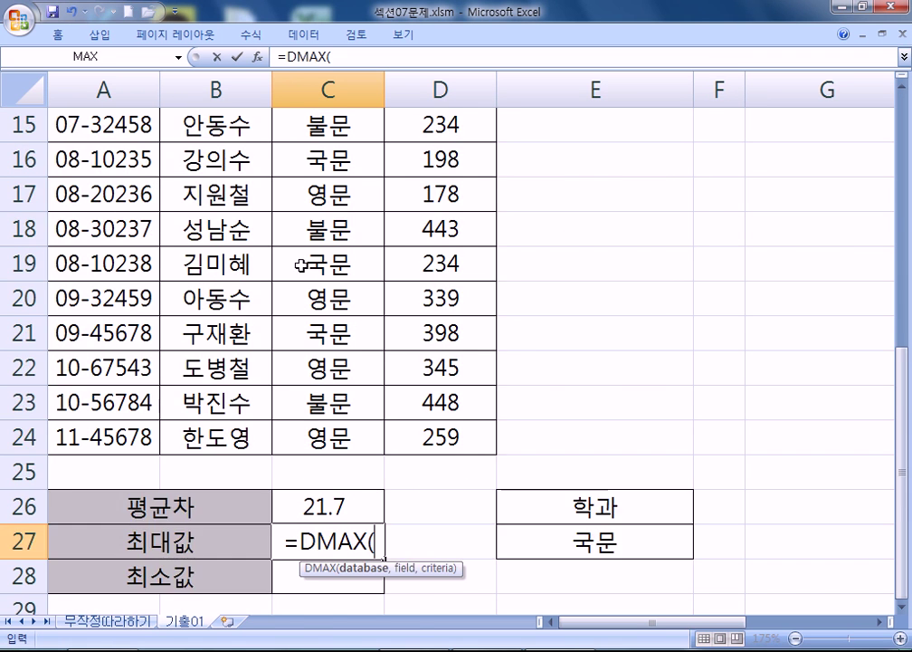
drag(99, 228, 413, 585)
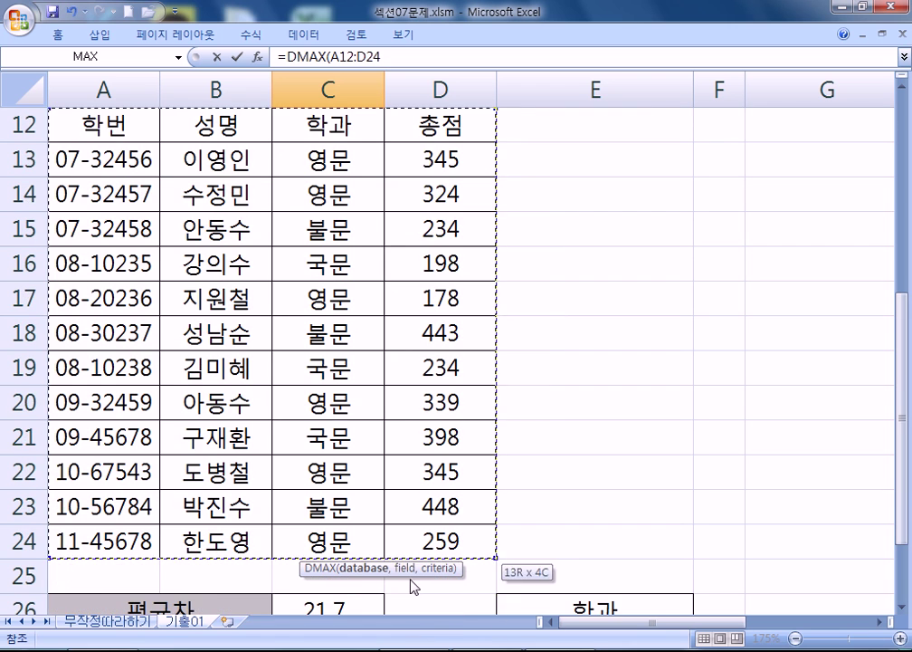
scroll(417, 543, down, 1)
scroll(416, 531, down, 2)
text(,)
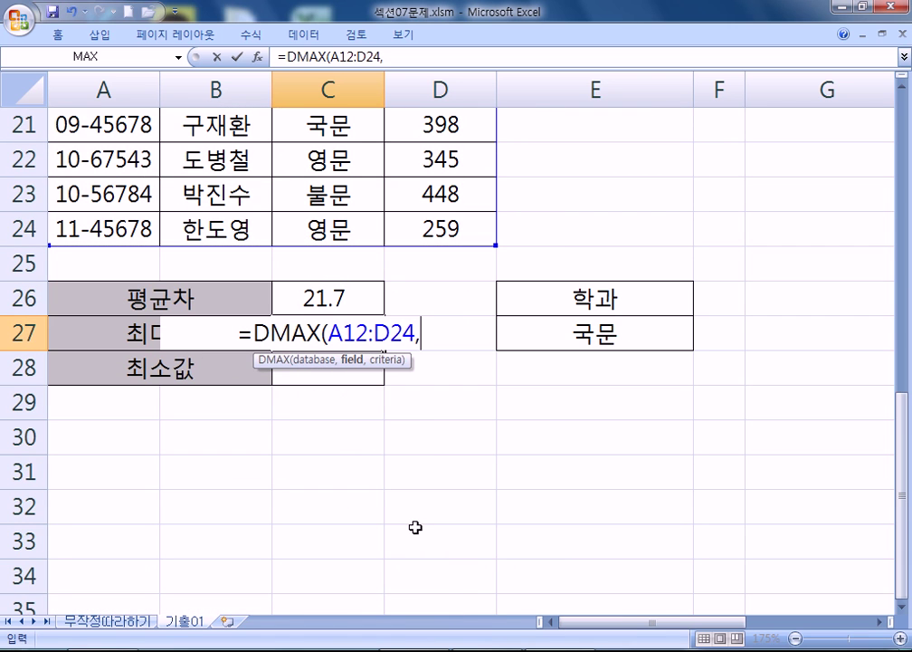
Complete C27's DMAX arguments with D12 as the field and E26:E27 as the criteria, and review the function name
scroll(331, 434, up, 5)
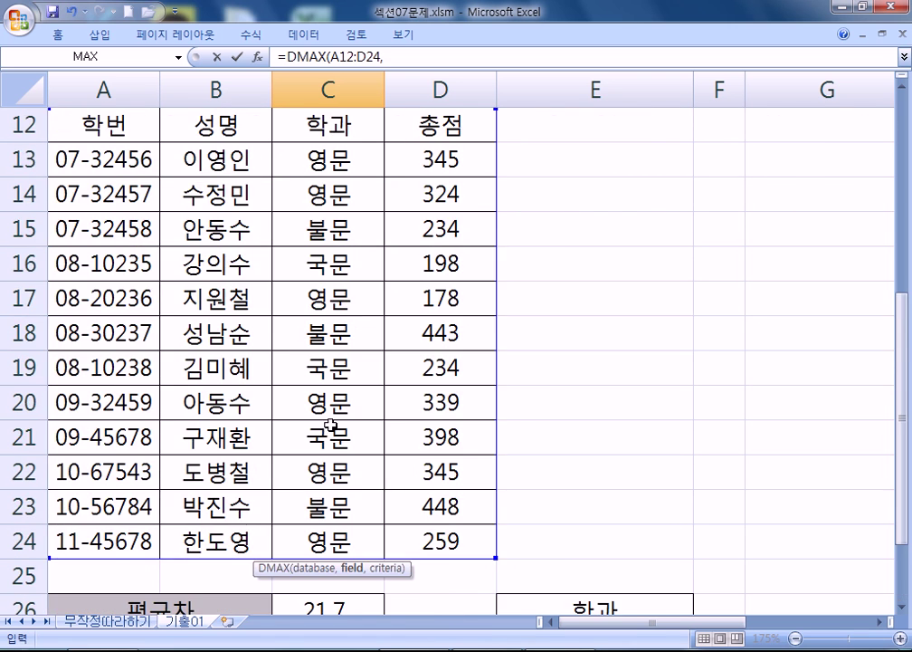
click(419, 331)
scroll(466, 375, down, 6)
text(,)
drag(571, 197, 576, 228)
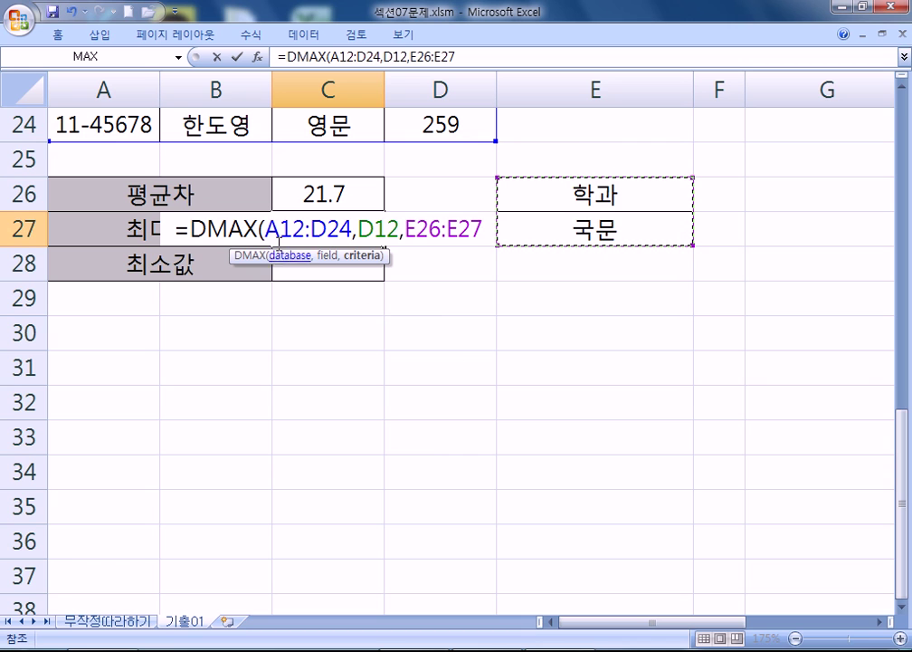
drag(209, 229, 259, 229)
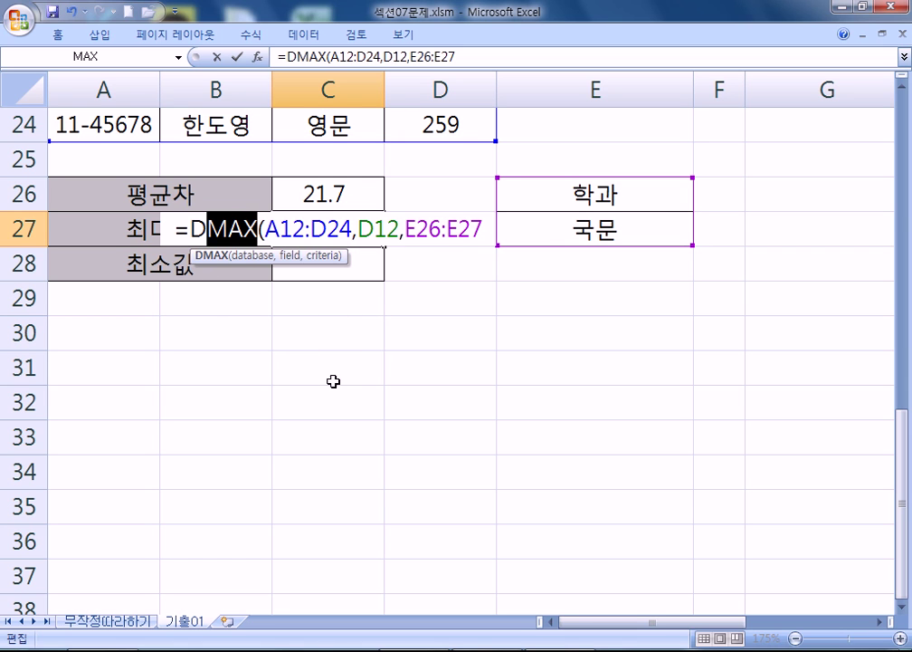
Copy C27's whole DMAX formula, enter it, and paste its text into C28 for 최소값
drag(173, 229, 490, 224)
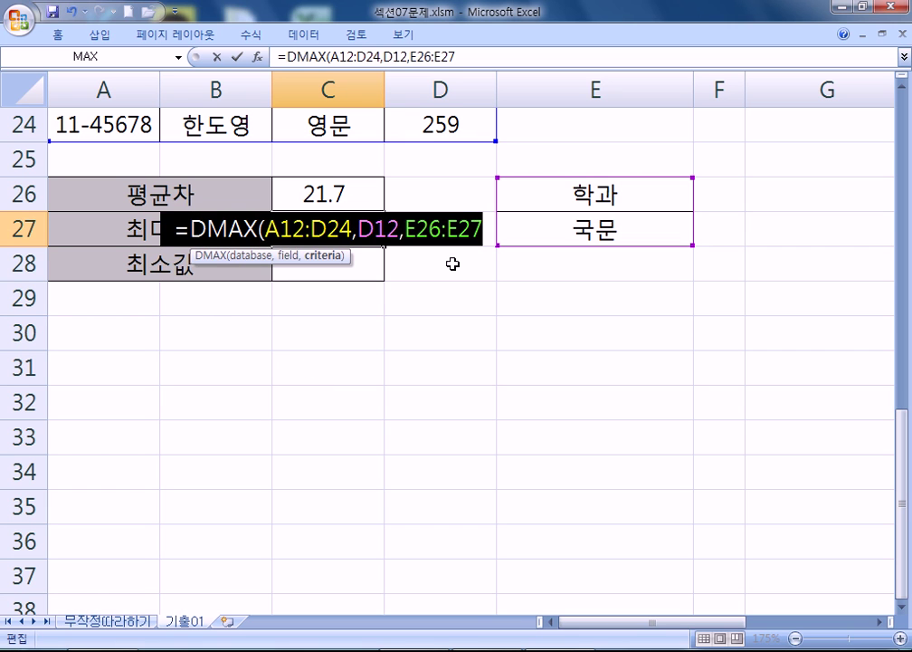
click(362, 270)
key(F2)
key(ctrl+v)
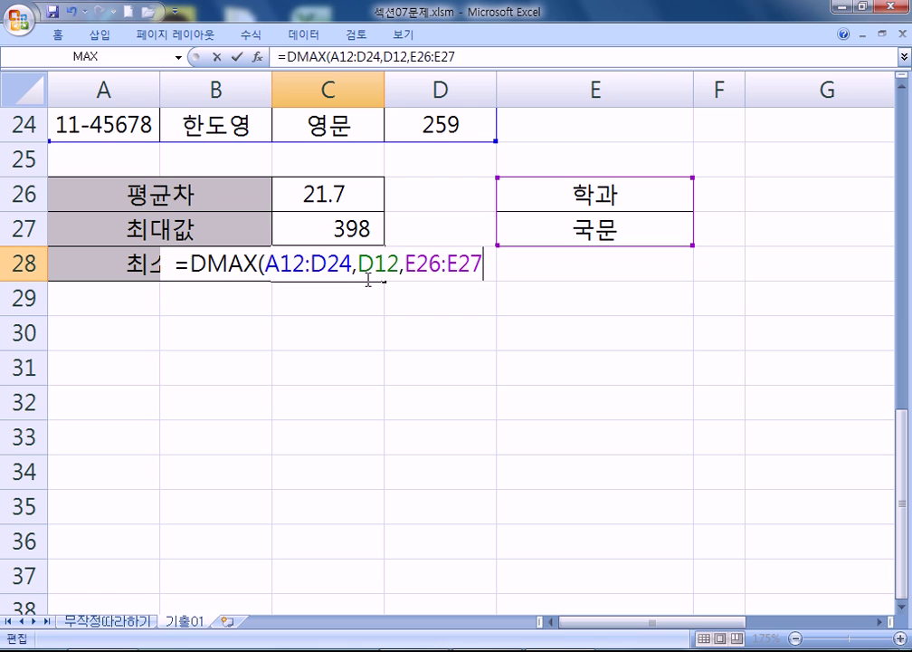
Change the function in C28 from DMAX to DMIN, enter it, and reopen the formula for review
drag(228, 264, 256, 264)
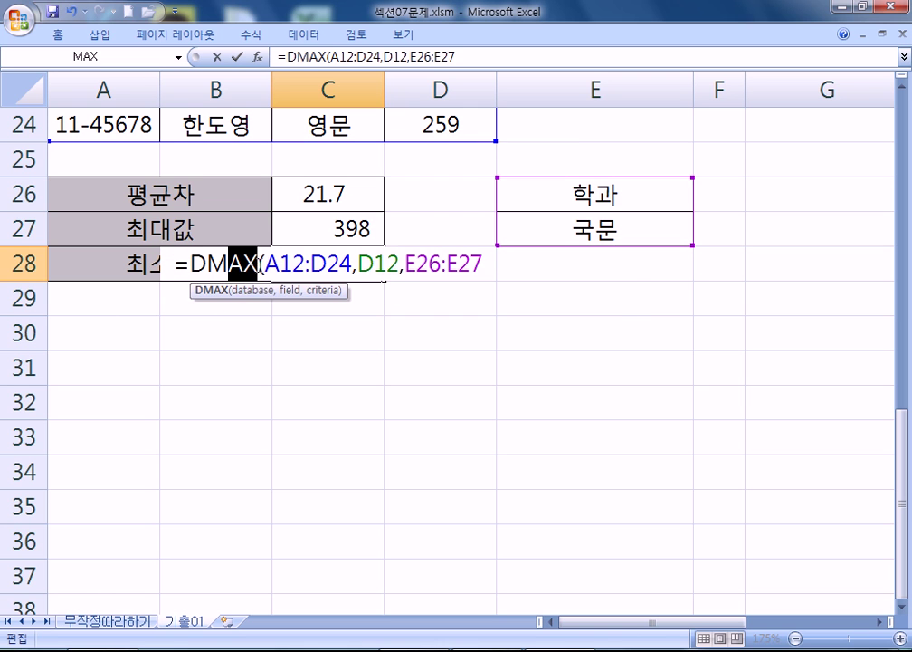
text(IN)
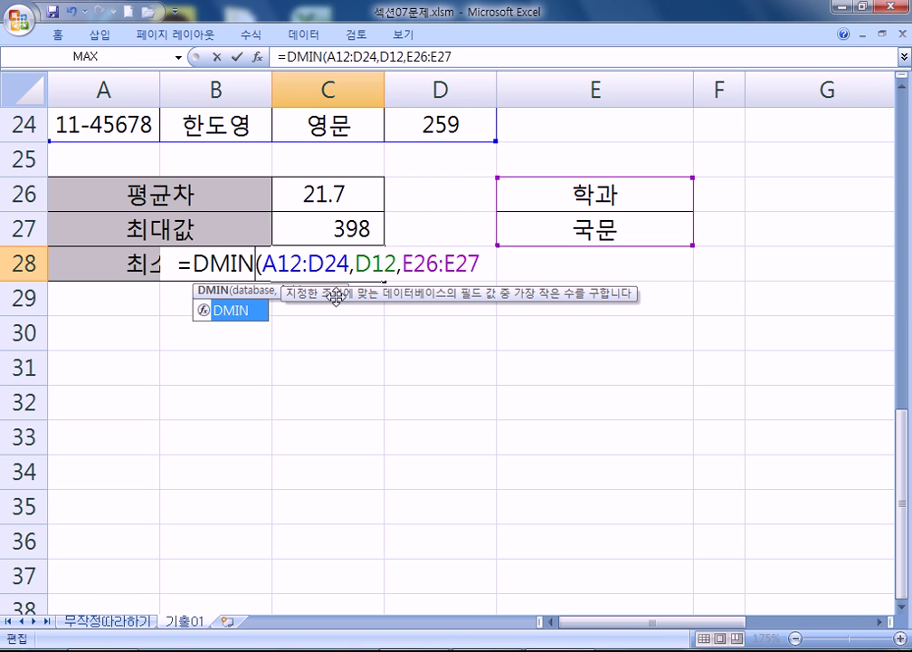
key(Return)
click(297, 258)
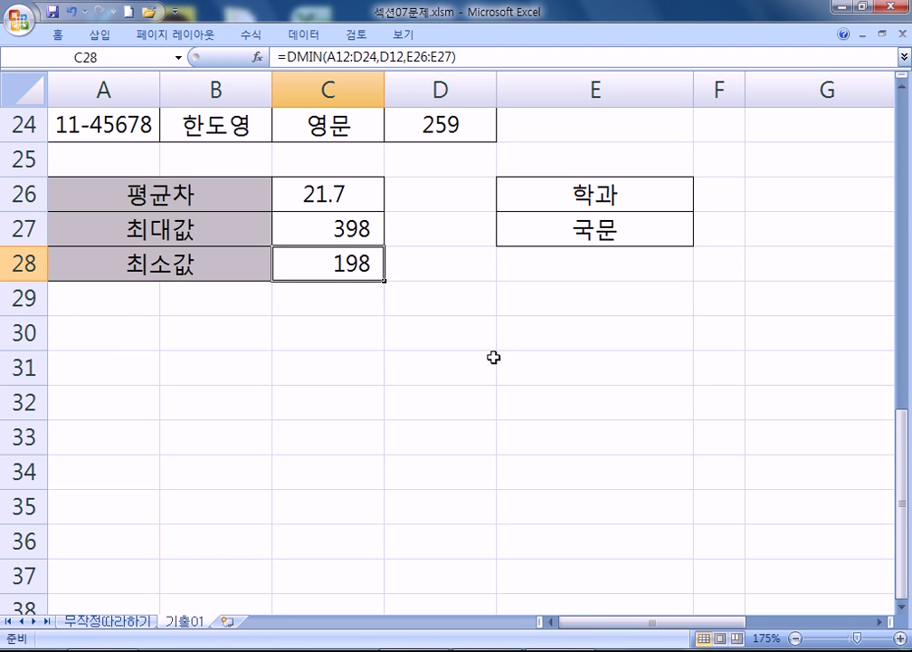
double_click(298, 267)
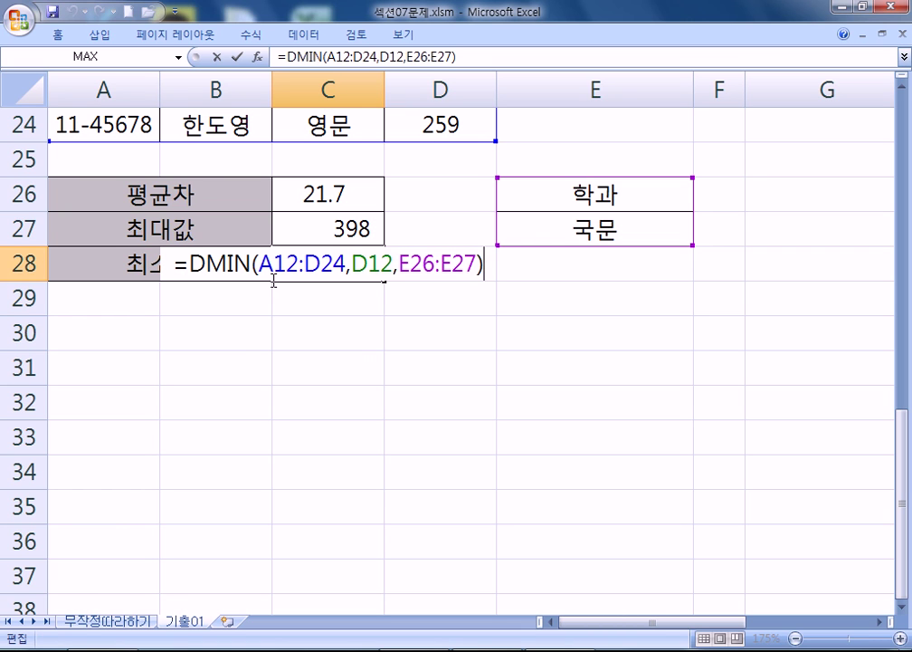
Look through the August 2015 calendar in the Windows date settings, marking the 17th, 10th, 12th and 19th, and cancel back to the worksheet
click(869, 651)
click(729, 614)
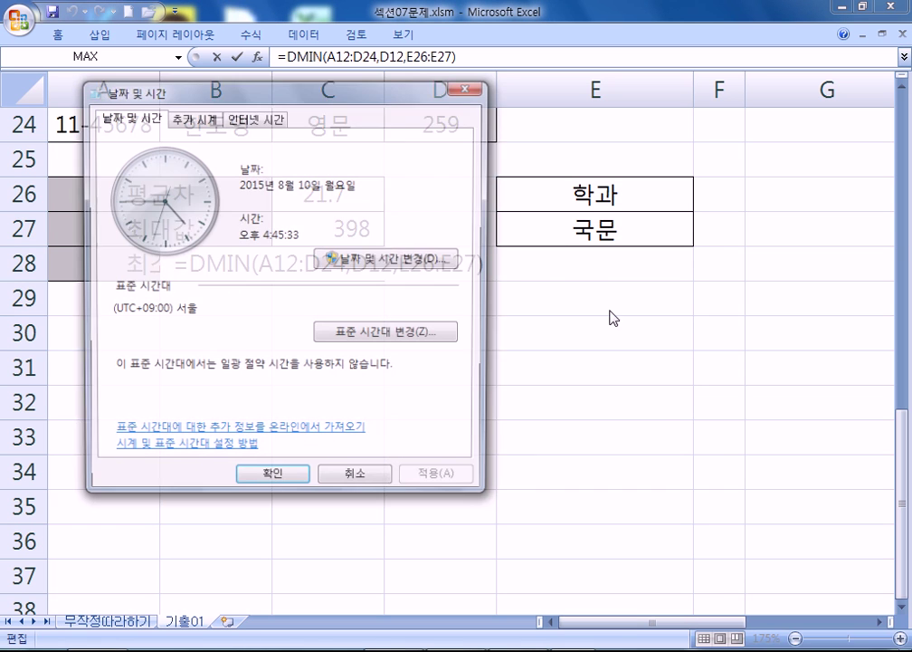
click(362, 260)
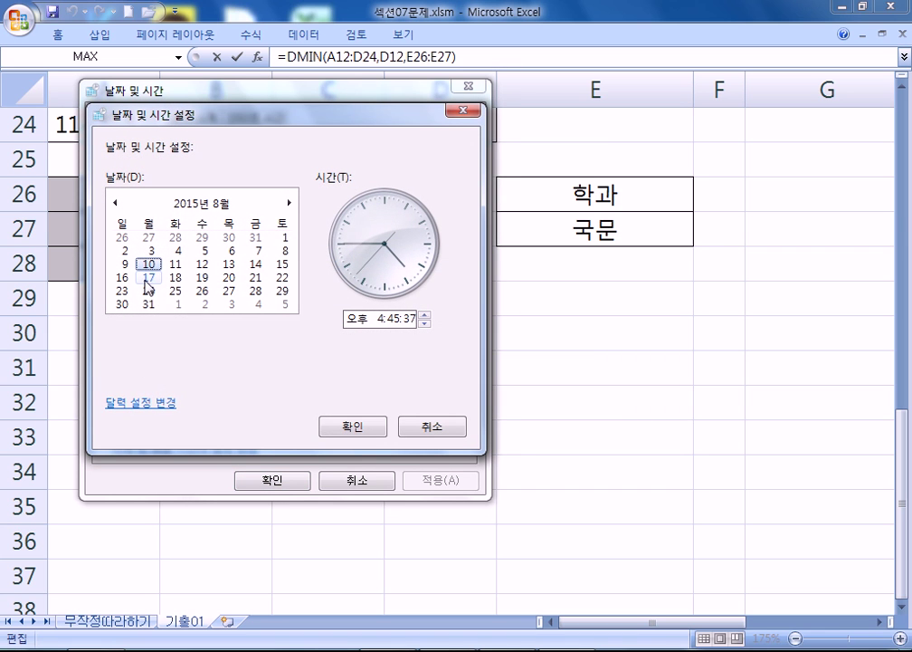
click(148, 277)
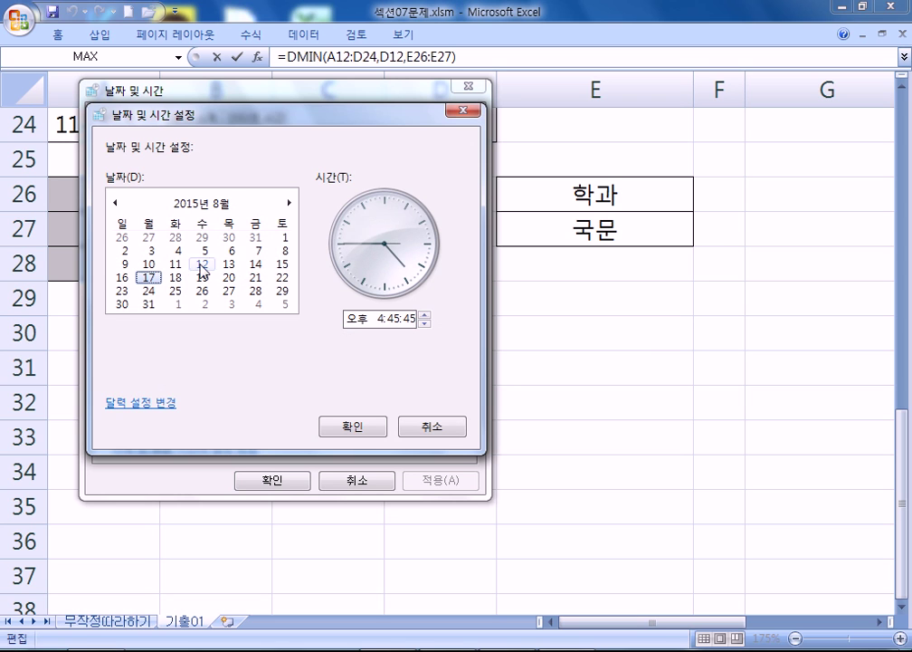
click(149, 263)
click(201, 264)
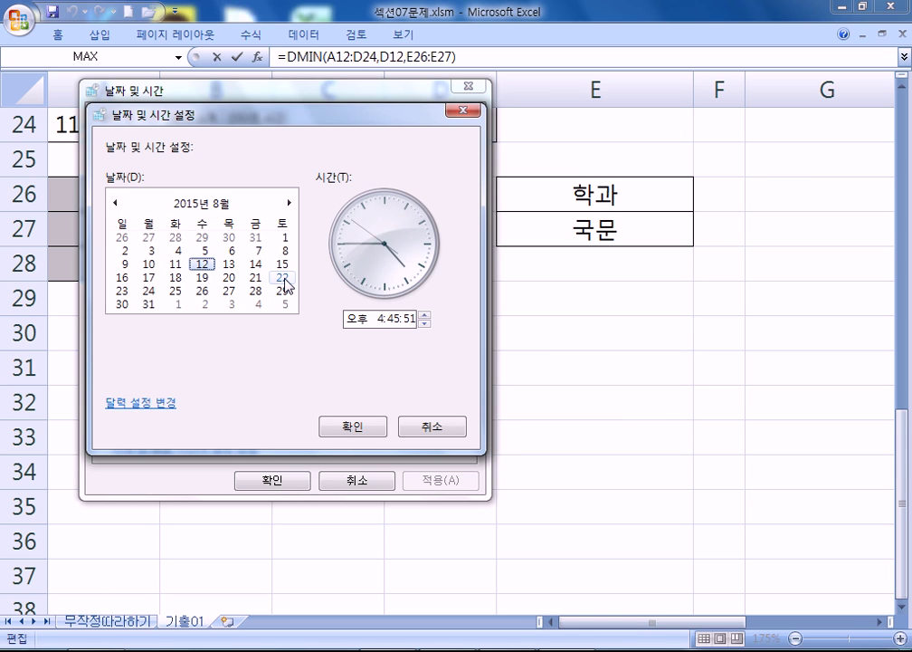
click(146, 277)
click(203, 278)
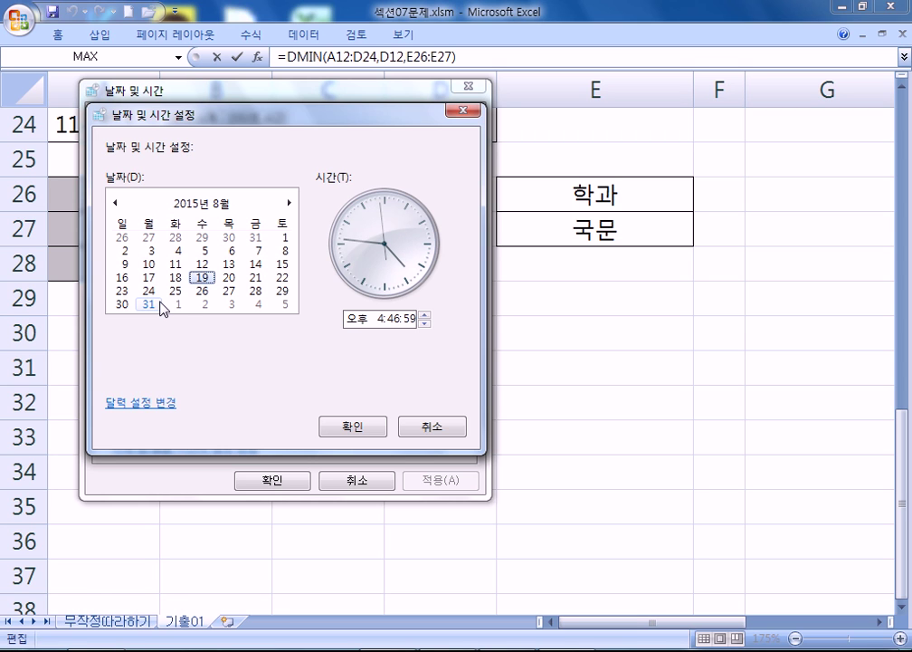
click(419, 428)
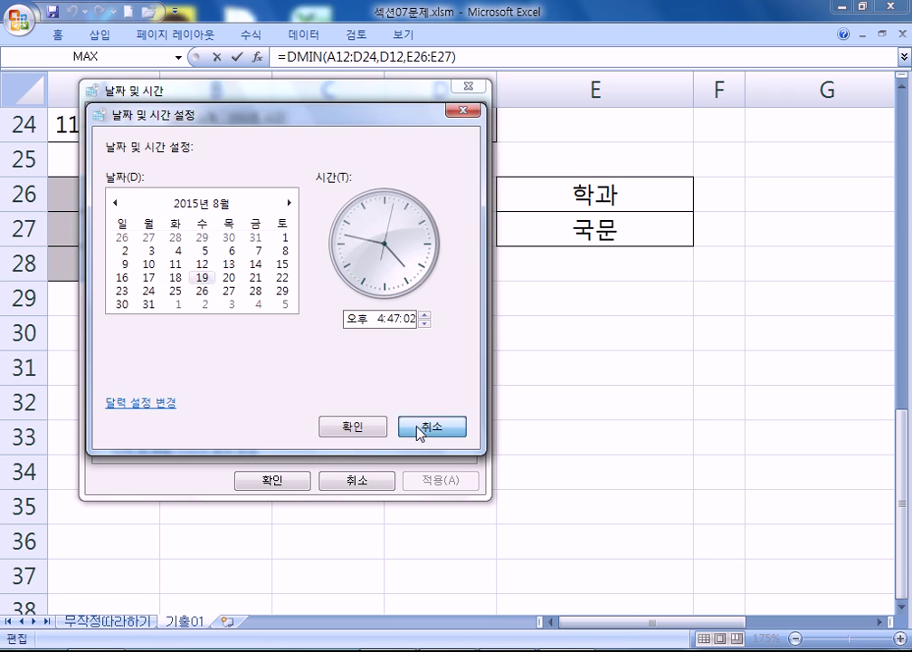
click(384, 482)
click(616, 437)
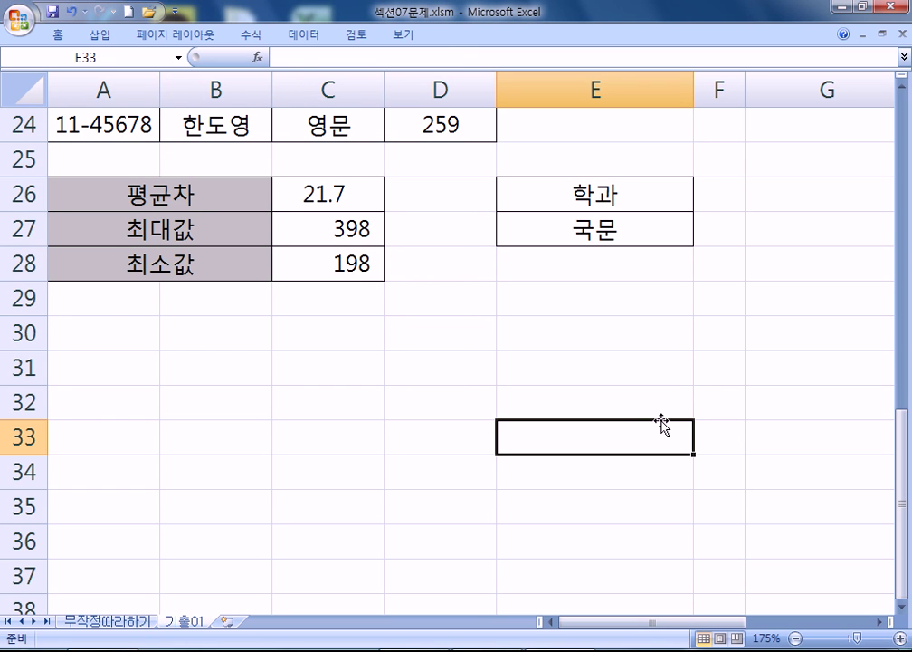